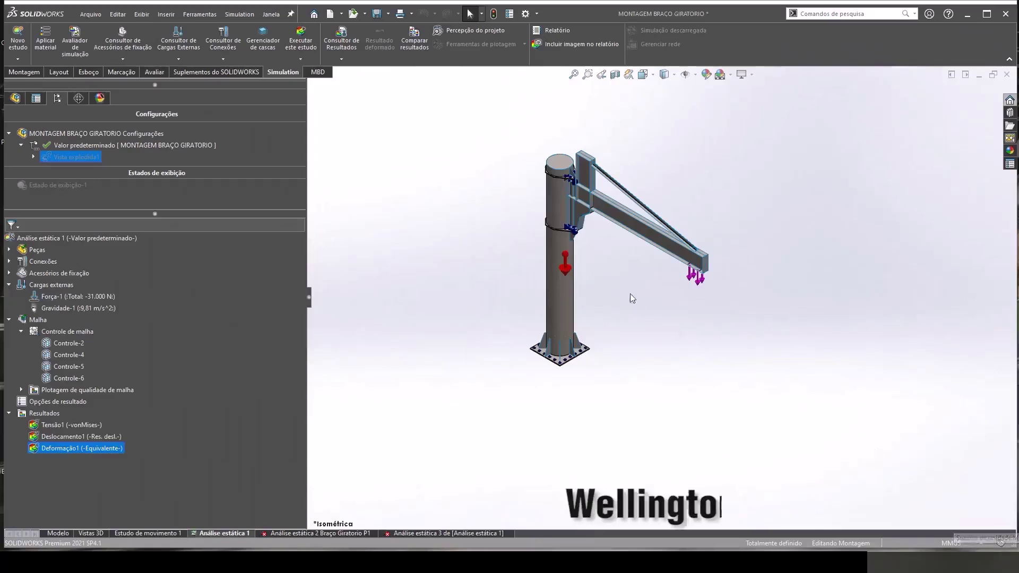
# - Review the solver's run statistics for the static study
pyautogui.rightClick(52, 414)
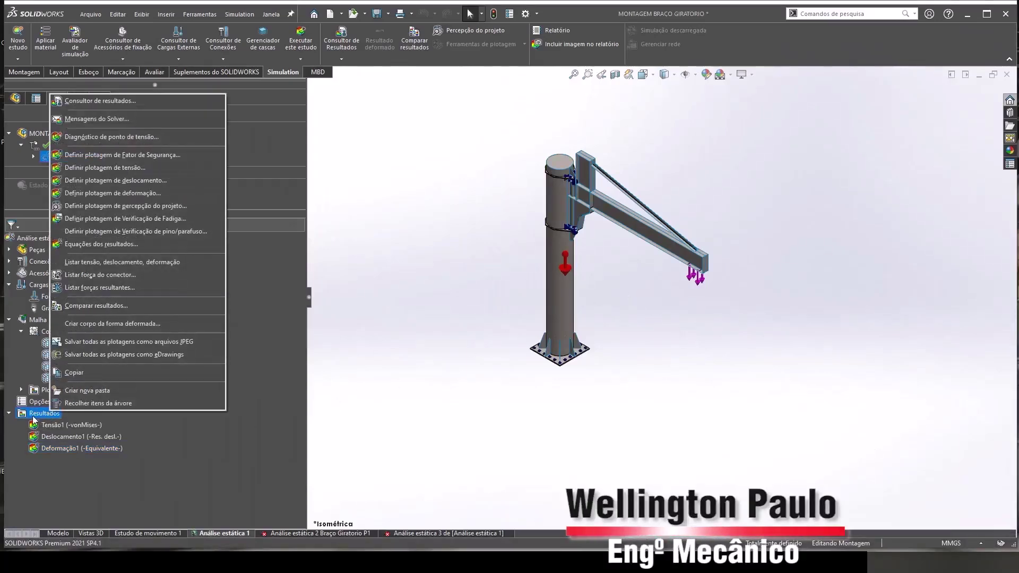
pyautogui.click(128, 118)
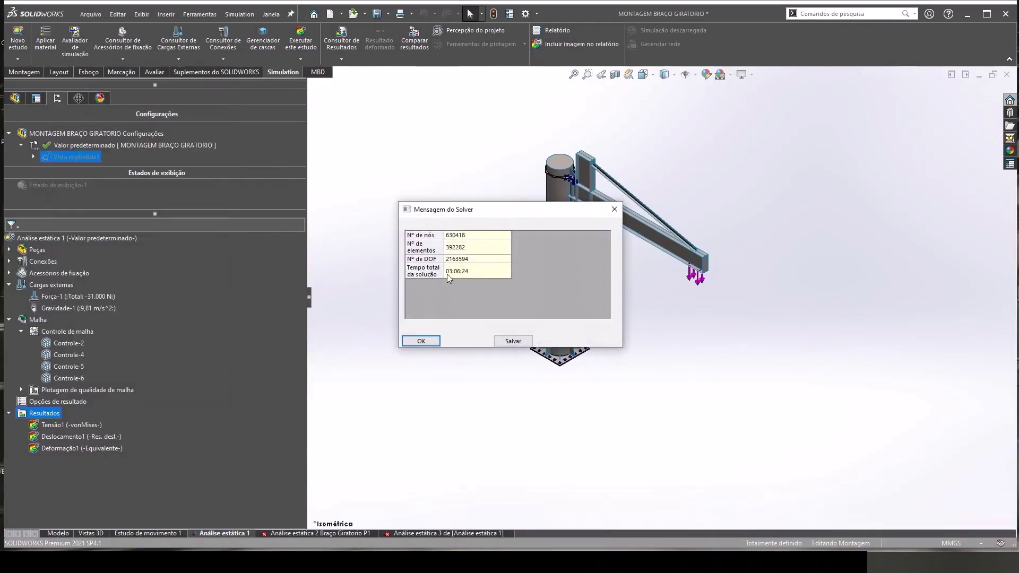
pyautogui.click(427, 339)
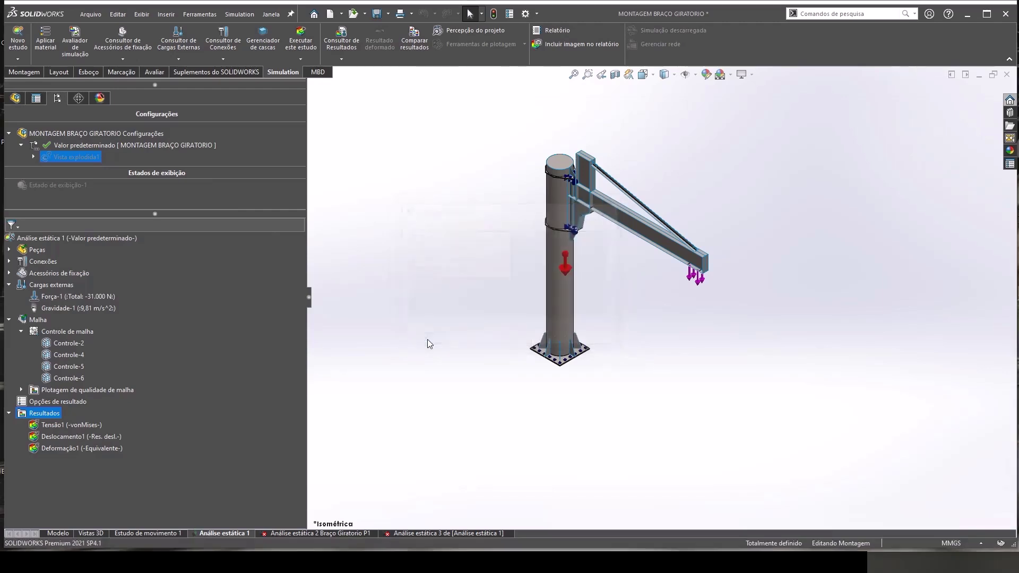
# - Display the Tensão1 von Mises stress plot of the crane
pyautogui.doubleClick(55, 424)
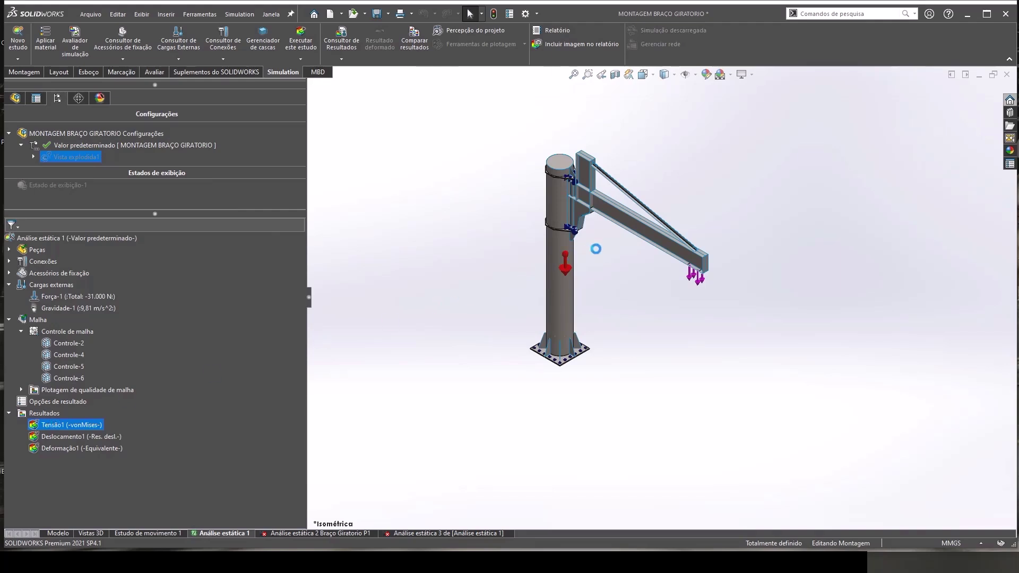
pyautogui.scroll(-3, 631, 252)
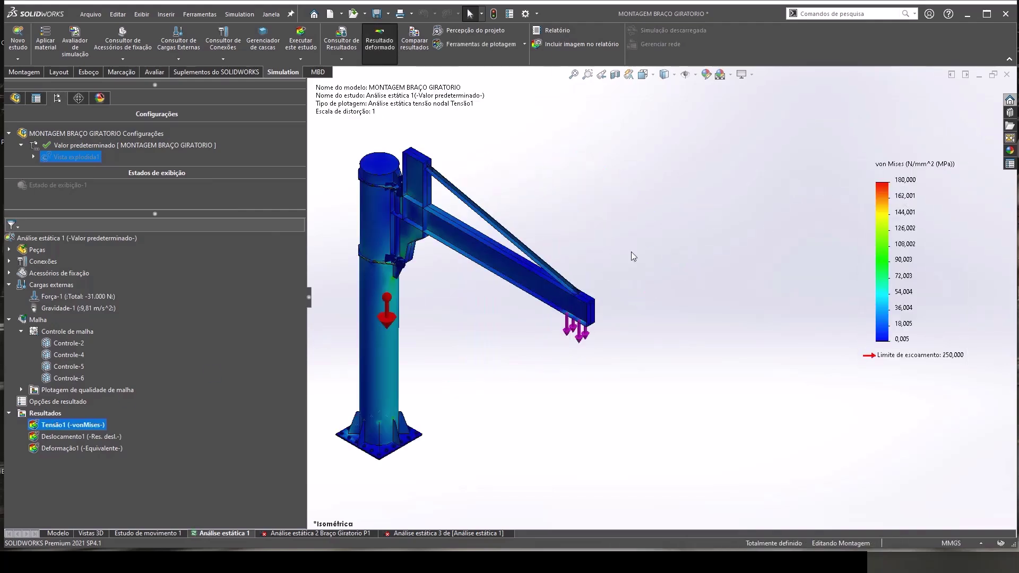
pyautogui.scroll(1, 531, 271)
pyautogui.scroll(-2, 452, 286)
pyautogui.scroll(-1, 452, 287)
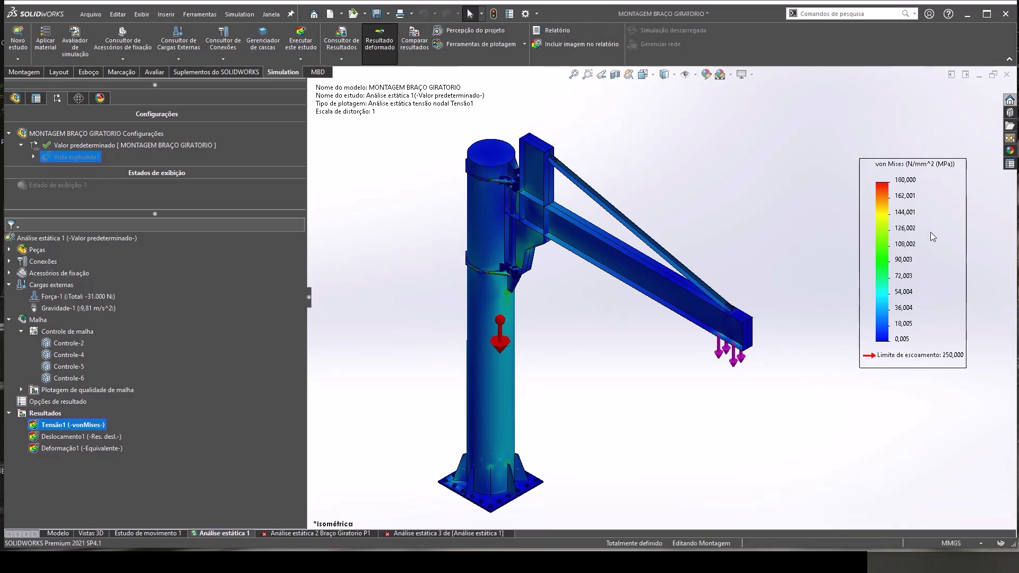
# - Keep the stress legend maximum fixed at 180 MPa in the plot's chart options
pyautogui.rightClick(933, 173)
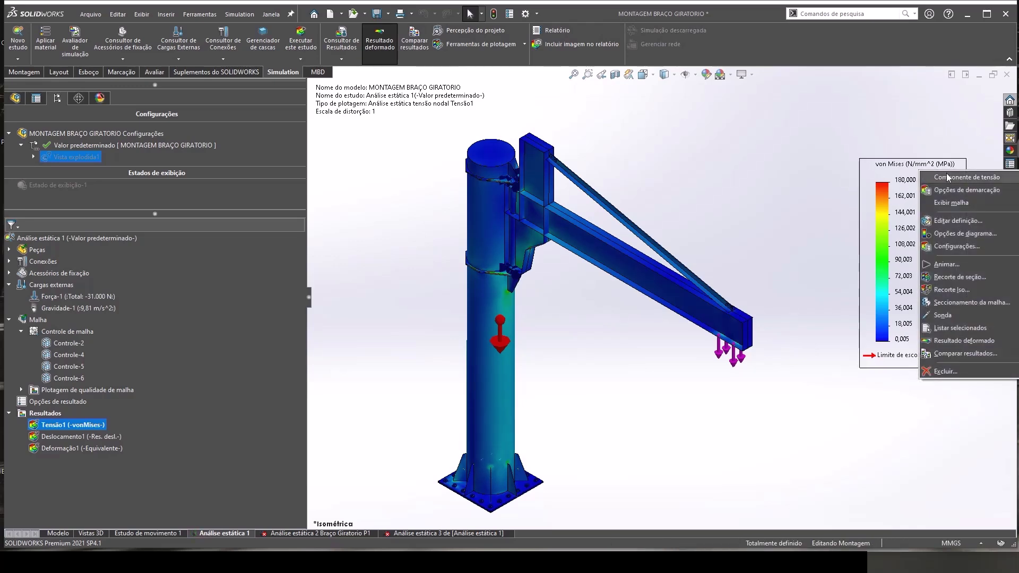
pyautogui.click(946, 220)
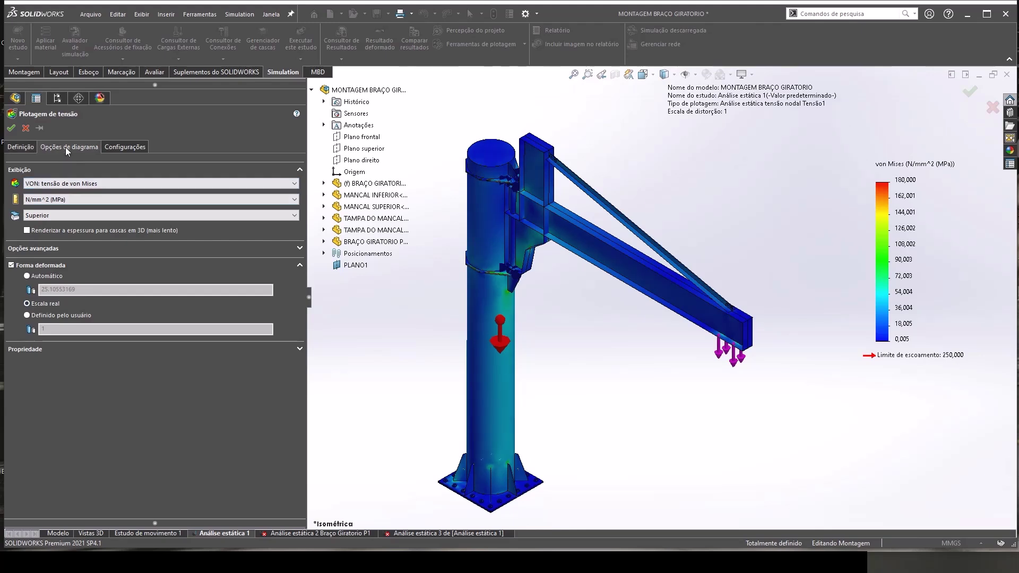
pyautogui.click(65, 147)
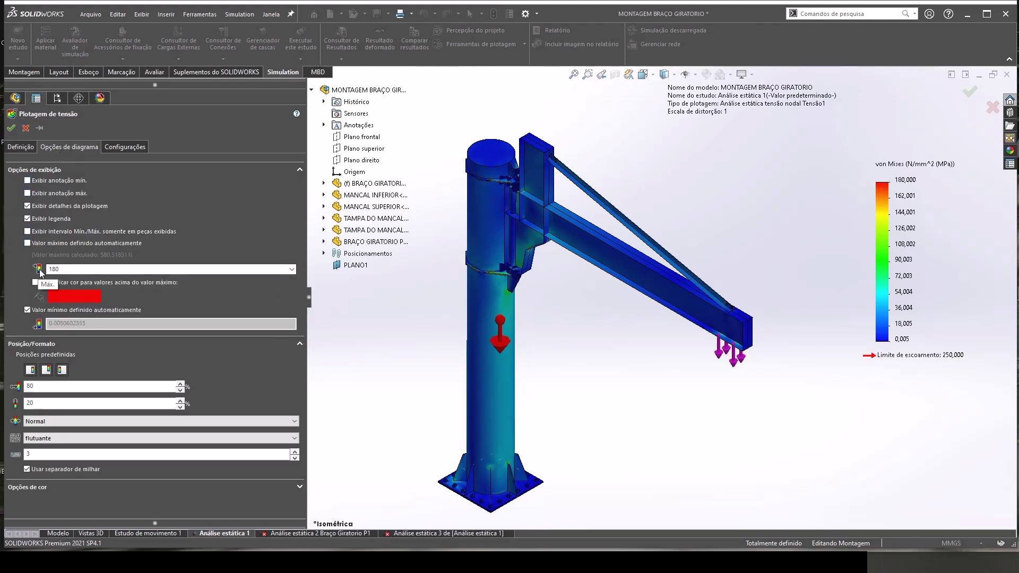
pyautogui.click(27, 244)
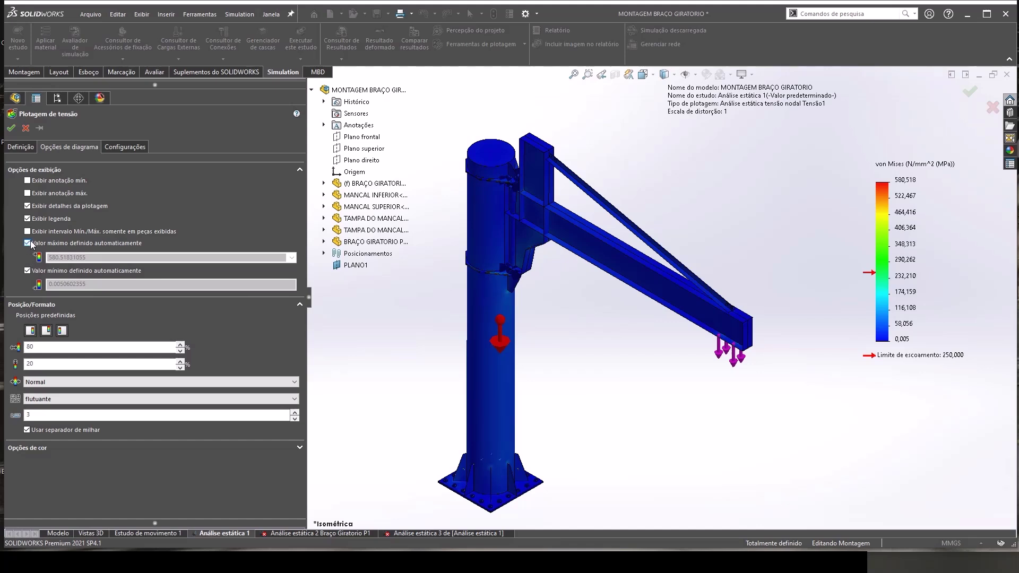
pyautogui.click(28, 243)
pyautogui.write('180')
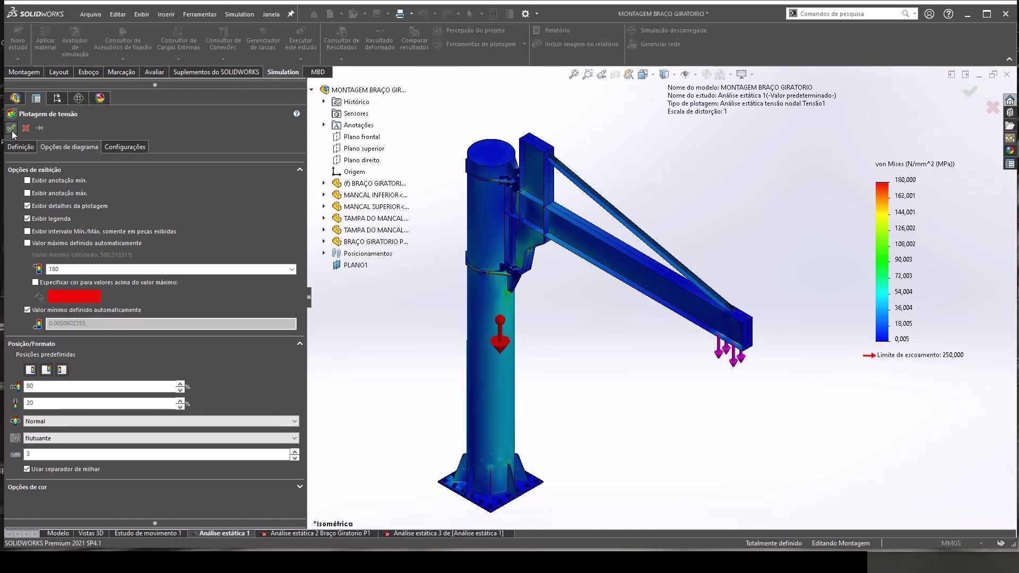
pyautogui.click(57, 98)
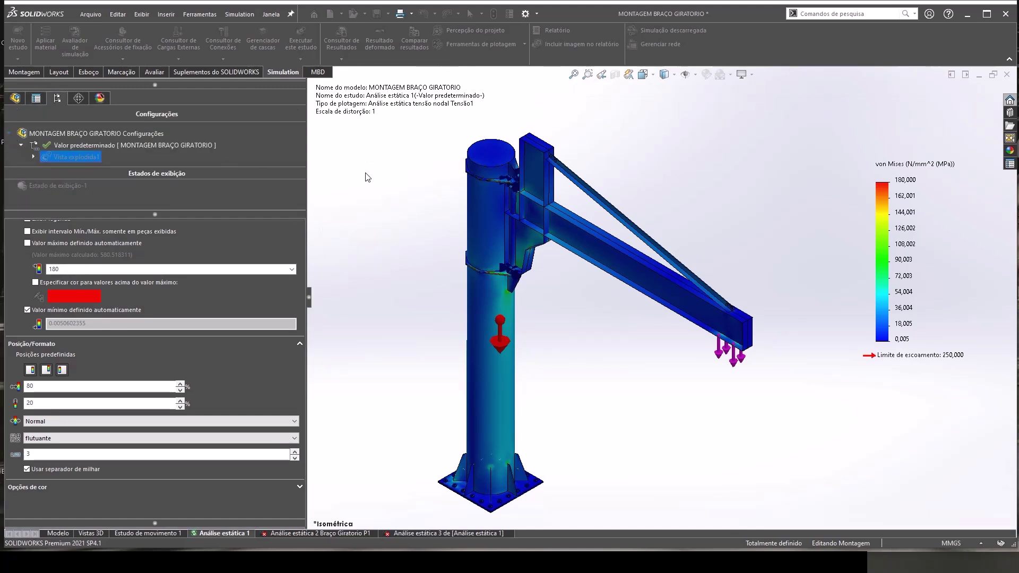
# - Apply an iso clip of Tensão1 showing only regions above 90.003 MPa
pyautogui.press('Return')
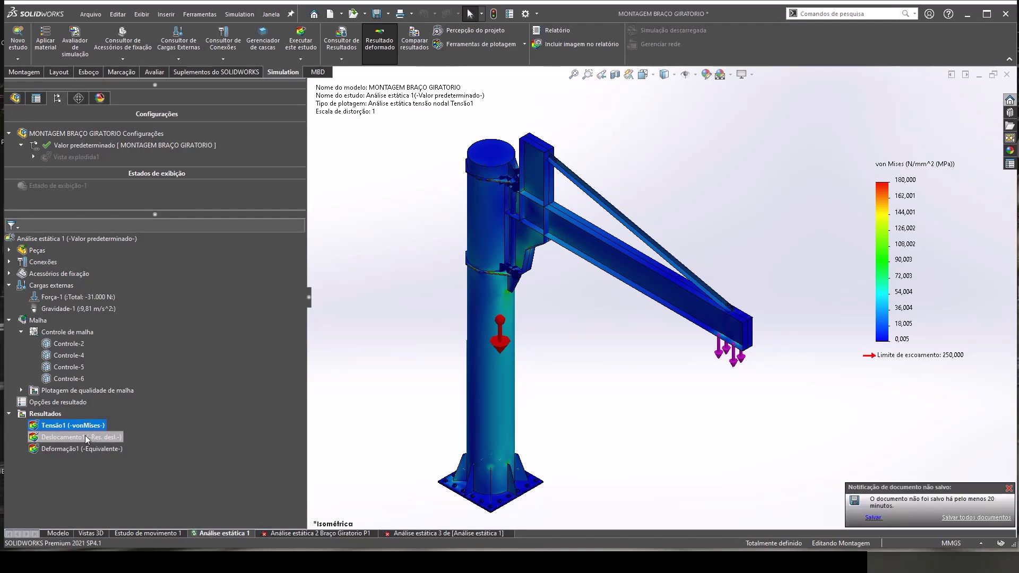
pyautogui.rightClick(71, 426)
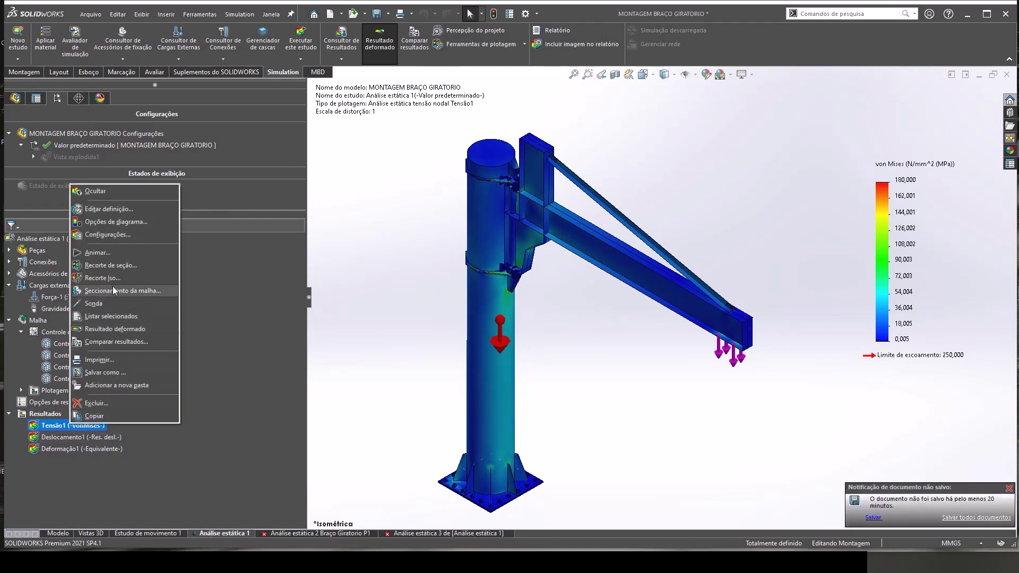
pyautogui.click(110, 278)
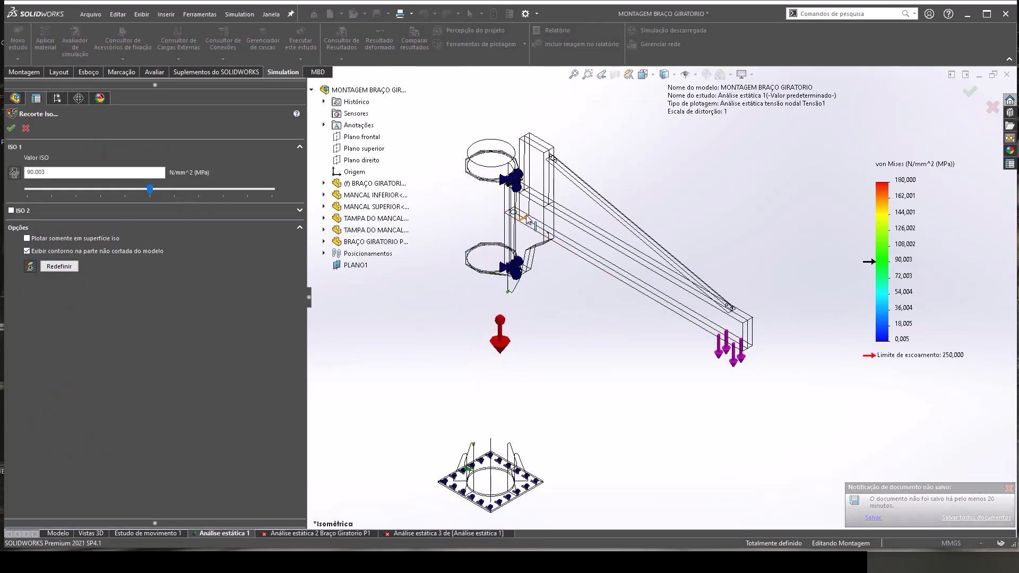
pyautogui.scroll(-2, 587, 287)
pyautogui.scroll(-3, 785, 325)
pyautogui.scroll(-3, 791, 358)
pyautogui.scroll(2, 791, 358)
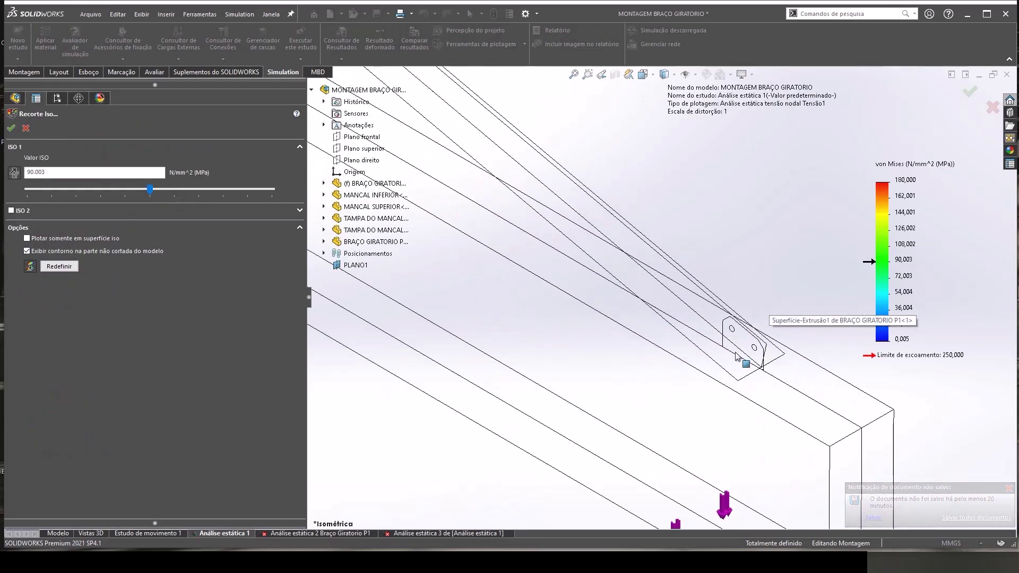
pyautogui.scroll(2, 555, 252)
pyautogui.scroll(3, 555, 253)
pyautogui.scroll(2, 640, 268)
pyautogui.scroll(-2, 639, 268)
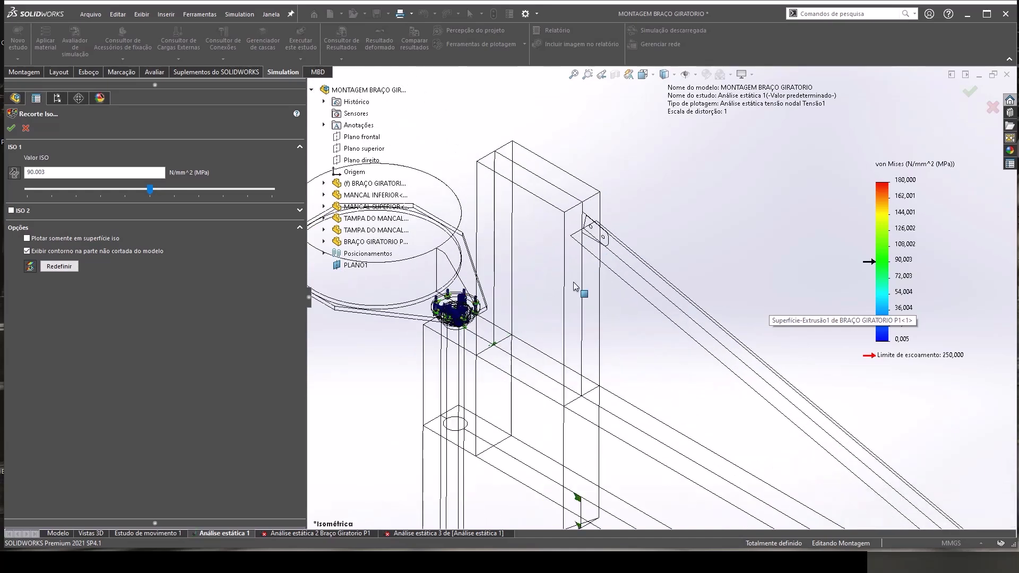
pyautogui.scroll(-3, 595, 318)
pyautogui.scroll(-2, 647, 297)
# - Orbit and zoom around the upper bearing and the bolt ring to inspect high-stress areas
pyautogui.moveTo(709, 308); pyautogui.dragTo(649, 252, button='middle')
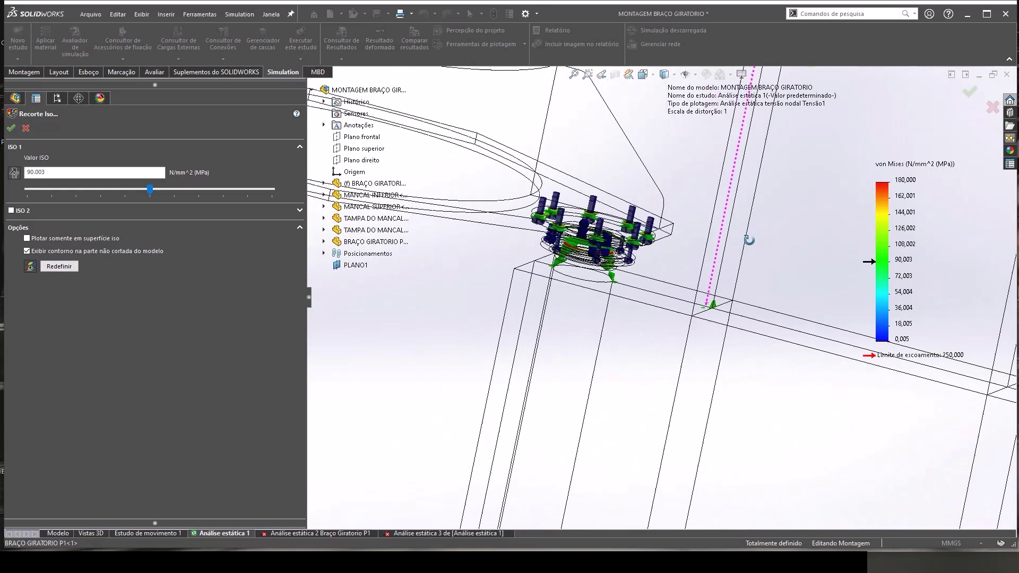
pyautogui.scroll(-2, 649, 252)
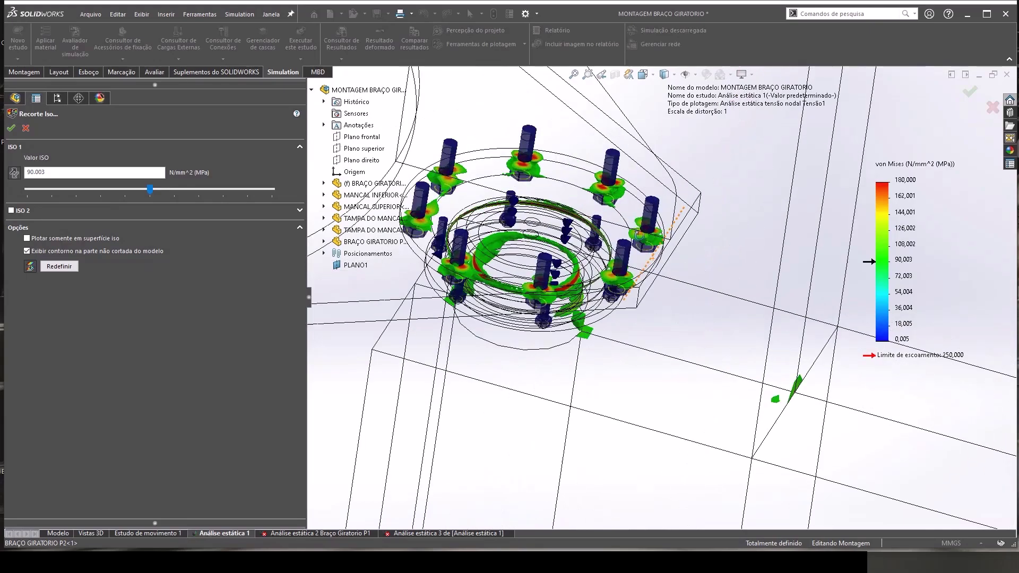
pyautogui.scroll(-2, 644, 245)
pyautogui.scroll(-3, 639, 239)
pyautogui.moveTo(621, 242)
pyautogui.mouseDown(button='middle')
pyautogui.moveTo(619, 194)
pyautogui.moveTo(646, 303)
pyautogui.moveTo(586, 318)
pyautogui.moveTo(620, 396)
pyautogui.moveTo(712, 171)
pyautogui.moveTo(699, 155)
pyautogui.mouseUp(button='middle')
pyautogui.scroll(3, 632, 239)
pyautogui.scroll(-2, 642, 305)
pyautogui.scroll(-2, 626, 311)
pyautogui.scroll(3, 592, 340)
pyautogui.scroll(3, 610, 381)
pyautogui.scroll(3, 619, 395)
pyautogui.scroll(-3, 659, 376)
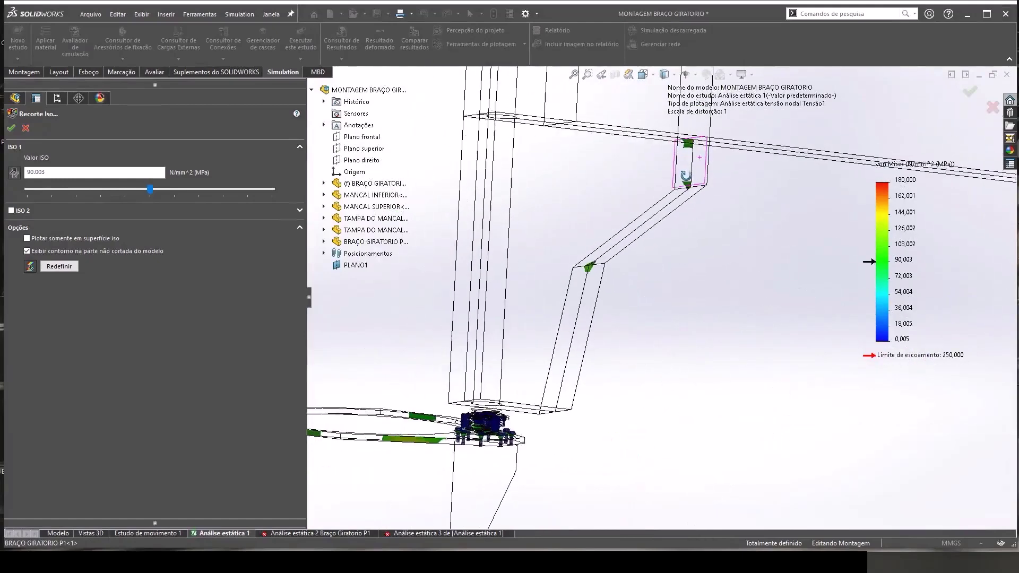
# - Inspect the bolt assembly and whole arm, then discard the iso clip to restore the stress plot
pyautogui.moveTo(582, 330)
pyautogui.mouseDown(button='middle')
pyautogui.moveTo(491, 405)
pyautogui.moveTo(524, 391)
pyautogui.mouseUp(button='middle')
pyautogui.scroll(-3, 562, 345)
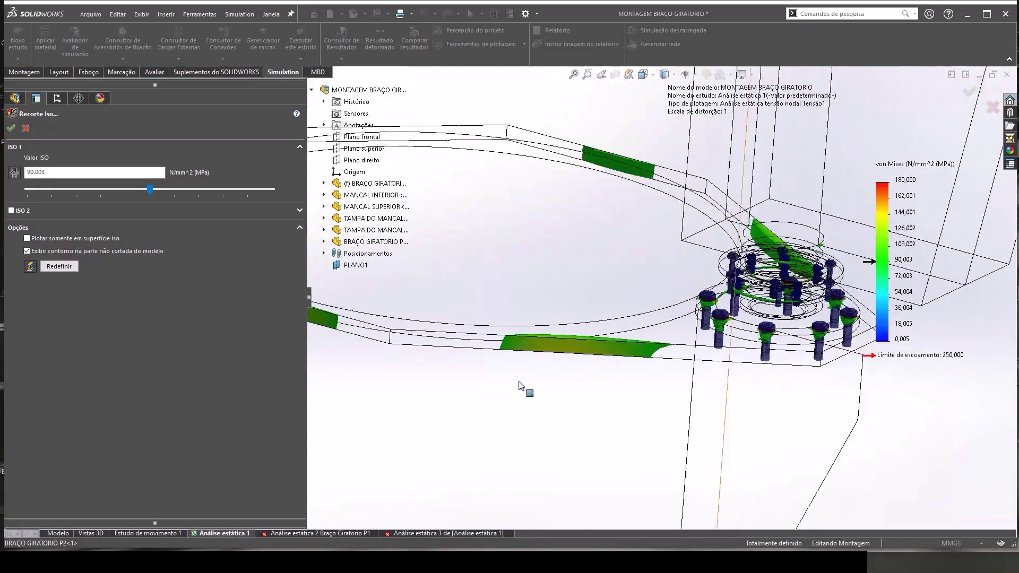
pyautogui.scroll(3, 601, 333)
pyautogui.moveTo(601, 333); pyautogui.dragTo(588, 354, button='middle')
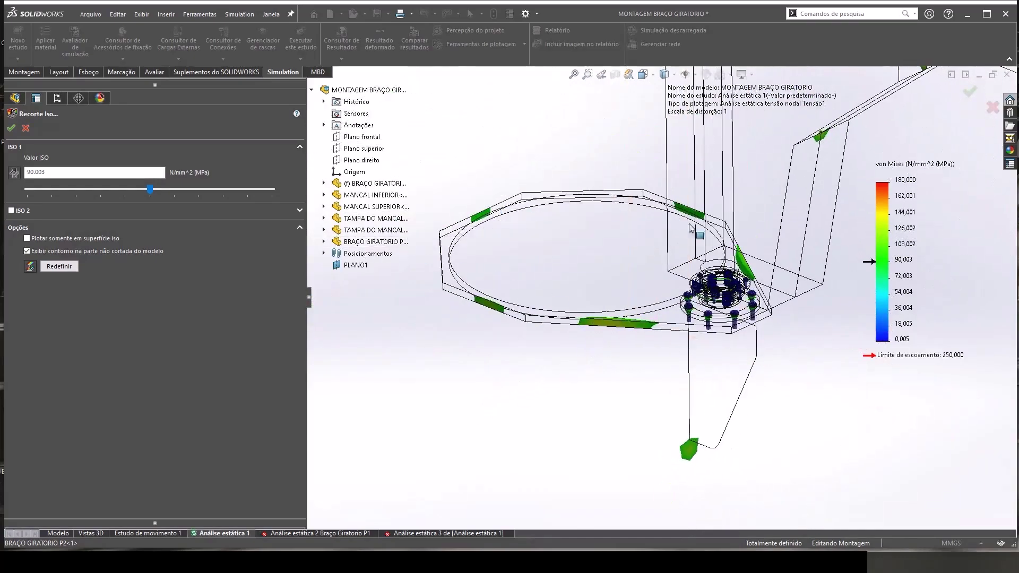
pyautogui.moveTo(690, 227)
pyautogui.mouseDown(button='middle')
pyautogui.moveTo(693, 318)
pyautogui.moveTo(663, 363)
pyautogui.moveTo(664, 318)
pyautogui.moveTo(648, 369)
pyautogui.moveTo(653, 409)
pyautogui.moveTo(648, 300)
pyautogui.mouseUp(button='middle')
pyautogui.scroll(-3, 693, 319)
pyautogui.scroll(5, 693, 318)
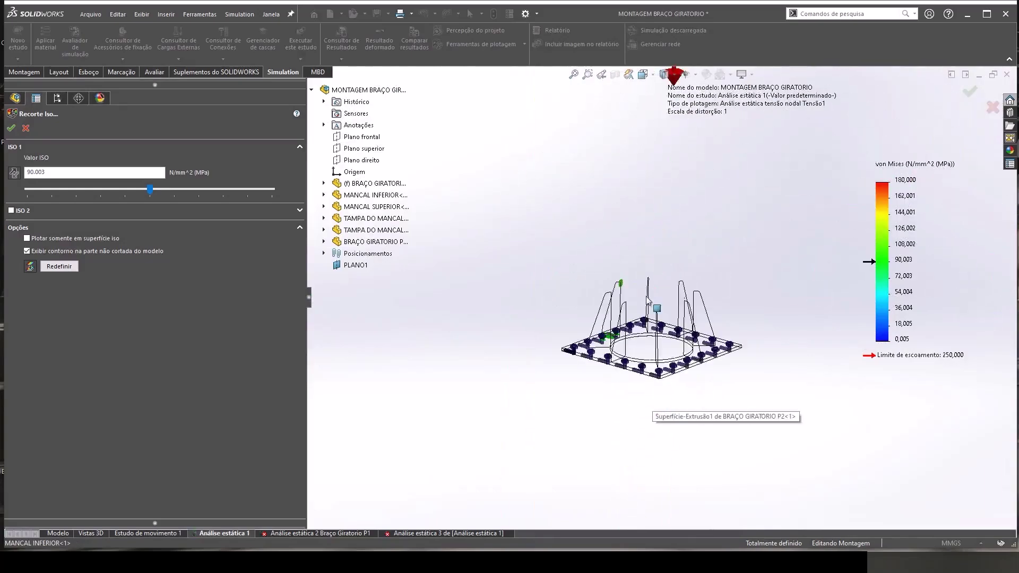
pyautogui.scroll(-2, 647, 299)
pyautogui.scroll(-1, 649, 318)
pyautogui.scroll(-2, 651, 345)
pyautogui.scroll(-2, 652, 372)
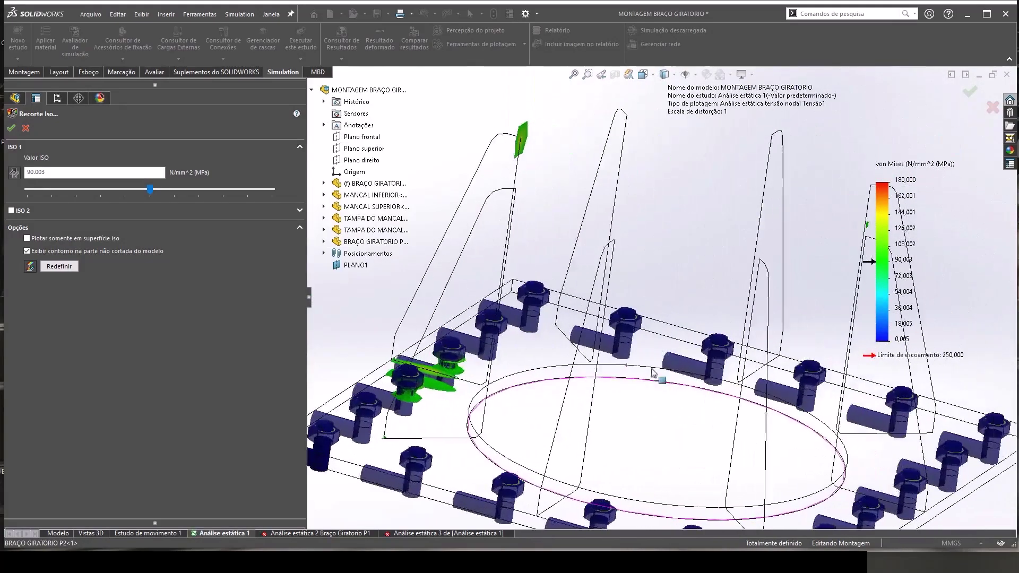
pyautogui.hotkey('ctrl', '7')
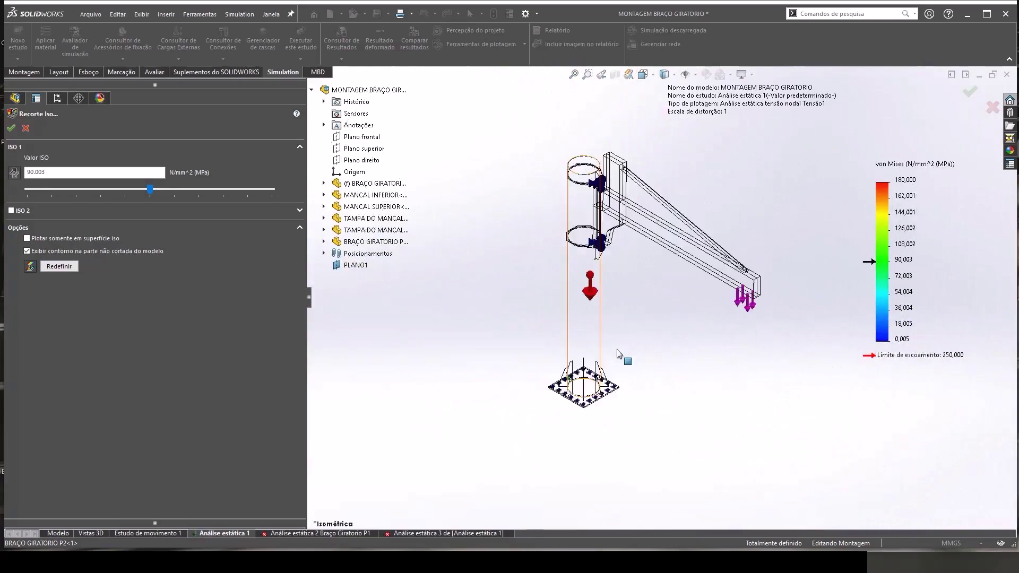
pyautogui.click(25, 128)
# - Display the Deslocamento1 displacement plot and start its animation
pyautogui.doubleClick(68, 437)
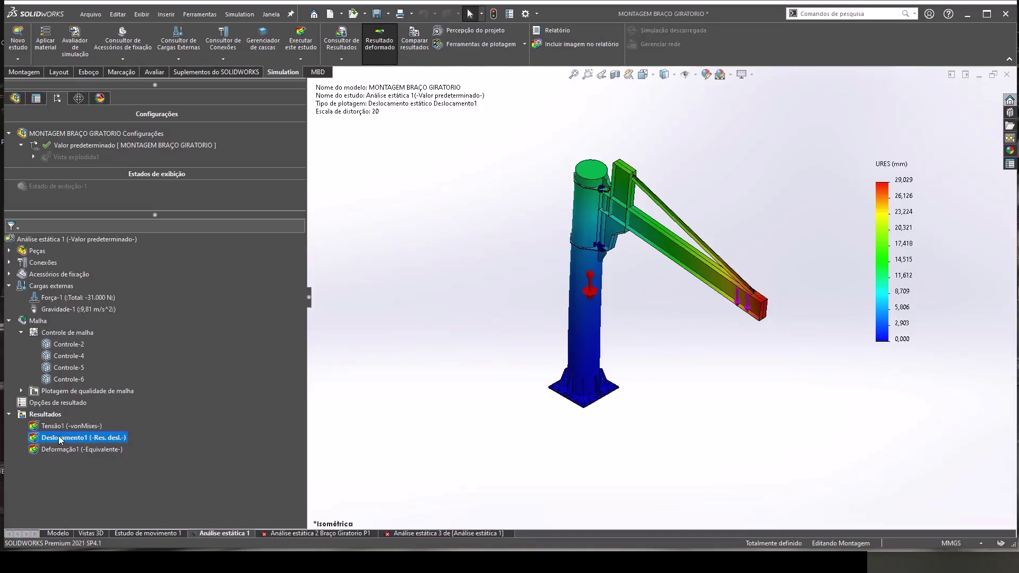
pyautogui.rightClick(58, 436)
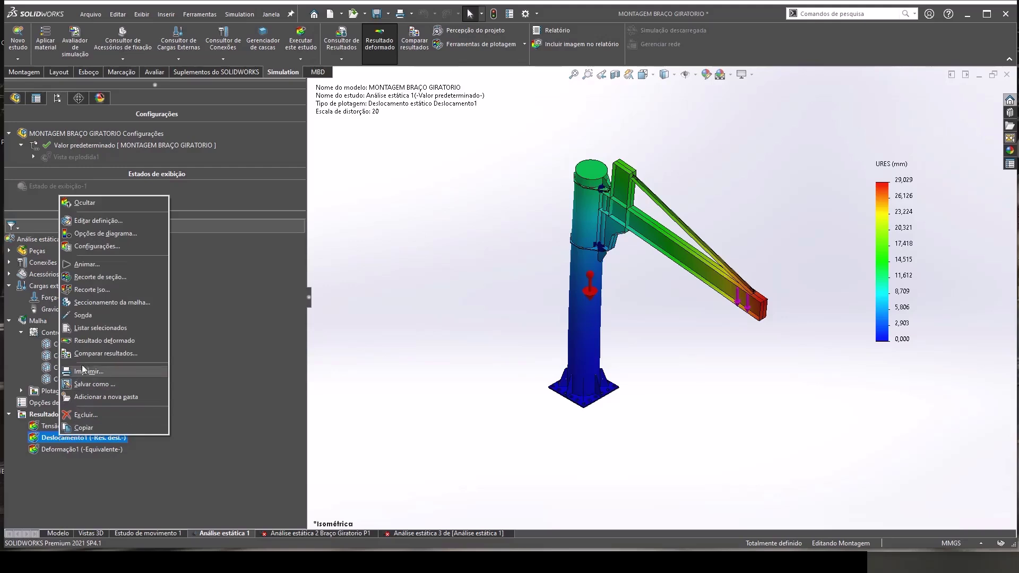
pyautogui.click(91, 265)
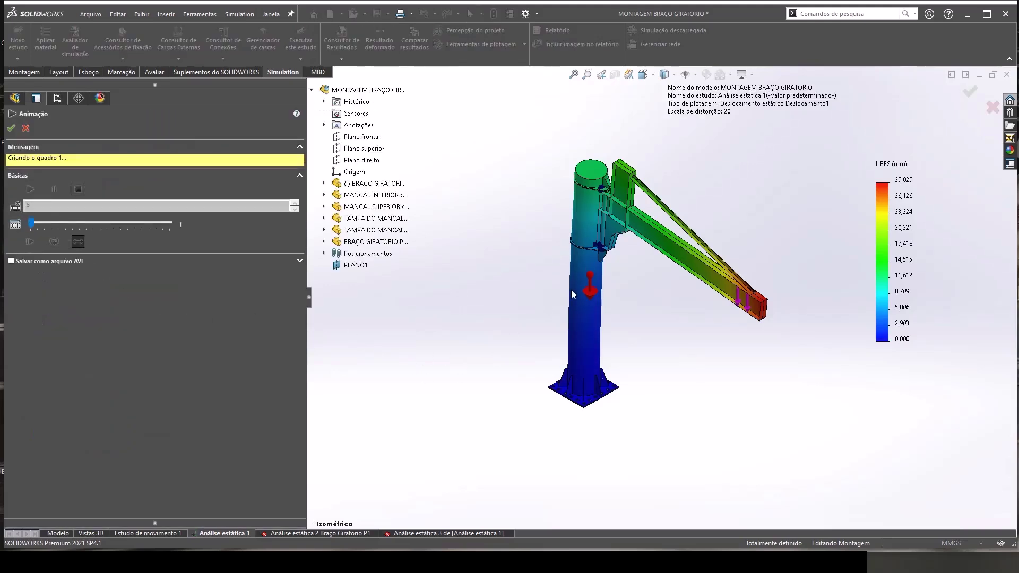
pyautogui.scroll(-3, 591, 381)
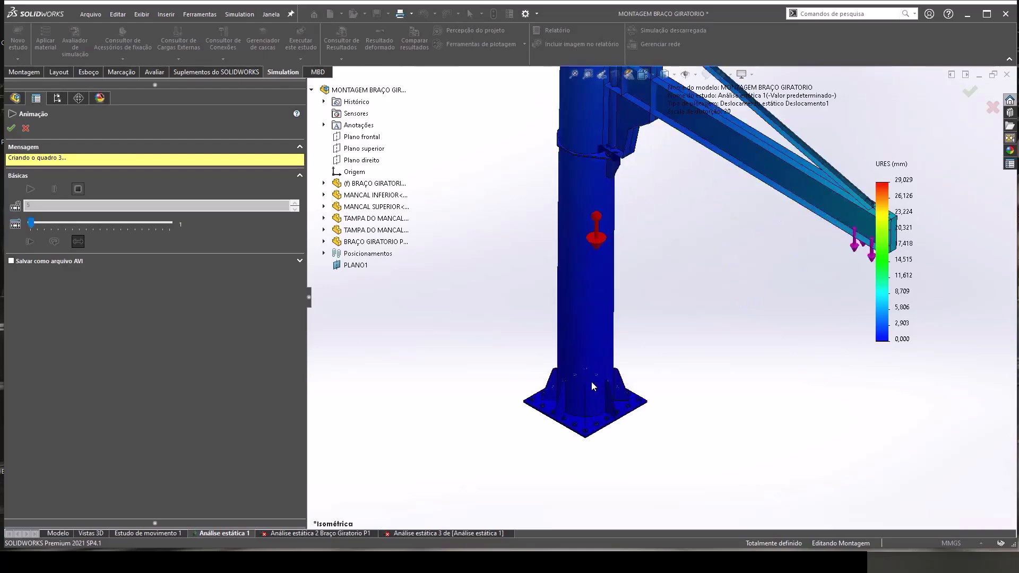
pyautogui.scroll(-2, 592, 381)
# - Orbit and zoom to inspect the column base and bolted base flange deforming
pyautogui.moveTo(588, 390); pyautogui.dragTo(467, 403, button='middle')
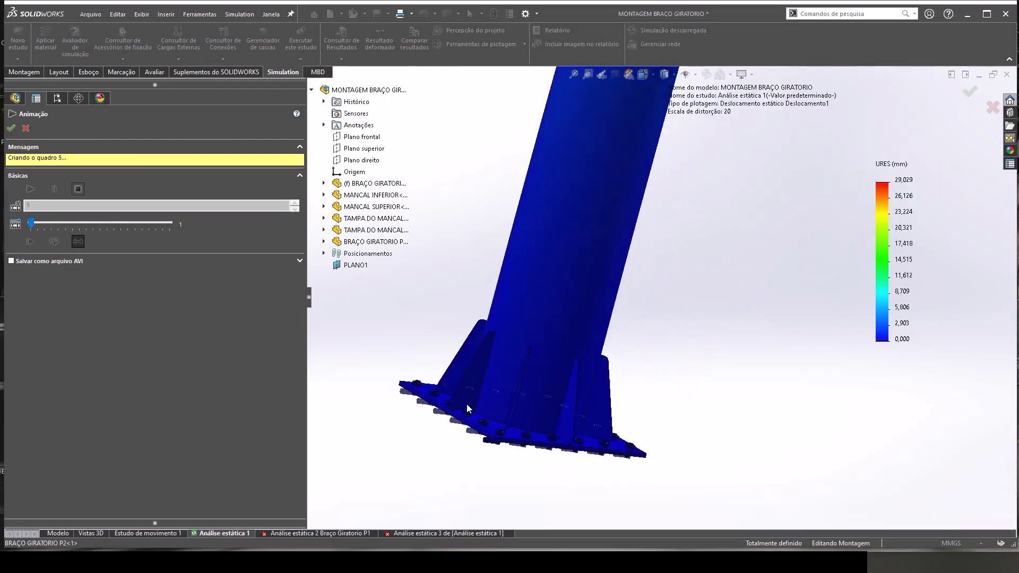
pyautogui.scroll(-1, 478, 399)
pyautogui.scroll(-2, 504, 387)
pyautogui.scroll(-2, 543, 371)
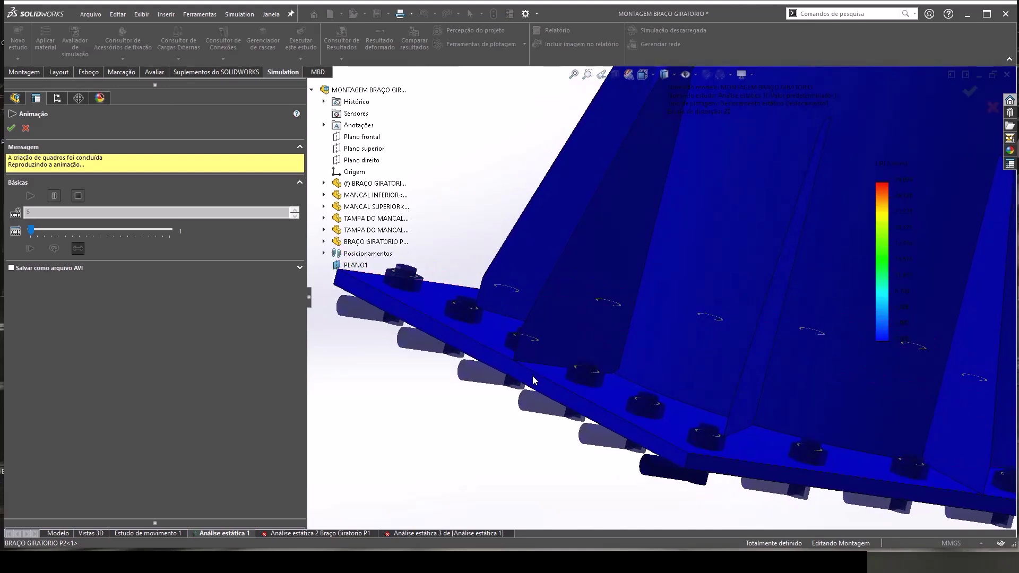
pyautogui.moveTo(533, 376)
pyautogui.mouseDown(button='middle')
pyautogui.moveTo(512, 368)
pyautogui.moveTo(518, 374)
pyautogui.mouseUp(button='middle')
pyautogui.scroll(-2, 586, 385)
pyautogui.scroll(-3, 594, 352)
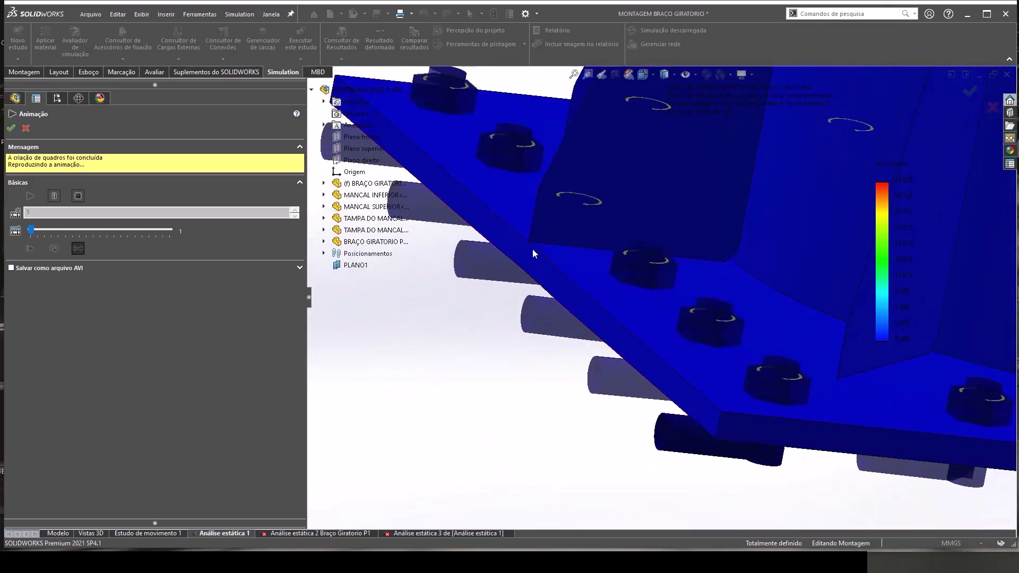
# - Zoom over the bearing joints, then return to the isometric view of the whole crane
pyautogui.scroll(3, 533, 254)
pyautogui.scroll(3, 611, 229)
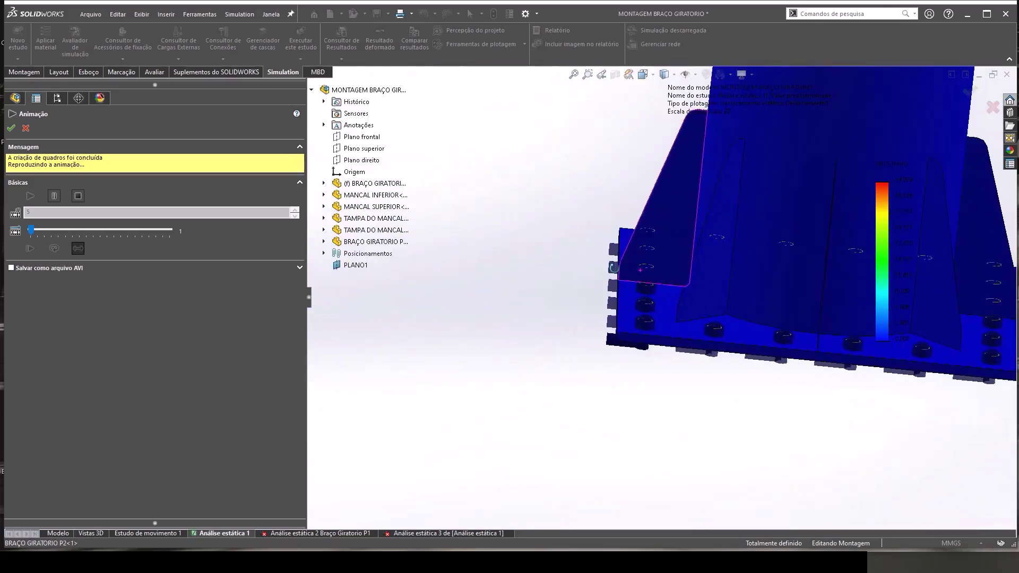
pyautogui.scroll(3, 690, 207)
pyautogui.scroll(2, 731, 190)
pyautogui.scroll(-2, 731, 190)
pyautogui.scroll(-3, 706, 193)
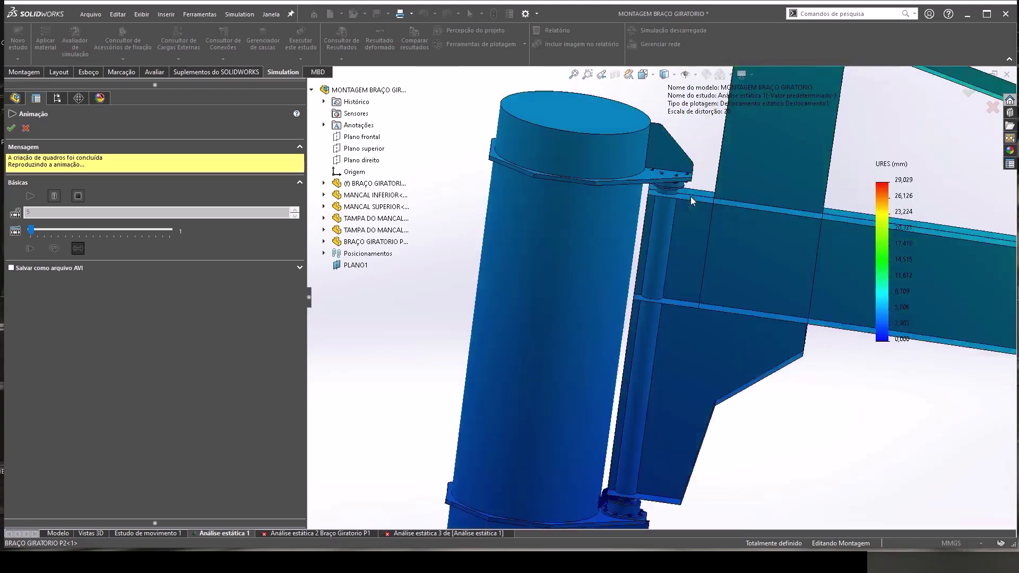
pyautogui.scroll(-3, 680, 194)
pyautogui.scroll(-2, 661, 196)
pyautogui.scroll(3, 656, 213)
pyautogui.scroll(3, 658, 244)
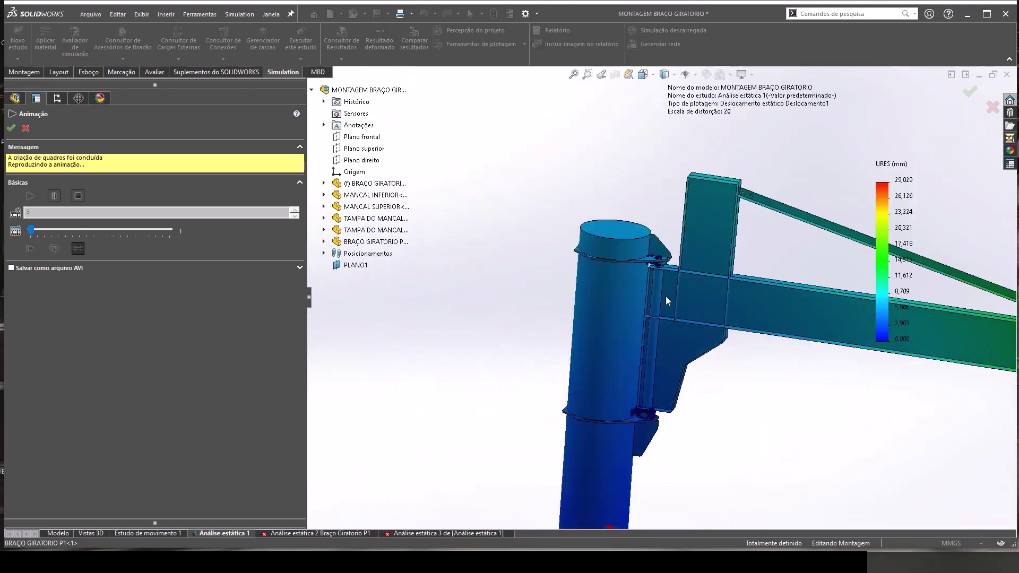
pyautogui.scroll(2, 663, 286)
pyautogui.scroll(-2, 667, 325)
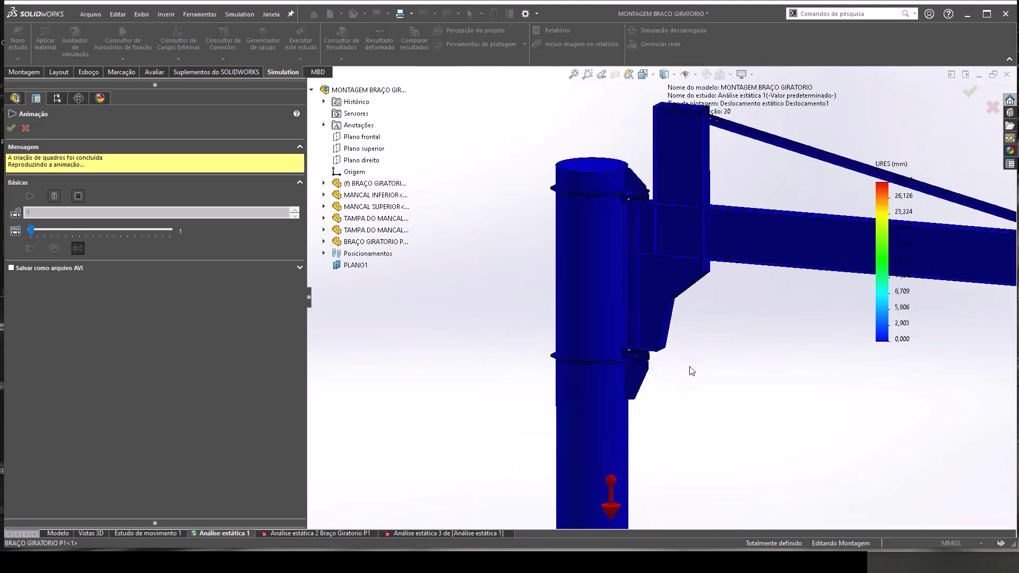
pyautogui.scroll(-1, 706, 329)
pyautogui.scroll(-3, 695, 314)
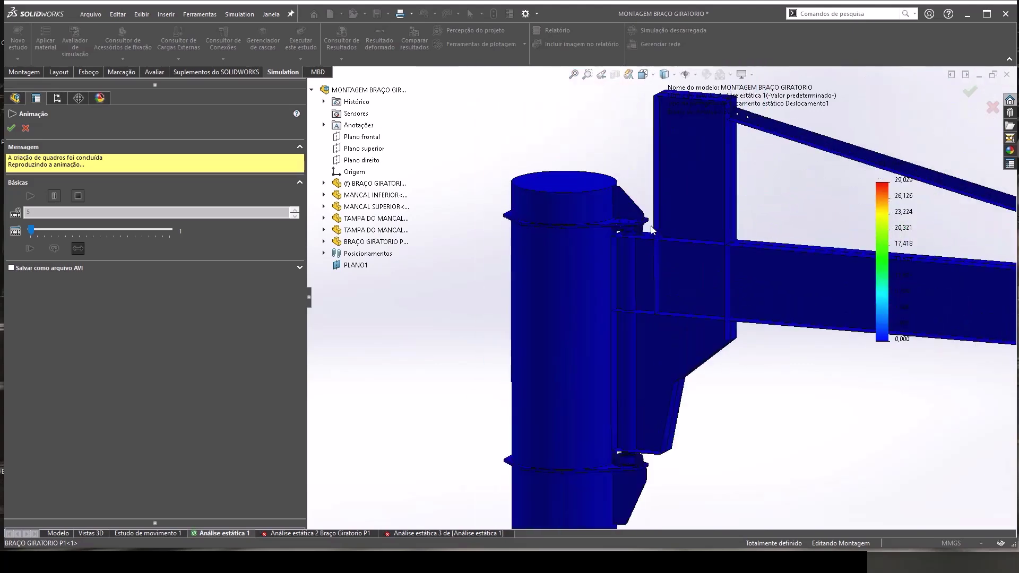
pyautogui.scroll(-3, 682, 292)
pyautogui.scroll(-2, 669, 273)
pyautogui.scroll(-2, 667, 250)
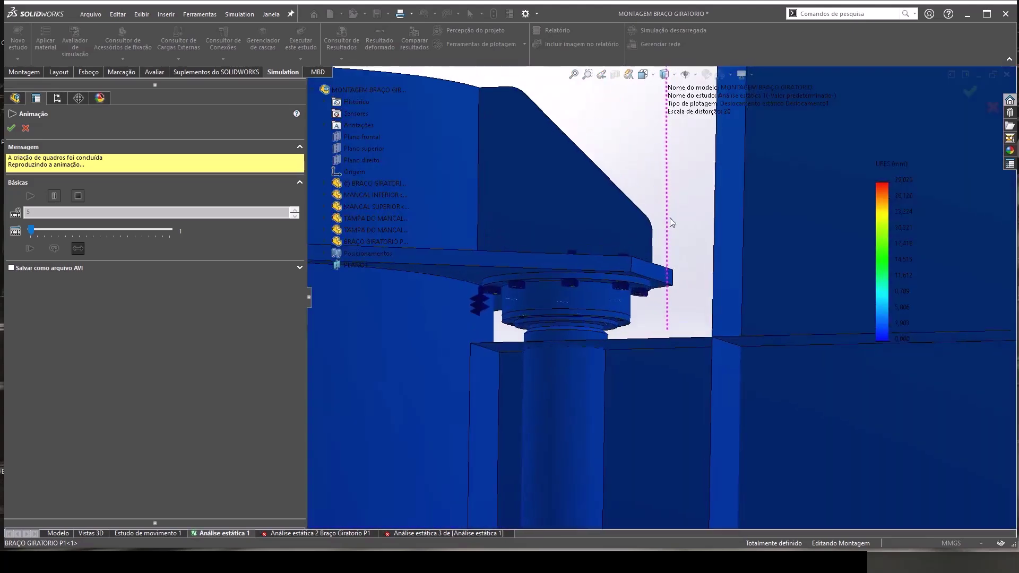
pyautogui.scroll(-2, 632, 284)
pyautogui.hotkey('ctrl', '7')
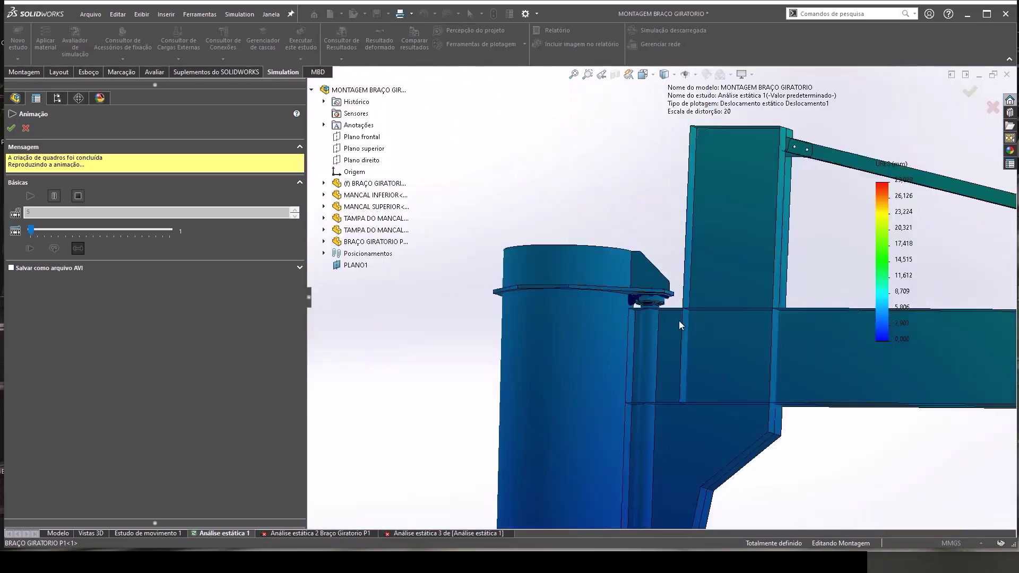
# - Stop the displacement animation and begin a pin/bolt check plot from the Resultados folder
pyautogui.click(25, 128)
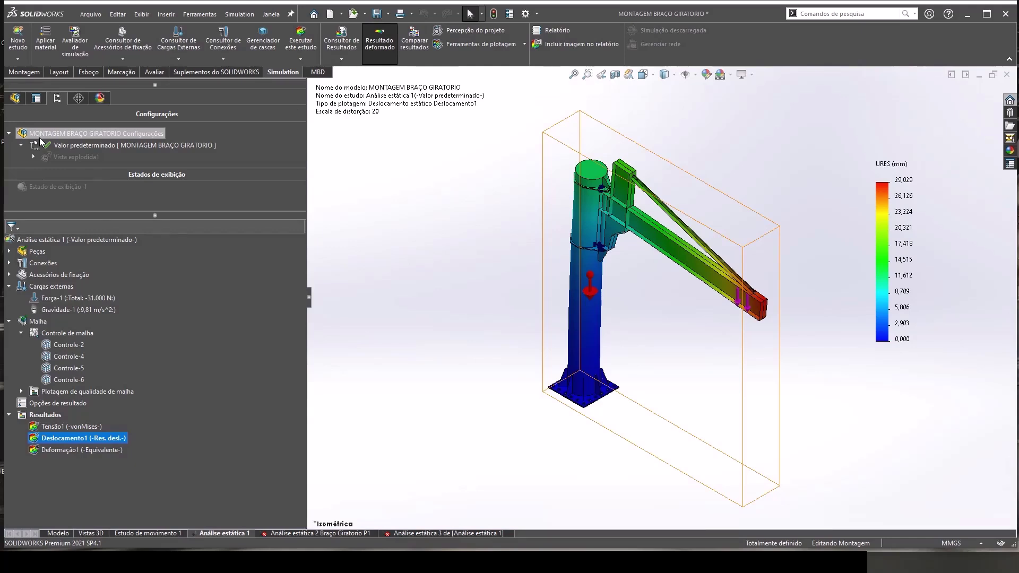
pyautogui.scroll(-2, 691, 237)
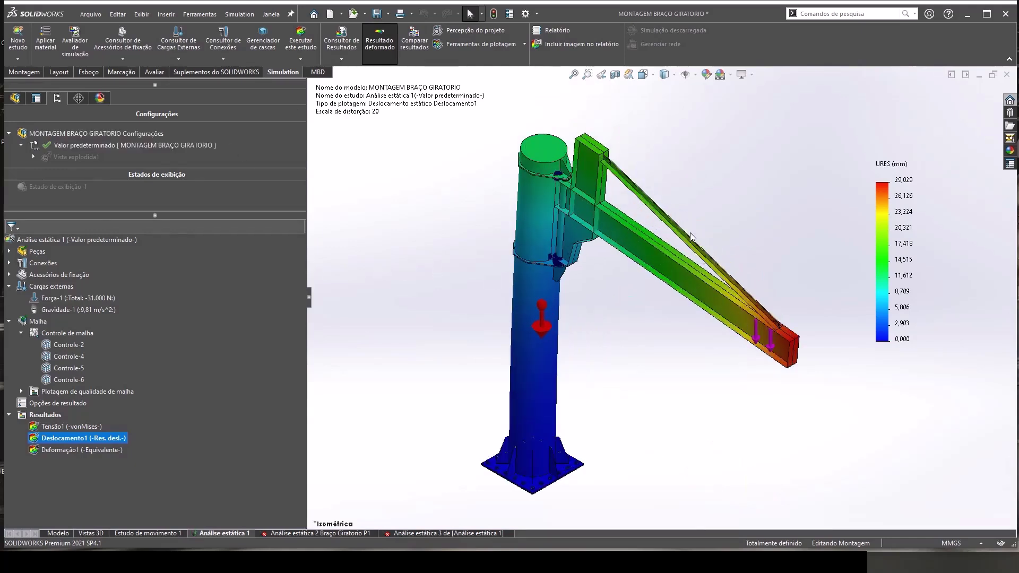
pyautogui.click(38, 416)
pyautogui.rightClick(38, 417)
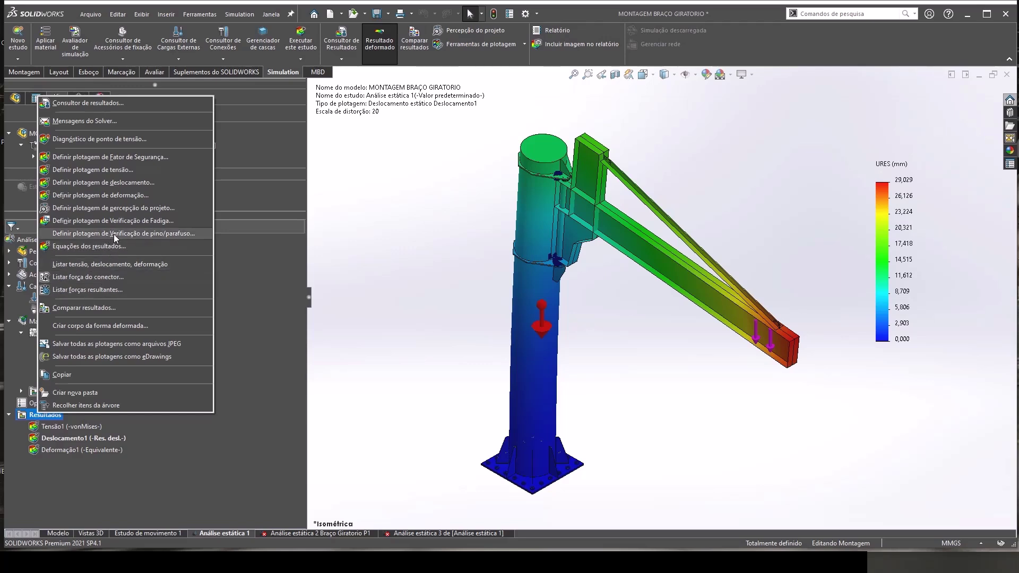
pyautogui.press('Escape')
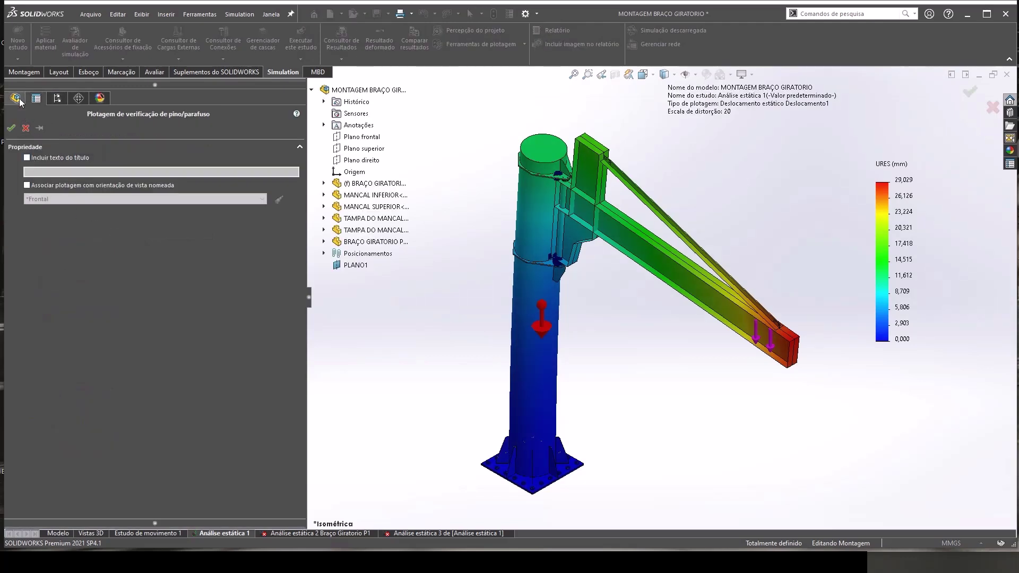
# - Create the pin/bolt check plot and briefly view the bolts' connector force details
pyautogui.click(12, 128)
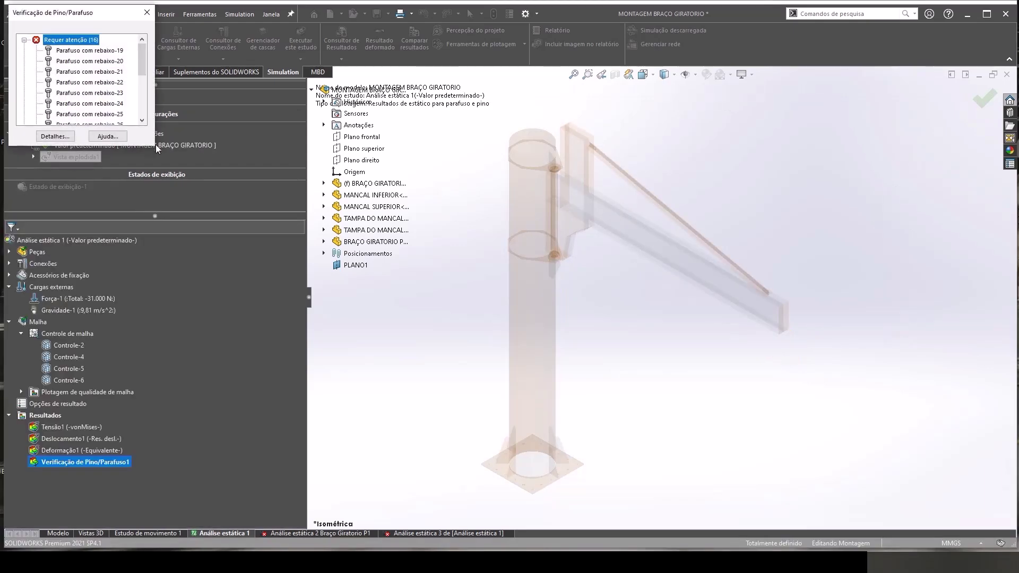
pyautogui.click(54, 139)
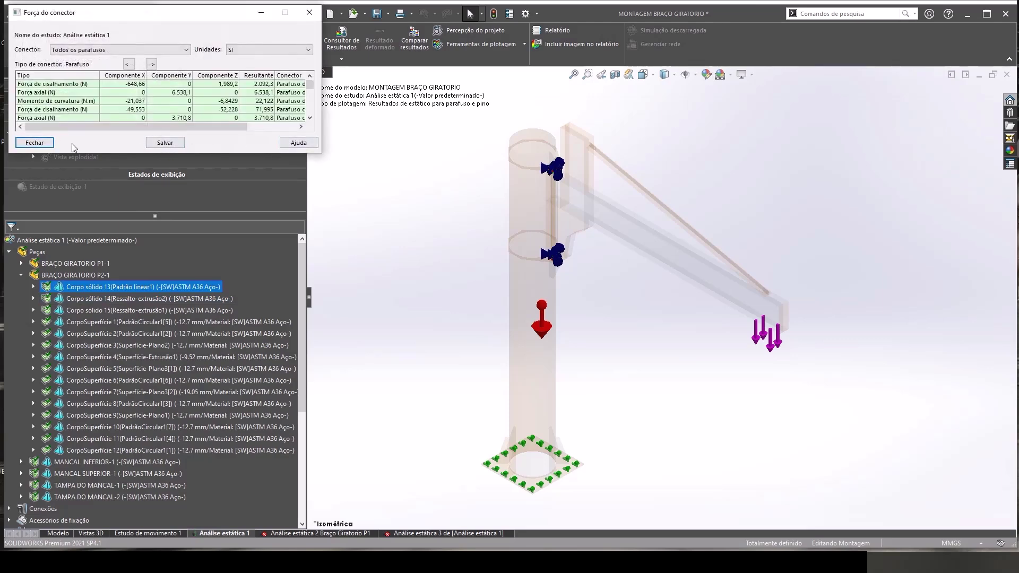
pyautogui.click(35, 143)
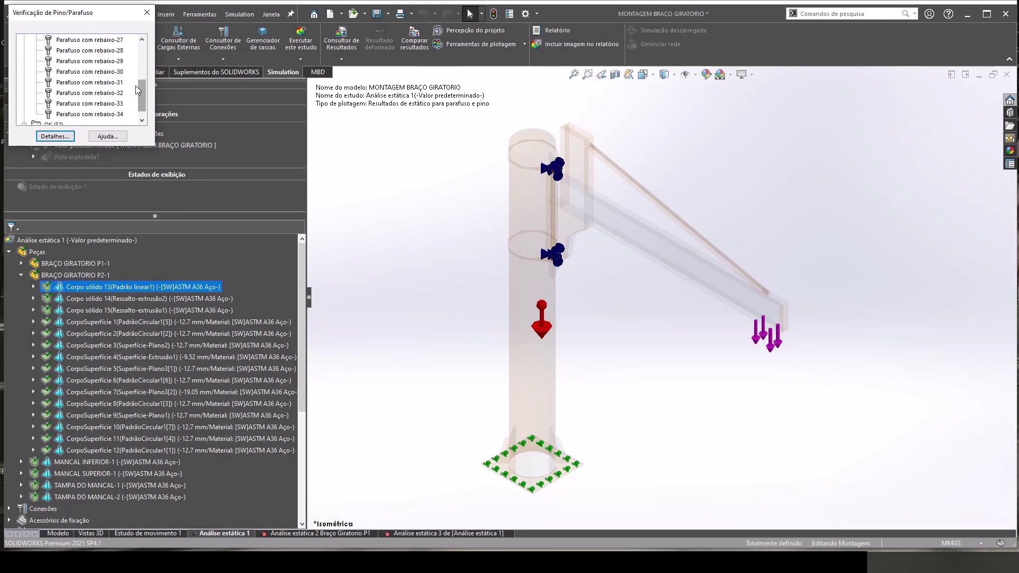
# - Orbit and zoom to view the bolt ring from a low side angle
pyautogui.scroll(3, 136, 86)
pyautogui.press('Down')
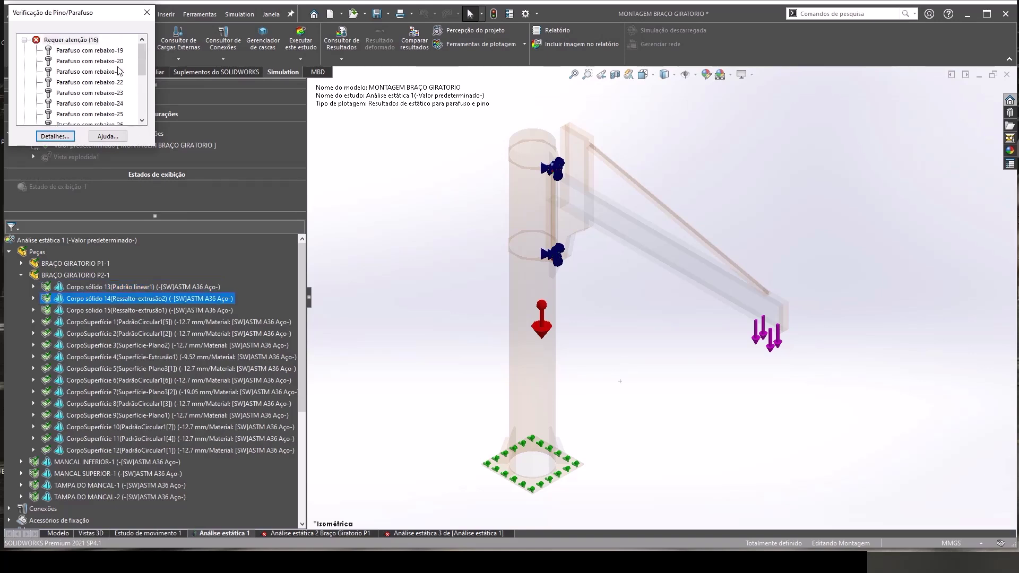
pyautogui.scroll(-1, 119, 70)
pyautogui.scroll(1, 118, 70)
pyautogui.scroll(-5, 119, 70)
pyautogui.press('Up')
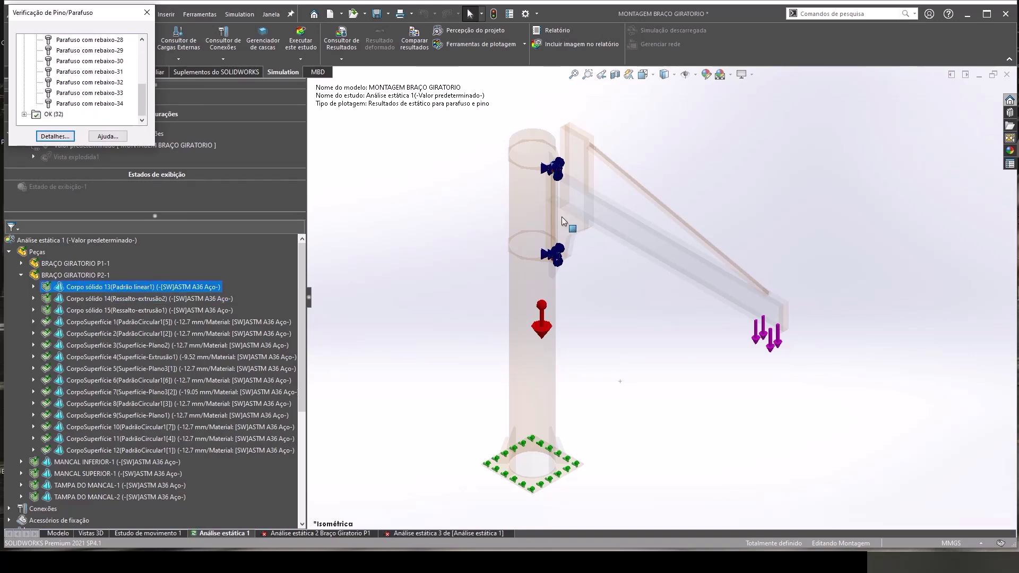
pyautogui.scroll(-3, 538, 170)
pyautogui.scroll(-3, 584, 201)
pyautogui.scroll(-3, 652, 245)
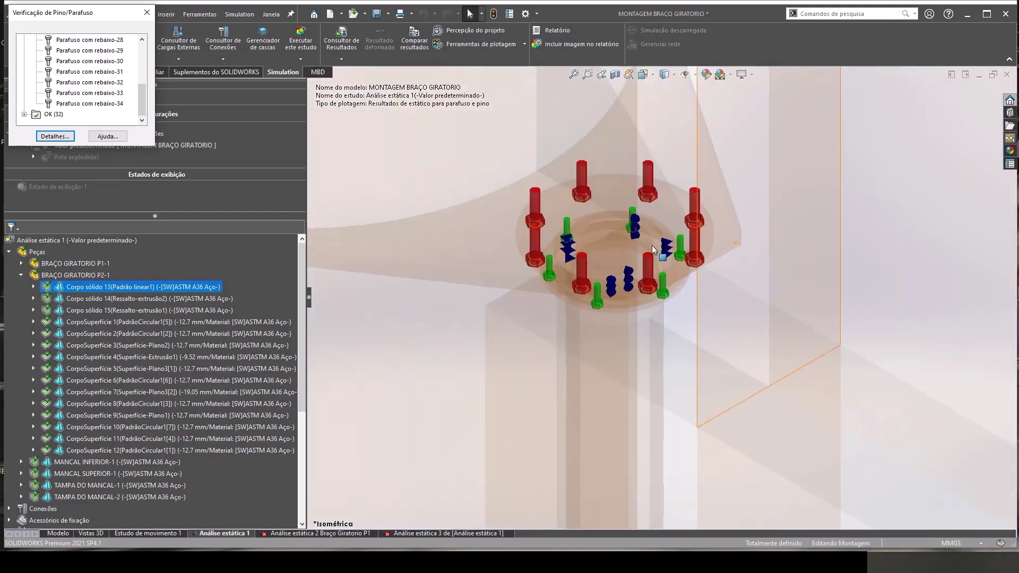
pyautogui.moveTo(594, 273); pyautogui.dragTo(637, 220, button='middle')
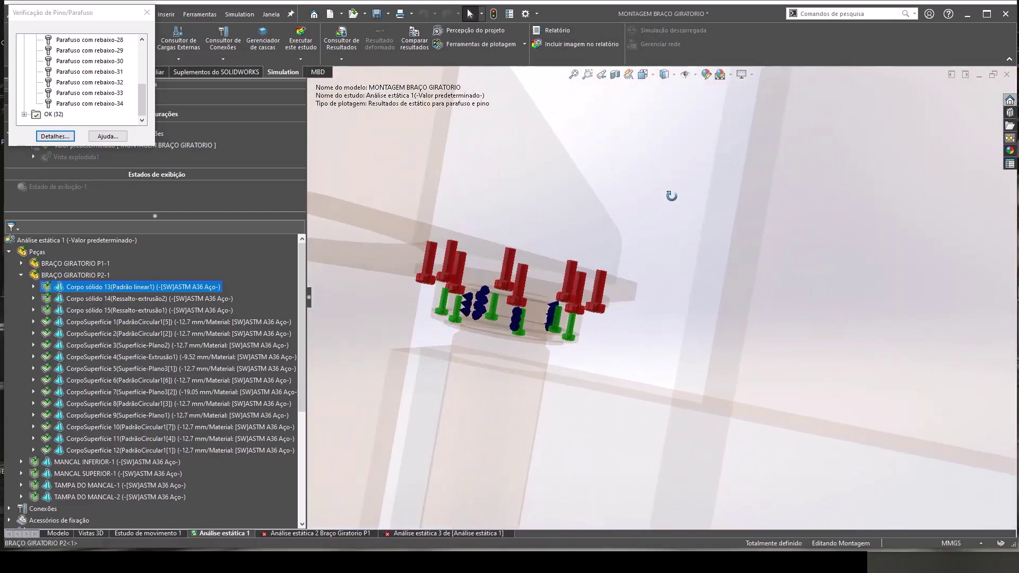
pyautogui.scroll(2, 102, 66)
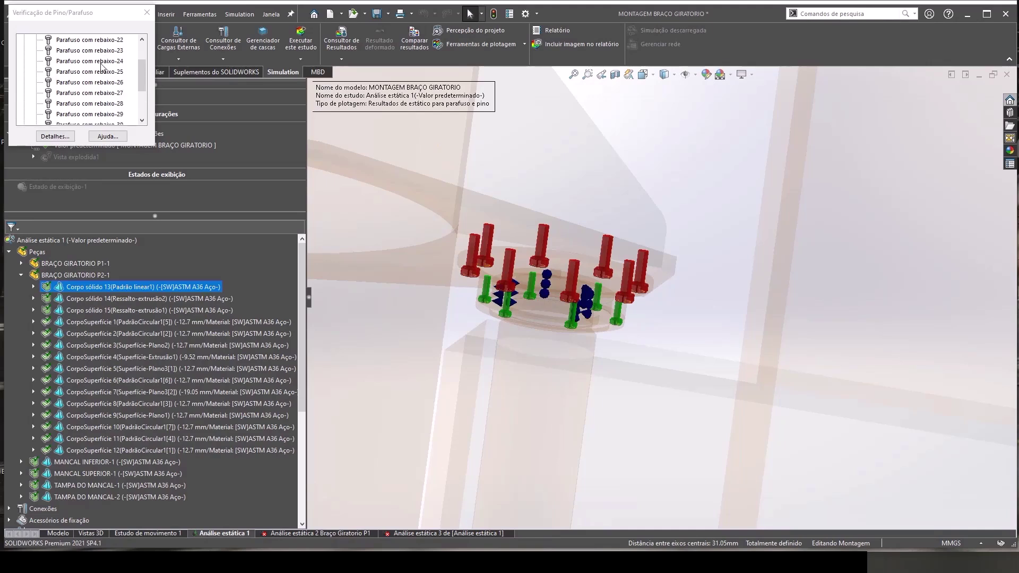
pyautogui.scroll(1, 103, 67)
# - Check counterbored bolts 19–25, ending on failing Parafuso com rebaixo-34 (FOS 0,755563 vs 2)
pyautogui.click(100, 51)
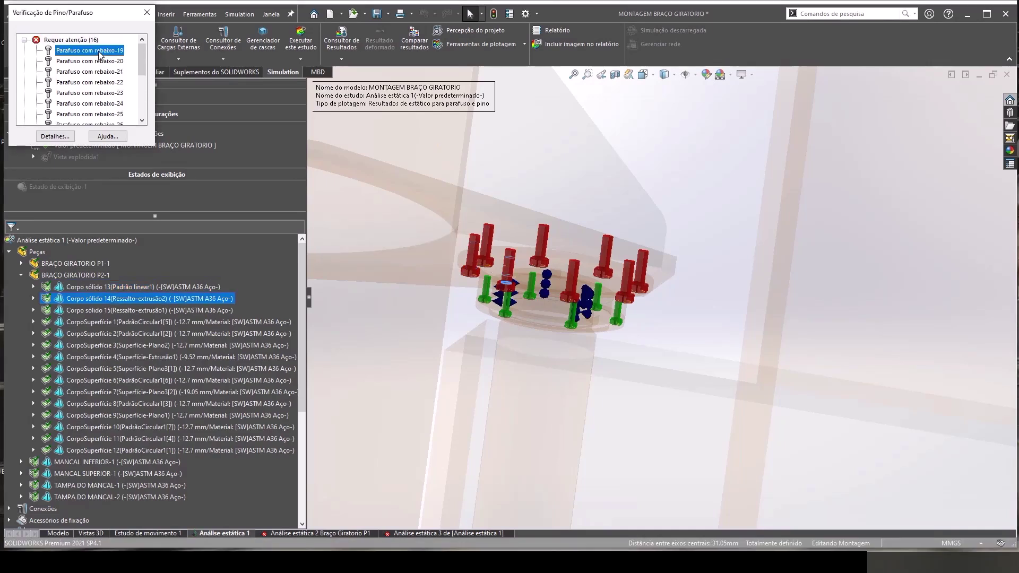
pyautogui.click(100, 61)
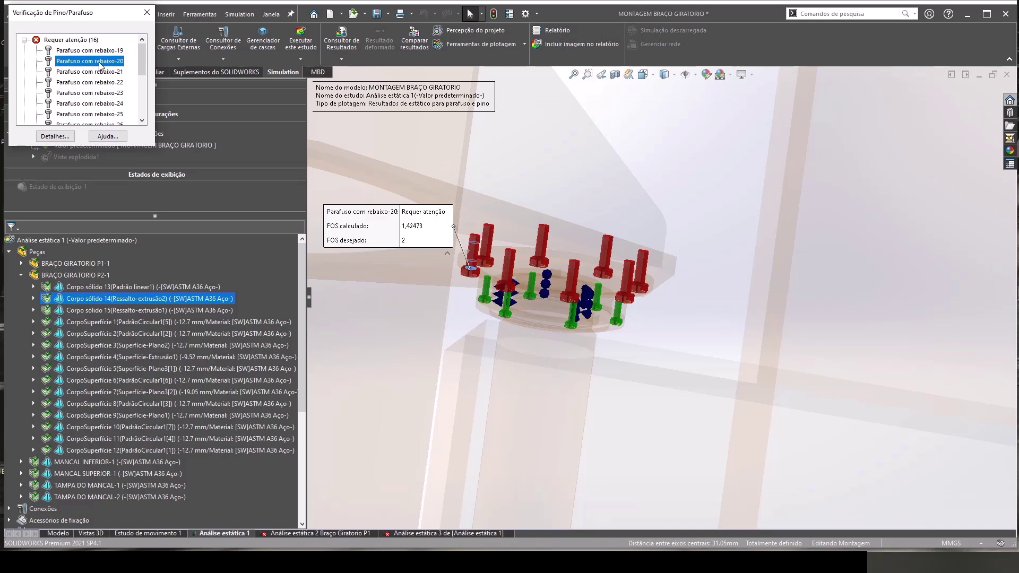
pyautogui.click(101, 71)
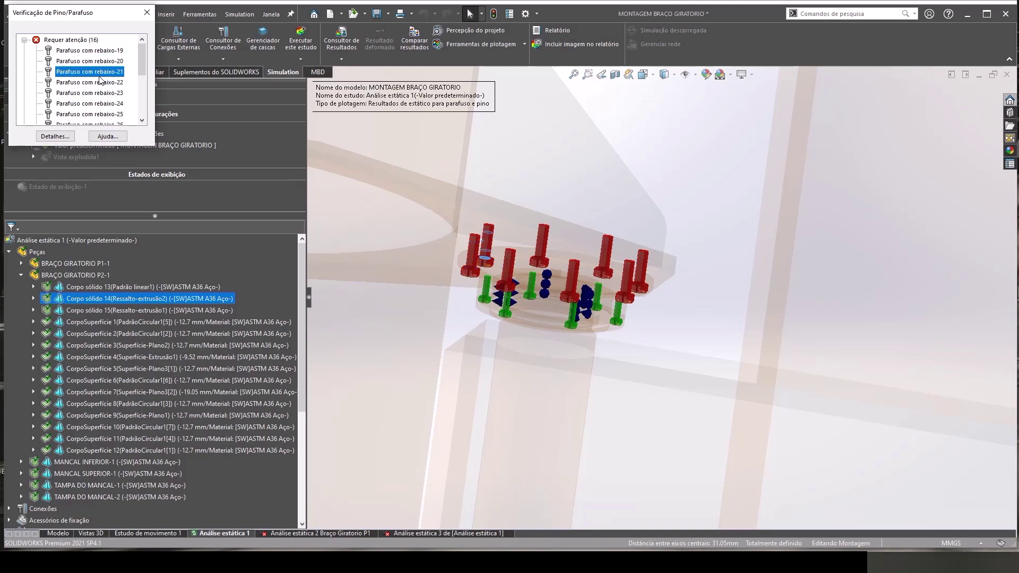
pyautogui.click(98, 86)
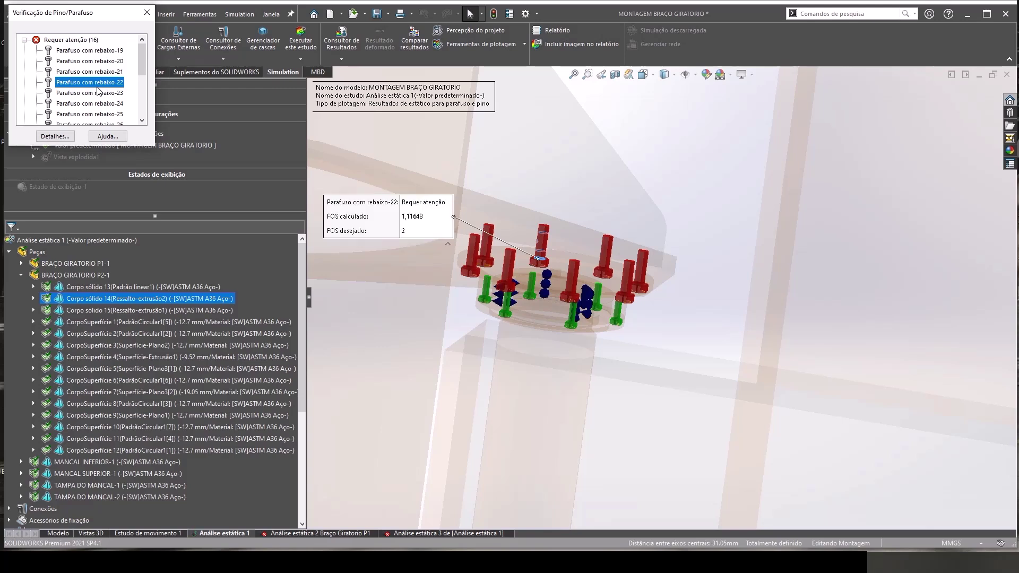
pyautogui.click(94, 104)
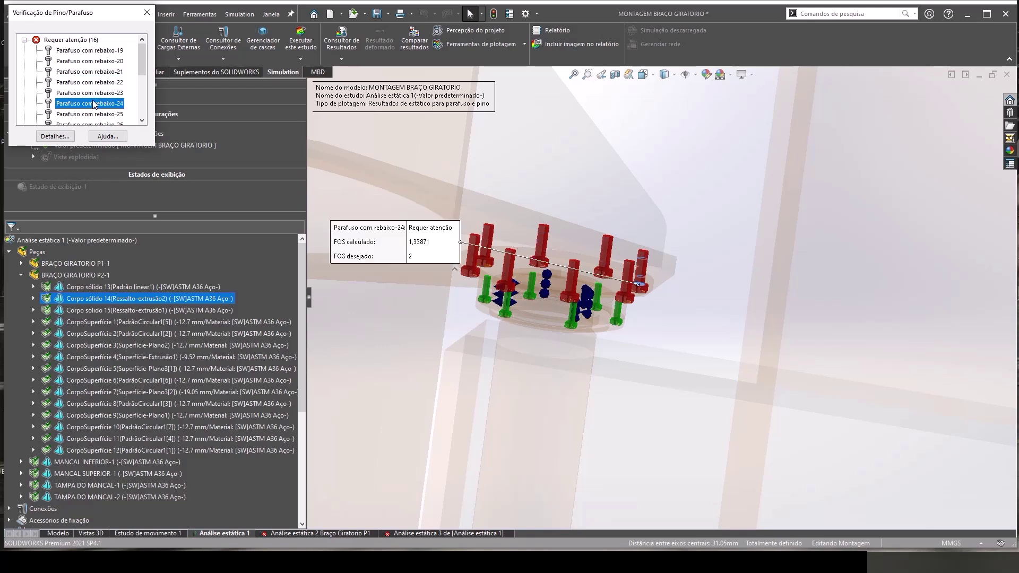
pyautogui.click(90, 114)
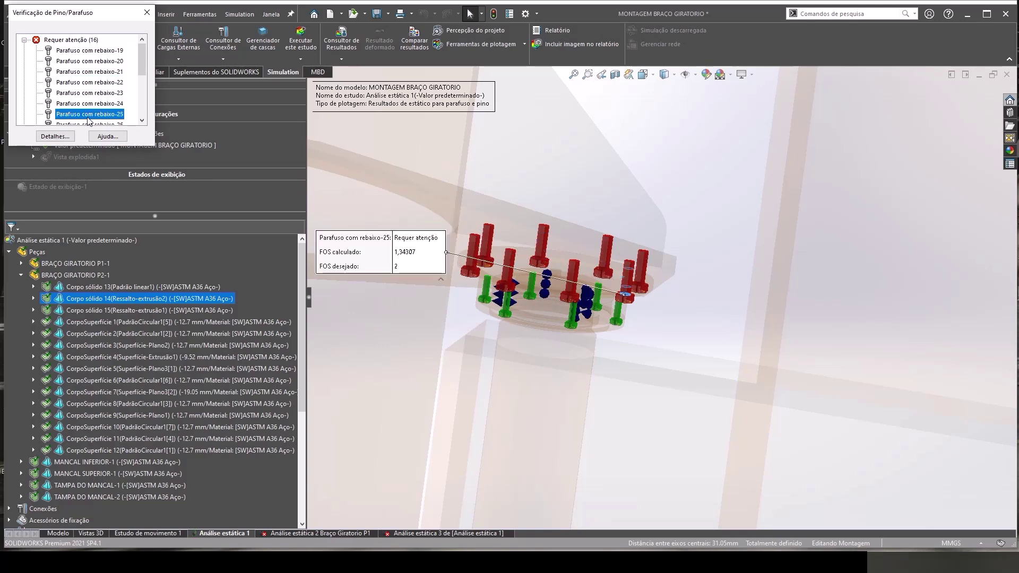
pyautogui.scroll(-3, 89, 120)
pyautogui.click(86, 114)
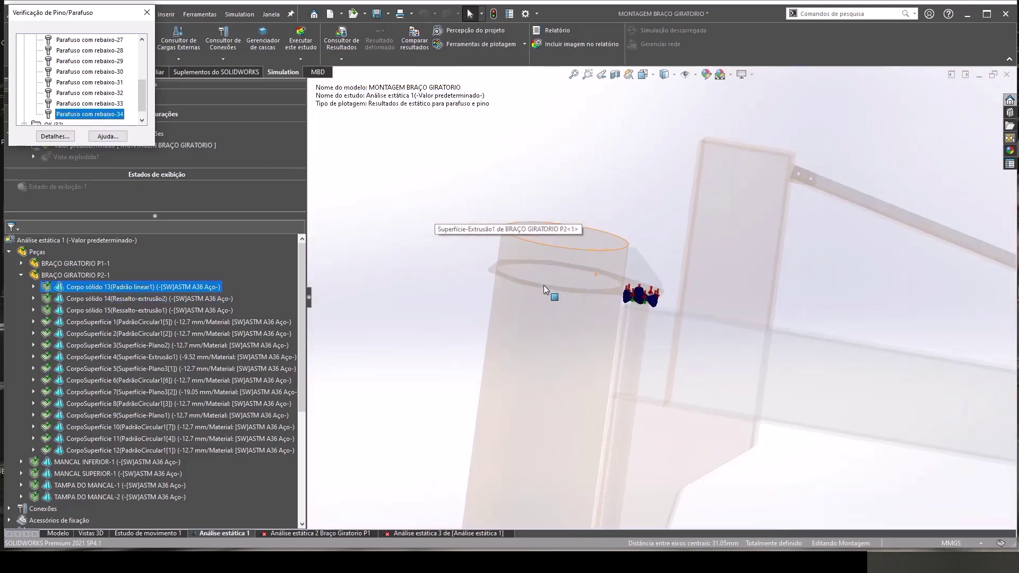
# - View the bolt ring from above, then expand the OK (32) group of passing bolts
pyautogui.scroll(-3, 657, 398)
pyautogui.scroll(-2, 647, 444)
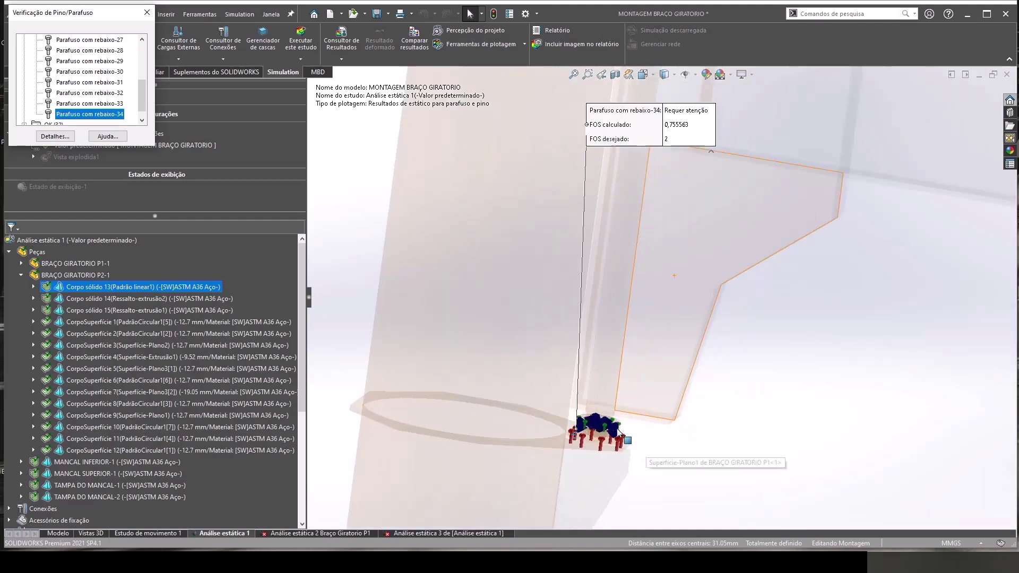
pyautogui.scroll(-3, 533, 402)
pyautogui.scroll(-2, 510, 409)
pyautogui.scroll(-2, 498, 413)
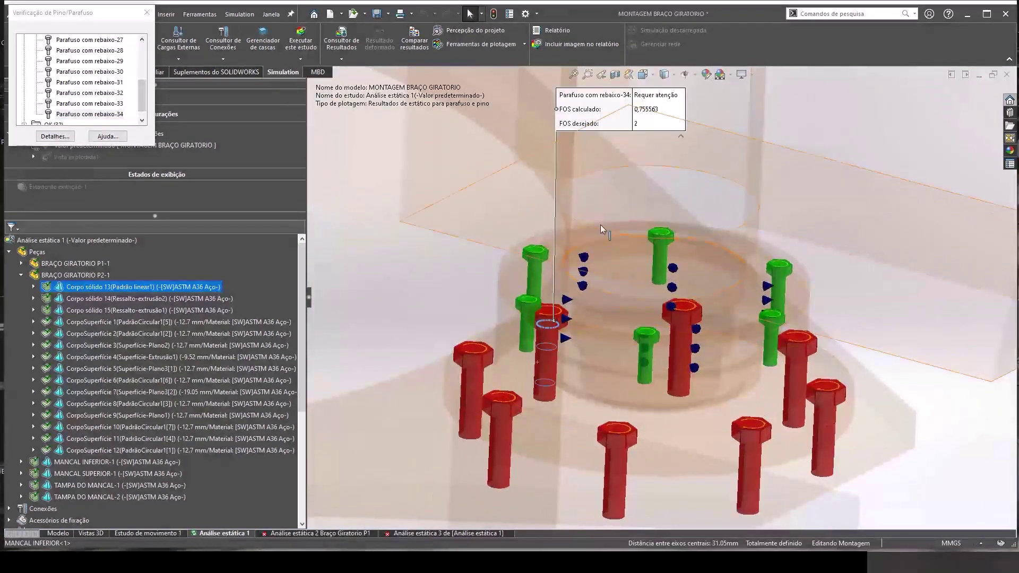
pyautogui.scroll(3, 647, 114)
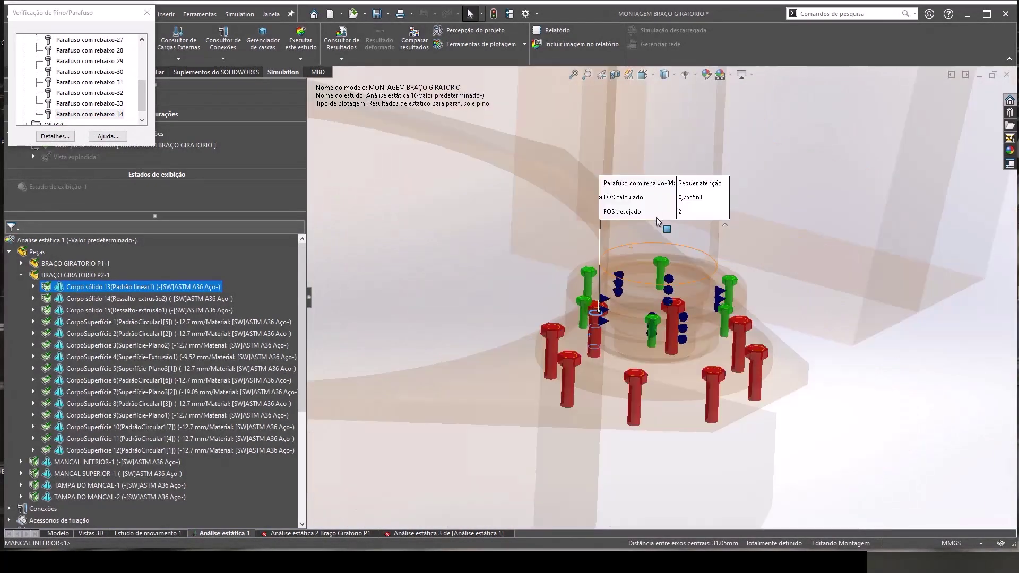
pyautogui.moveTo(647, 114)
pyautogui.mouseDown(button='middle')
pyautogui.moveTo(672, 275)
pyautogui.moveTo(662, 345)
pyautogui.mouseUp(button='middle')
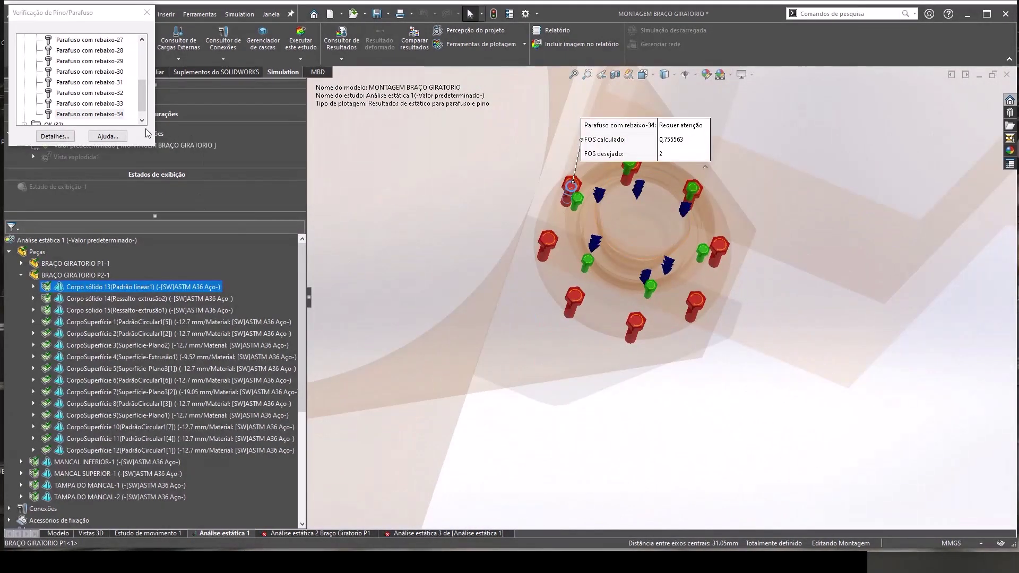
pyautogui.scroll(-1, 97, 110)
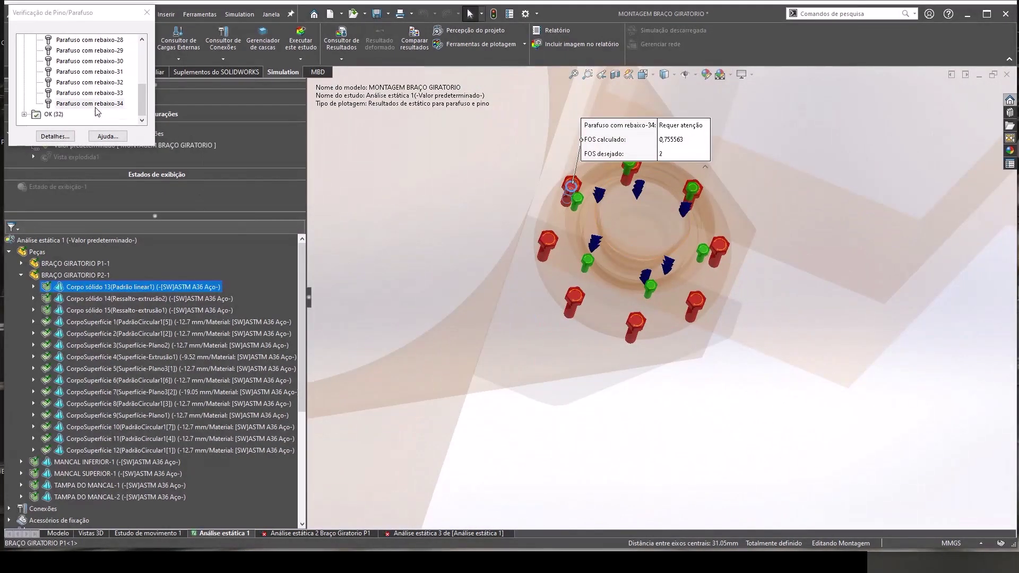
pyautogui.click(24, 115)
# - Check foundation bolts 1, 32, 31, 29 and 25, ending at FOS 7,65993
pyautogui.click(81, 53)
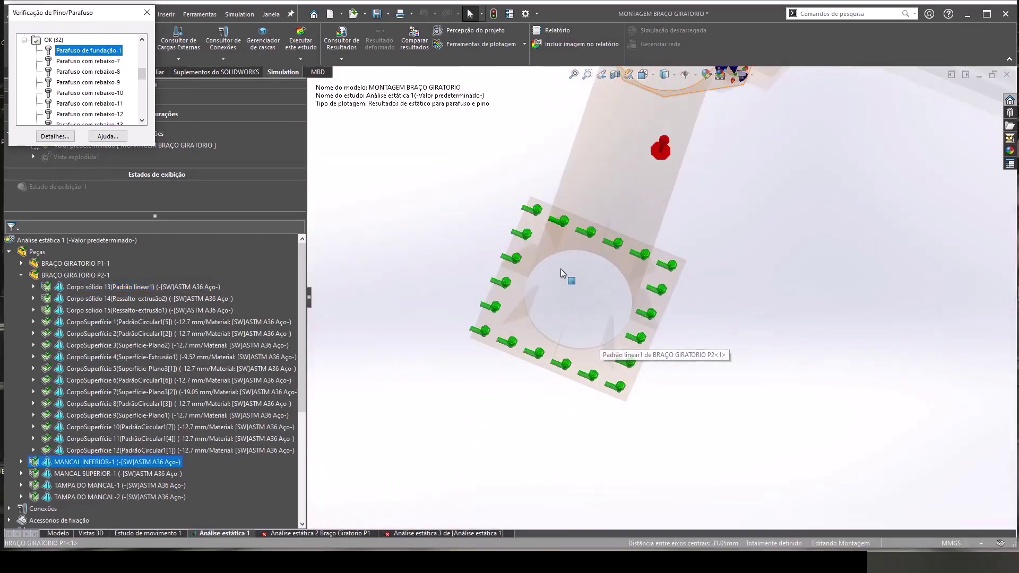
pyautogui.click(568, 276)
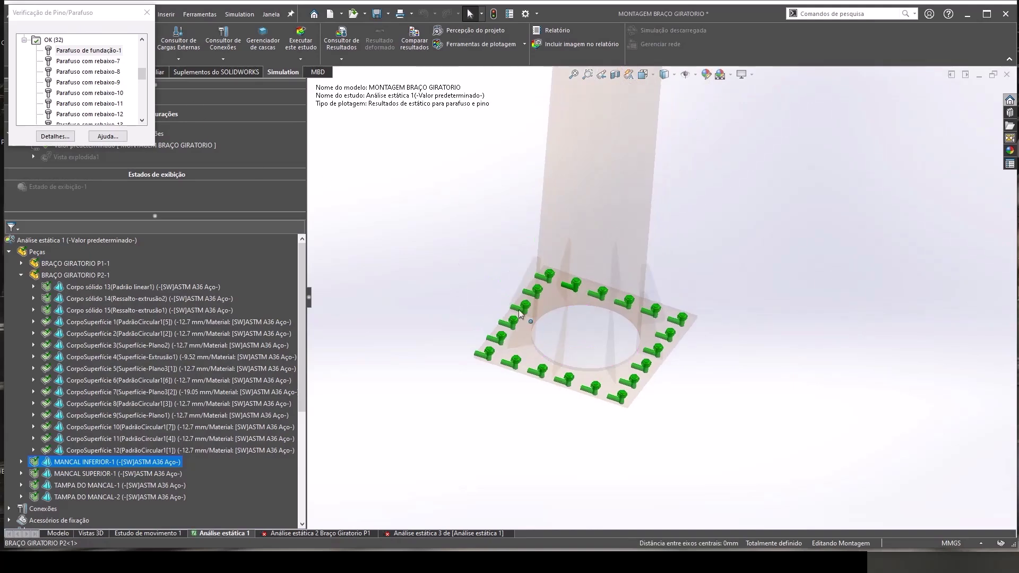
pyautogui.scroll(-2, 518, 310)
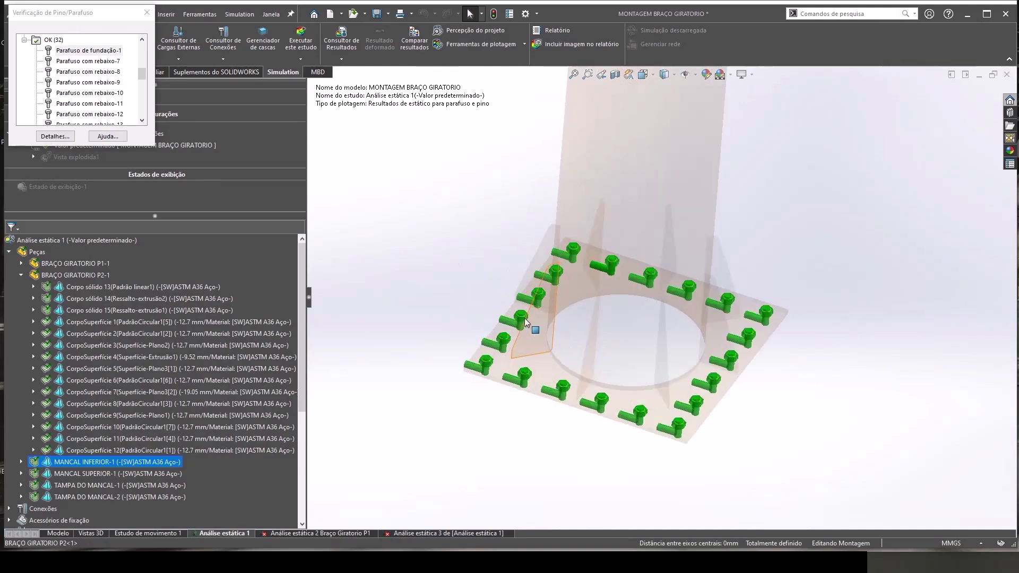
pyautogui.scroll(-10, 100, 112)
pyautogui.click(100, 114)
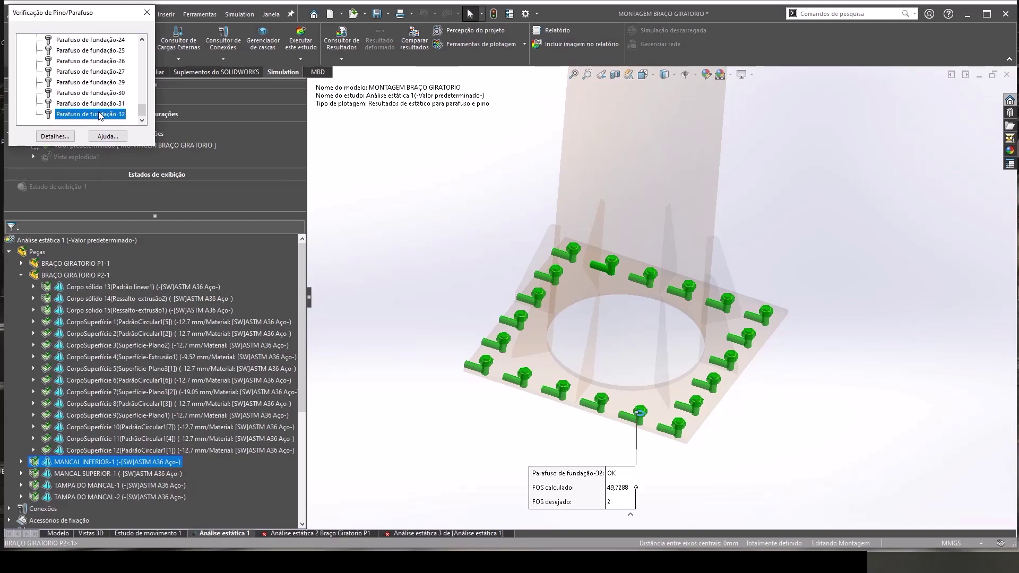
pyautogui.click(99, 104)
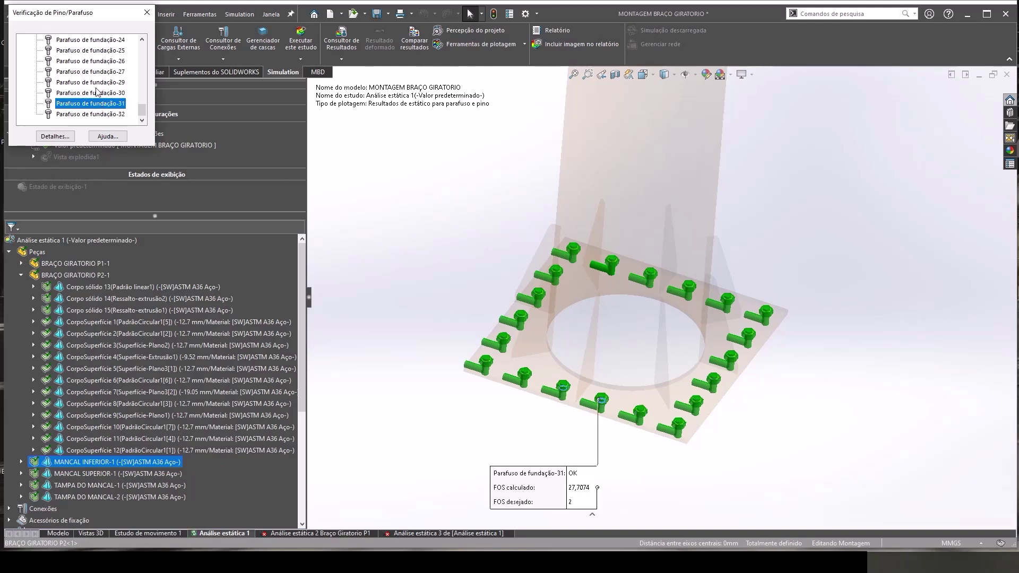
pyautogui.click(96, 84)
pyautogui.click(94, 52)
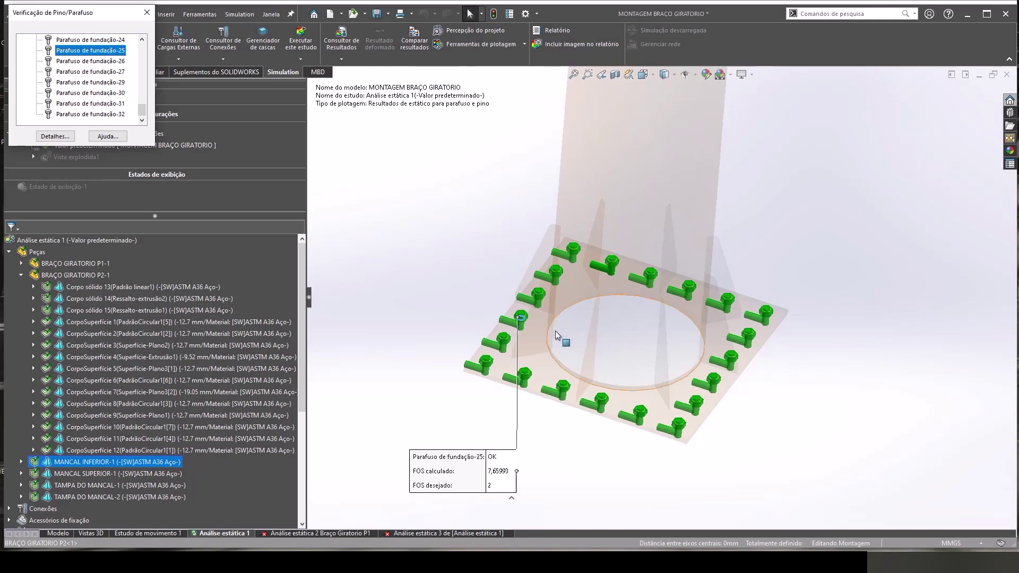
# - Orbit and zoom around the base plate and arm to inspect the bolt callouts
pyautogui.moveTo(530, 313)
pyautogui.mouseDown(button='middle')
pyautogui.moveTo(570, 303)
pyautogui.moveTo(518, 313)
pyautogui.moveTo(533, 337)
pyautogui.mouseUp(button='middle')
pyautogui.scroll(3, 505, 297)
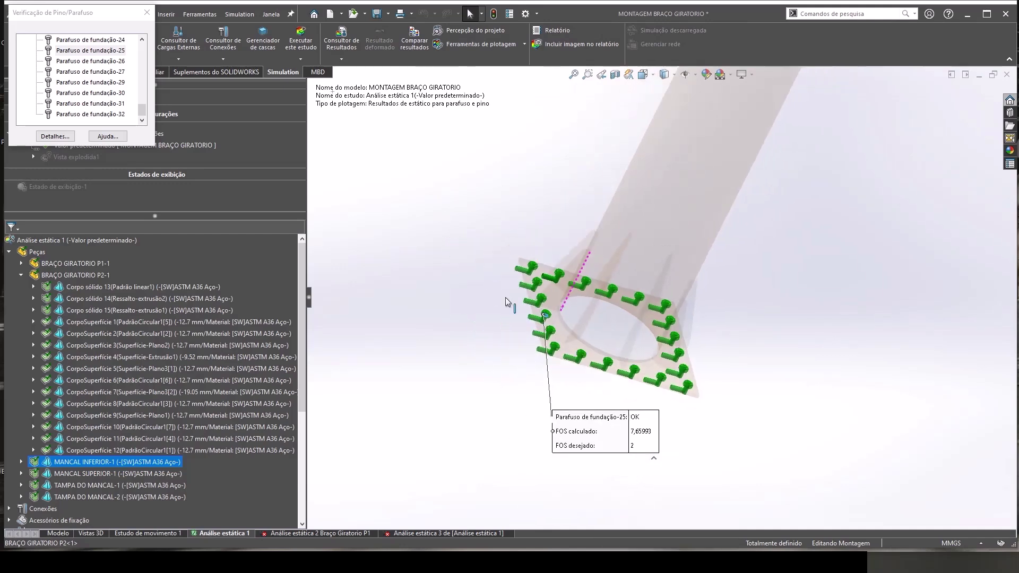
pyautogui.scroll(3, 756, 250)
pyautogui.scroll(3, 765, 263)
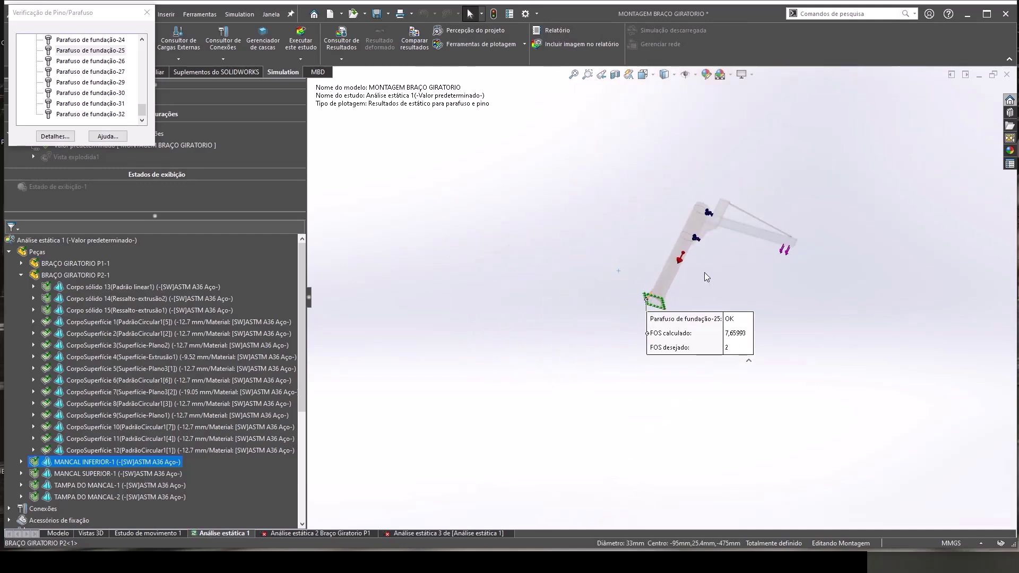
pyautogui.scroll(-2, 620, 301)
pyautogui.scroll(-5, 565, 361)
pyautogui.scroll(-3, 561, 361)
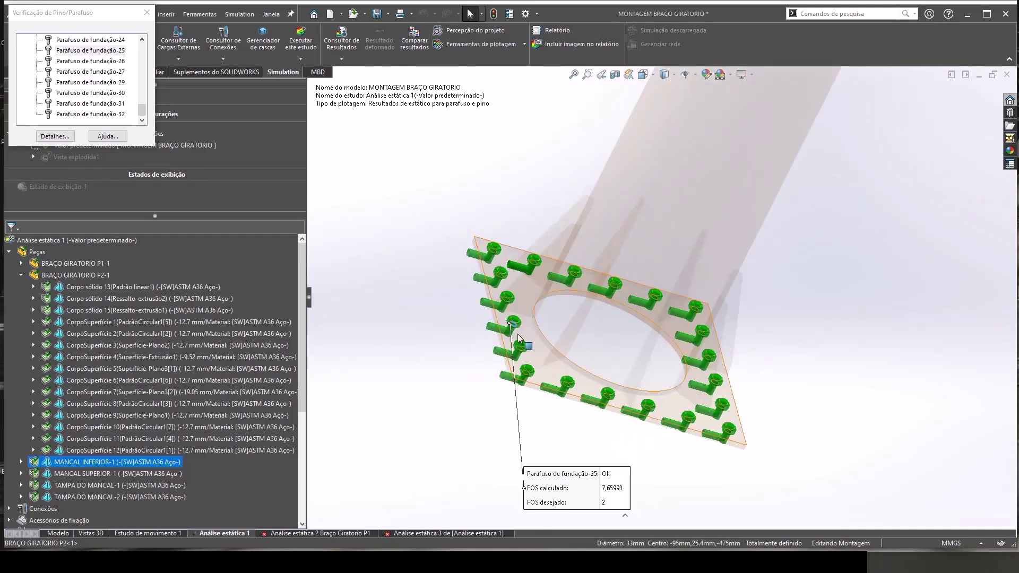
pyautogui.scroll(3, 720, 259)
pyautogui.scroll(3, 798, 216)
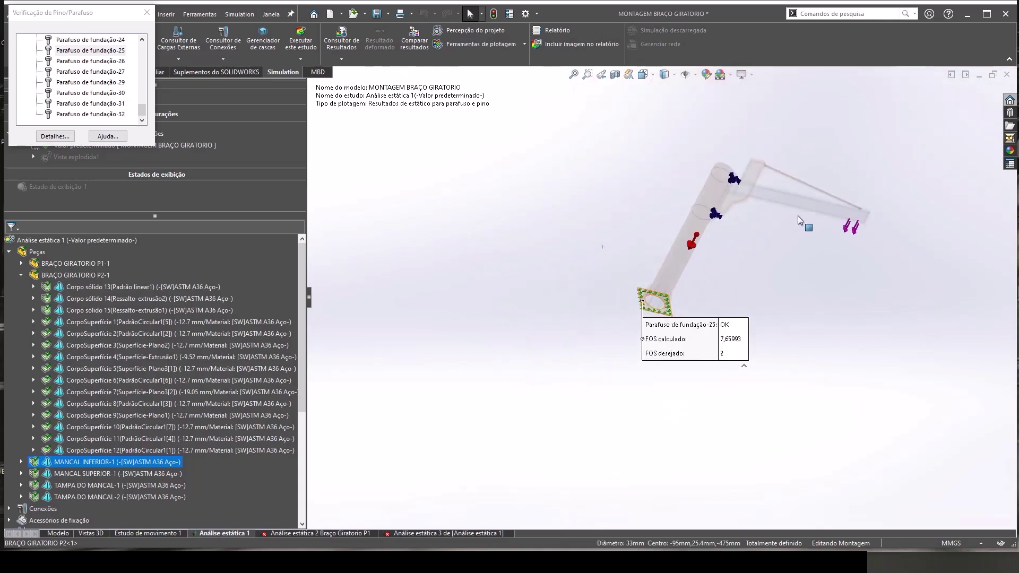
pyautogui.moveTo(727, 245)
pyautogui.mouseDown(button='middle')
pyautogui.moveTo(726, 234)
pyautogui.moveTo(684, 289)
pyautogui.moveTo(694, 279)
pyautogui.mouseUp(button='middle')
pyautogui.scroll(-5, 685, 278)
pyautogui.scroll(-5, 637, 260)
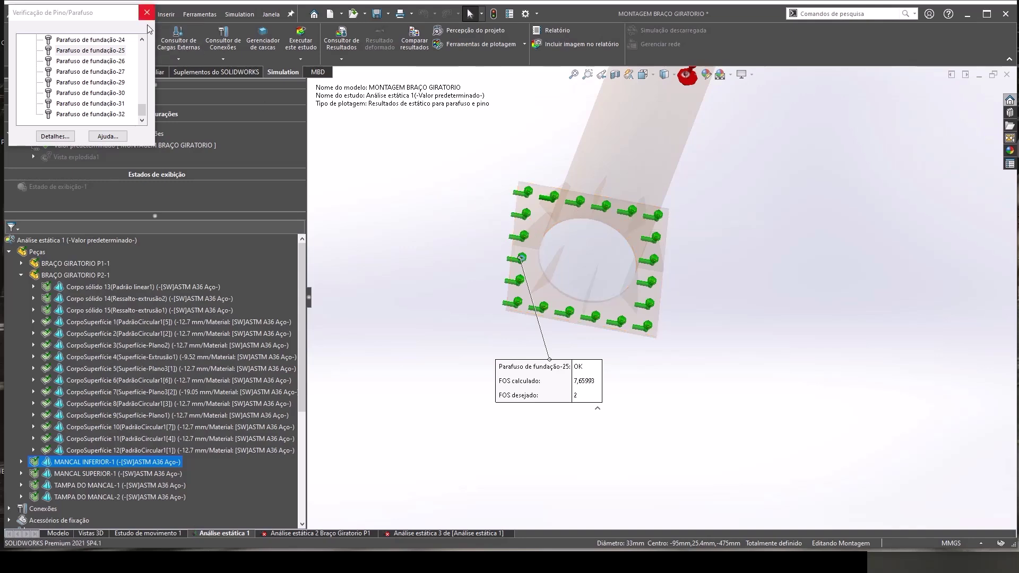
# - Show counterbored bolt 19 (FOS 1.117 vs 2 required) and orbit onto the upper bearing bolt ring
pyautogui.click(369, 269)
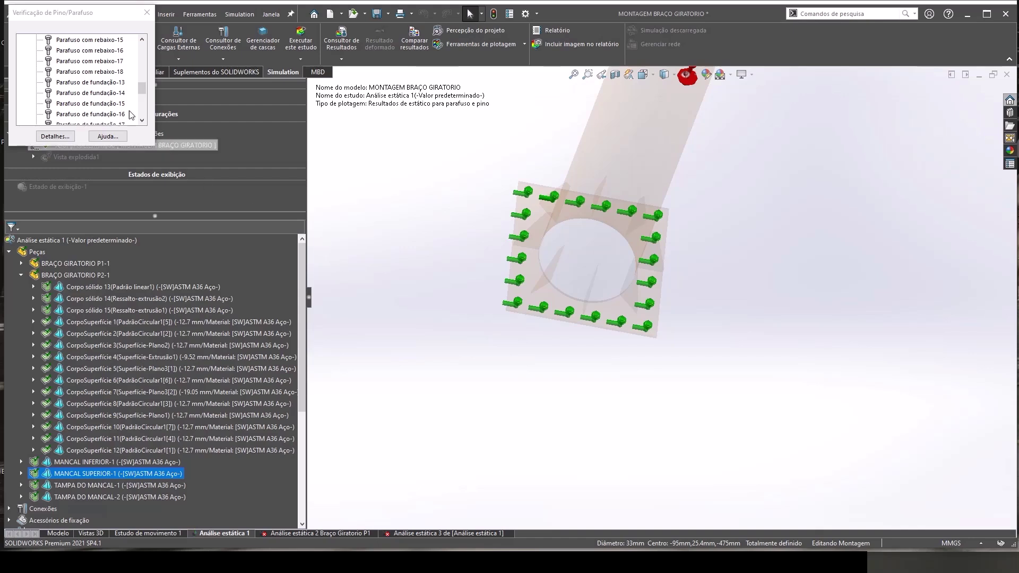
pyautogui.scroll(5, 109, 113)
pyautogui.scroll(3, 110, 115)
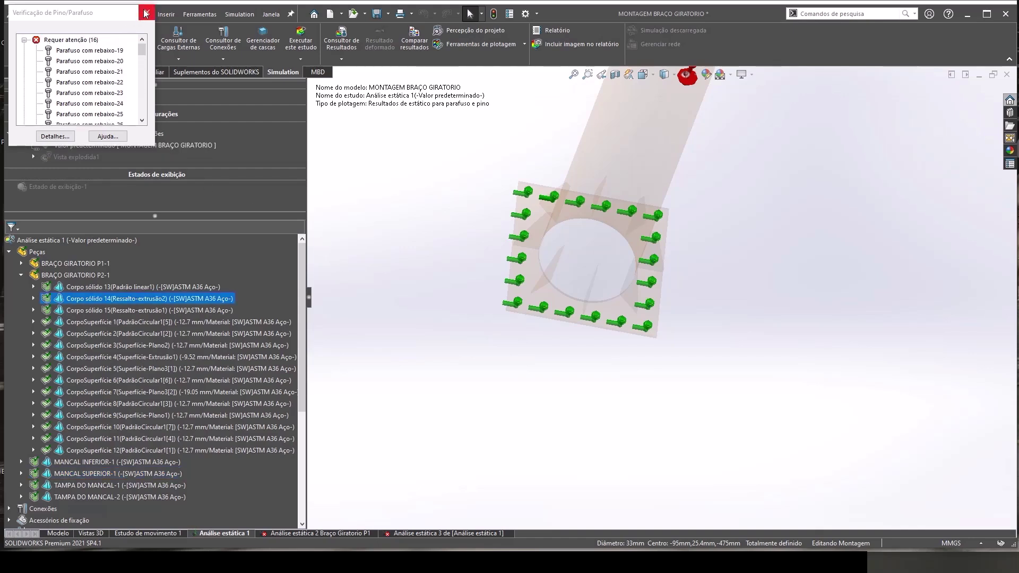
pyautogui.click(111, 51)
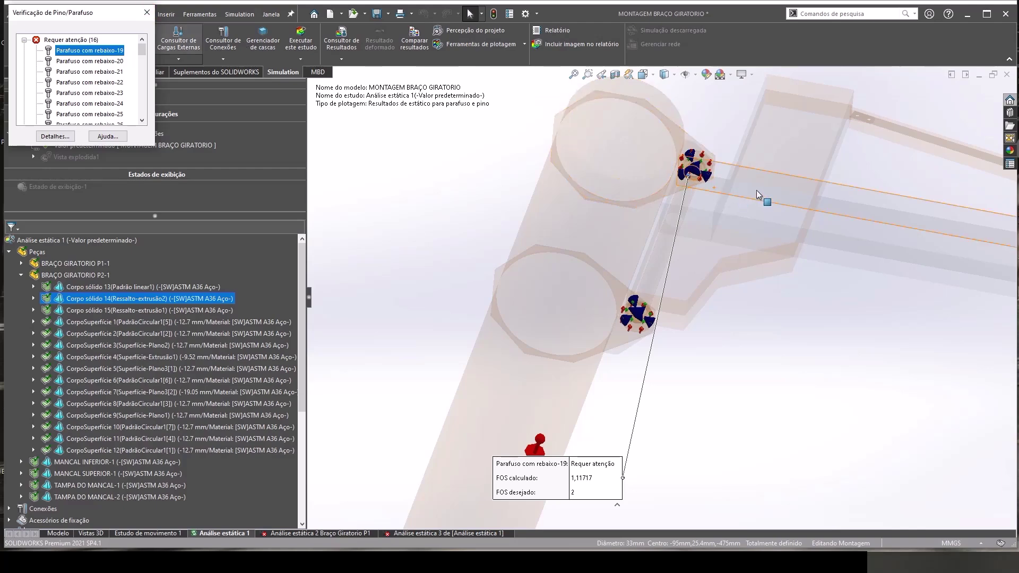
pyautogui.scroll(-5, 735, 170)
pyautogui.moveTo(687, 174)
pyautogui.mouseDown(button='middle')
pyautogui.moveTo(651, 176)
pyautogui.moveTo(650, 243)
pyautogui.mouseUp(button='middle')
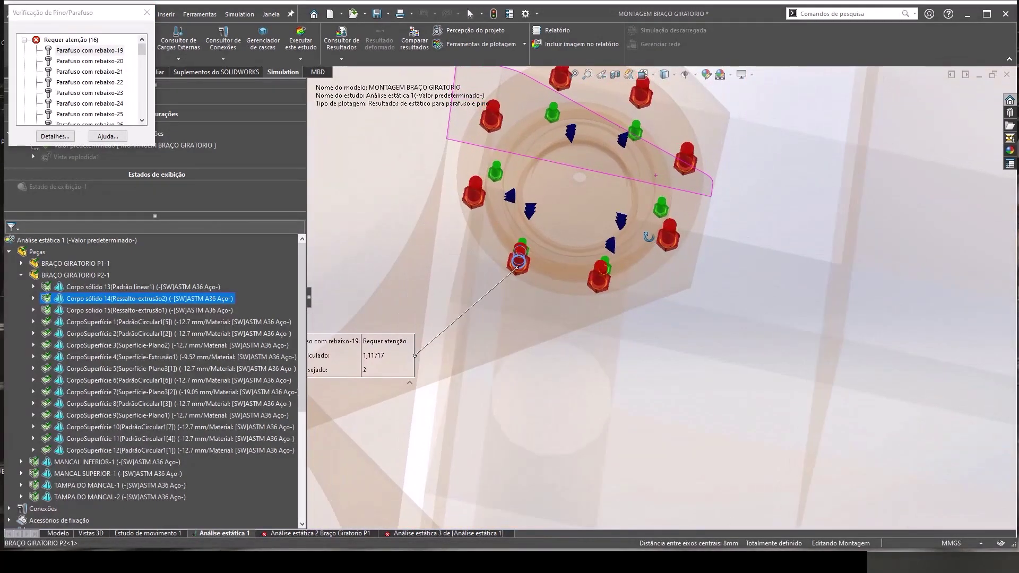
pyautogui.moveTo(651, 242); pyautogui.dragTo(647, 245, button='middle')
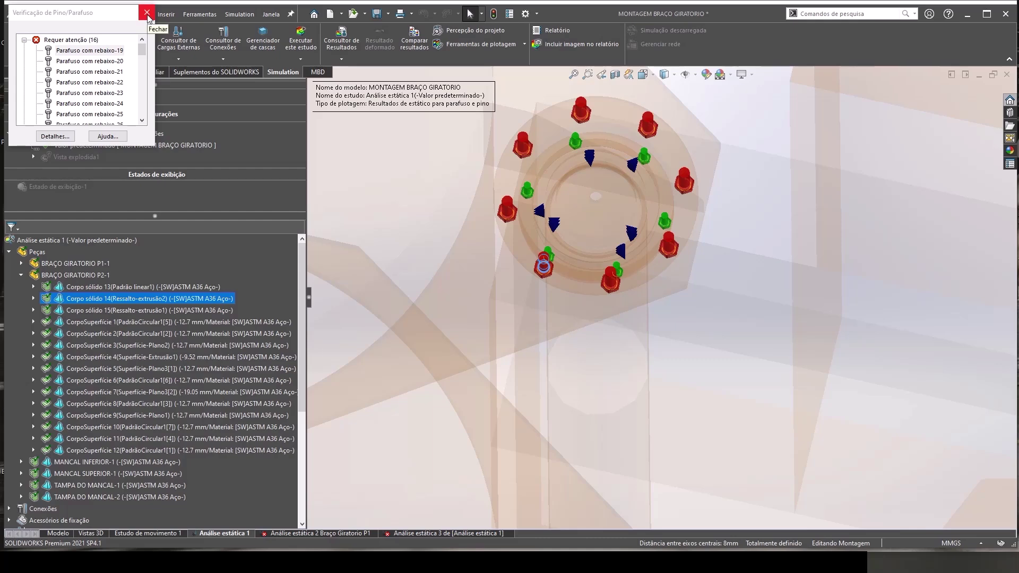
# - Close the Pin/Bolt Check and expand Cargas externas to see the -31,000 N force and gravity
pyautogui.click(147, 14)
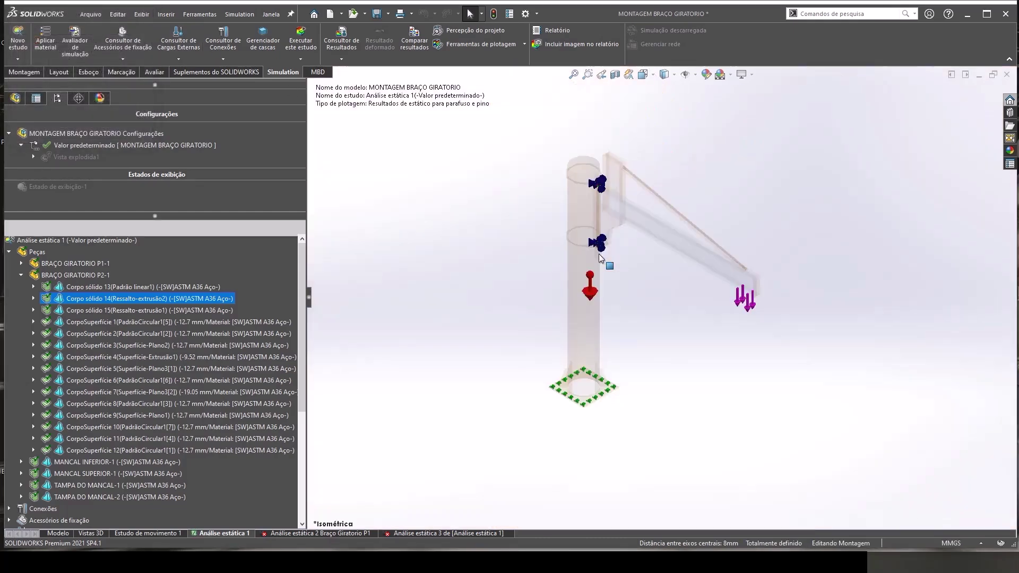
pyautogui.scroll(-2, 627, 228)
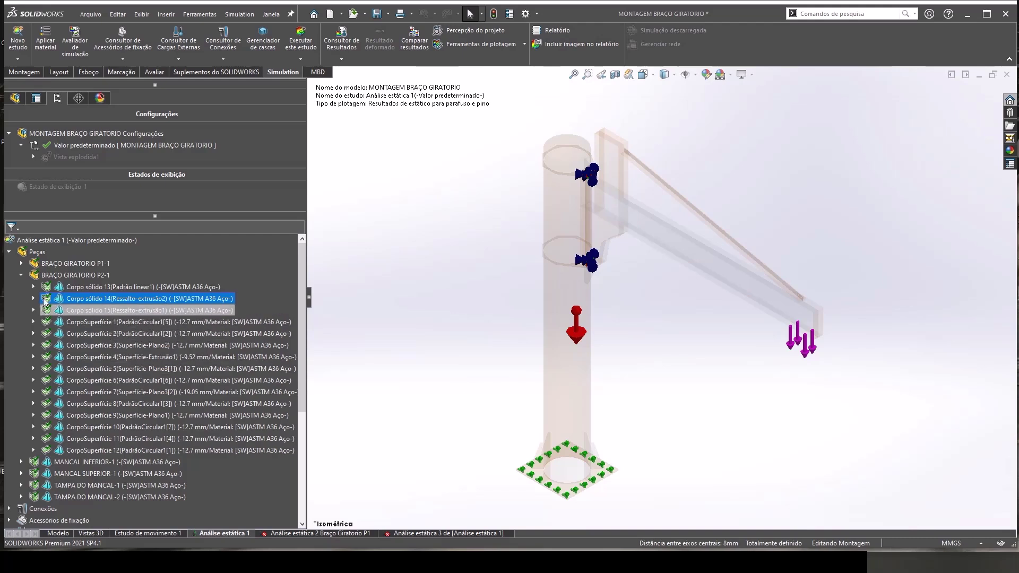
pyautogui.click(22, 275)
pyautogui.doubleClick(67, 356)
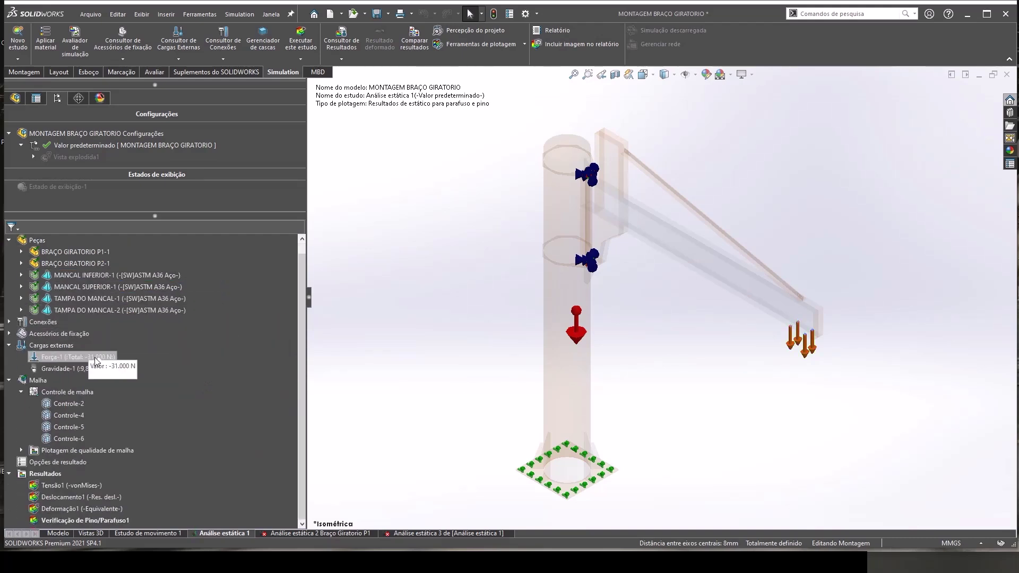
# - Collapse the Controle de malha, Malha and Cargas externas branches of the study tree
pyautogui.click(21, 392)
pyautogui.click(9, 392)
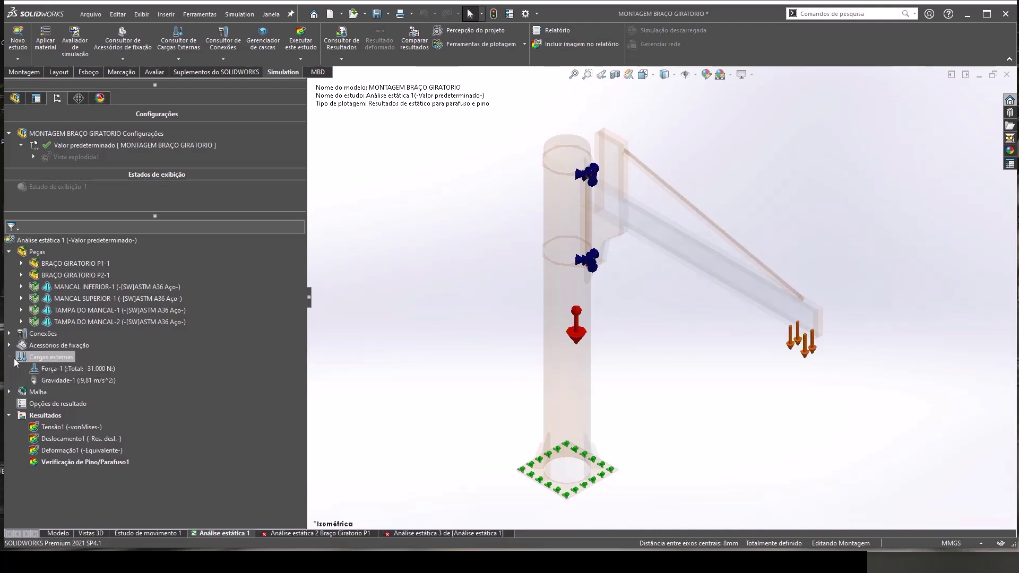
pyautogui.click(9, 357)
pyautogui.scroll(-3, 597, 178)
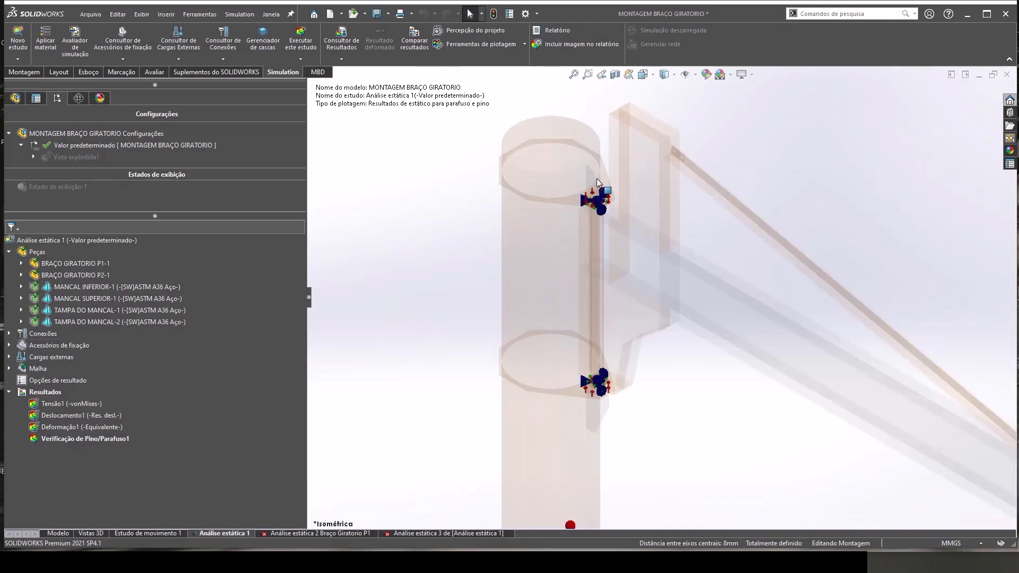
pyautogui.scroll(-3, 596, 179)
pyautogui.scroll(-2, 628, 235)
pyautogui.scroll(4, 580, 257)
pyautogui.scroll(3, 580, 256)
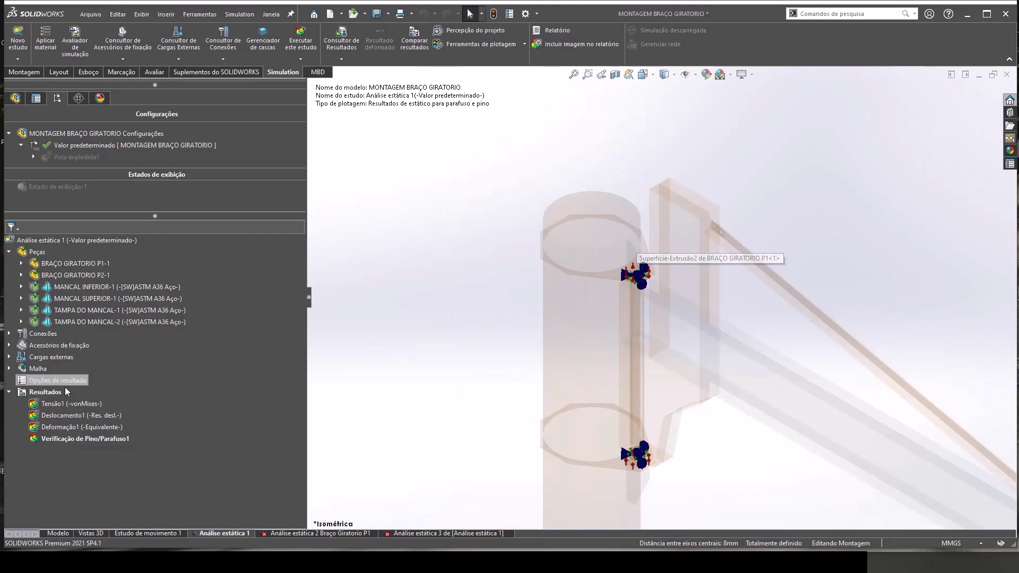
# - Turn on 'Mostrar plotagem apenas em entidades selecionadas' under the stress plot's Opções avançadas
pyautogui.rightClick(54, 395)
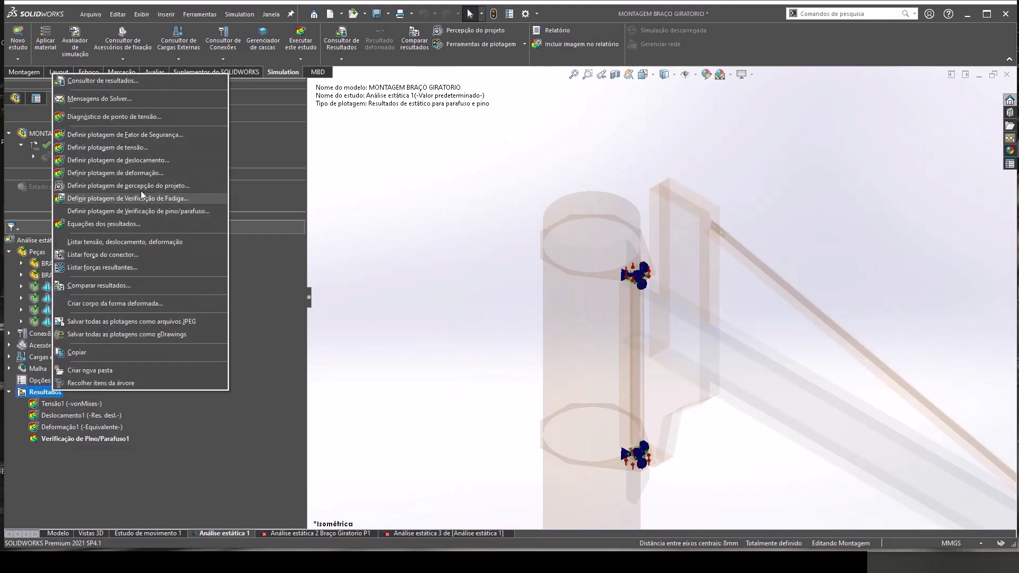
pyautogui.click(134, 147)
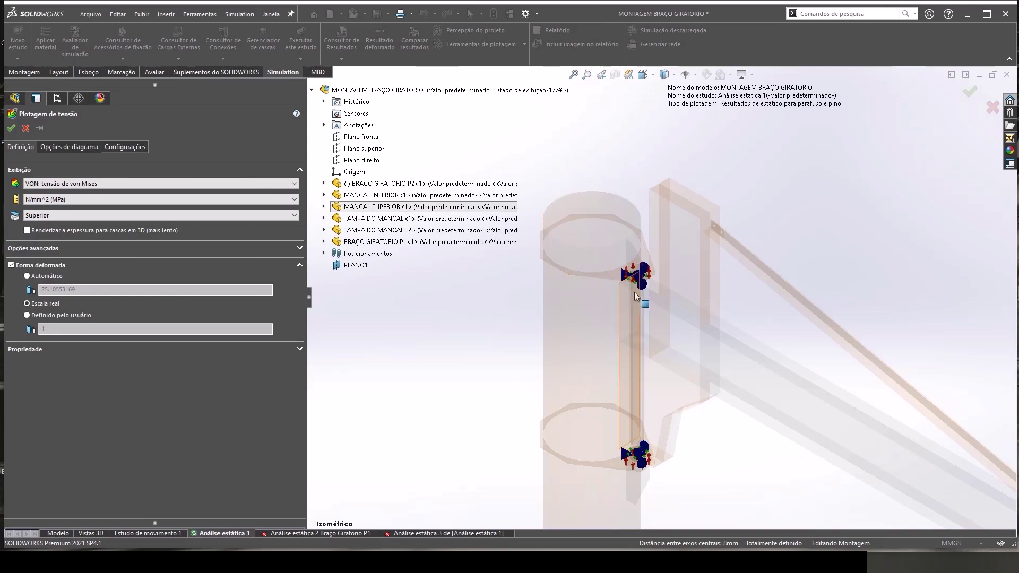
pyautogui.click(46, 248)
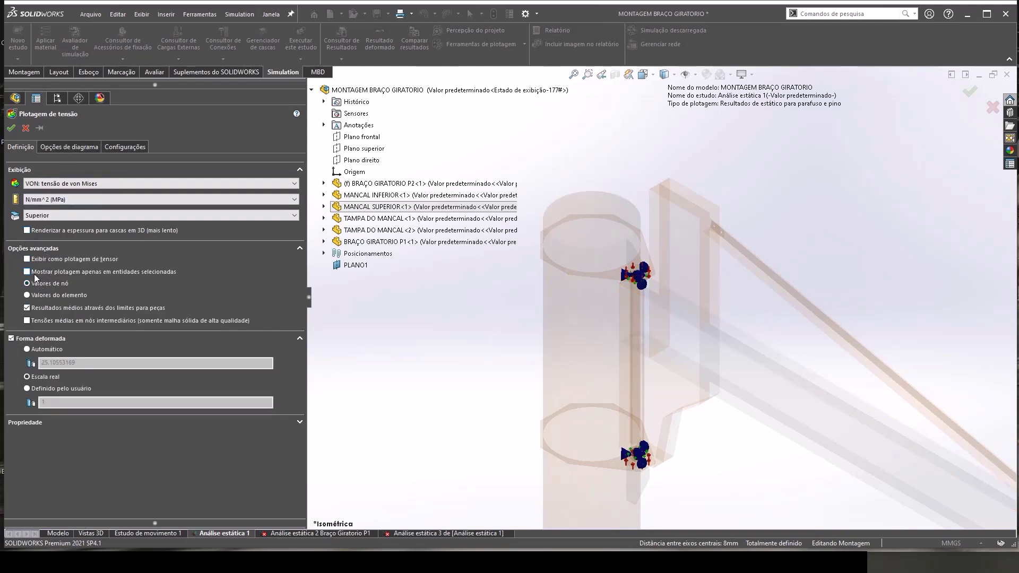
pyautogui.click(31, 272)
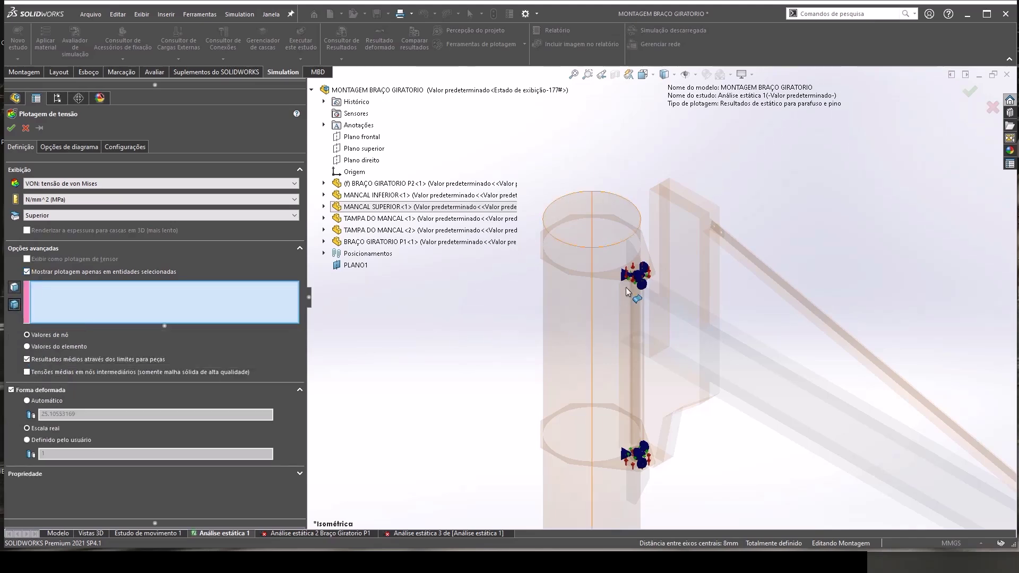
# - Select the upper bearing hole and the arm's revolved body as plot entities
pyautogui.scroll(-3, 658, 260)
pyautogui.scroll(-3, 661, 252)
pyautogui.scroll(-3, 662, 252)
pyautogui.scroll(-2, 661, 251)
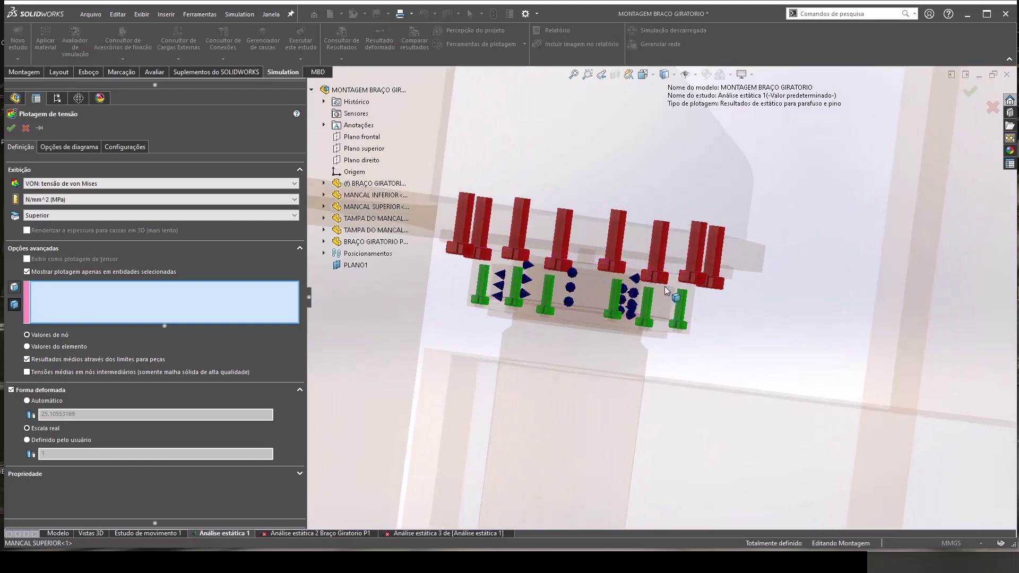
pyautogui.click(685, 302)
pyautogui.scroll(3, 663, 313)
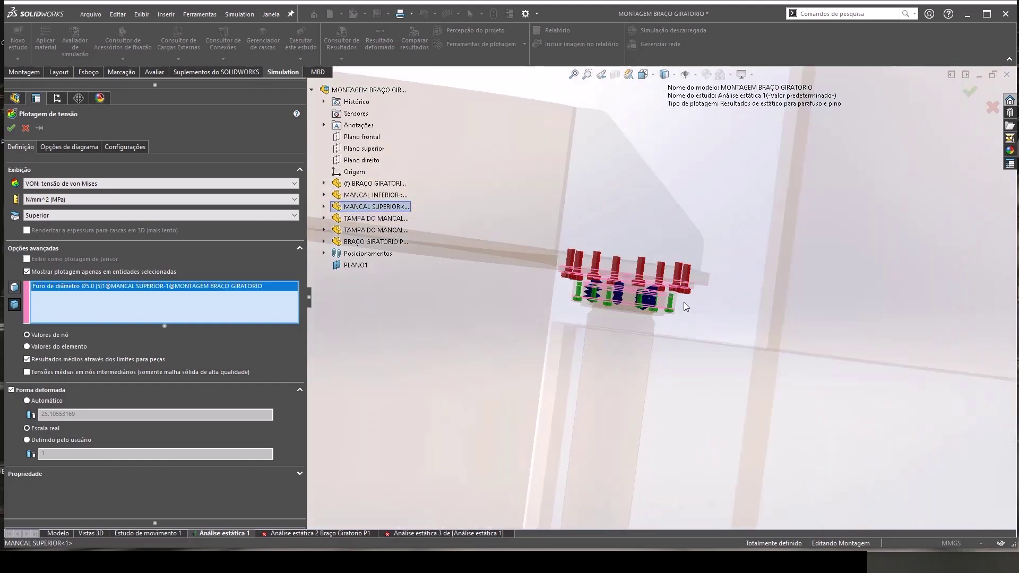
pyautogui.click(640, 330)
pyautogui.scroll(3, 641, 334)
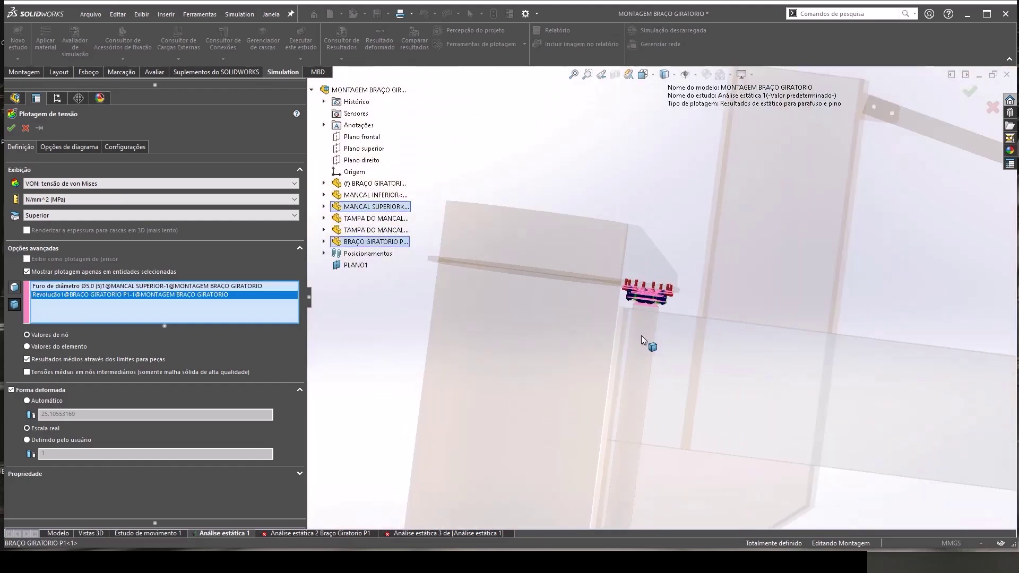
# - Add the lower bearing hole and confirm the restricted von Mises plot, peaking at 580.5 MPa
pyautogui.moveTo(641, 335)
pyautogui.mouseDown(button='middle')
pyautogui.moveTo(661, 408)
pyautogui.moveTo(637, 271)
pyautogui.mouseUp(button='middle')
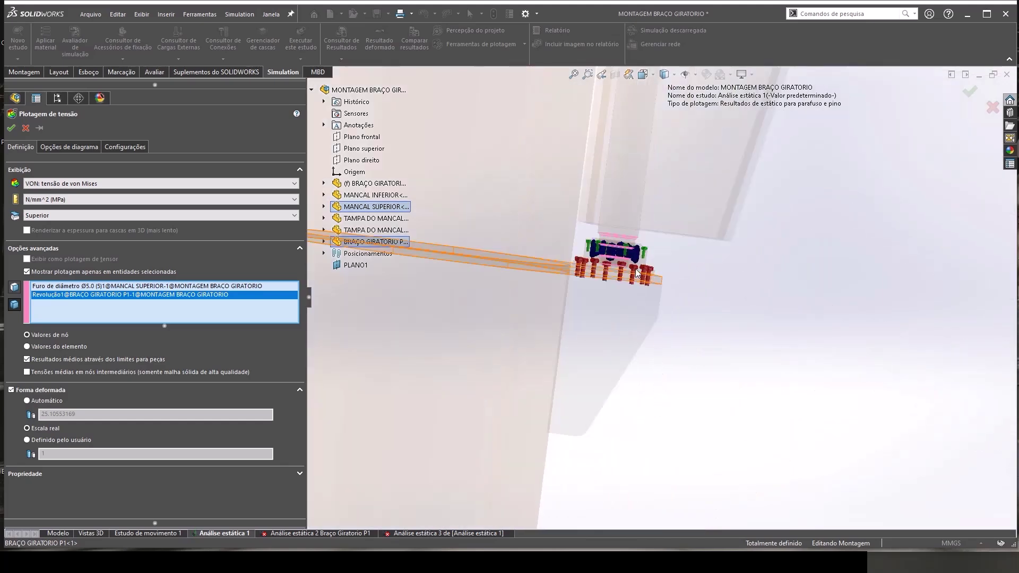
pyautogui.scroll(-5, 637, 271)
pyautogui.scroll(-2, 634, 262)
pyautogui.click(721, 251)
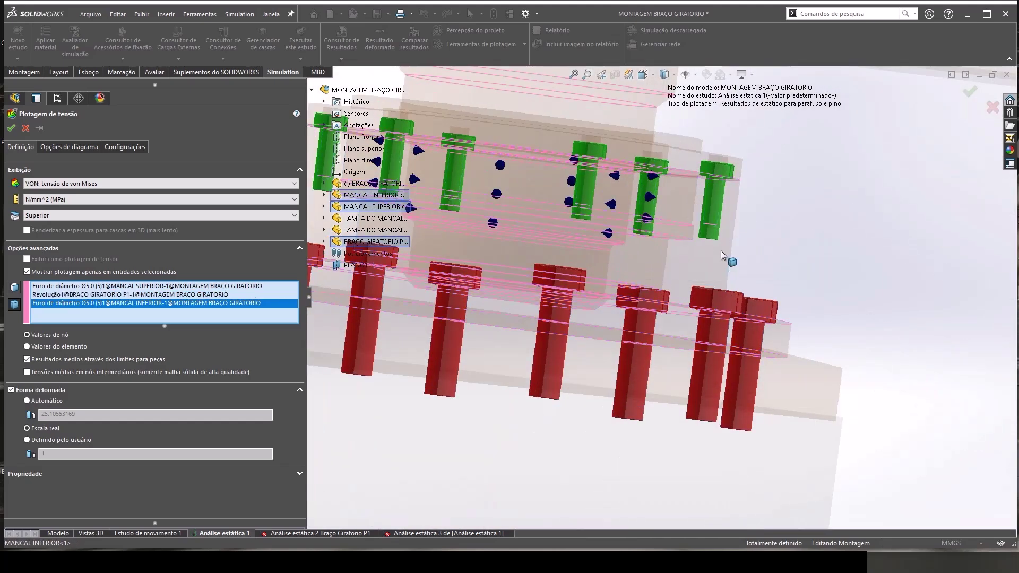
pyautogui.scroll(5, 721, 251)
pyautogui.scroll(3, 723, 250)
pyautogui.scroll(2, 725, 254)
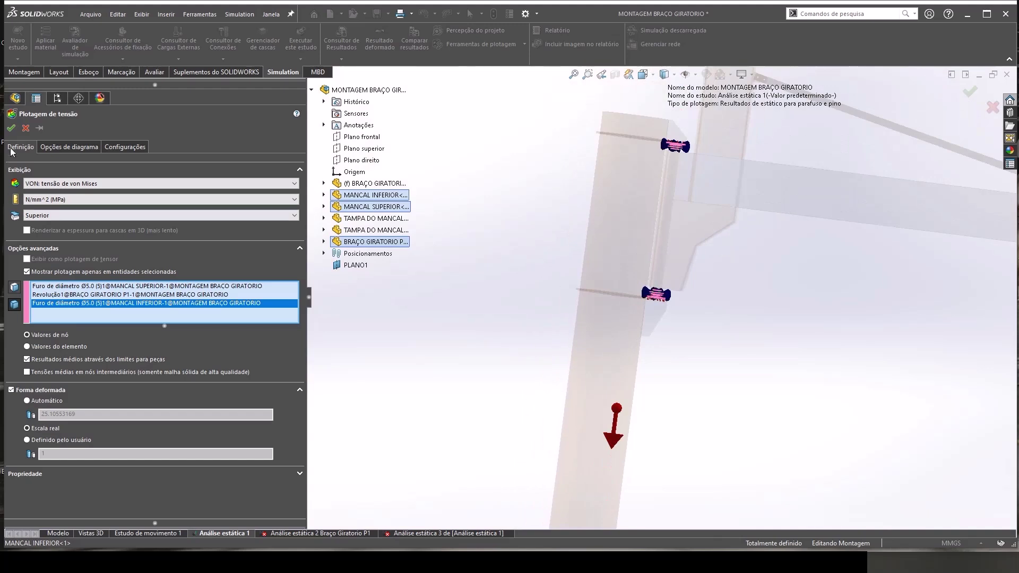
pyautogui.click(12, 129)
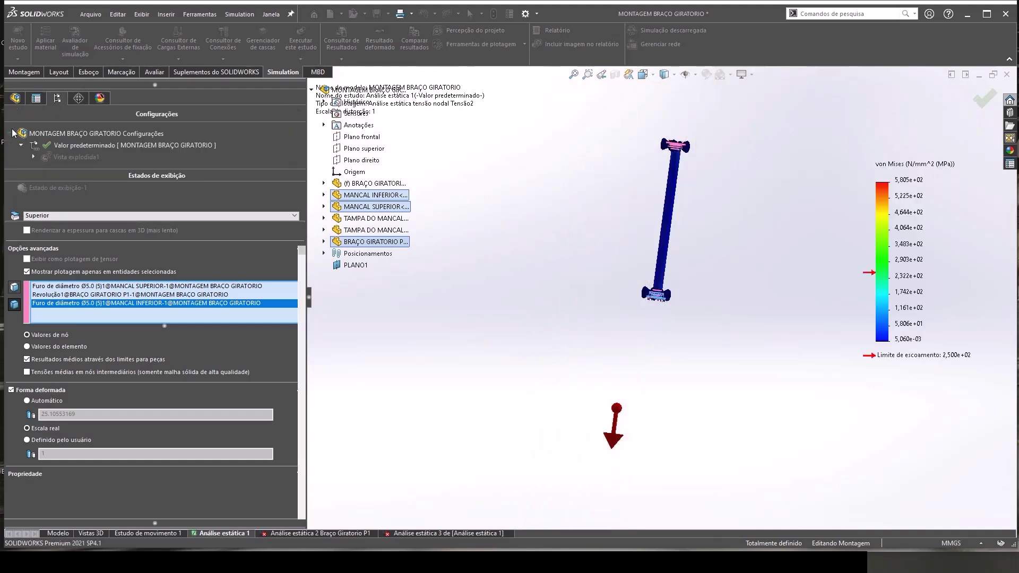
# - Explode the jib crane assembly with Vista explodida1, viewed isometrically
pyautogui.hotkey('ctrl', '7')
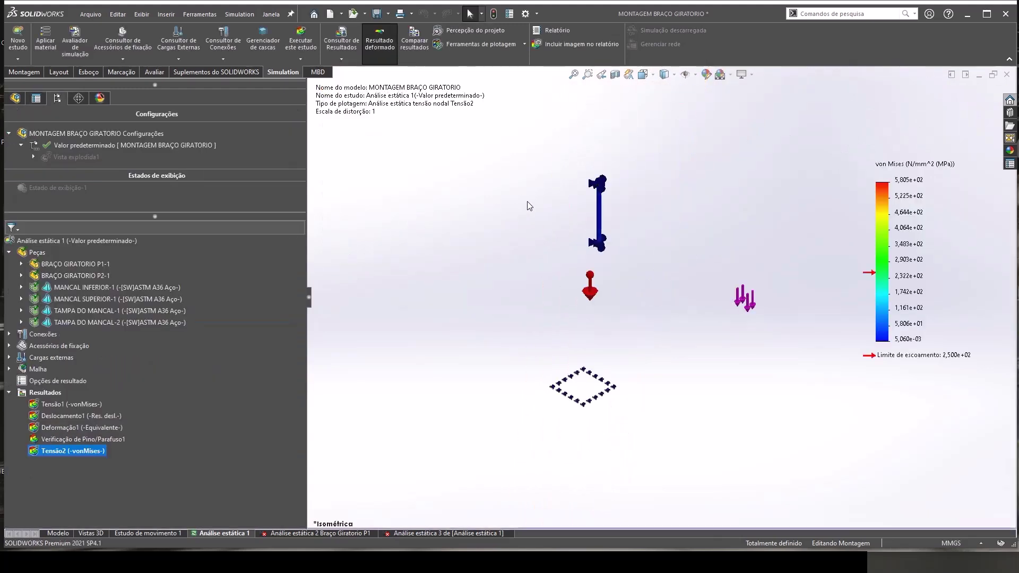
pyautogui.scroll(-2, 611, 208)
pyautogui.scroll(-3, 611, 208)
pyautogui.scroll(-3, 613, 207)
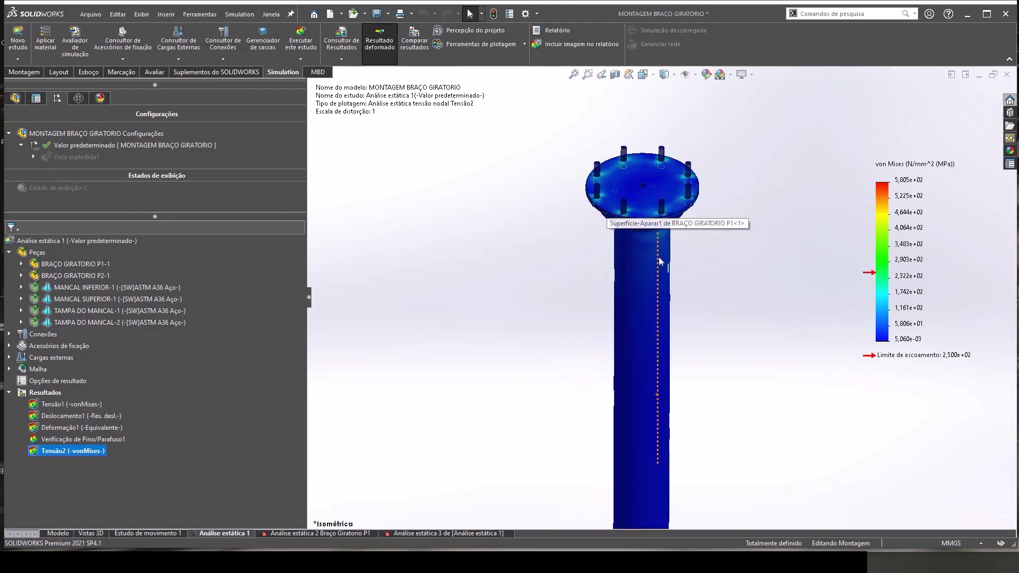
pyautogui.keyDown('ctrl'); pyautogui.moveTo(614, 207); pyautogui.dragTo(644, 266, button='middle'); pyautogui.keyUp('ctrl')
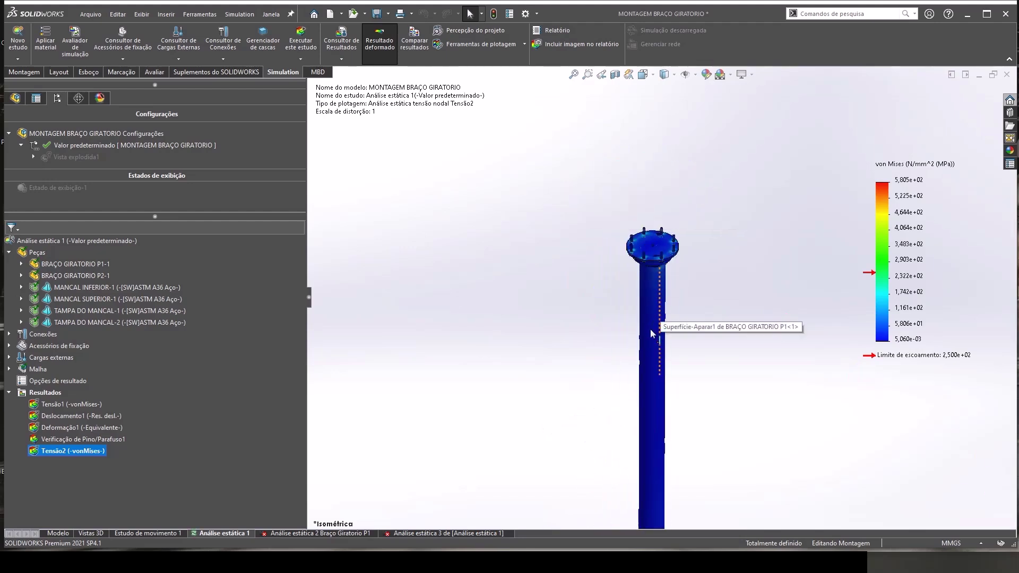
pyautogui.rightClick(61, 157)
pyautogui.click(71, 164)
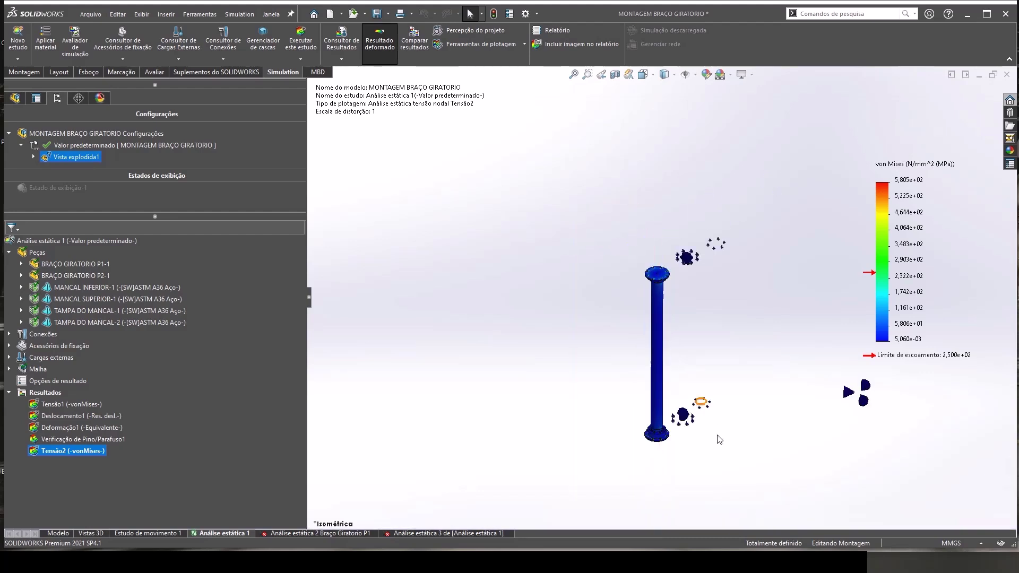
# - Fit the exploded assembly, return to isometric view and show the plain Modelo view
pyautogui.press('f')
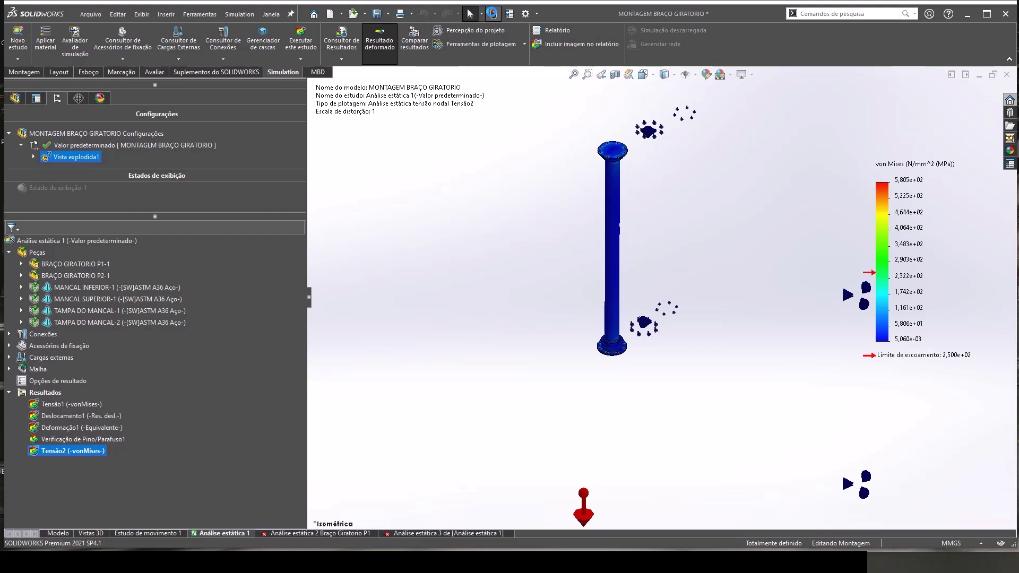
pyautogui.click(611, 155)
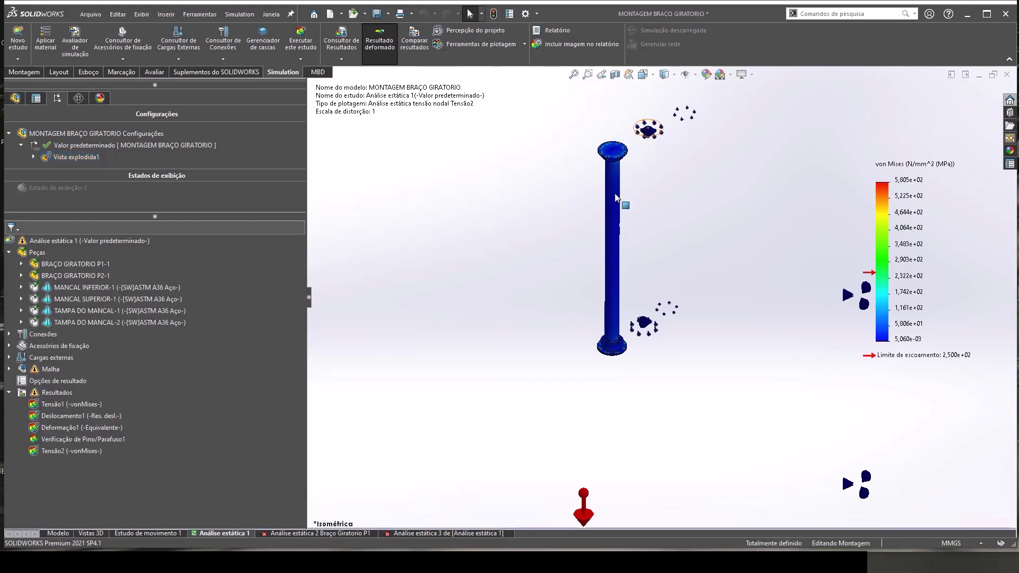
pyautogui.moveTo(679, 134); pyautogui.dragTo(669, 191, button='middle')
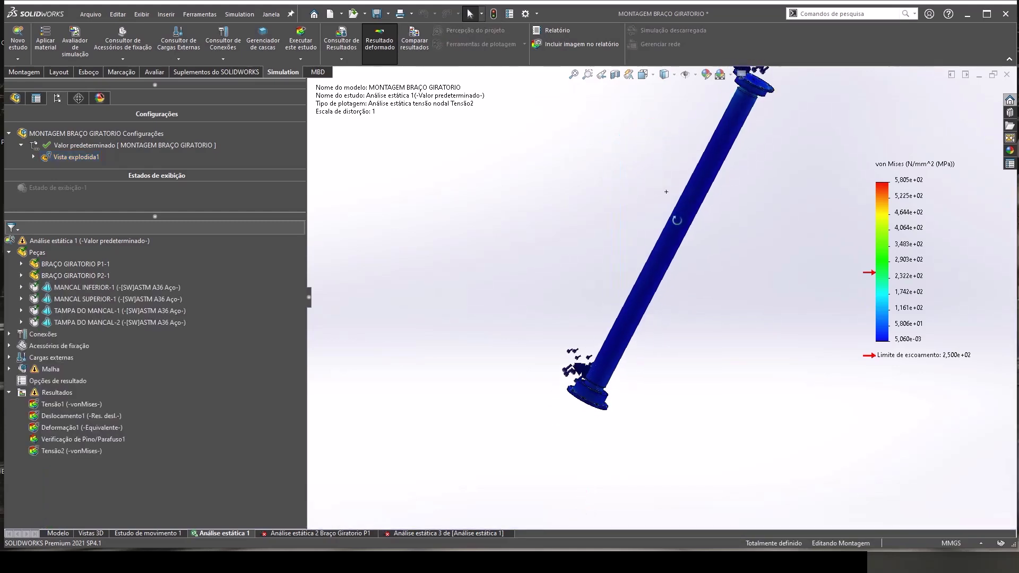
pyautogui.hotkey('ctrl', '7')
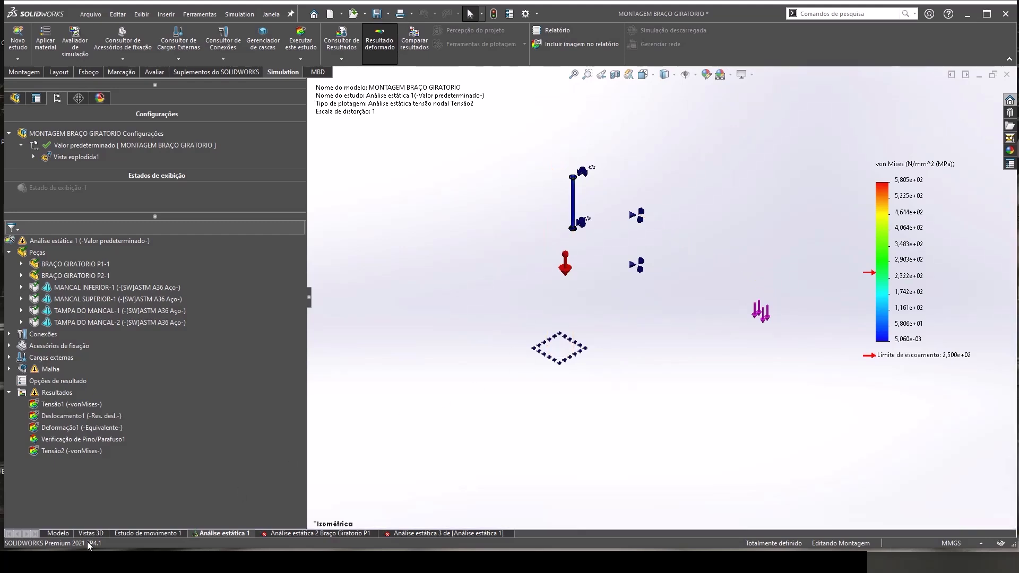
pyautogui.click(60, 534)
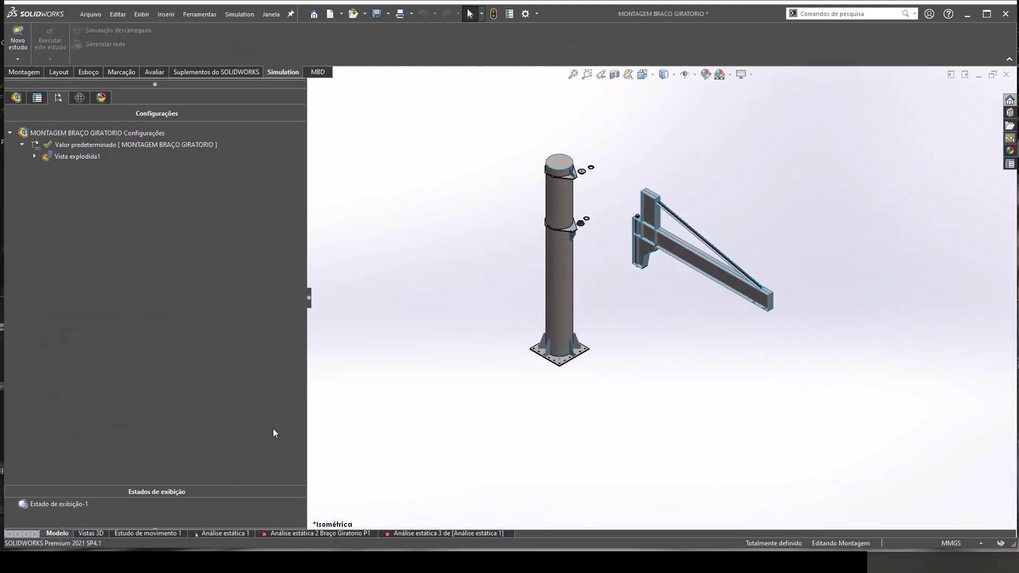
# - Open 'Listar forças resultantes' for Análise estática 1 from the Tensão2 results
pyautogui.click(224, 533)
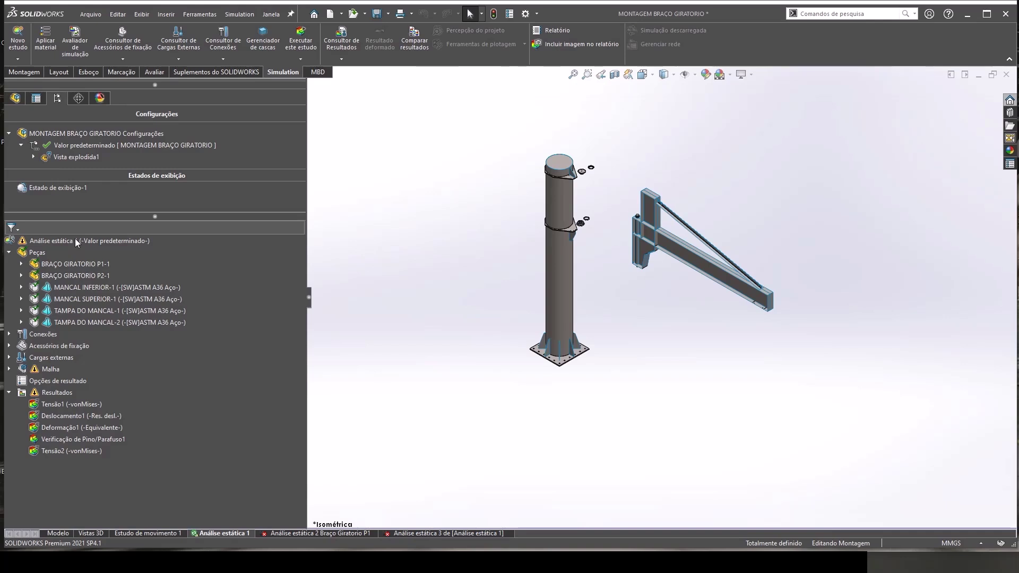
pyautogui.rightClick(47, 241)
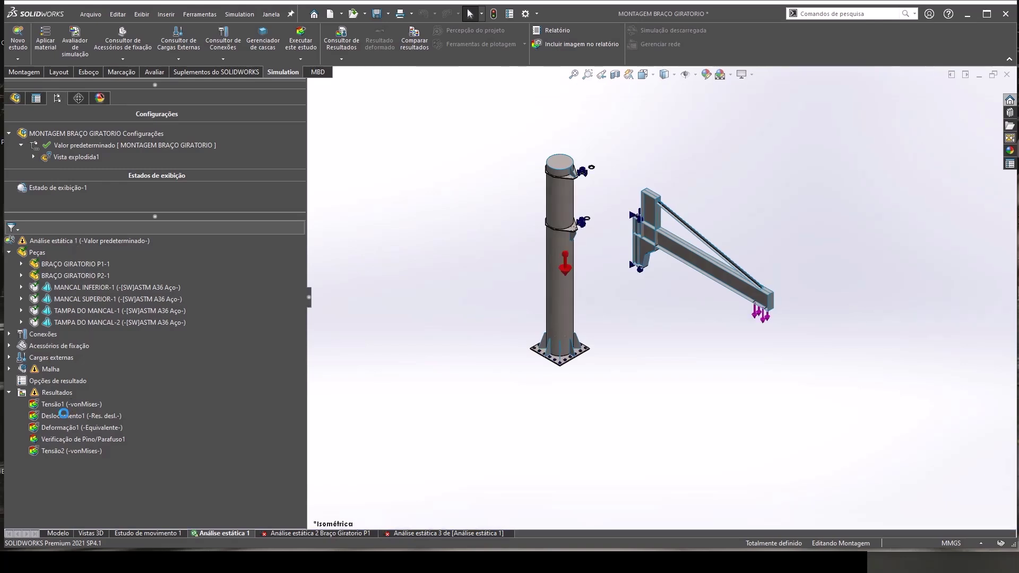
pyautogui.click(61, 451)
pyautogui.doubleClick(61, 451)
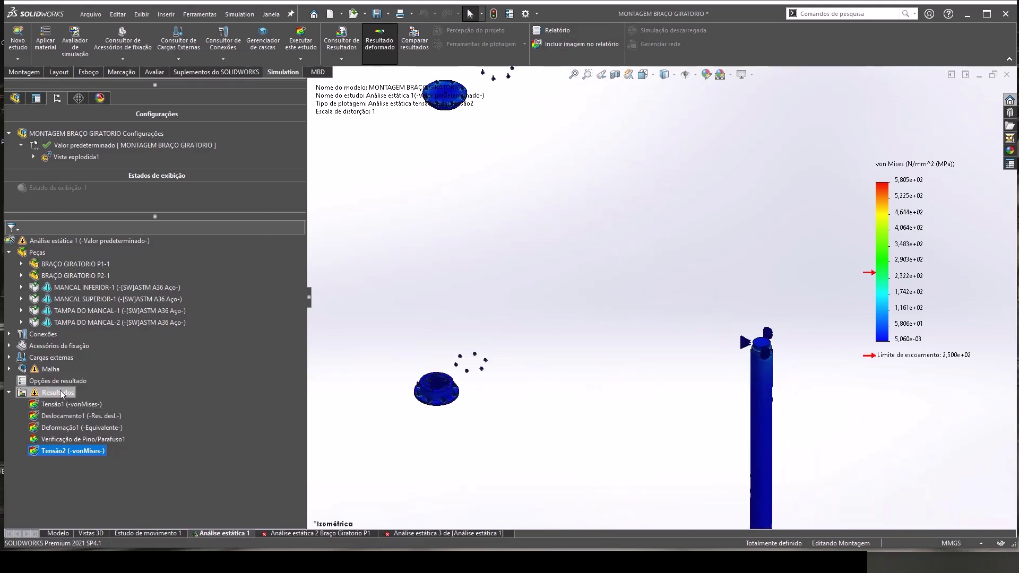
pyautogui.rightClick(58, 393)
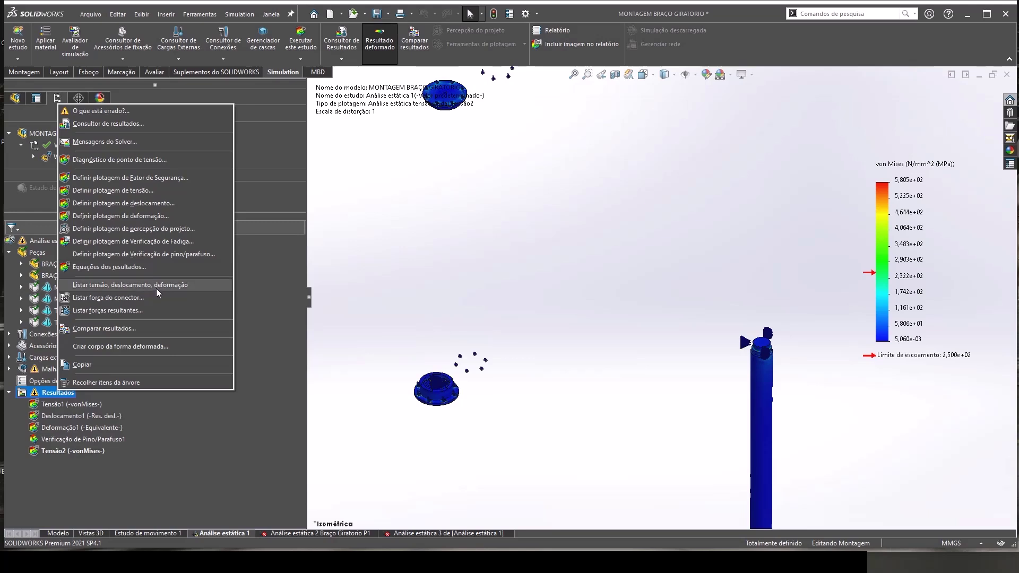
pyautogui.click(135, 306)
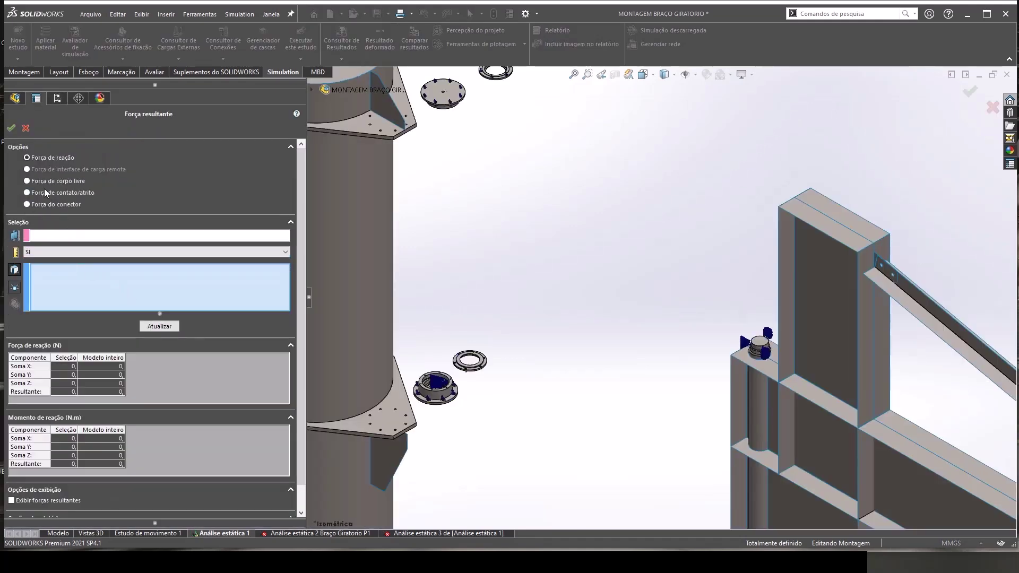
# - Switch to free-body forces and select the lower and upper bearings' inner cylindrical faces
pyautogui.click(32, 182)
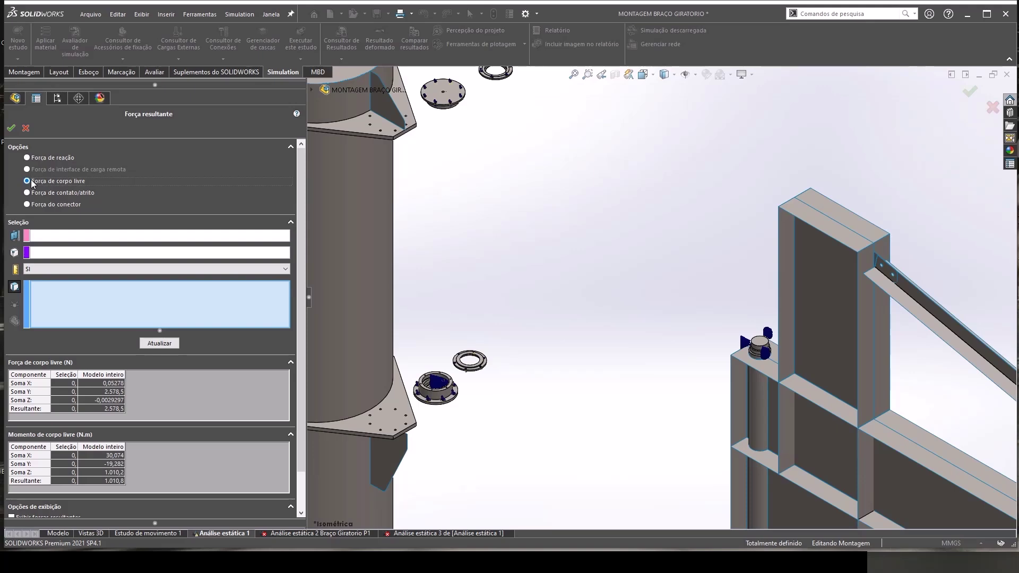
pyautogui.scroll(-3, 537, 348)
pyautogui.scroll(-3, 505, 360)
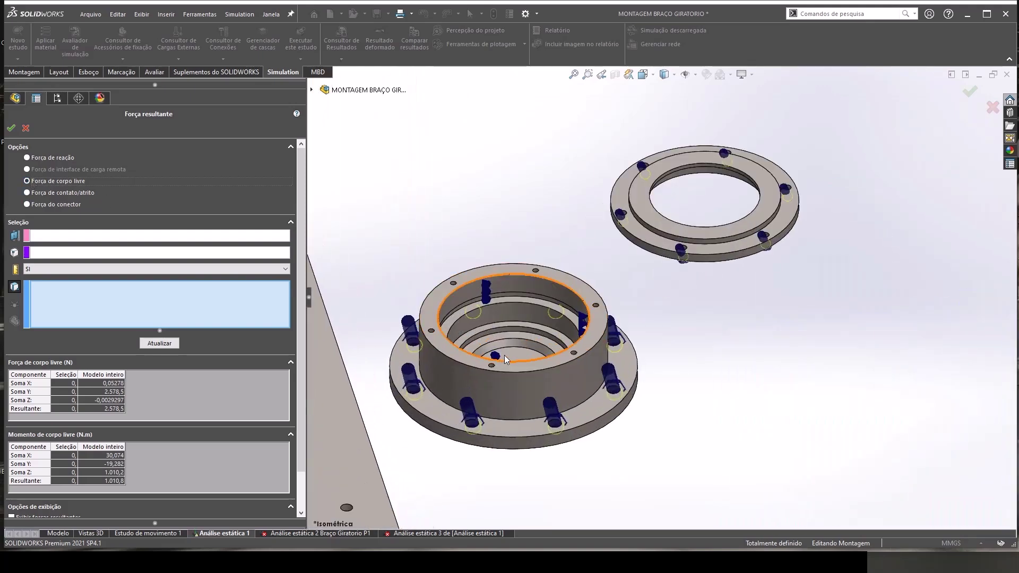
pyautogui.click(501, 290)
pyautogui.scroll(5, 577, 251)
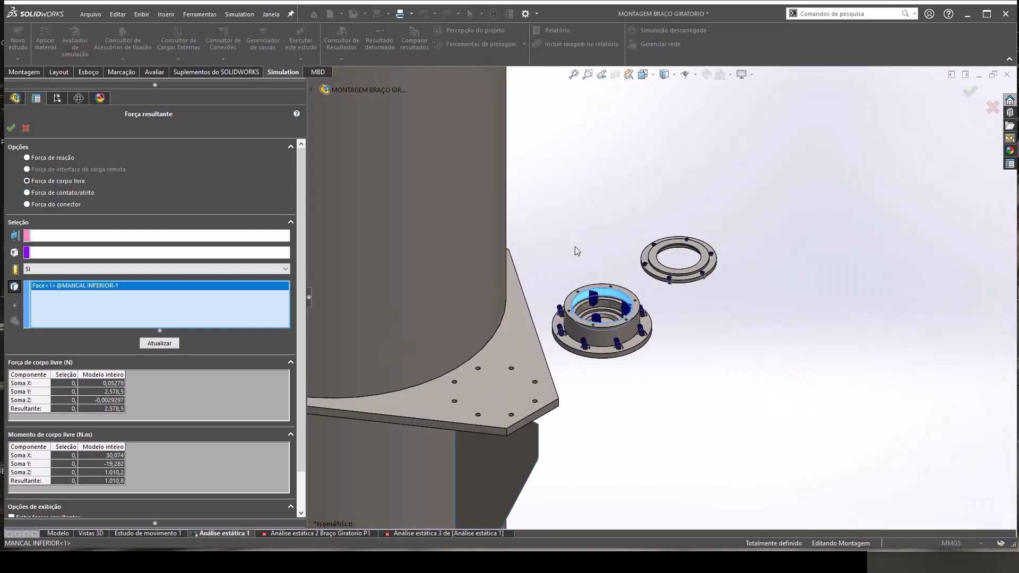
pyautogui.scroll(5, 577, 251)
pyautogui.scroll(-5, 577, 251)
pyautogui.moveTo(577, 251)
pyautogui.mouseDown(button='middle')
pyautogui.moveTo(683, 128)
pyautogui.moveTo(700, 297)
pyautogui.mouseUp(button='middle')
pyautogui.click(696, 292)
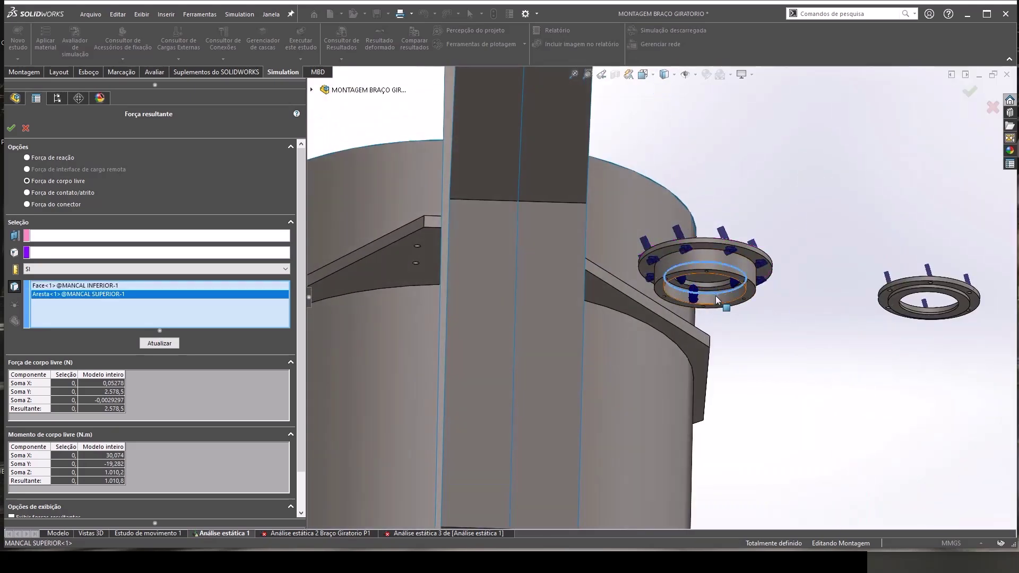
pyautogui.click(717, 300)
pyautogui.click(716, 299)
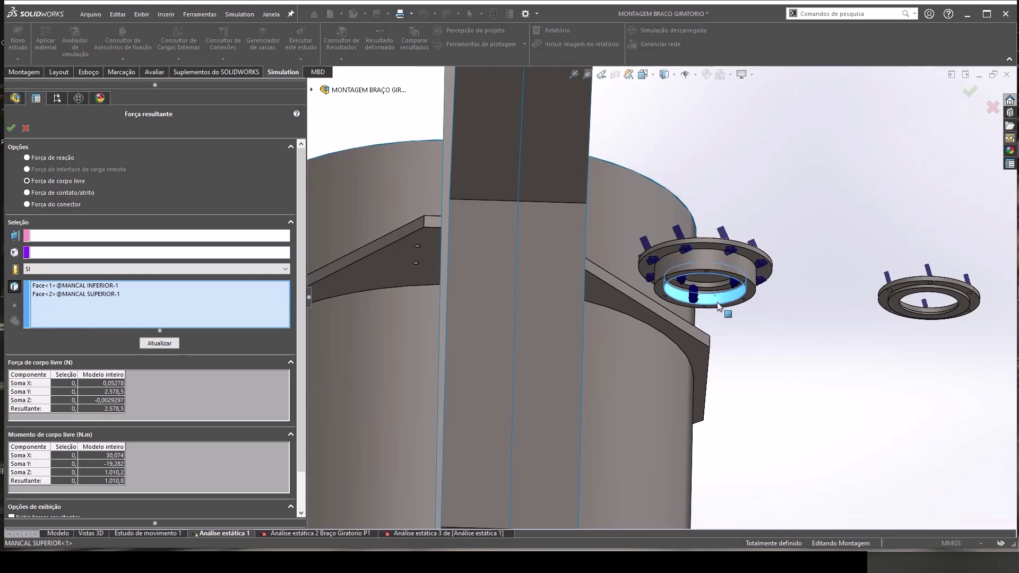
# - Add the swivel arm's shaft face and ring face (Face<3>, Face<4>) to the selection
pyautogui.scroll(5, 718, 306)
pyautogui.moveTo(769, 305)
pyautogui.mouseDown(button='middle')
pyautogui.moveTo(833, 350)
pyautogui.moveTo(817, 282)
pyautogui.mouseUp(button='middle')
pyautogui.scroll(-5, 846, 270)
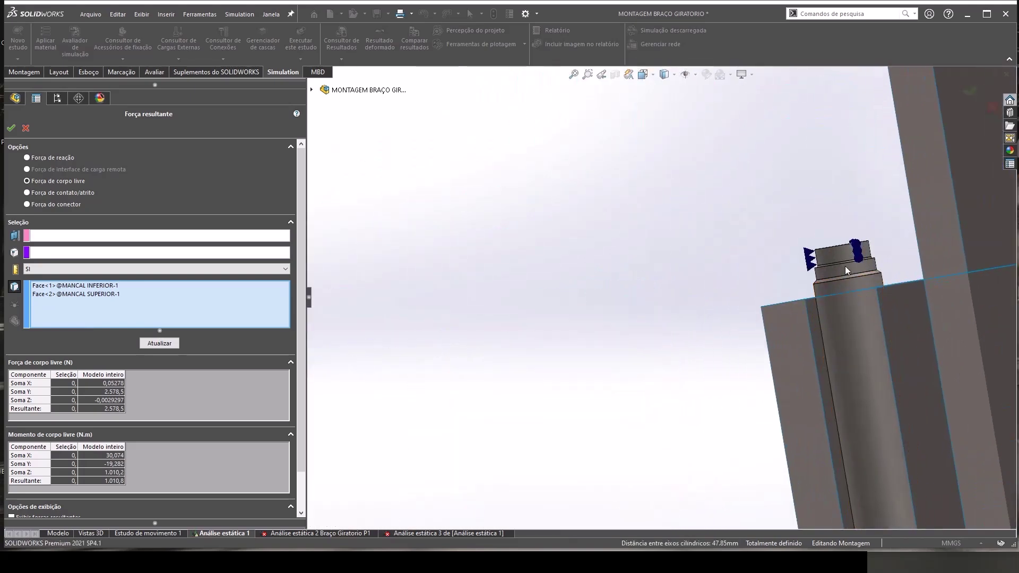
pyautogui.click(851, 339)
pyautogui.scroll(5, 851, 338)
pyautogui.moveTo(852, 338); pyautogui.dragTo(715, 419, button='middle')
pyautogui.scroll(-5, 697, 460)
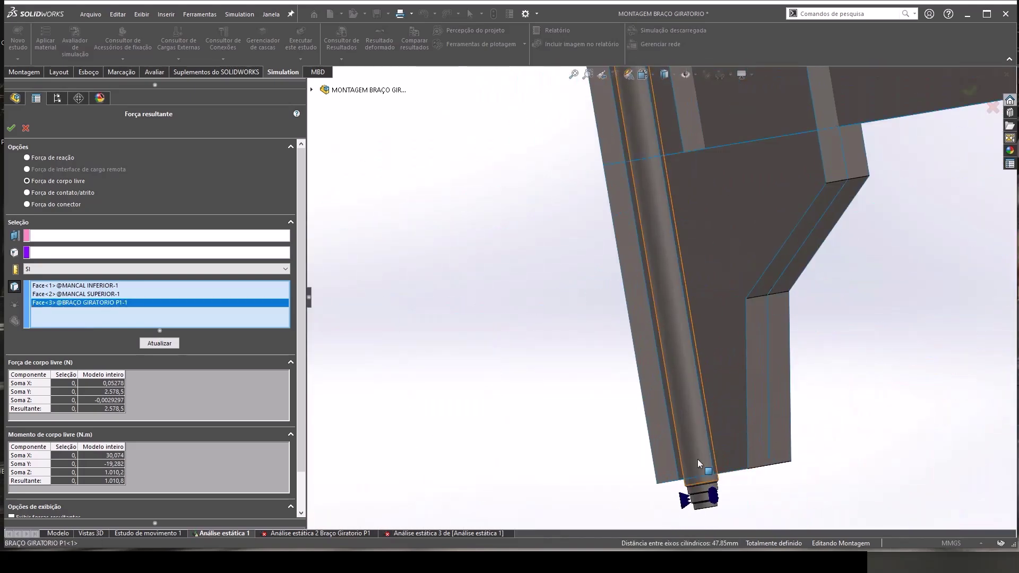
pyautogui.scroll(-3, 698, 460)
pyautogui.click(689, 394)
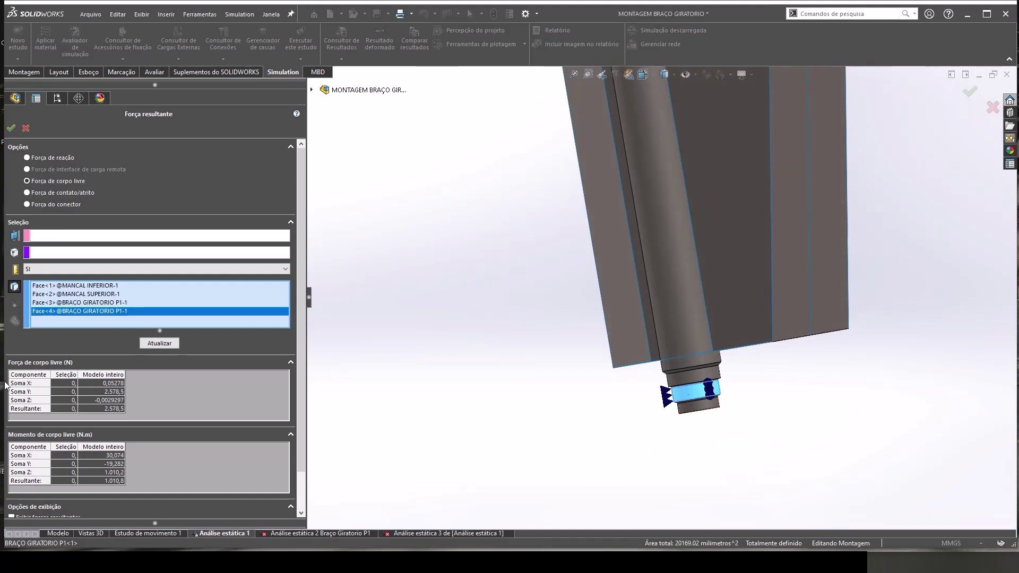
pyautogui.scroll(-2, 35, 397)
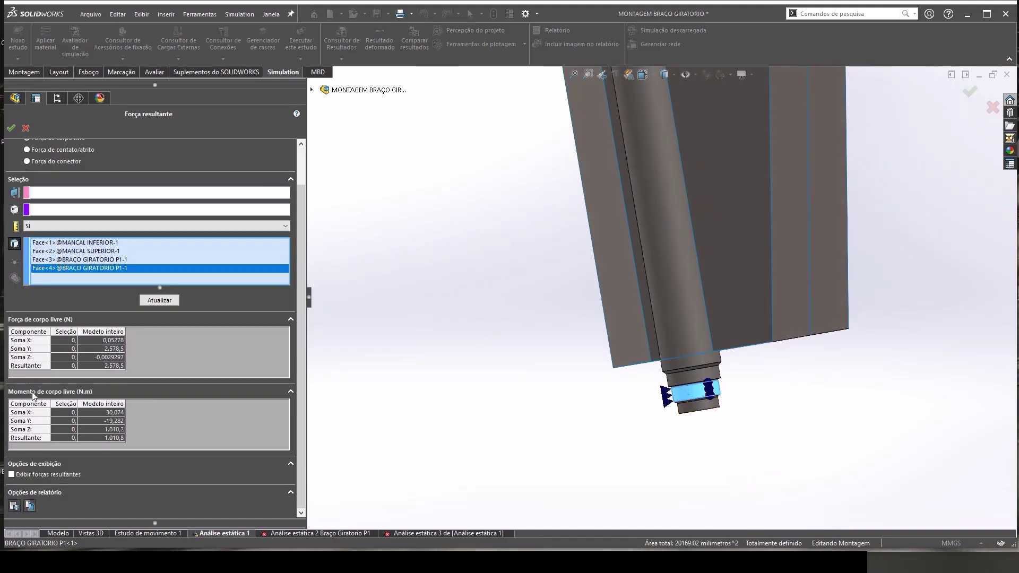
# - Display and update the resultant forces, about 1.14e+05 N at the joints
pyautogui.click(12, 475)
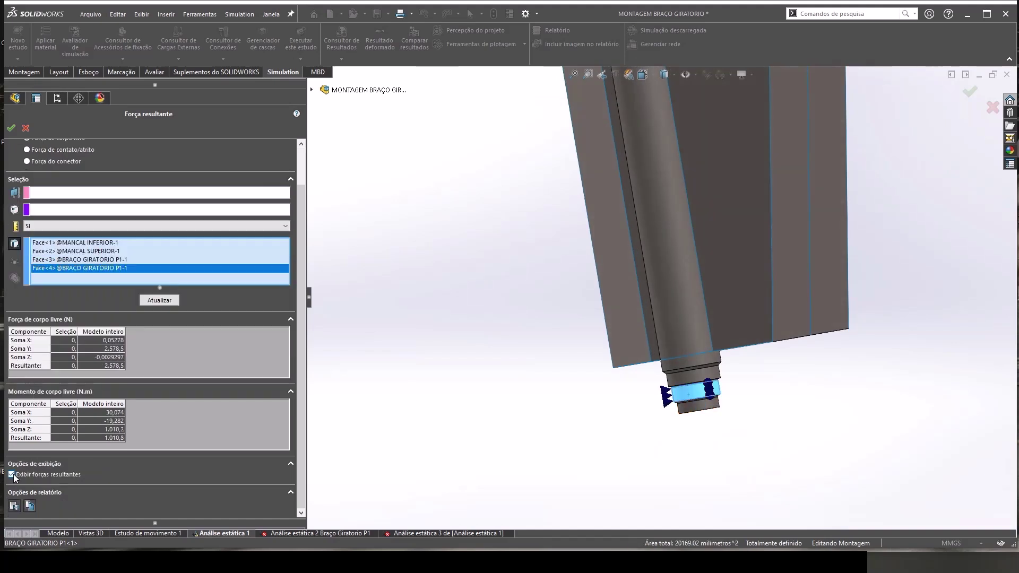
pyautogui.click(164, 304)
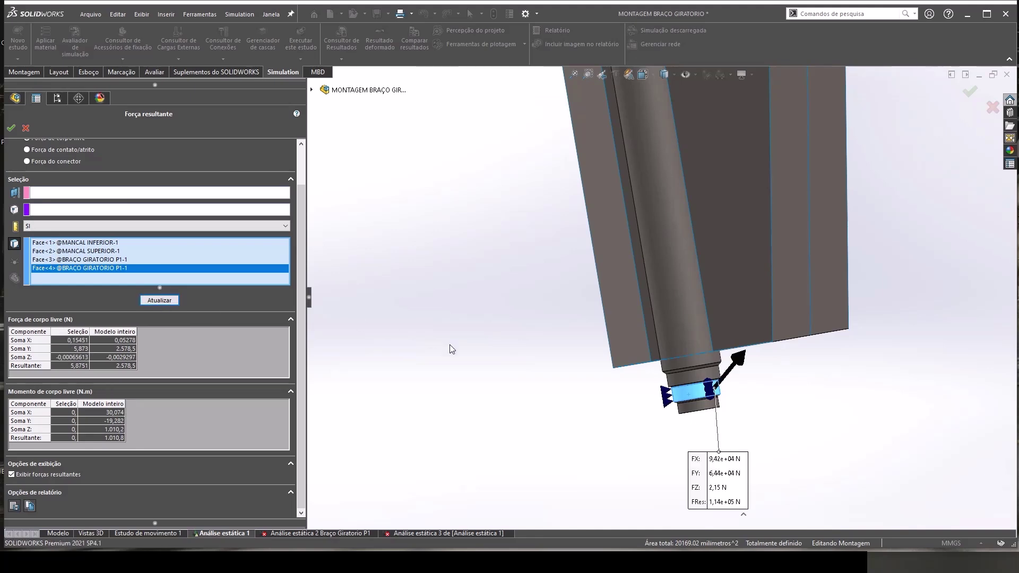
pyautogui.scroll(3, 452, 349)
pyautogui.scroll(3, 451, 349)
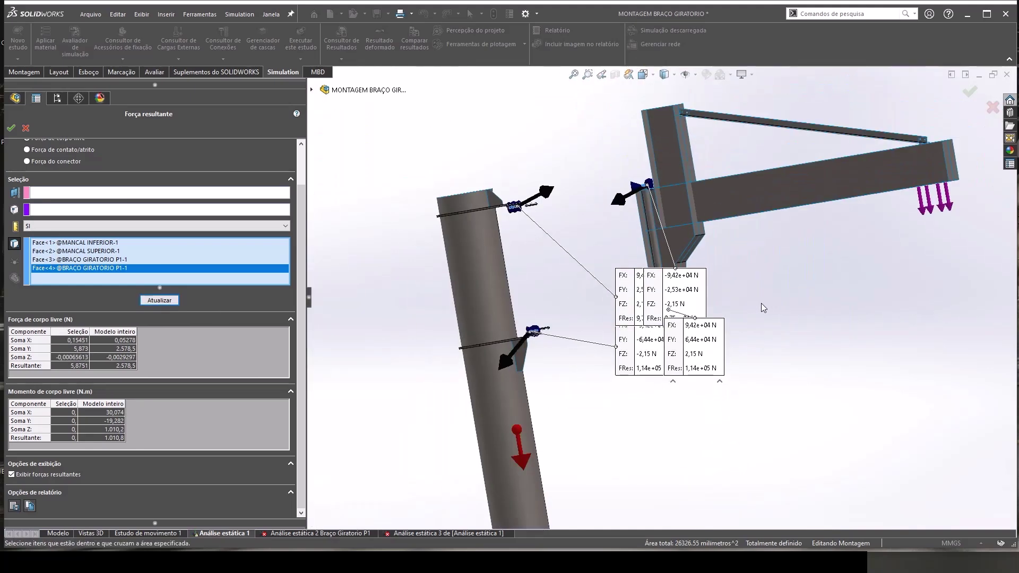
pyautogui.moveTo(763, 308); pyautogui.dragTo(849, 263, button='middle')
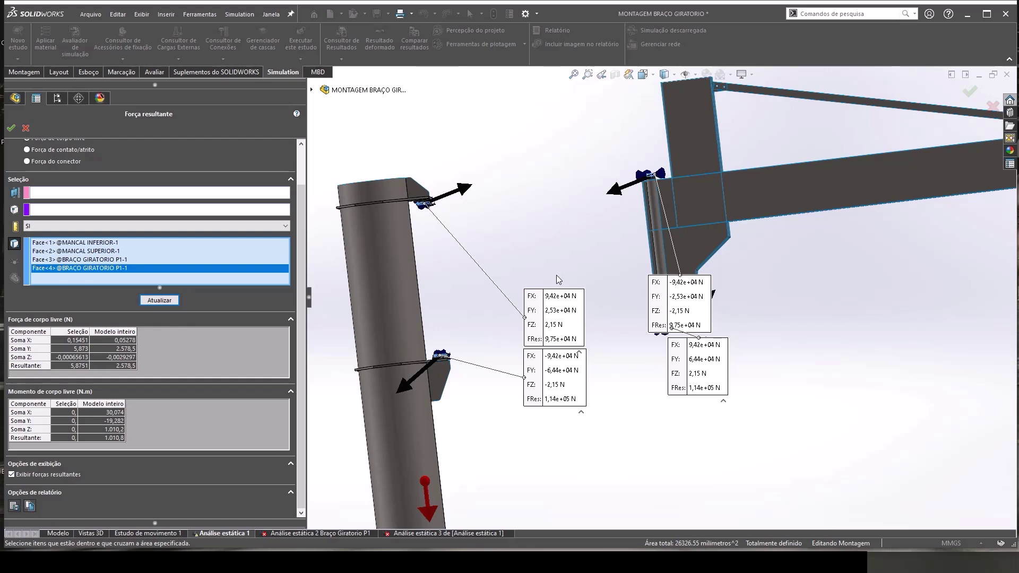
pyautogui.scroll(3, 632, 278)
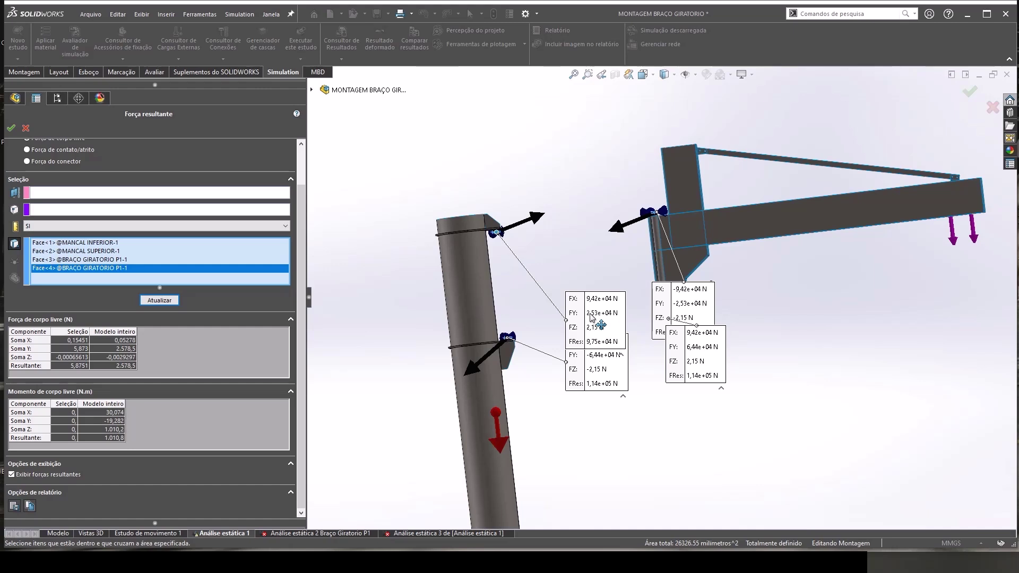
pyautogui.scroll(-2, 501, 247)
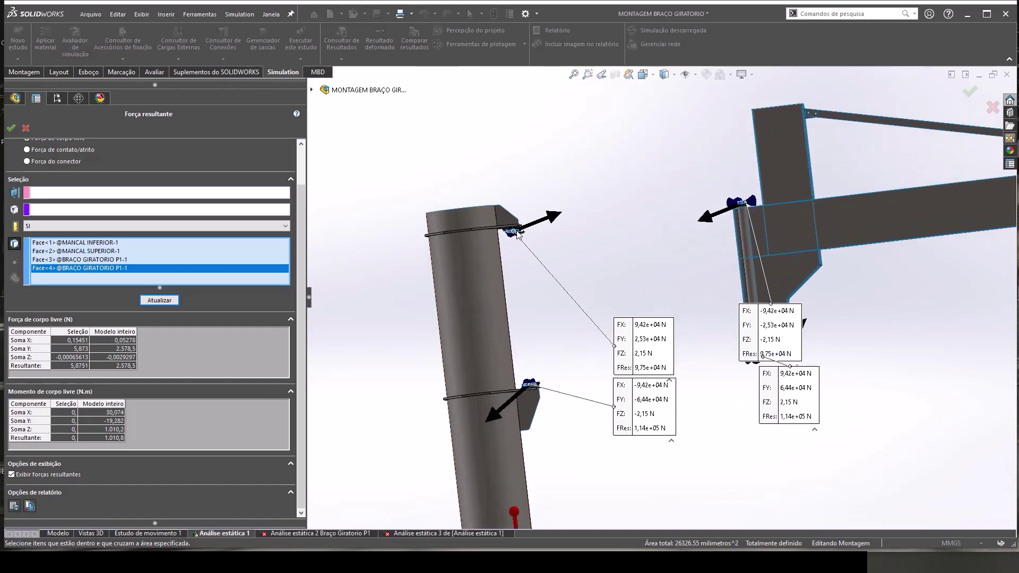
pyautogui.scroll(-1, 531, 378)
pyautogui.scroll(-1, 548, 381)
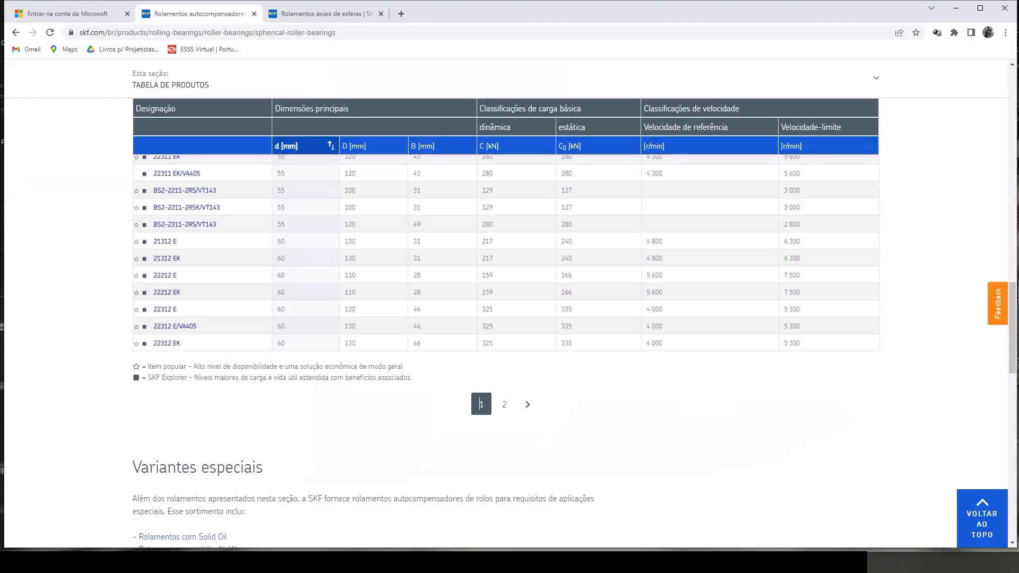
pyautogui.scroll(5, 332, 307)
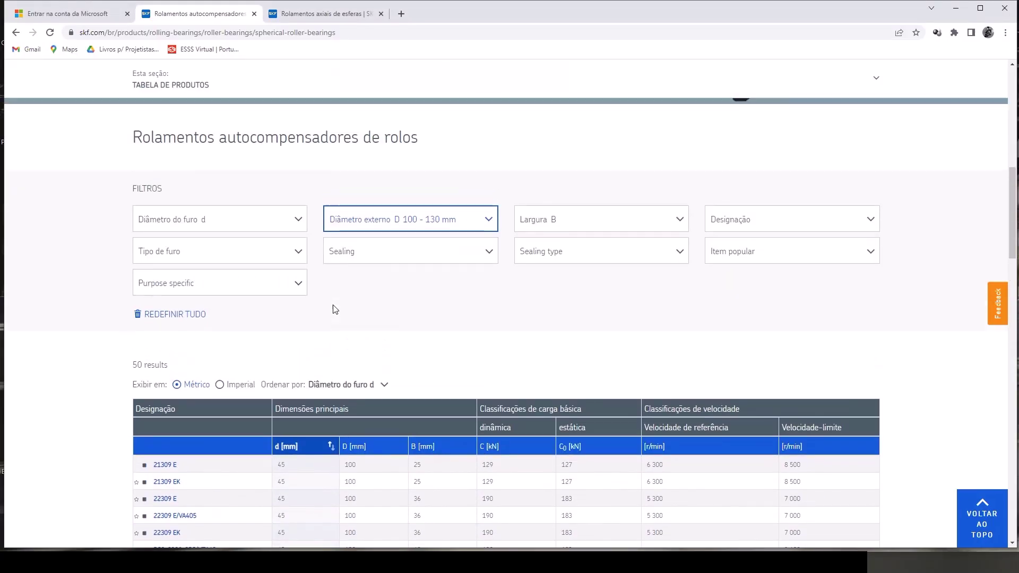
pyautogui.scroll(3, 333, 304)
pyautogui.scroll(-5, 337, 308)
pyautogui.scroll(-4, 345, 311)
pyautogui.scroll(-1, 348, 311)
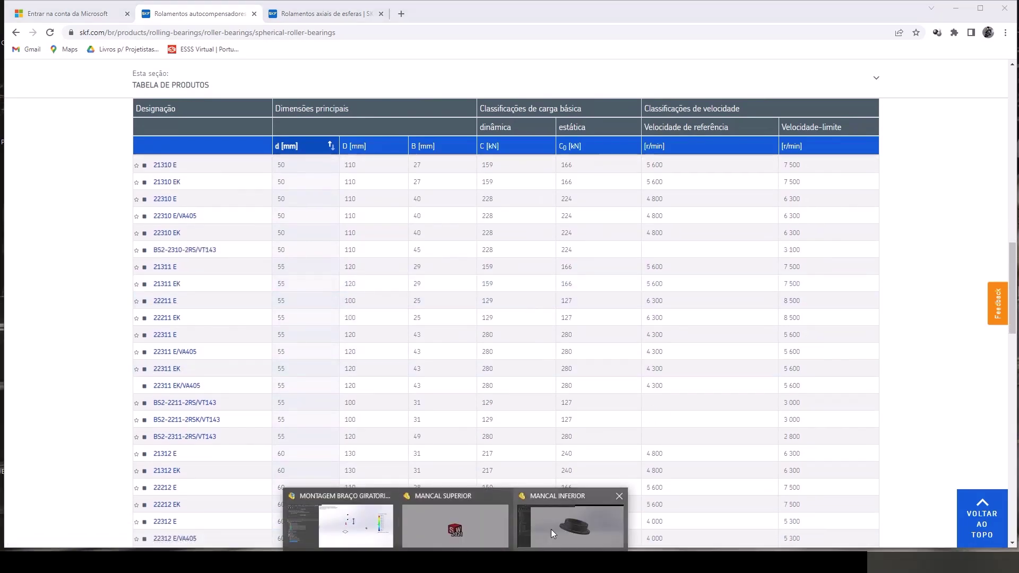
pyautogui.moveTo(551, 530)
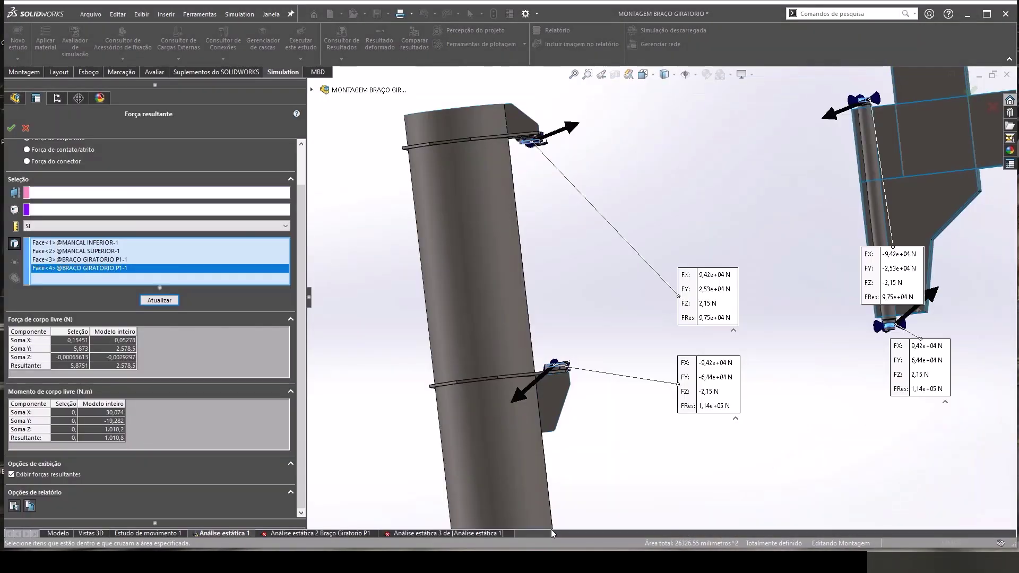
# - Close Força resultante and bring up the MANCAL INFERIOR bearing housing part window
pyautogui.press('Escape')
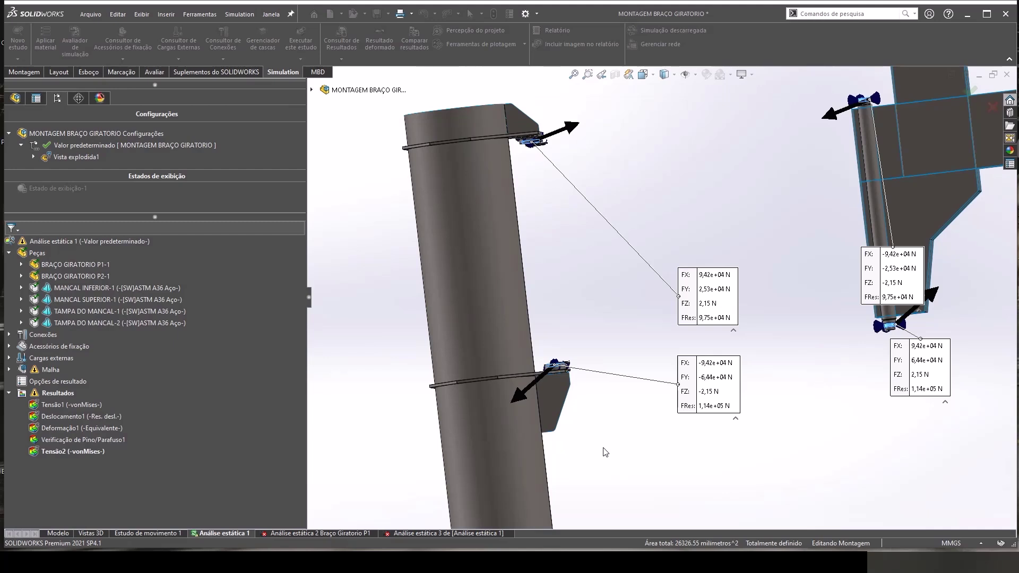
pyautogui.scroll(-2, 651, 273)
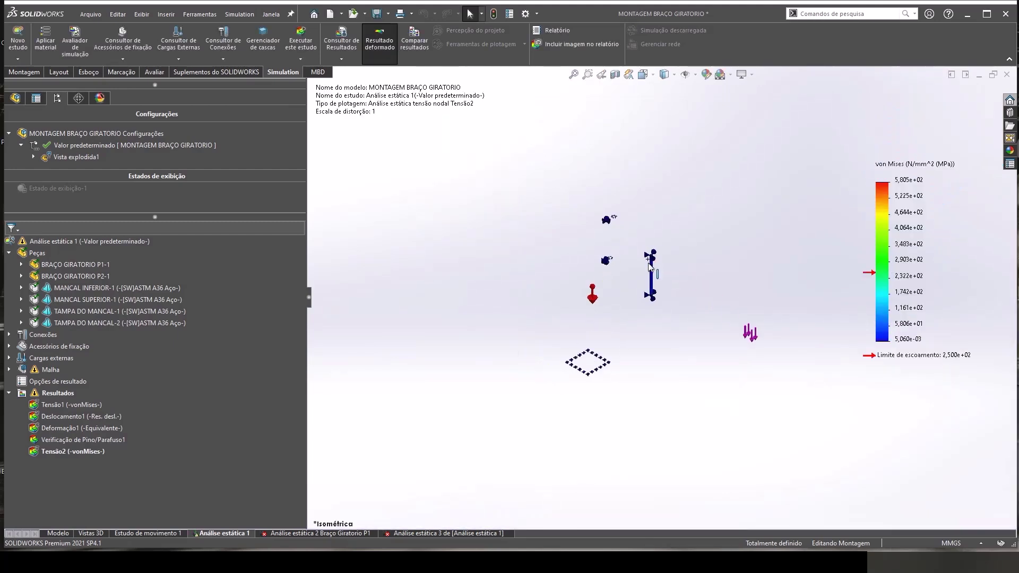
pyautogui.scroll(-3, 652, 273)
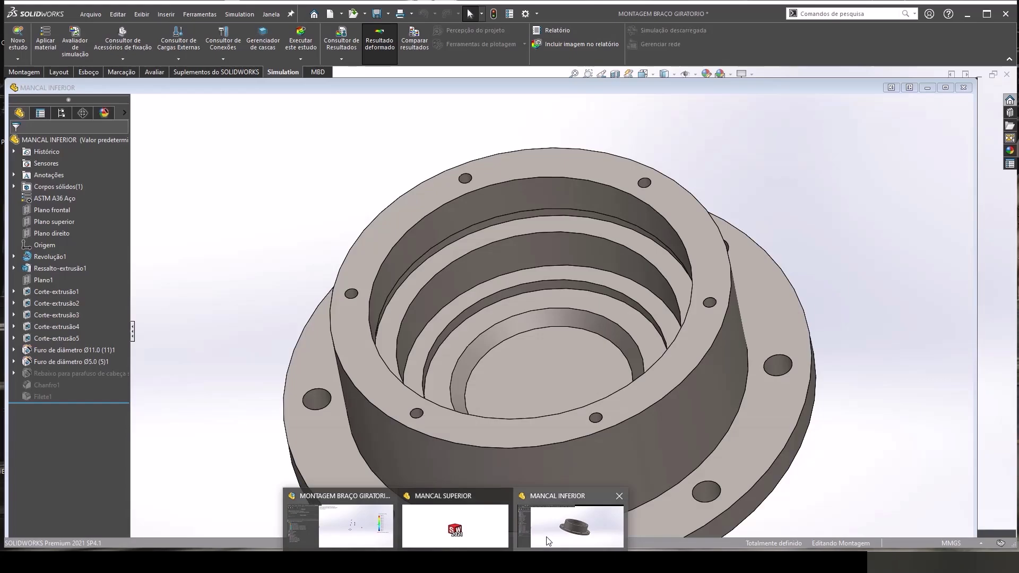
pyautogui.click(549, 541)
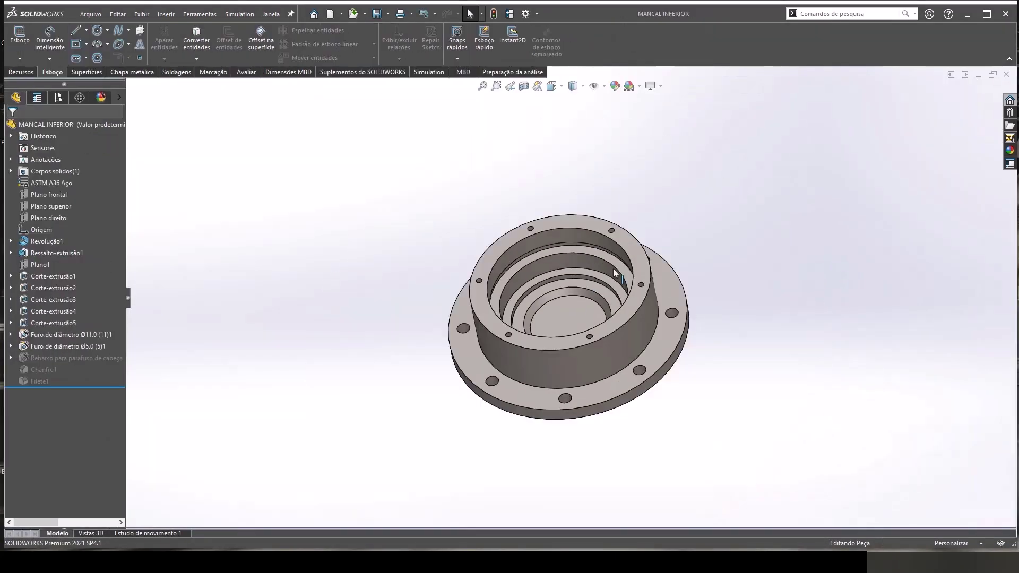
# - Start Smart Dimension on MANCAL INFERIOR and select its inner bore face from isometric view
pyautogui.moveTo(613, 269)
pyautogui.mouseDown(button='middle')
pyautogui.moveTo(666, 163)
pyautogui.moveTo(623, 195)
pyautogui.mouseUp(button='middle')
pyautogui.click(50, 37)
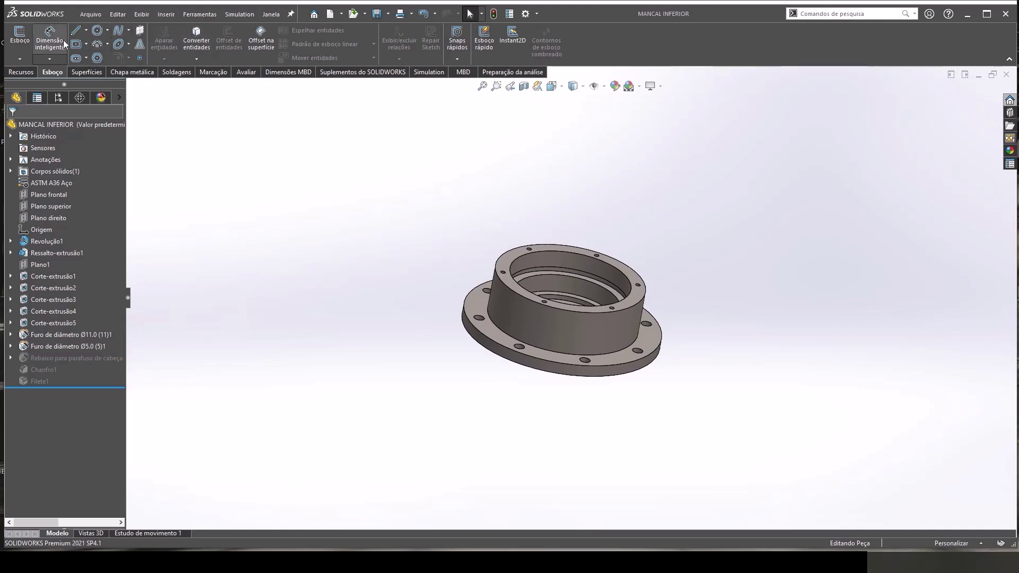
pyautogui.hotkey('ctrl', '7')
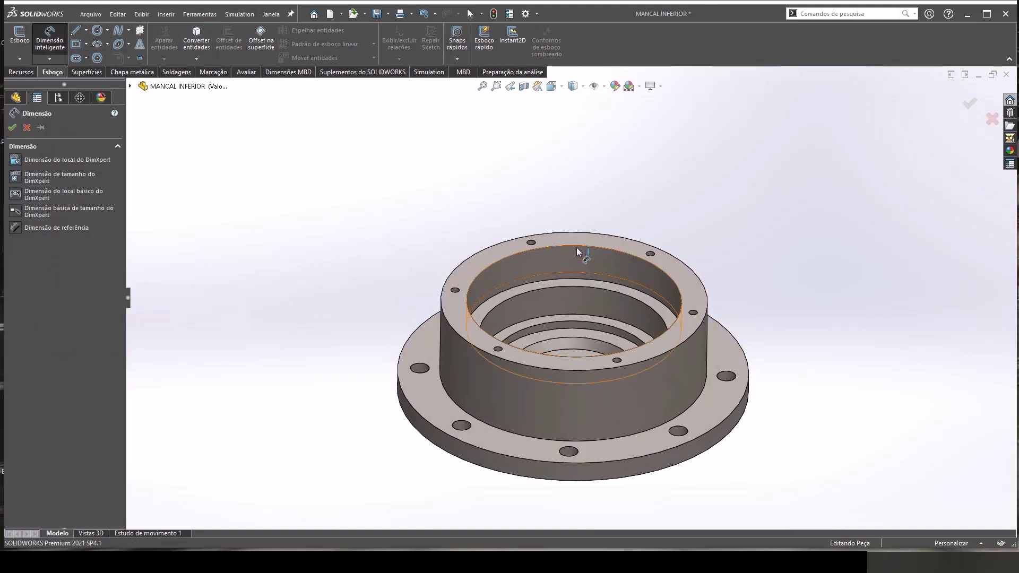
pyautogui.click(579, 251)
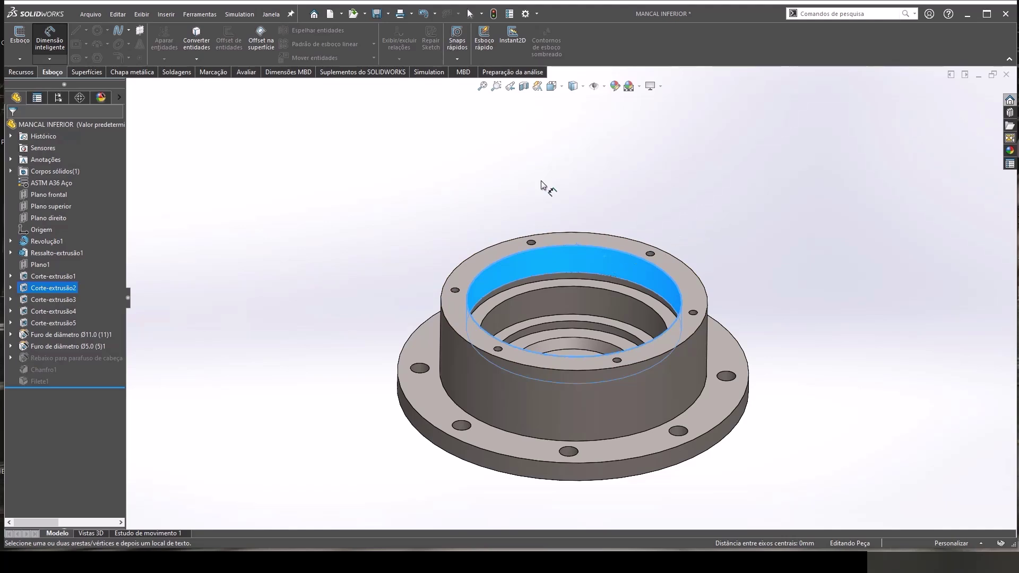
pyautogui.press('Escape')
pyautogui.click(50, 39)
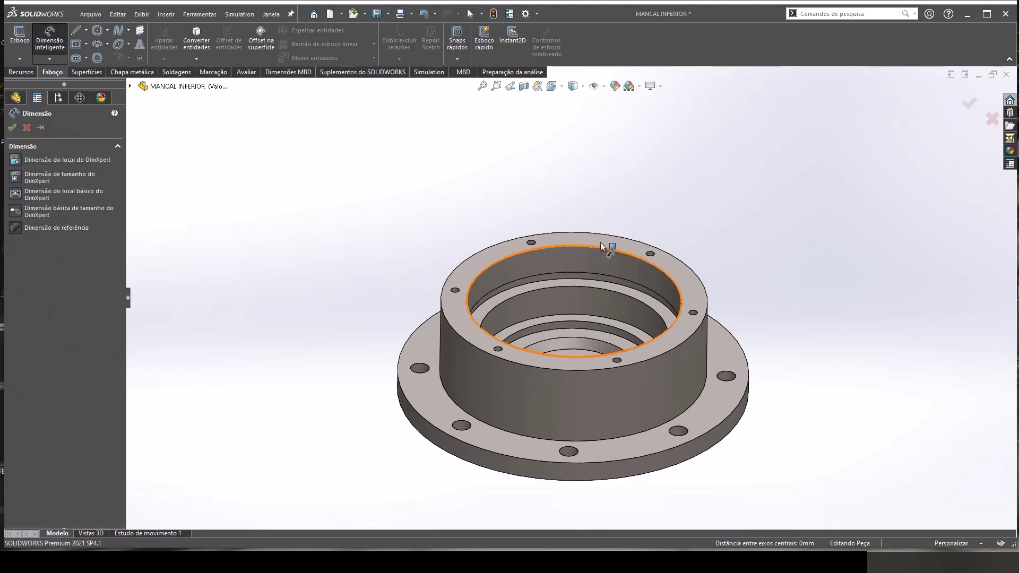
pyautogui.click(607, 260)
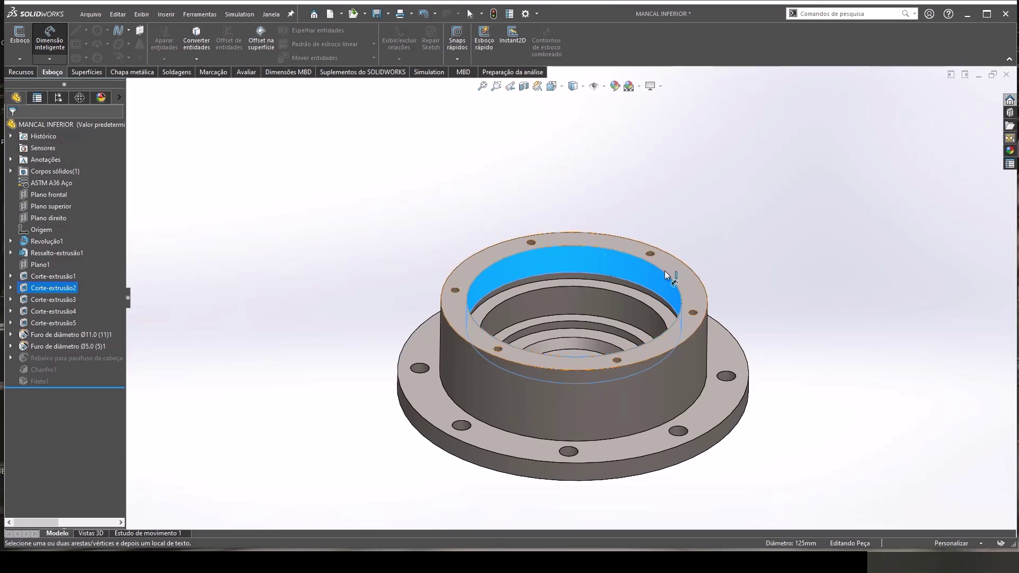
pyautogui.press('z')
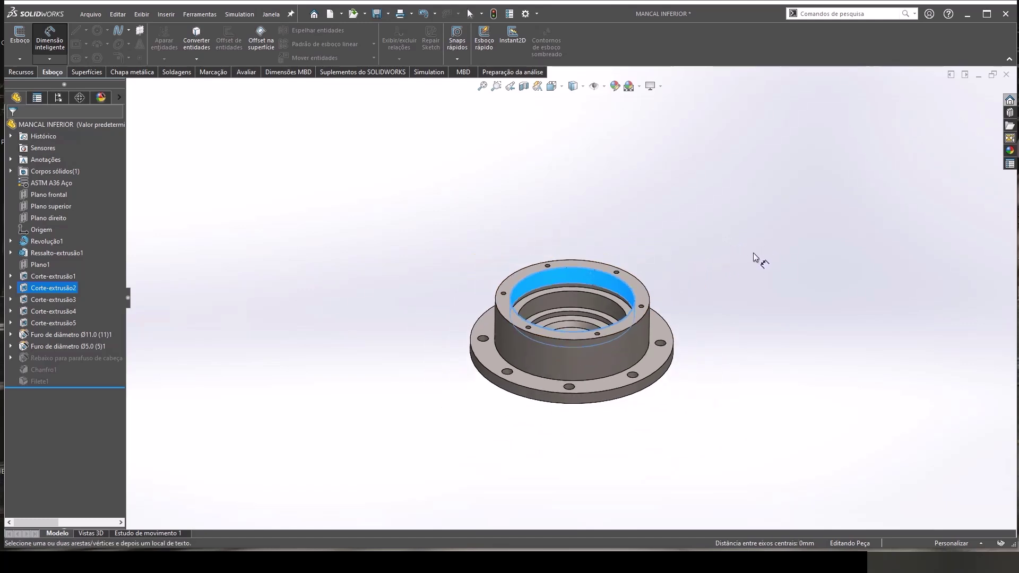
# - Retry dimensioning by selecting the bore's inner top edge from a top-down view
pyautogui.press('Escape')
pyautogui.click(62, 59)
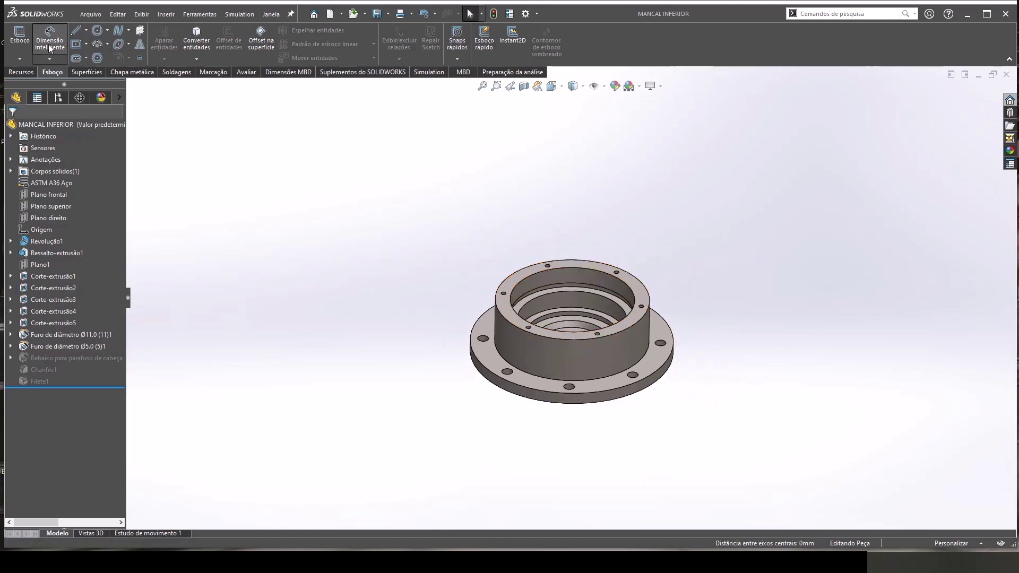
pyautogui.scroll(-5, 596, 278)
pyautogui.click(583, 260)
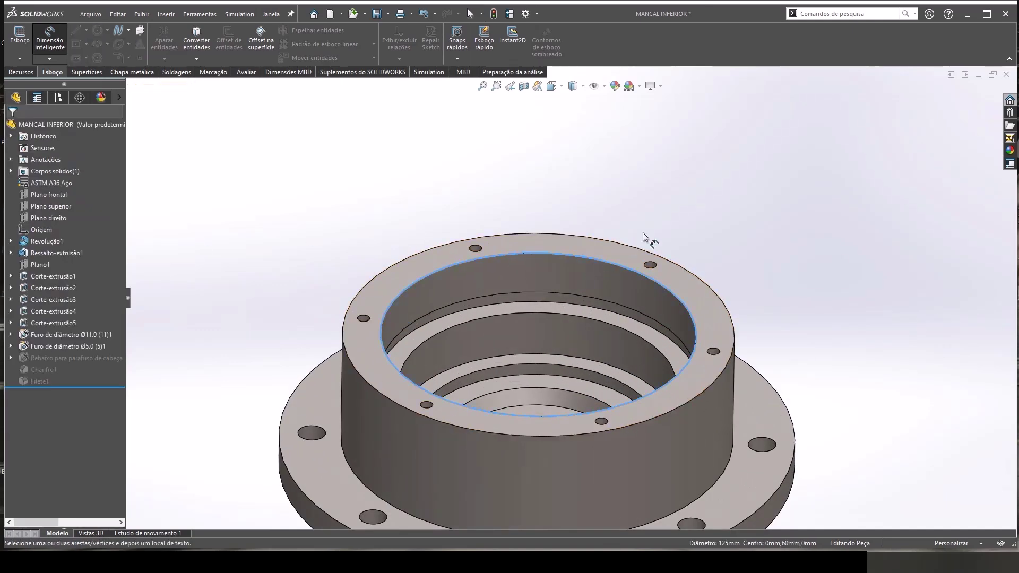
pyautogui.moveTo(716, 227)
pyautogui.mouseDown(button='middle')
pyautogui.moveTo(684, 344)
pyautogui.moveTo(672, 297)
pyautogui.mouseUp(button='middle')
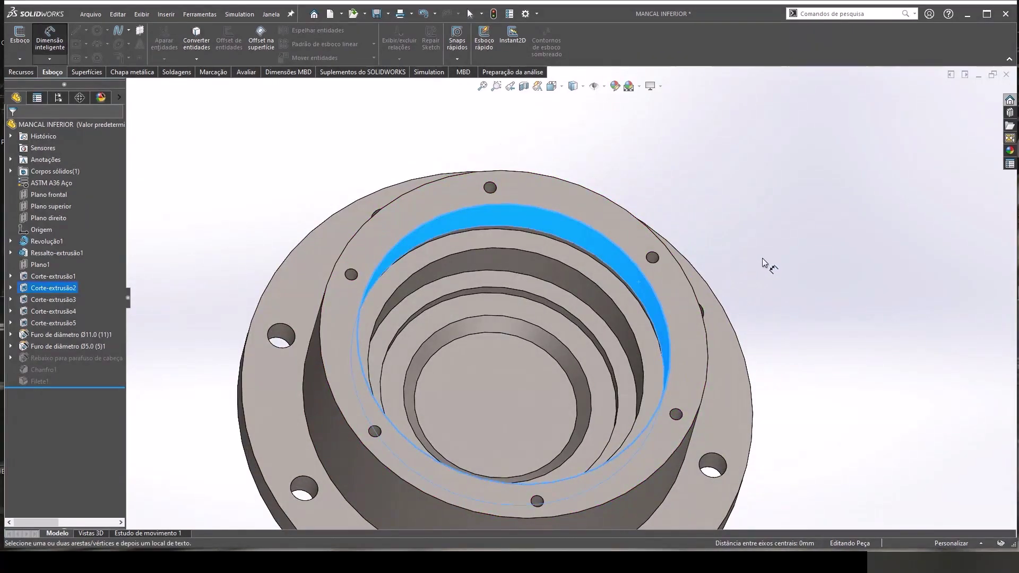
pyautogui.press('Escape')
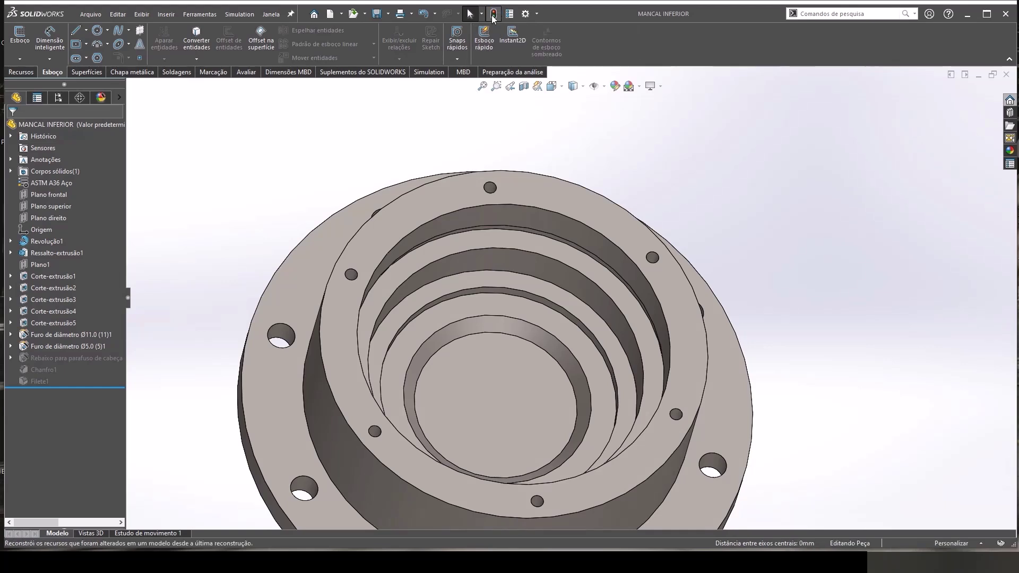
# - Place the Ø125.00 diameter dimension on the bore's circular edge
pyautogui.click(49, 47)
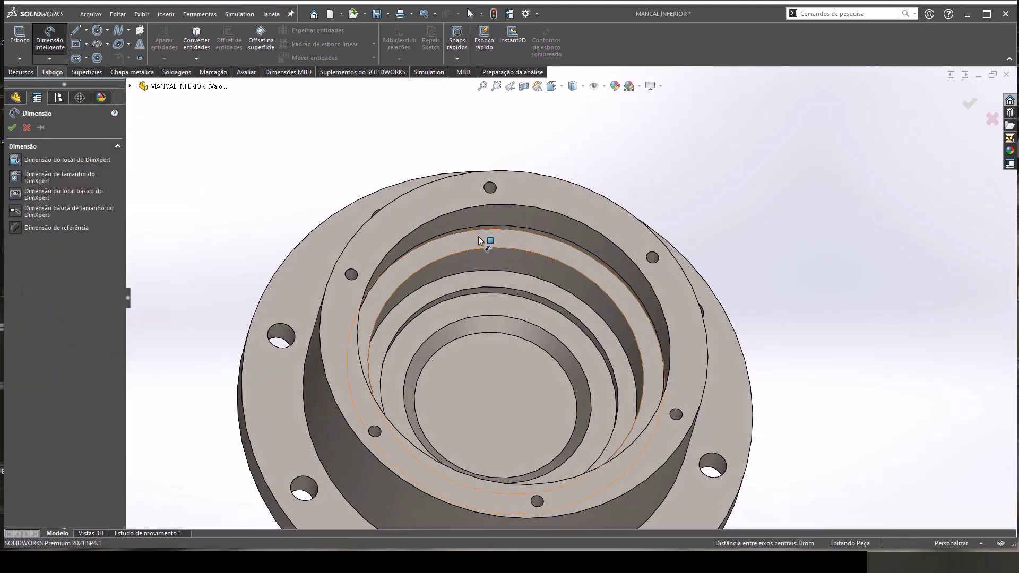
pyautogui.click(524, 209)
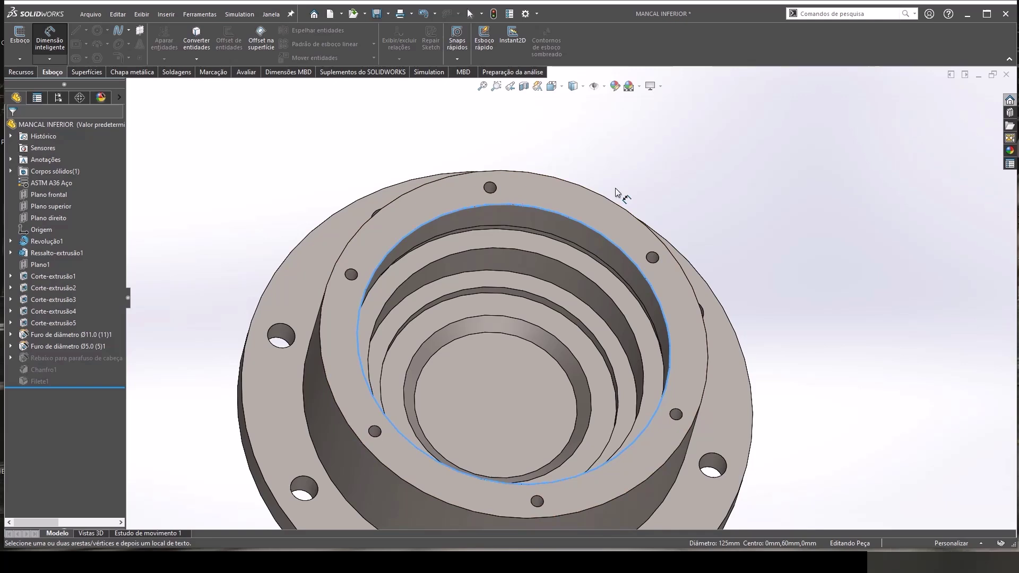
pyautogui.click(681, 179)
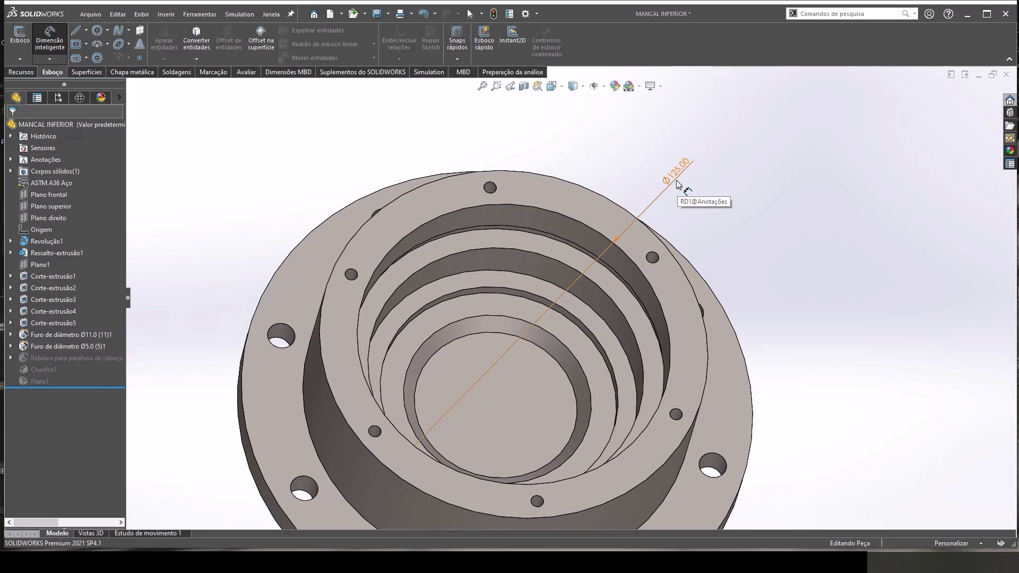
pyautogui.press('Escape')
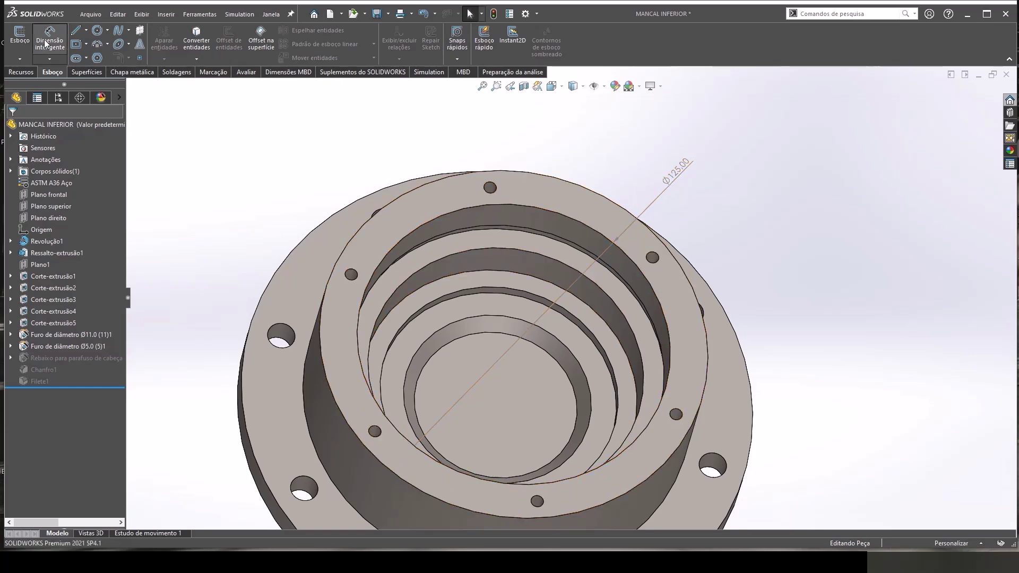
pyautogui.click(46, 44)
pyautogui.moveTo(412, 221); pyautogui.dragTo(450, 231, button='middle')
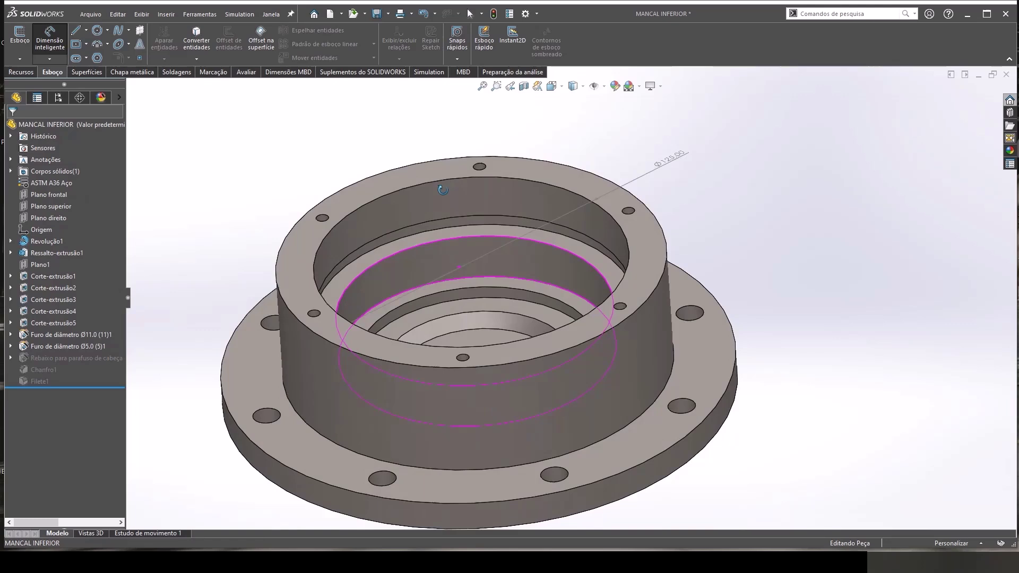
# - Dimension the raised top ring's height as 23.00
pyautogui.click(452, 233)
pyautogui.click(439, 168)
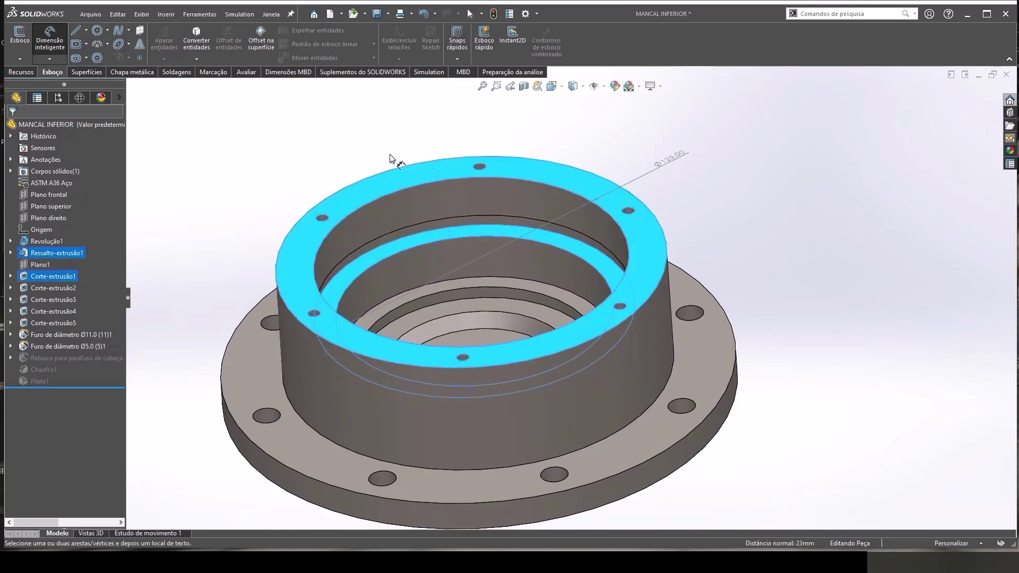
pyautogui.moveTo(329, 159)
pyautogui.keyDown('shift'); pyautogui.mouseDown(button='middle')
pyautogui.moveTo(358, 200)
pyautogui.moveTo(431, 210)
pyautogui.mouseUp(button='middle'); pyautogui.keyUp('shift')
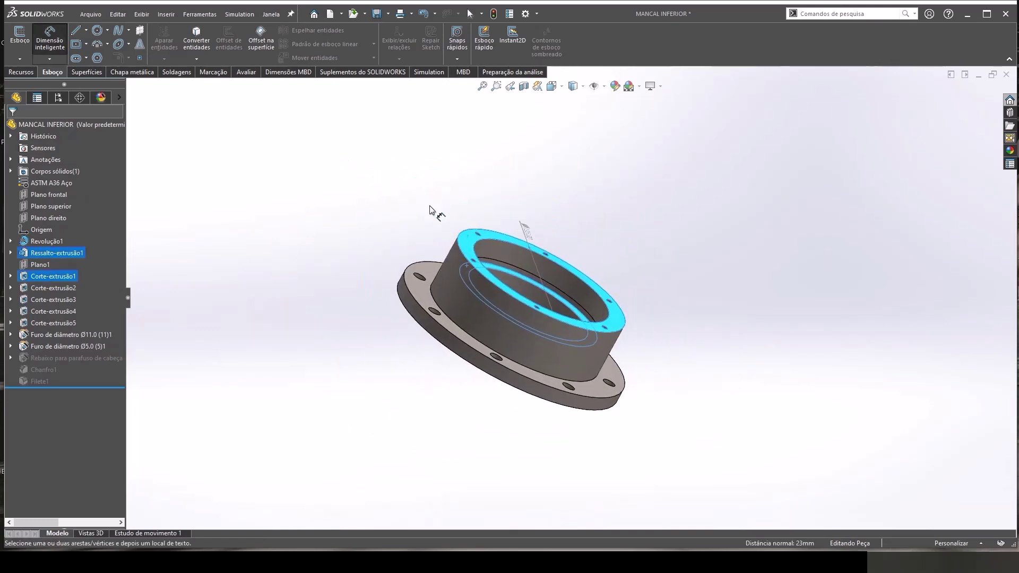
pyautogui.click(425, 195)
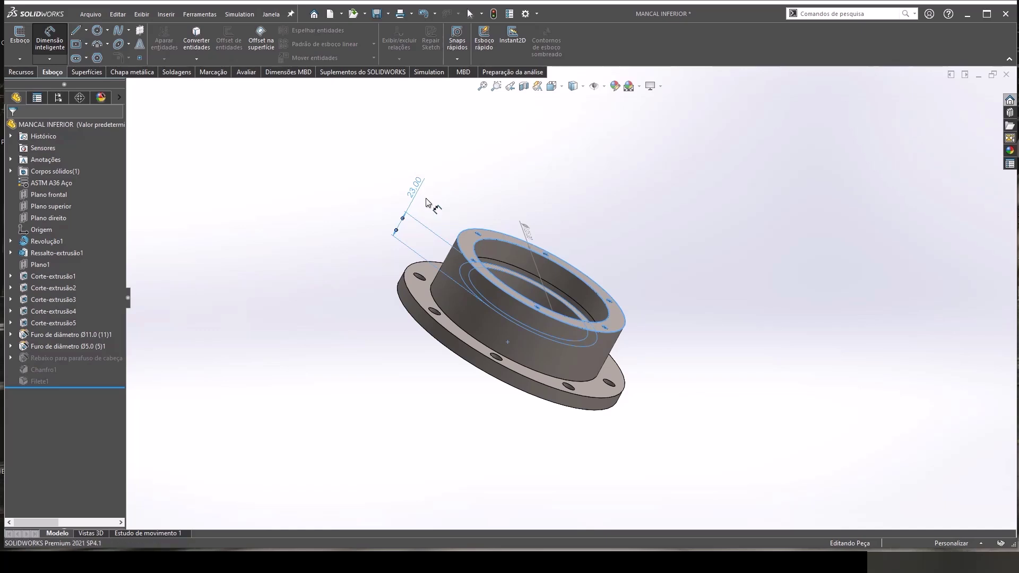
pyautogui.press('Escape')
# - Dimension the inner bore edge as Ø110.00
pyautogui.click(50, 38)
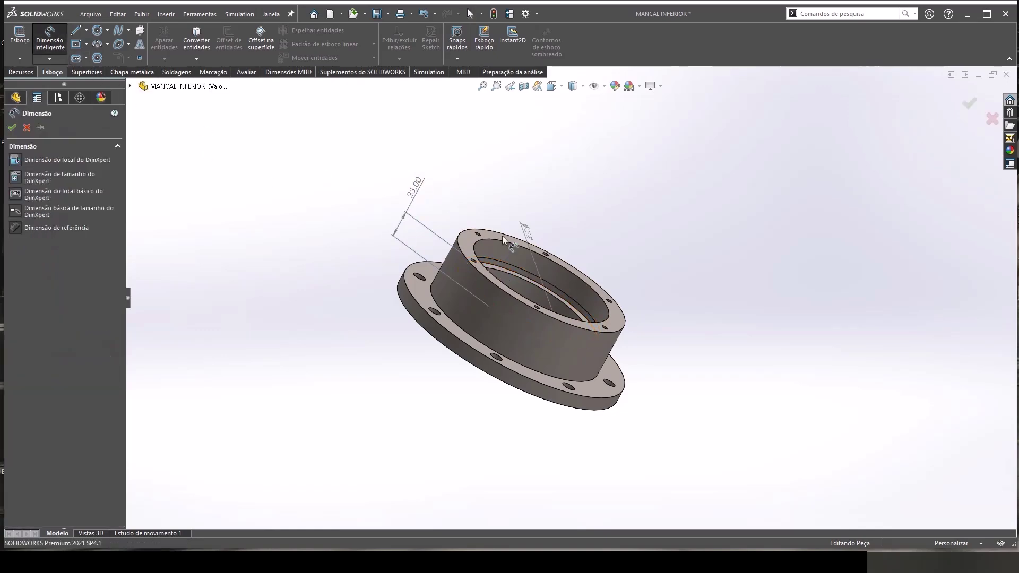
pyautogui.moveTo(477, 297); pyautogui.dragTo(430, 292, button='middle')
pyautogui.scroll(-3, 525, 301)
pyautogui.moveTo(524, 301); pyautogui.dragTo(469, 257, button='middle')
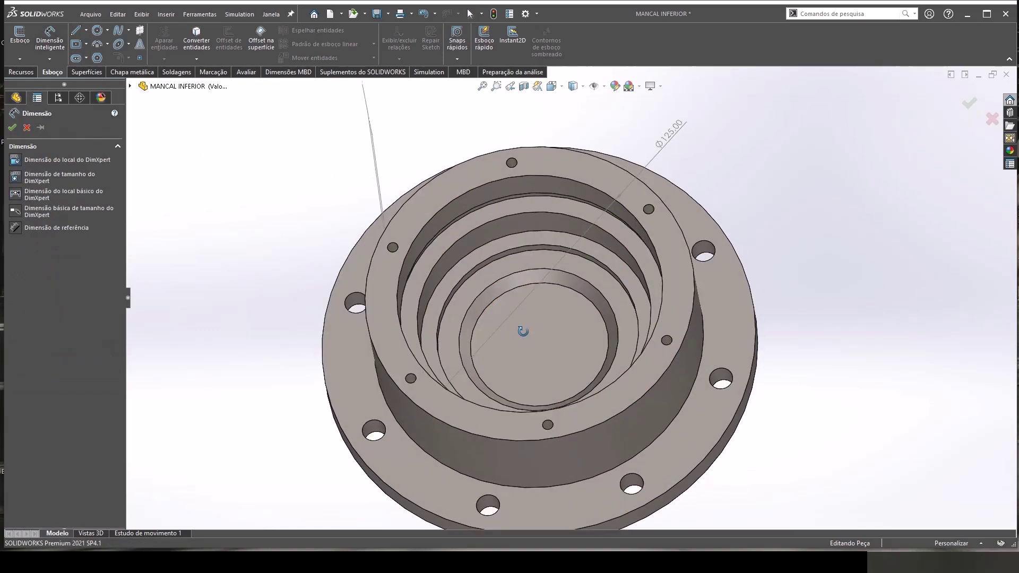
pyautogui.click(472, 245)
pyautogui.press('Escape')
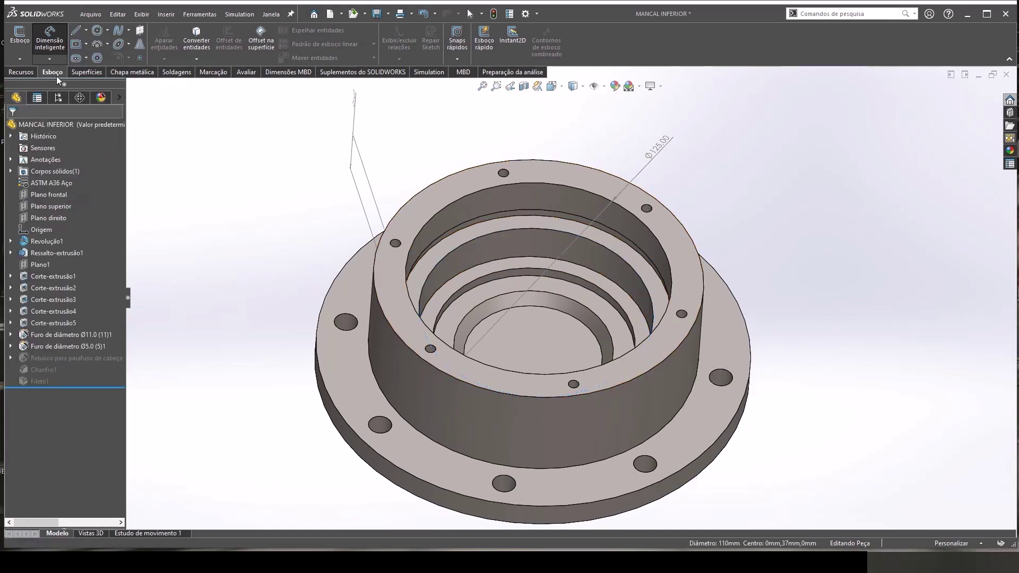
pyautogui.click(50, 37)
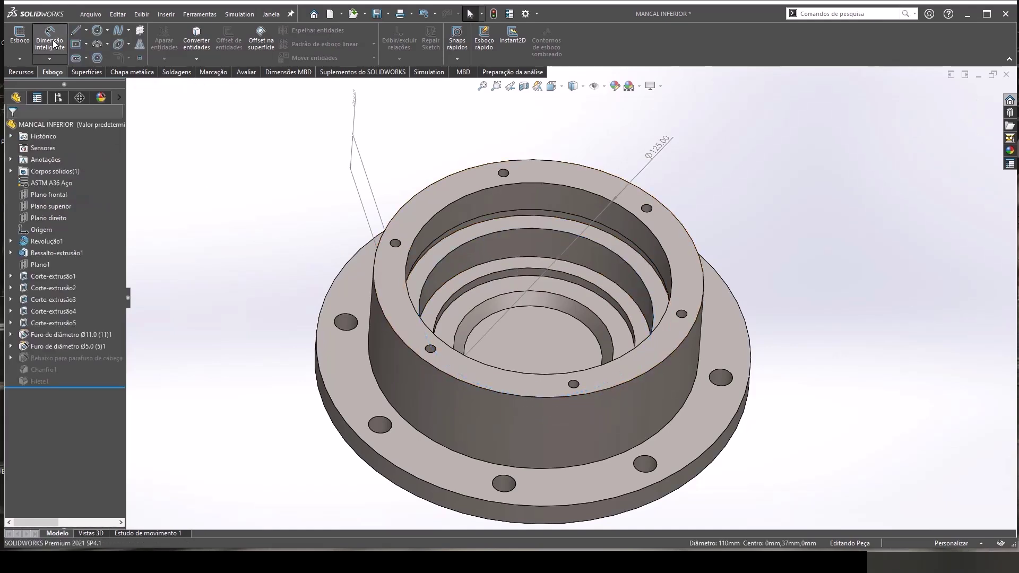
pyautogui.click(455, 255)
pyautogui.click(269, 260)
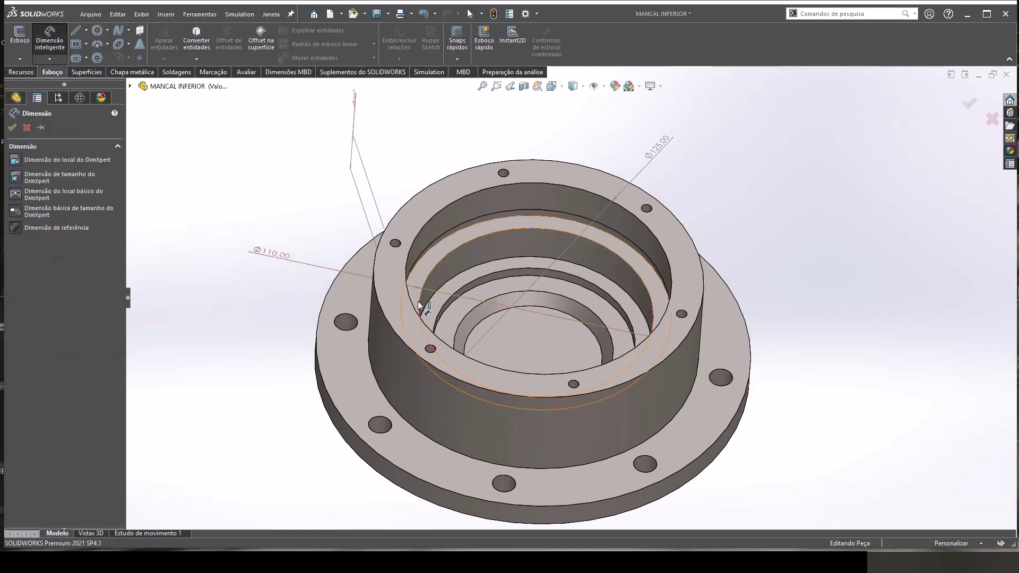
# - Dimension the inner step depth as 19.00 and zoom out to an oblique overview
pyautogui.moveTo(420, 306); pyautogui.dragTo(454, 316, button='middle')
pyautogui.click(435, 313)
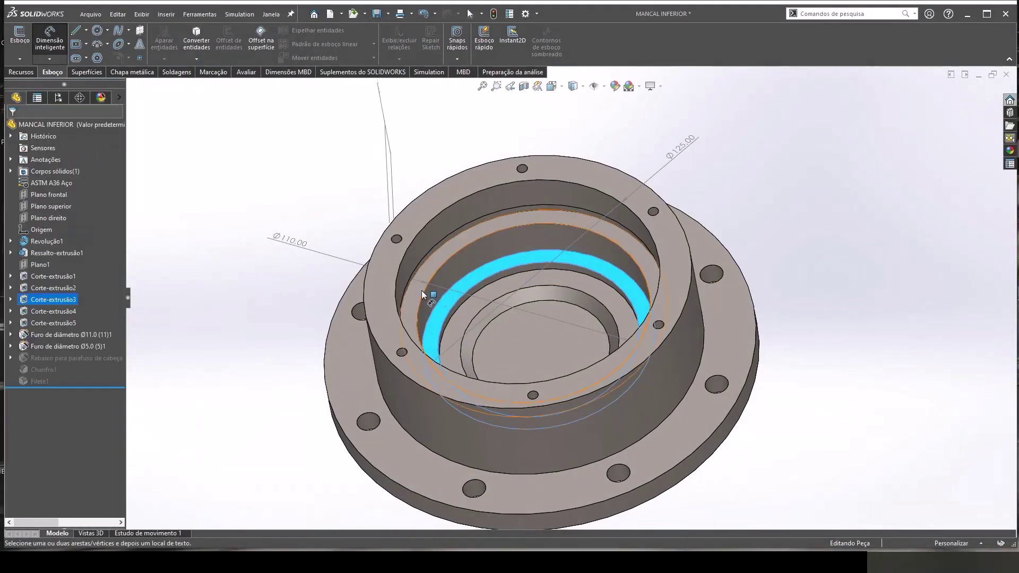
pyautogui.click(423, 295)
pyautogui.click(272, 282)
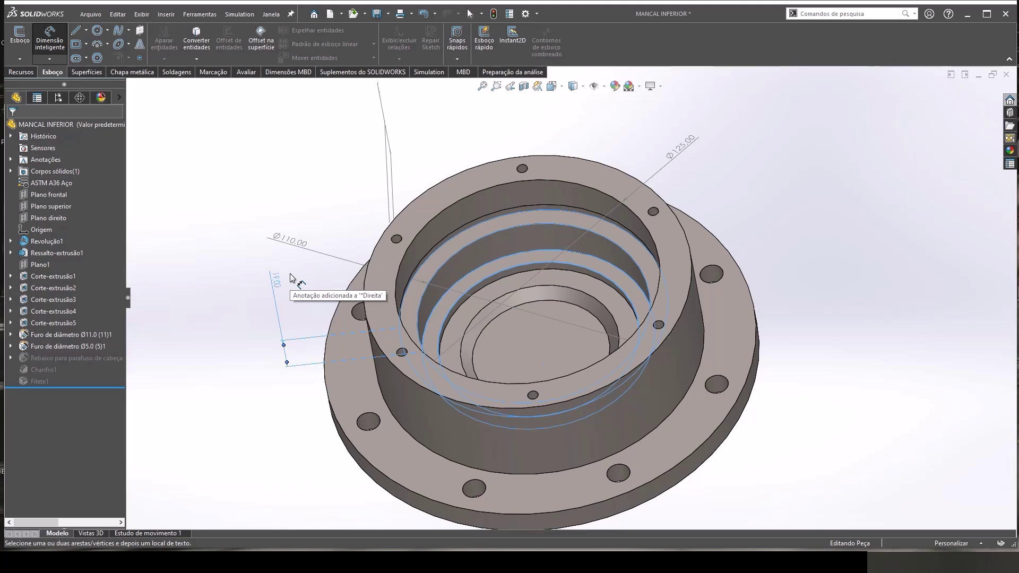
pyautogui.scroll(3, 291, 277)
pyautogui.press('Escape')
pyautogui.moveTo(523, 252)
pyautogui.mouseDown(button='middle')
pyautogui.moveTo(510, 195)
pyautogui.moveTo(479, 268)
pyautogui.moveTo(507, 240)
pyautogui.moveTo(492, 287)
pyautogui.moveTo(508, 284)
pyautogui.mouseUp(button='middle')
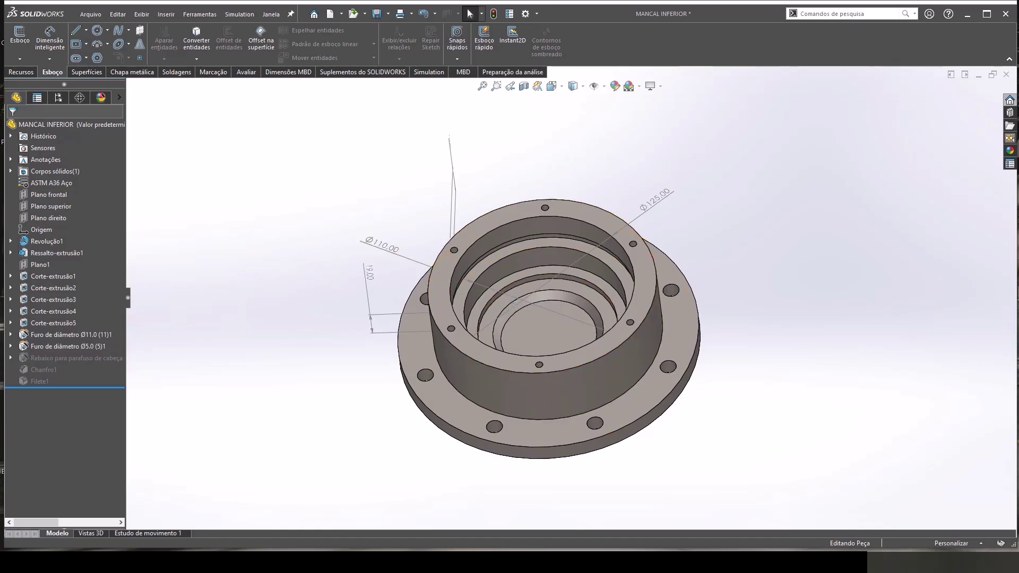
# - In Foxit, check the 22212 E abutment dimensions, then show the 51109 thrust bearing datasheet
pyautogui.hotkey('alt', 'Tab')
pyautogui.scroll(2, 305, 252)
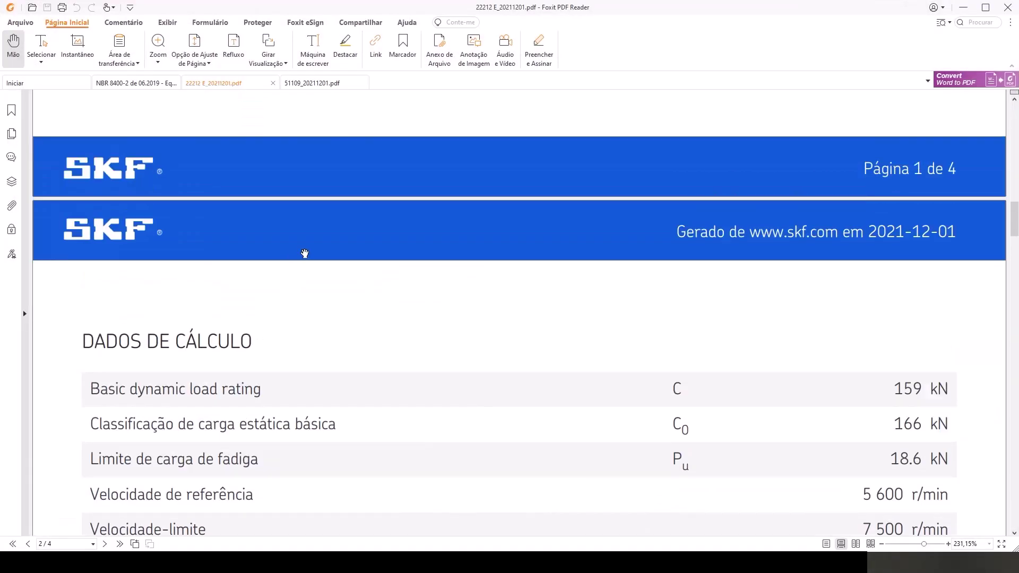
pyautogui.scroll(3, 366, 277)
pyautogui.scroll(3, 366, 277)
pyautogui.scroll(2, 369, 276)
pyautogui.scroll(-2, 369, 284)
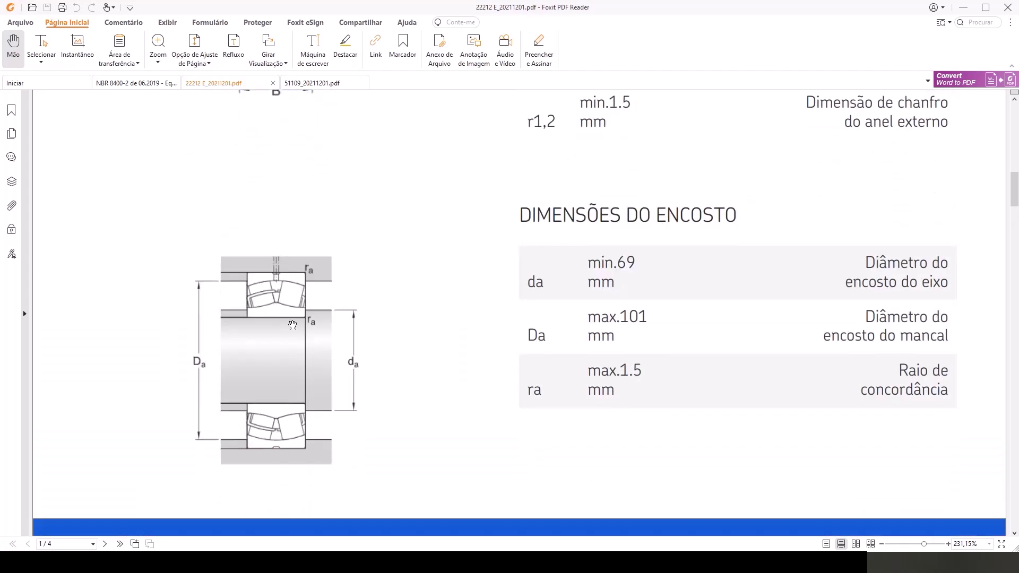
pyautogui.scroll(3, 334, 313)
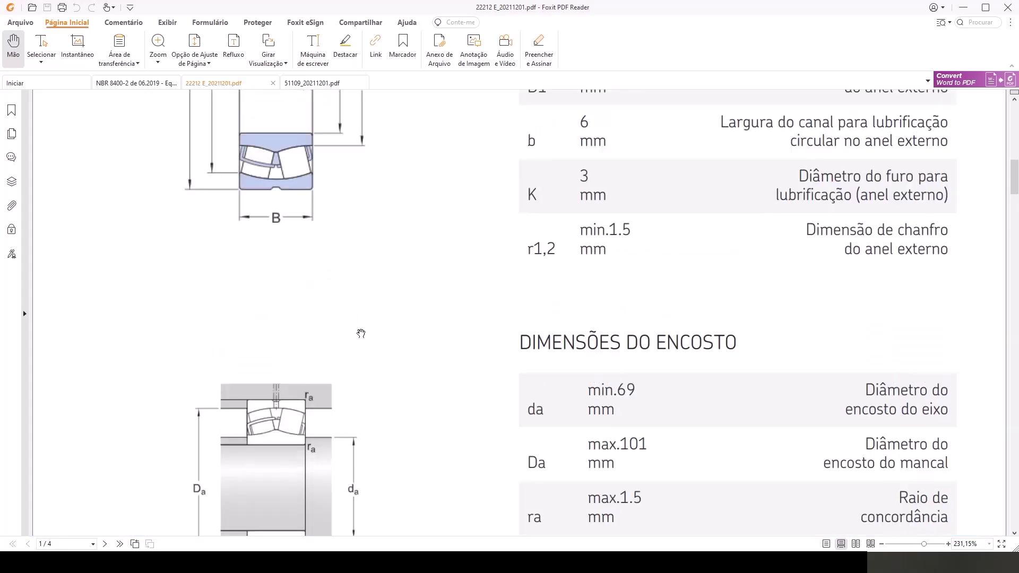
pyautogui.scroll(4, 359, 333)
pyautogui.scroll(2, 357, 326)
pyautogui.scroll(3, 356, 325)
pyautogui.scroll(3, 357, 325)
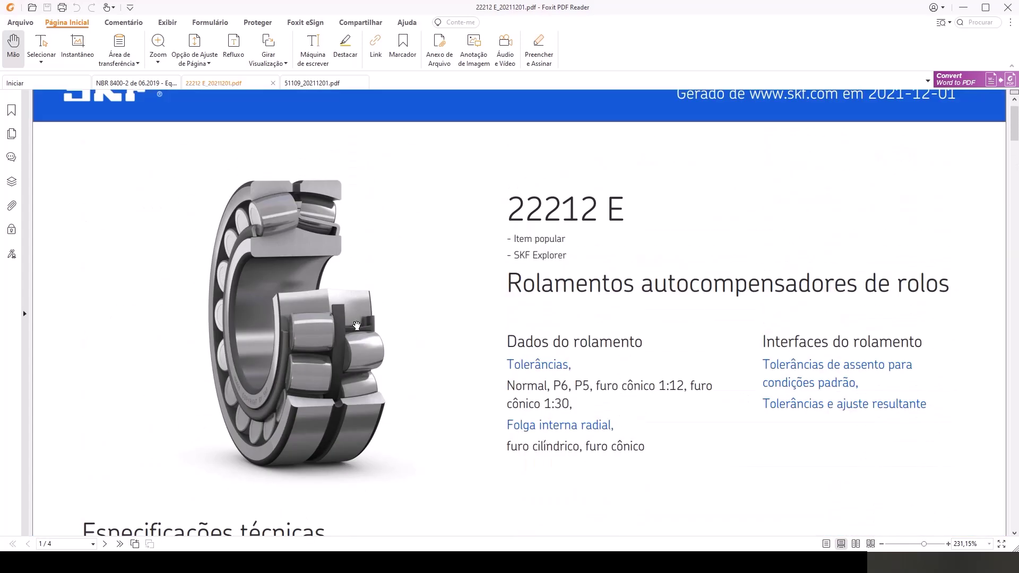
pyautogui.scroll(1, 411, 281)
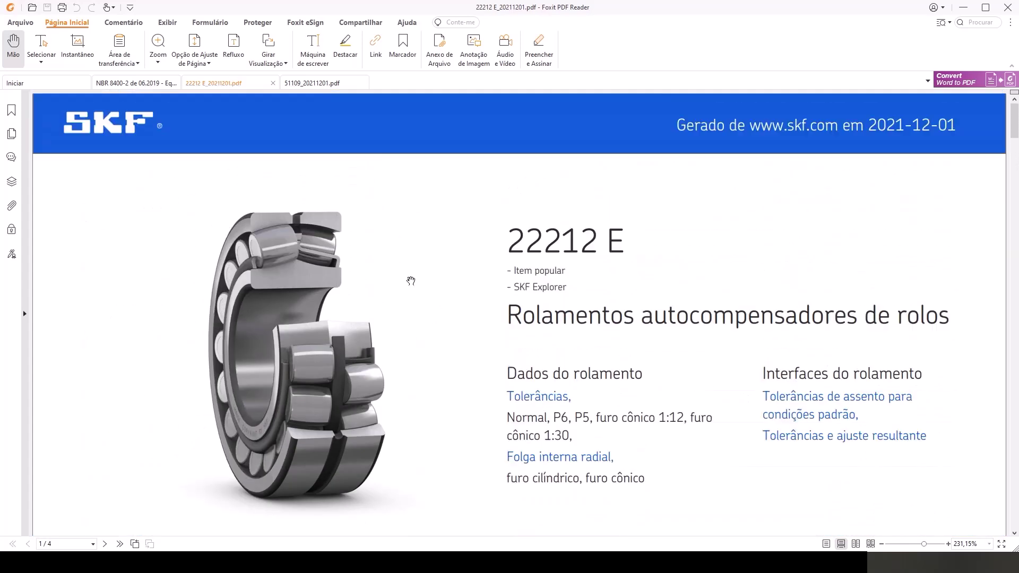
pyautogui.click(324, 83)
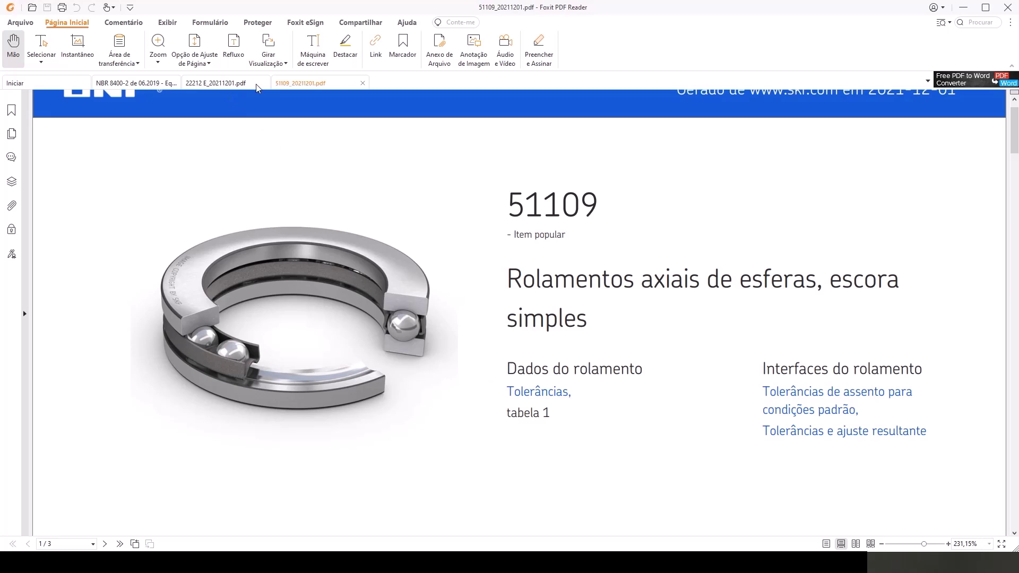
# - Compare the 22212 E and 51109 datasheets, ending on the 22212 E PDF
pyautogui.click(226, 85)
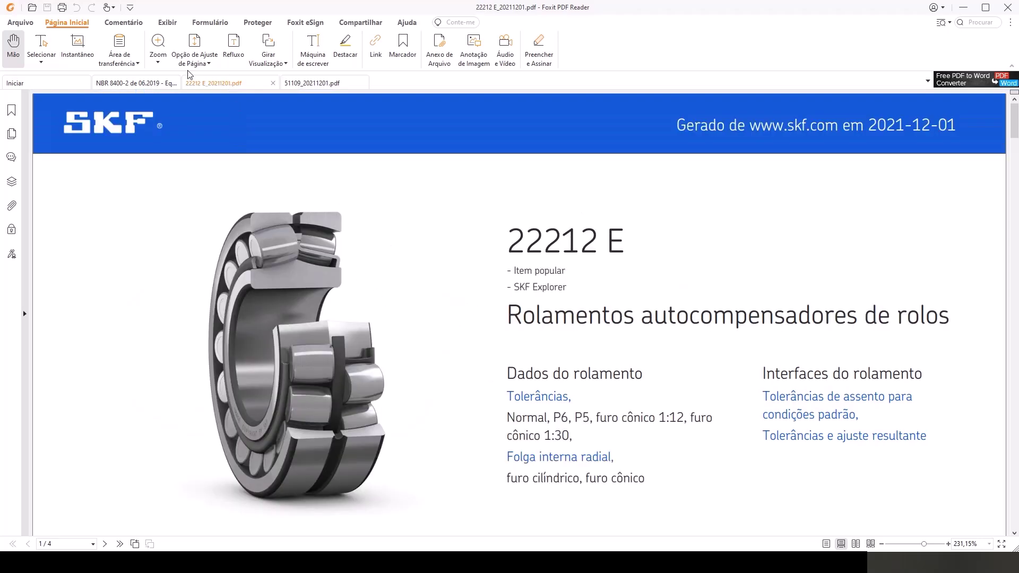
pyautogui.click(329, 85)
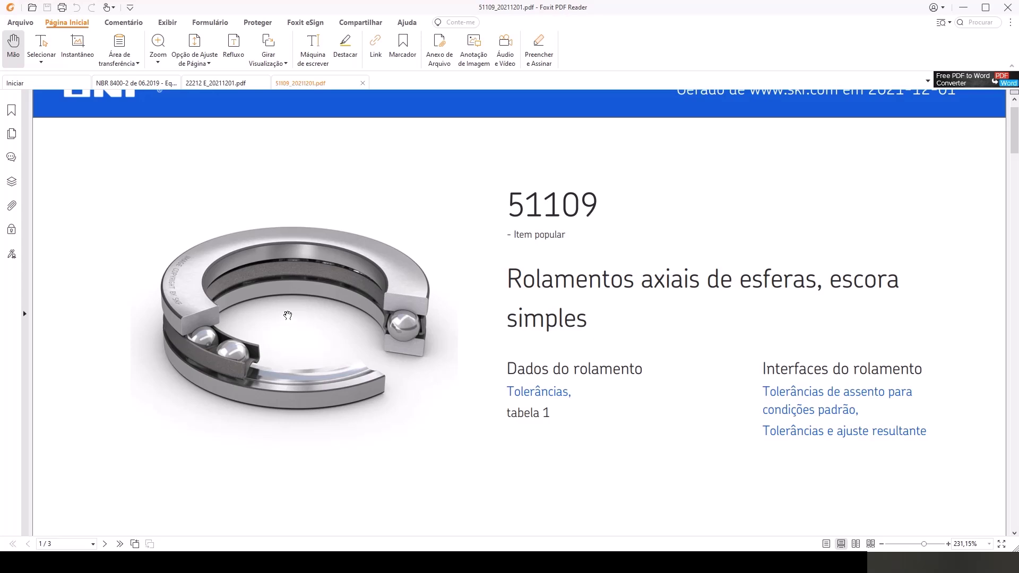
pyautogui.click(224, 81)
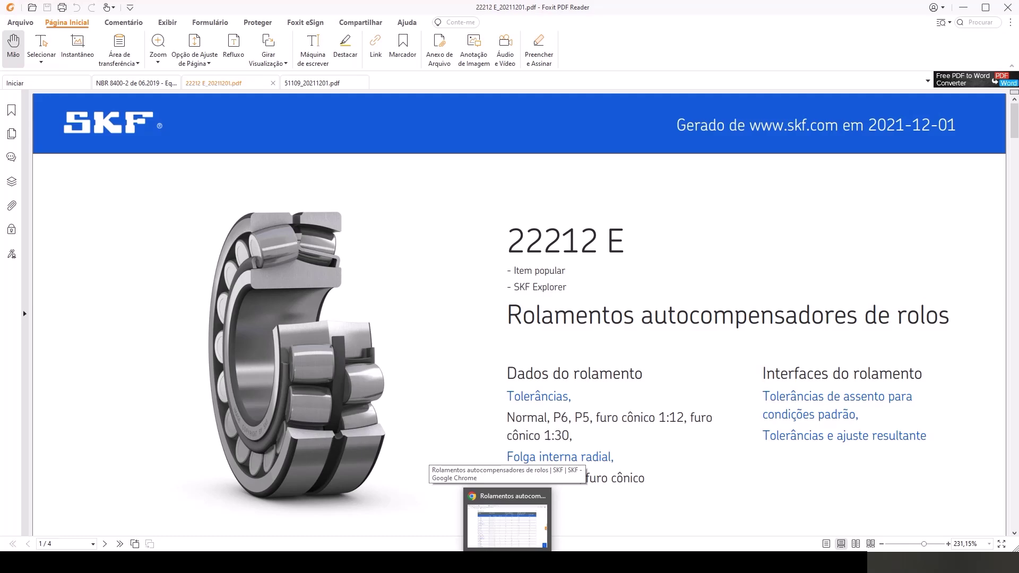
# - Bring the SKF product table forward and go to its second page
pyautogui.click(497, 536)
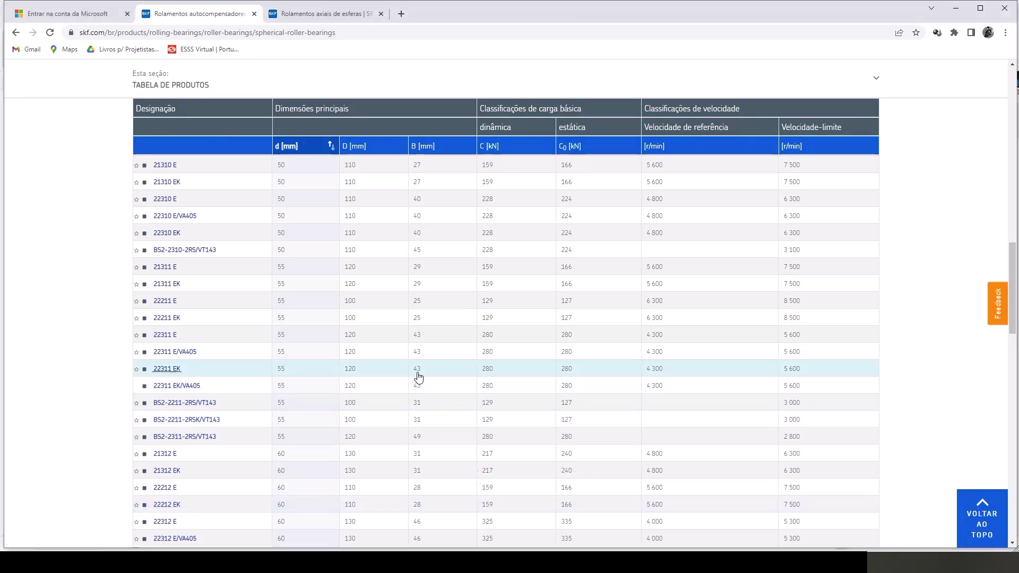
pyautogui.scroll(-3, 369, 434)
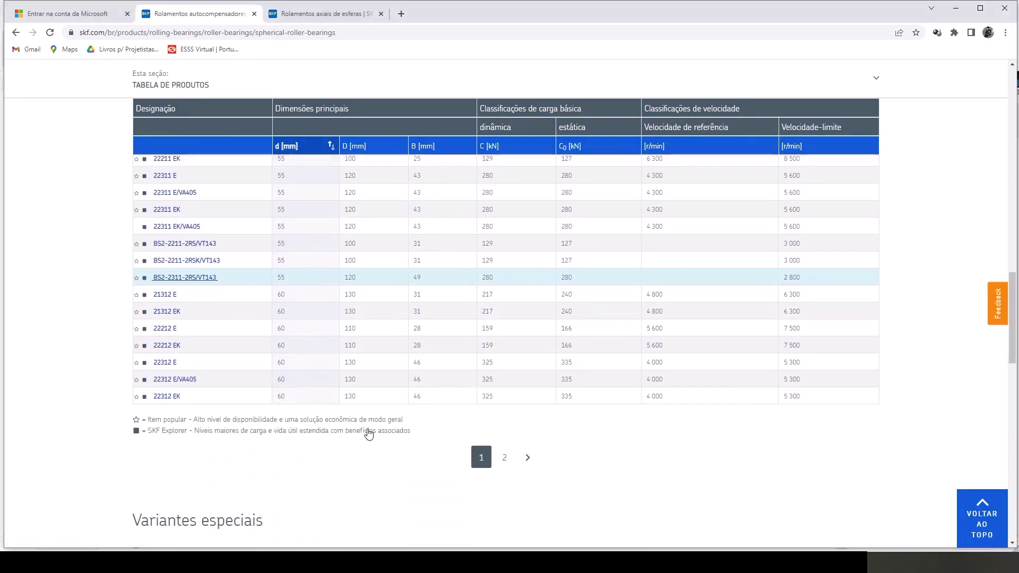
pyautogui.click(505, 457)
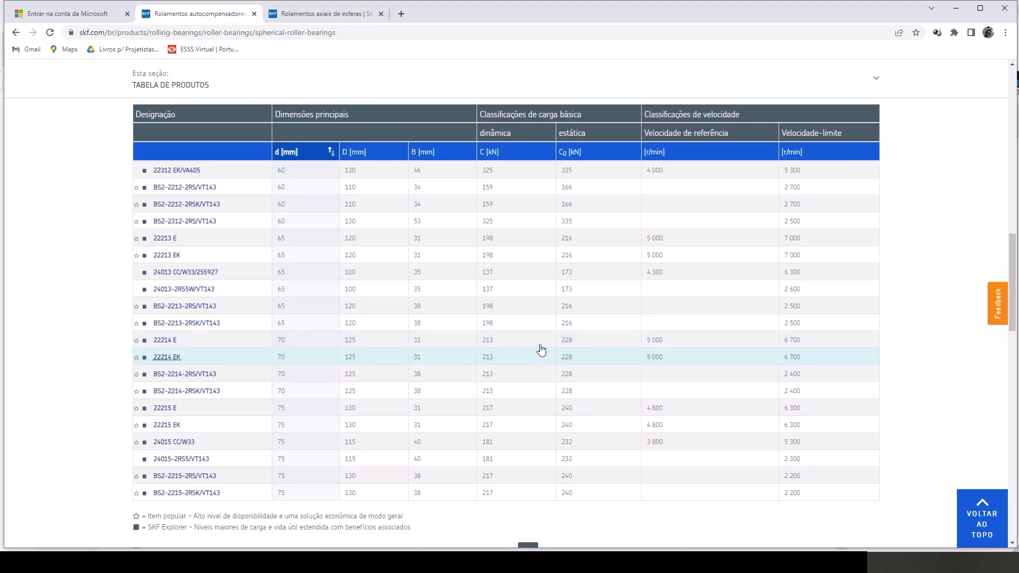
# - Scroll the SKF rolling bearings page to the Tipos de produto cards
pyautogui.scroll(4, 541, 348)
pyautogui.scroll(4, 543, 346)
pyautogui.scroll(4, 541, 345)
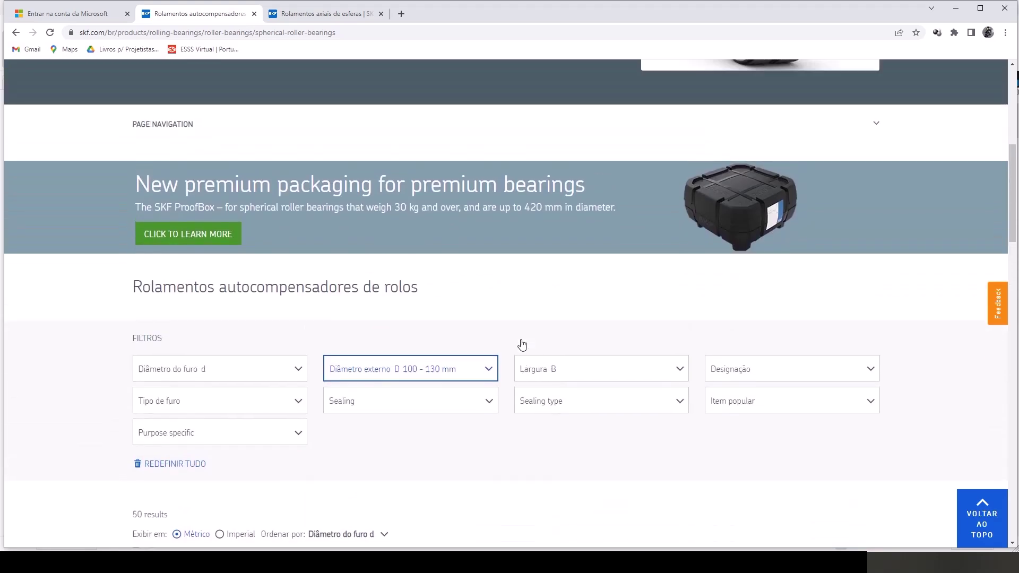
pyautogui.scroll(4, 502, 348)
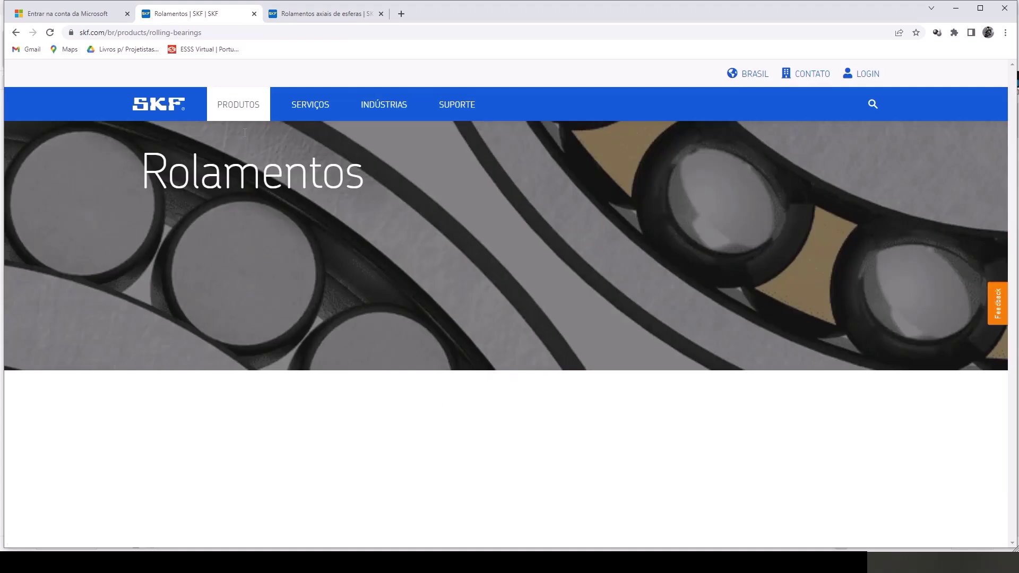
pyautogui.scroll(-5, 575, 311)
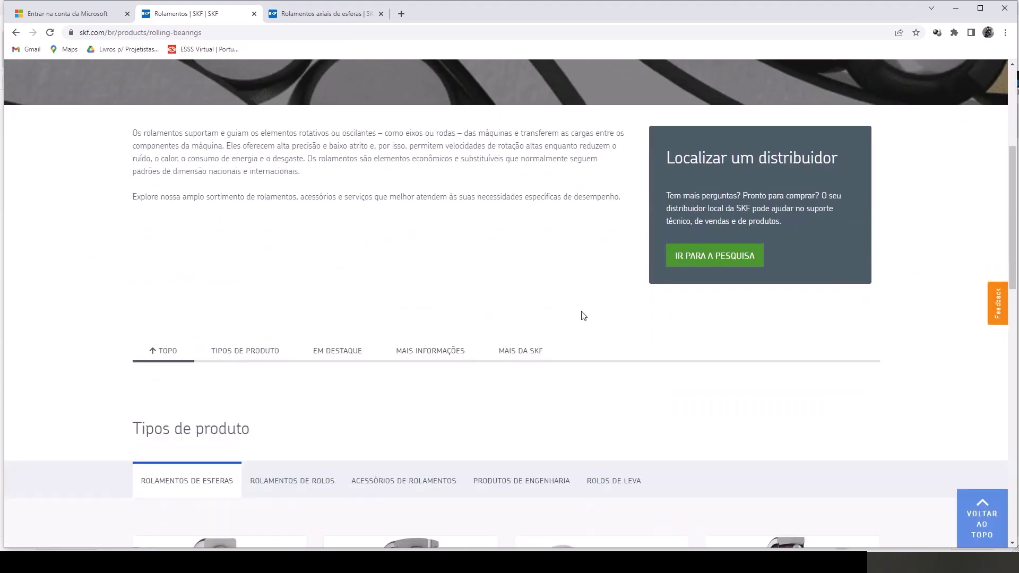
pyautogui.scroll(-3, 583, 316)
pyautogui.scroll(-3, 582, 316)
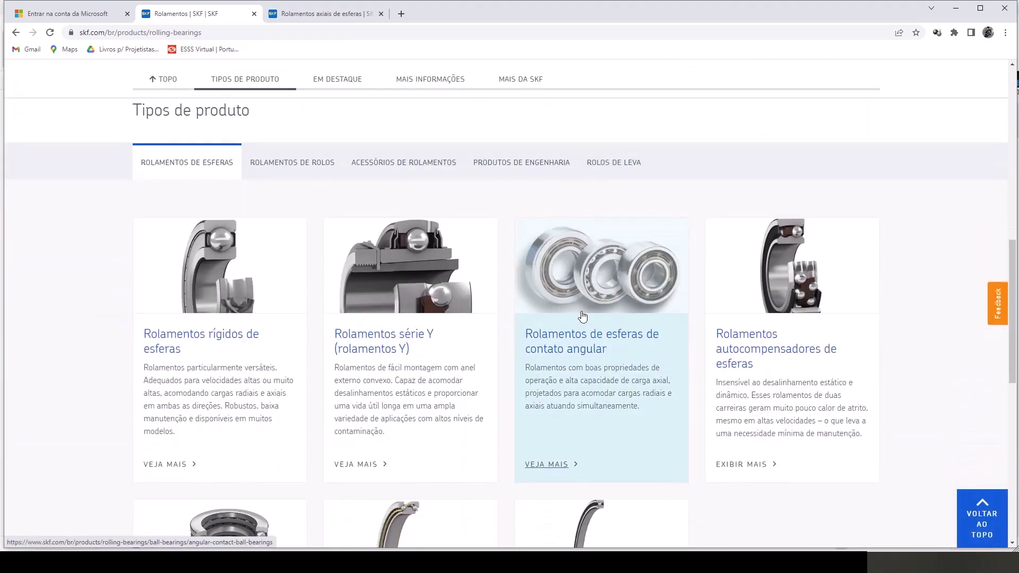
# - Open self-aligning ball bearings and filter outer diameter to 100–125 mm
pyautogui.click(740, 335)
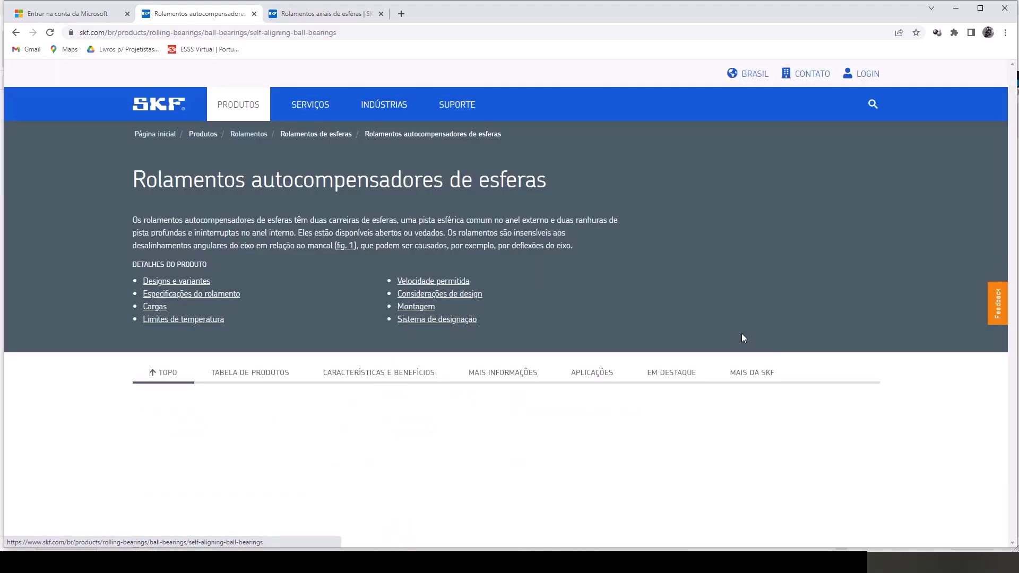
pyautogui.scroll(-2, 512, 339)
pyautogui.scroll(-2, 513, 338)
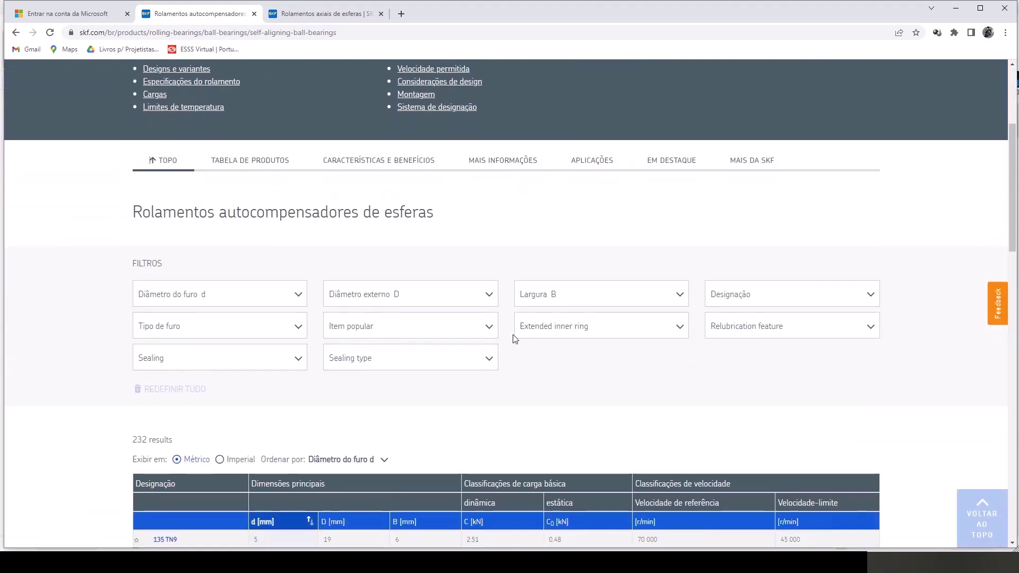
pyautogui.scroll(-1, 515, 338)
pyautogui.click(491, 242)
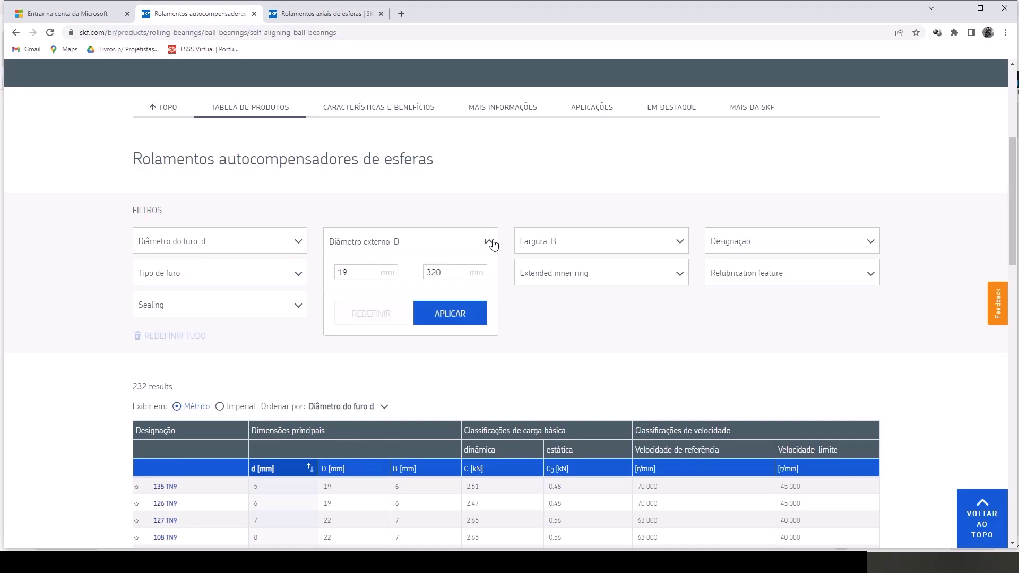
pyautogui.doubleClick(337, 273)
pyautogui.write('100')
pyautogui.doubleClick(443, 273)
pyautogui.write('125')
pyautogui.click(448, 319)
pyautogui.click(449, 320)
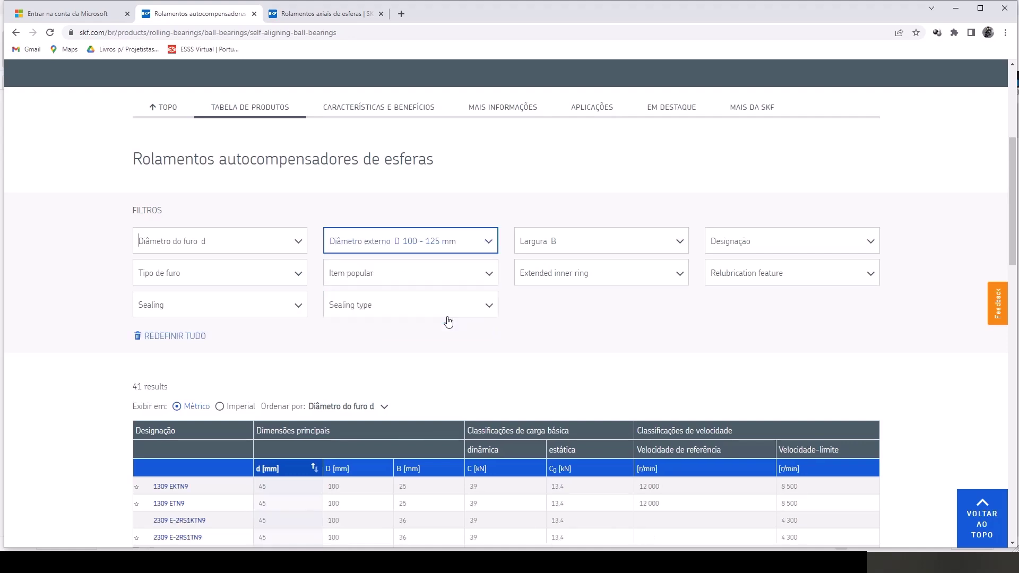
# - Review the filtered self-aligning ball bearings, including the second results page
pyautogui.scroll(-3, 451, 340)
pyautogui.scroll(-1, 462, 372)
pyautogui.scroll(-1, 466, 392)
pyautogui.scroll(-1, 466, 392)
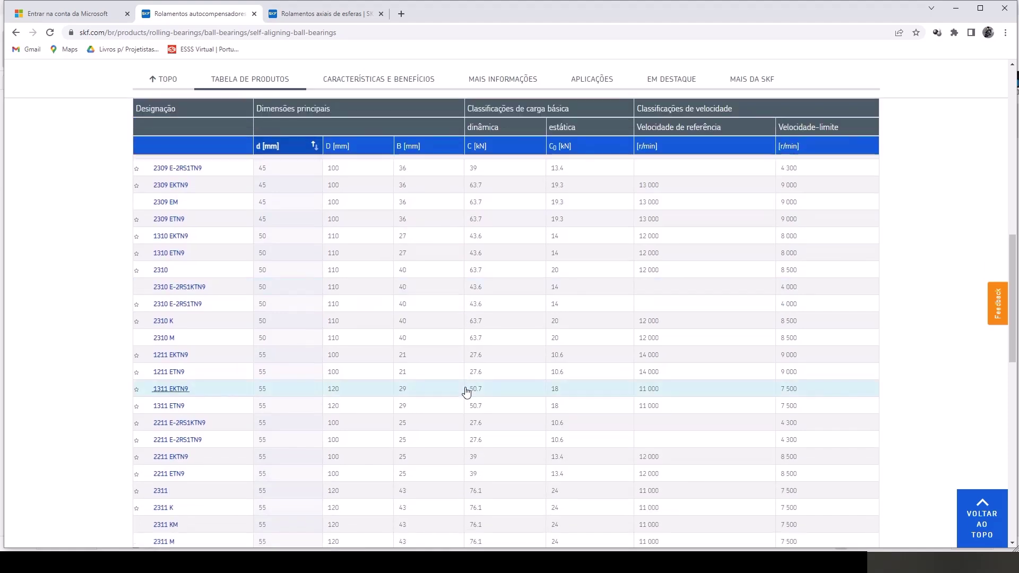
pyautogui.scroll(-3, 466, 391)
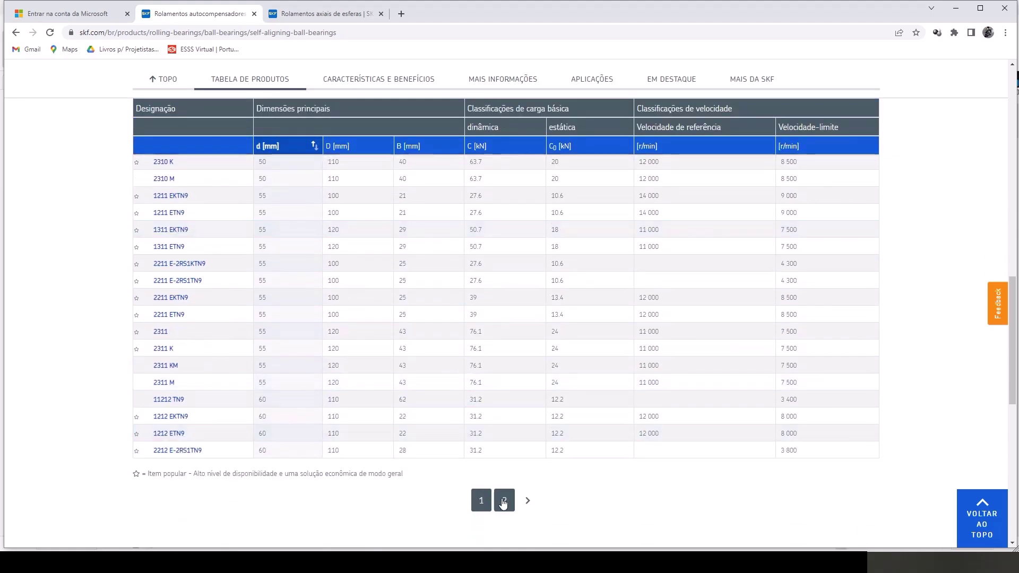
pyautogui.click(506, 502)
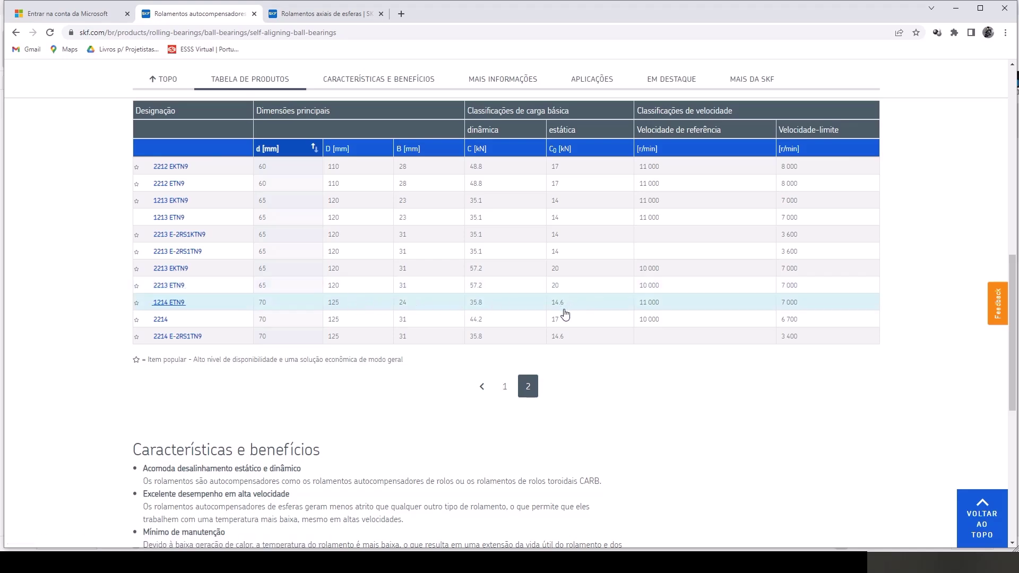
pyautogui.scroll(3, 451, 337)
pyautogui.scroll(6, 451, 362)
pyautogui.scroll(3, 446, 365)
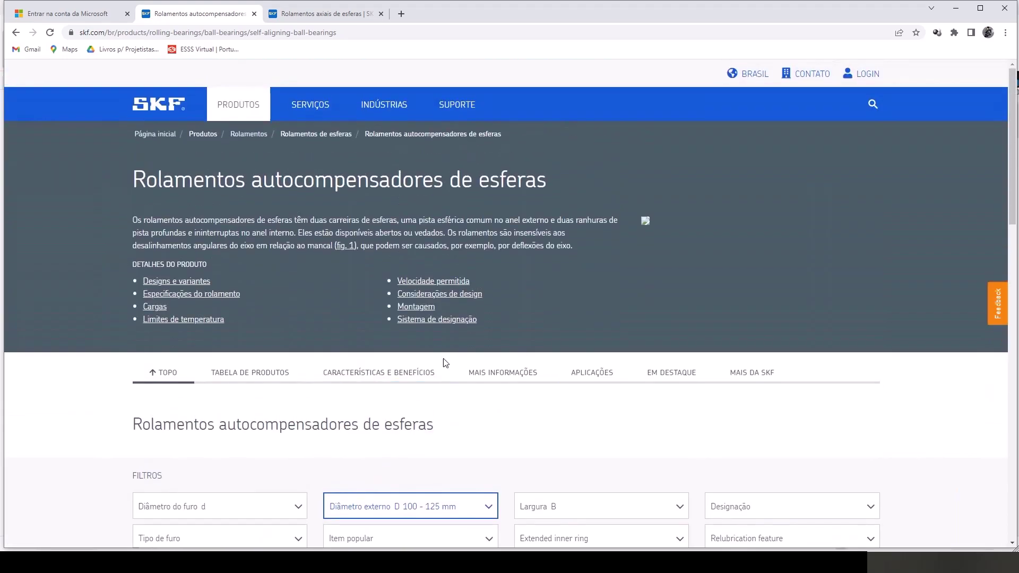
# - Go back to the Rolamentos overview and scroll to its product types
pyautogui.click(16, 33)
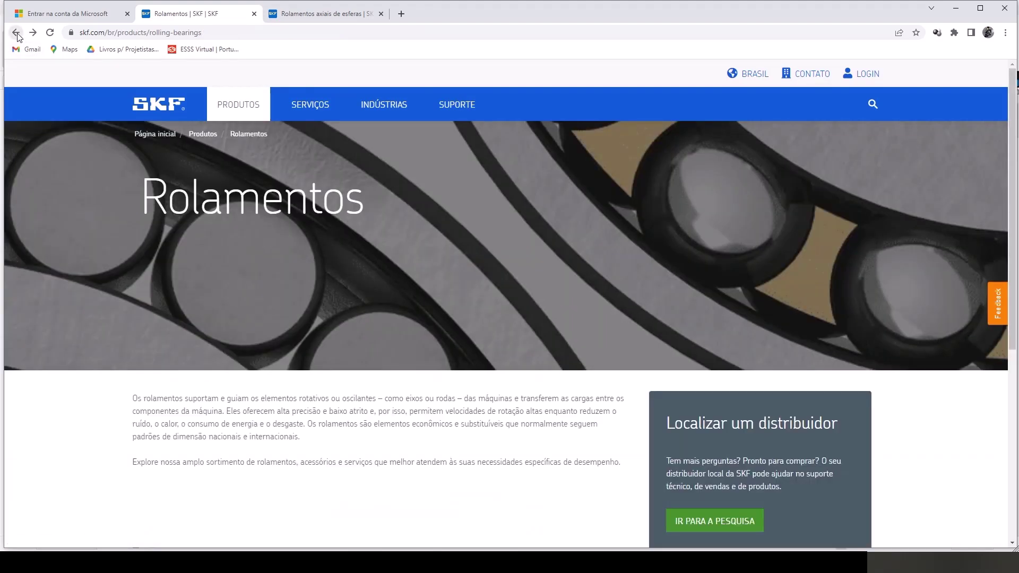
pyautogui.click(17, 33)
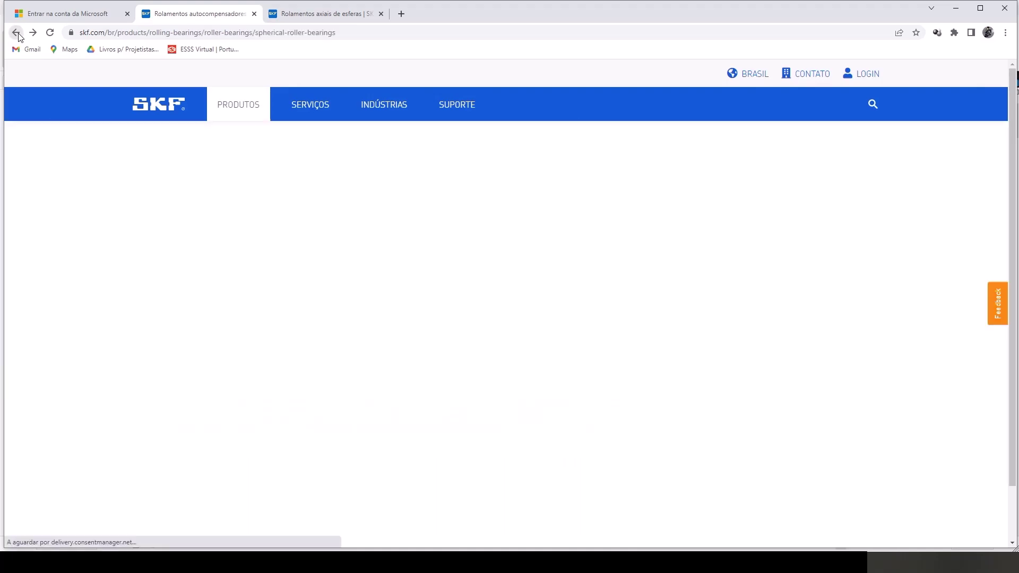
pyautogui.click(16, 33)
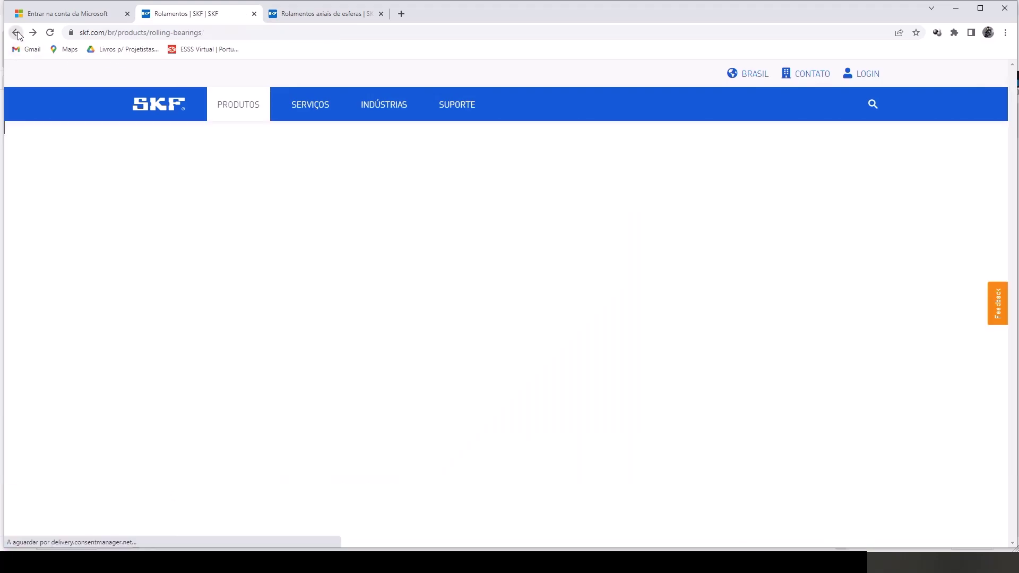
pyautogui.scroll(-1, 591, 342)
pyautogui.scroll(-6, 591, 344)
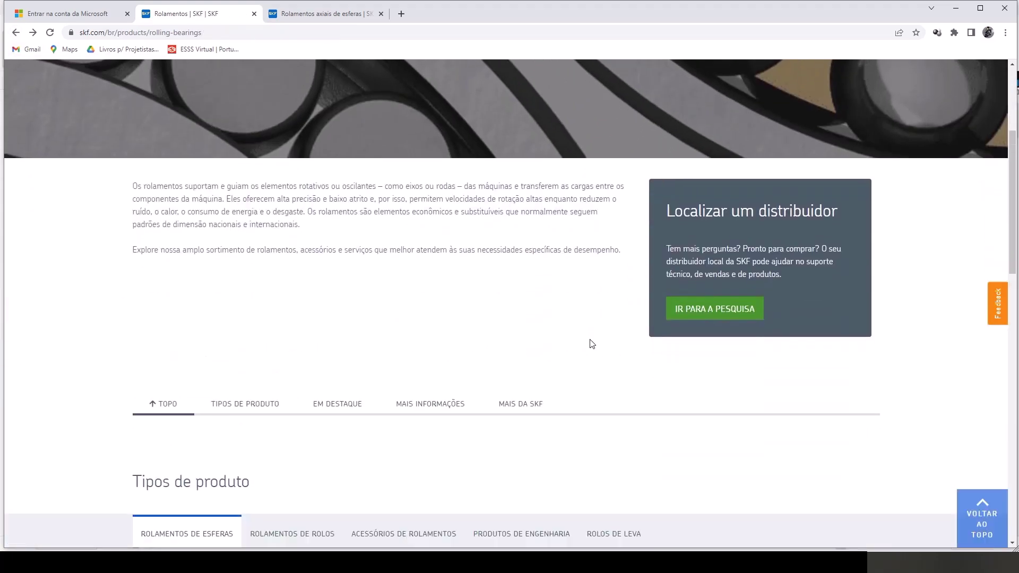
pyautogui.scroll(-2, 592, 344)
pyautogui.scroll(4, 590, 344)
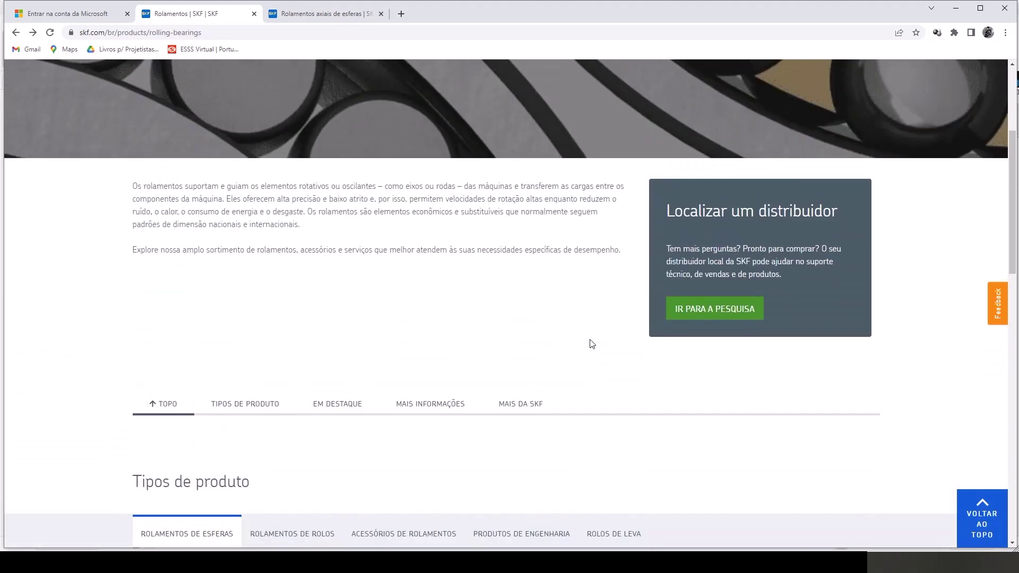
pyautogui.scroll(-2, 591, 344)
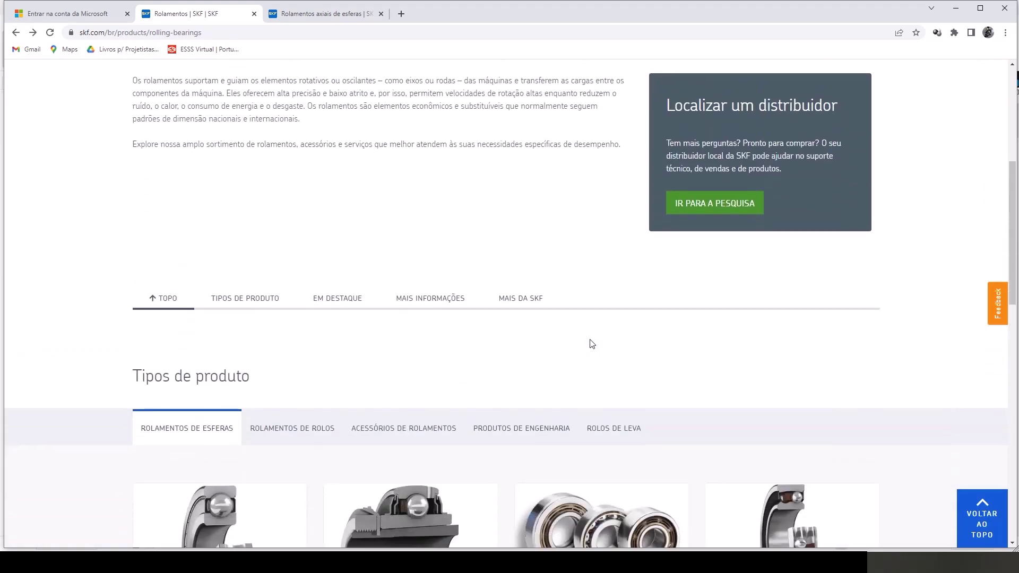
# - Show roller bearing types and open the spherical roller bearings page
pyautogui.click(312, 427)
pyautogui.scroll(-3, 631, 418)
pyautogui.scroll(-3, 631, 418)
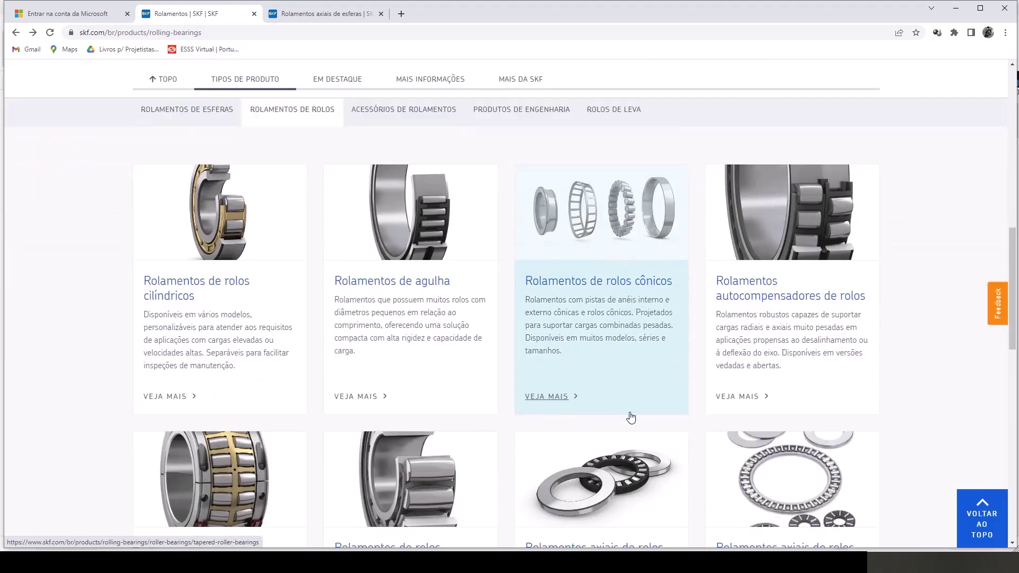
pyautogui.click(756, 291)
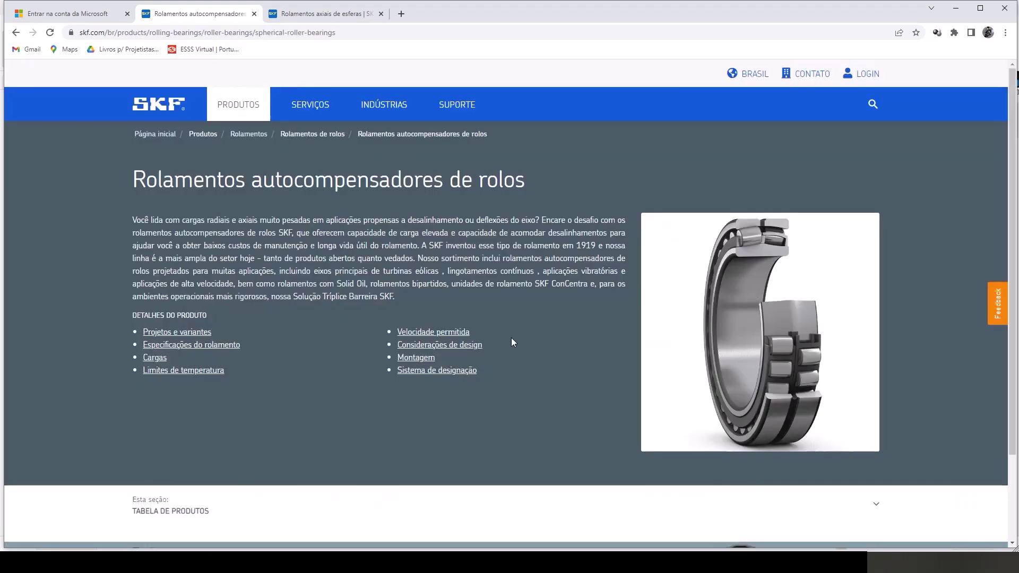
pyautogui.scroll(-2, 511, 338)
pyautogui.scroll(-2, 477, 365)
pyautogui.scroll(3, 353, 424)
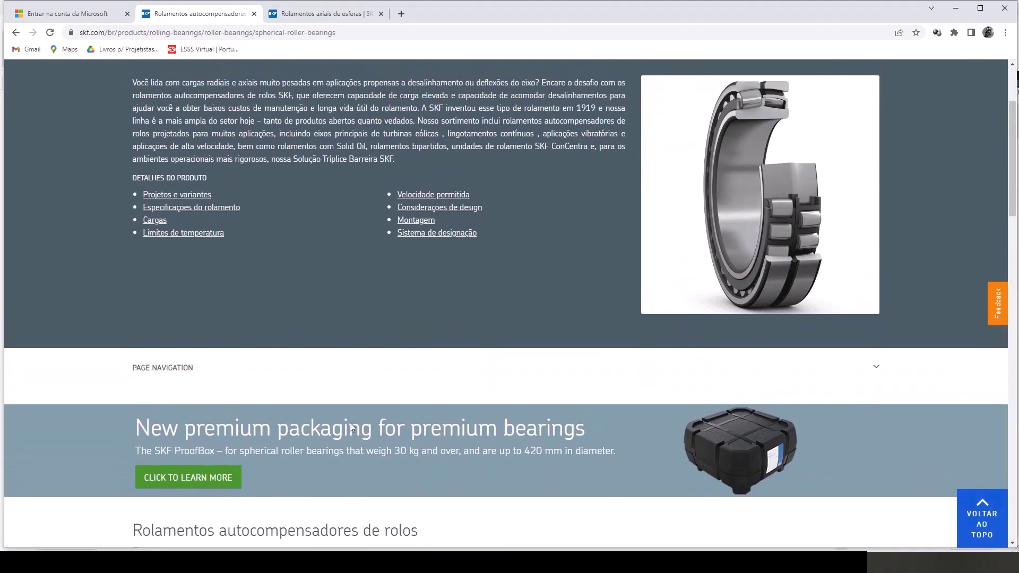
pyautogui.scroll(-8, 350, 425)
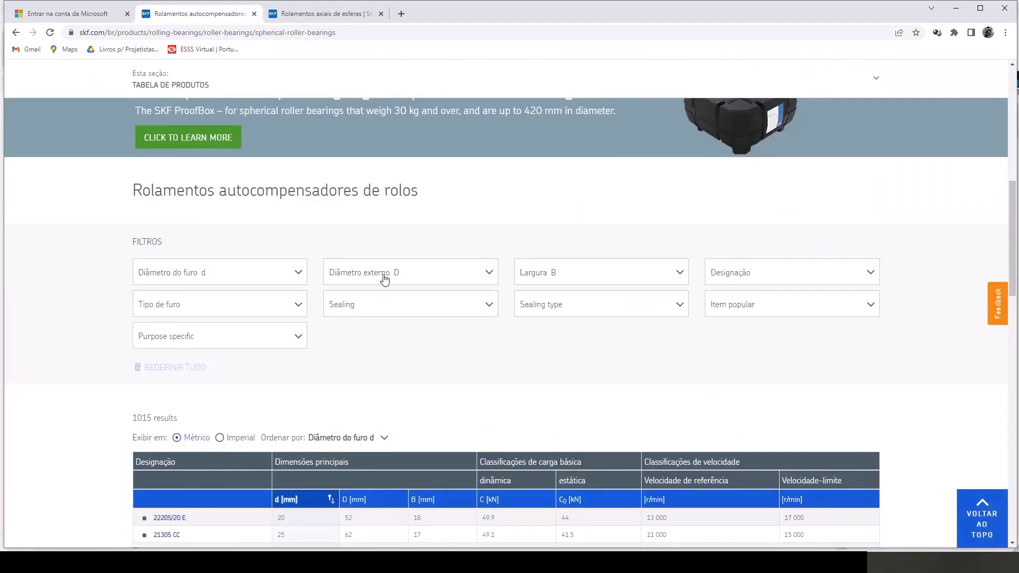
# - Filter outer diameter to 110–125 mm, cutting results from 1015 to 27
pyautogui.click(383, 276)
pyautogui.moveTo(359, 303); pyautogui.dragTo(288, 313)
pyautogui.write('110')
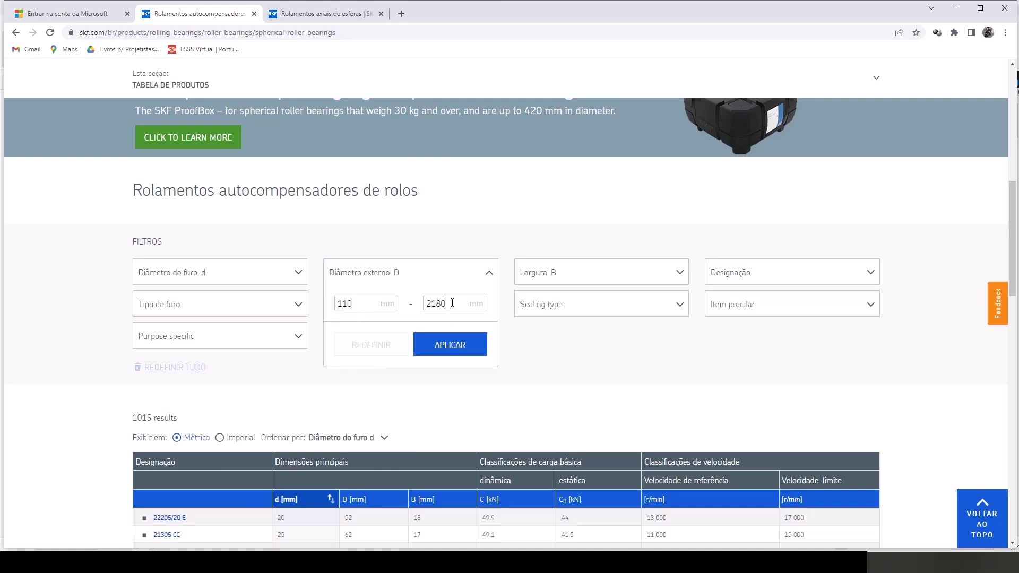
pyautogui.moveTo(452, 303); pyautogui.dragTo(415, 311)
pyautogui.write('125')
pyautogui.click(456, 350)
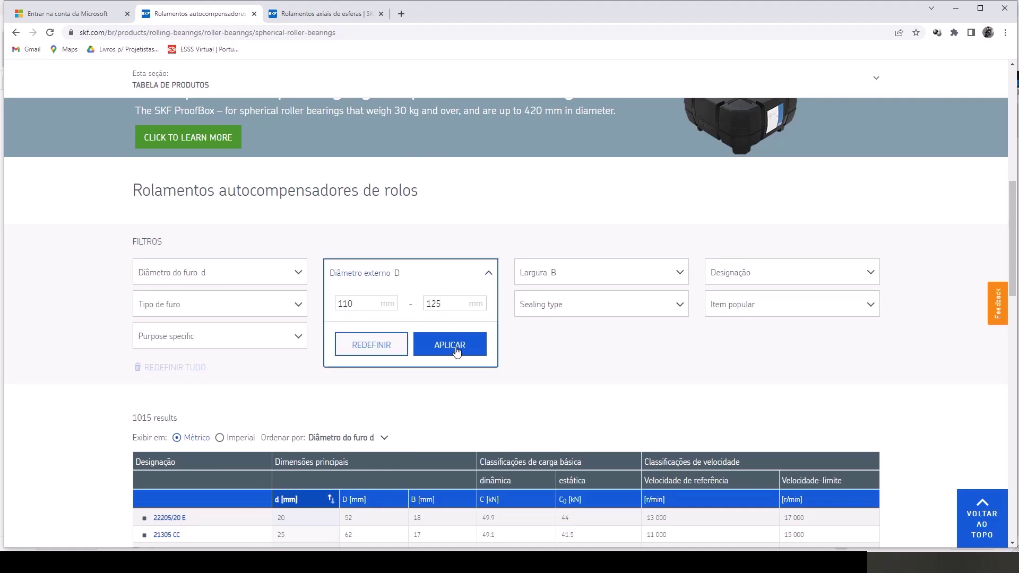
pyautogui.scroll(-3, 516, 409)
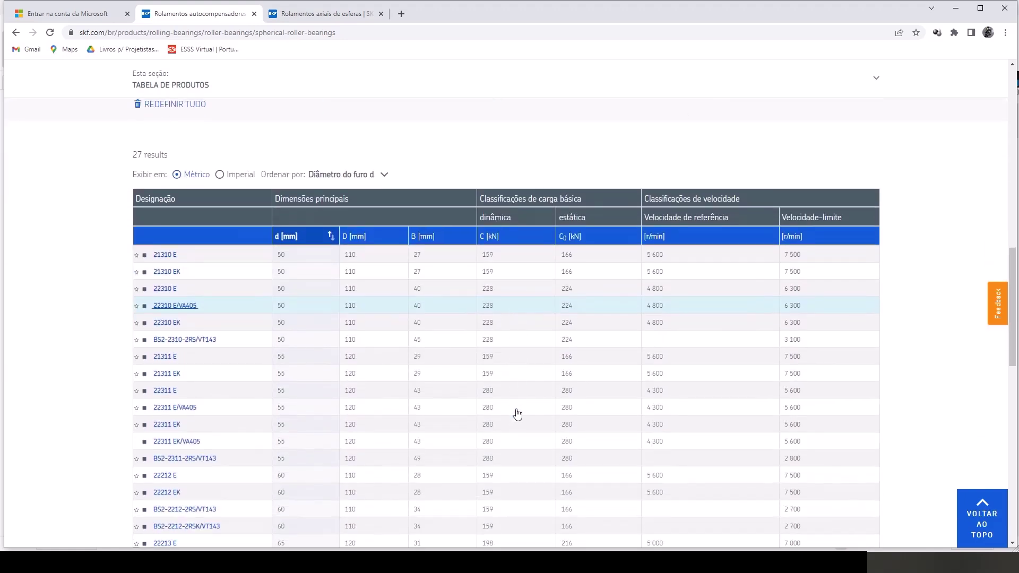
pyautogui.scroll(-5, 518, 414)
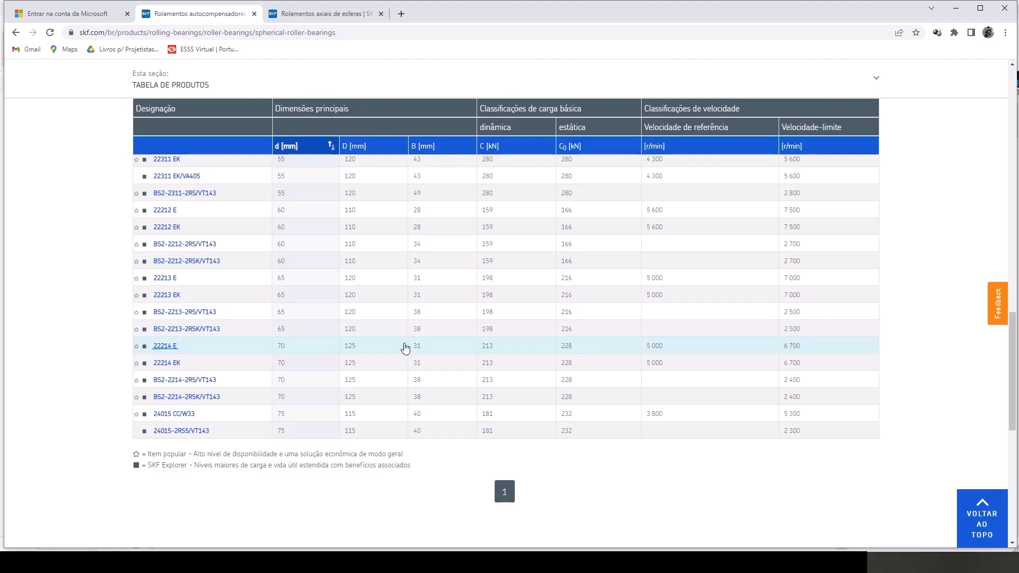
# - Open the 22214 E page and review its 70 mm bore, 125 mm OD, 31 mm width
pyautogui.click(162, 347)
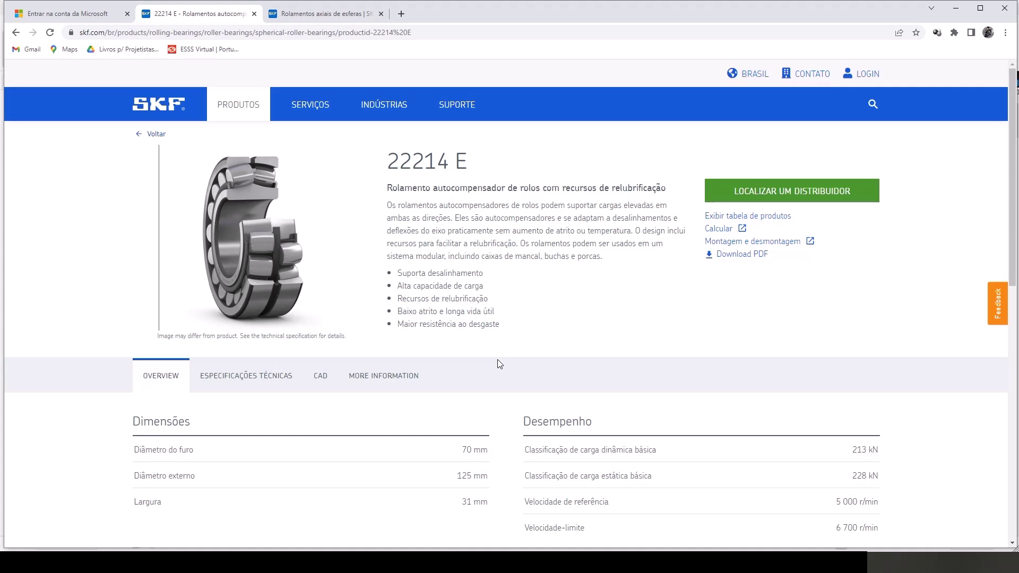
pyautogui.scroll(-1, 498, 360)
pyautogui.scroll(-2, 498, 360)
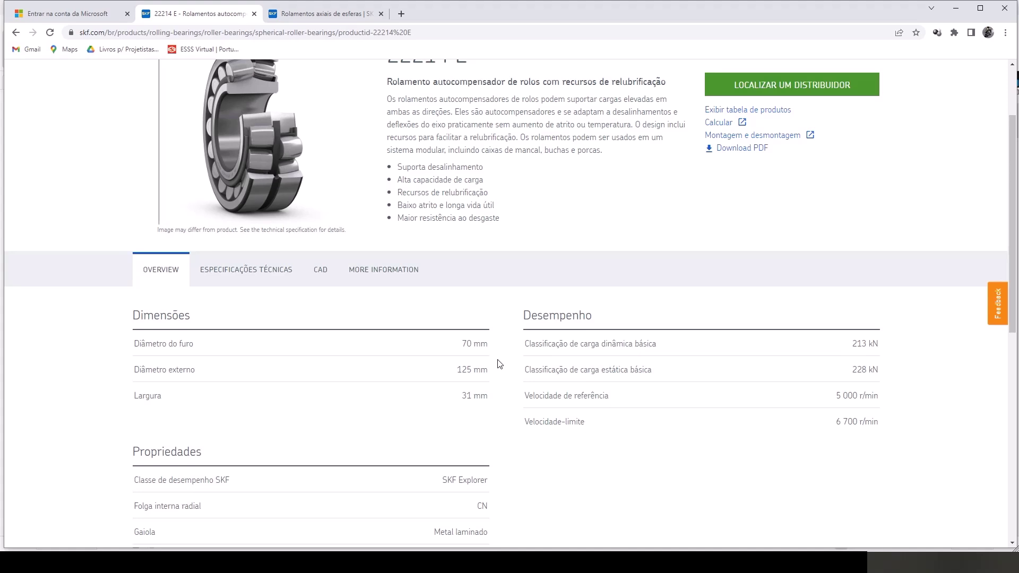
pyautogui.scroll(-2, 498, 360)
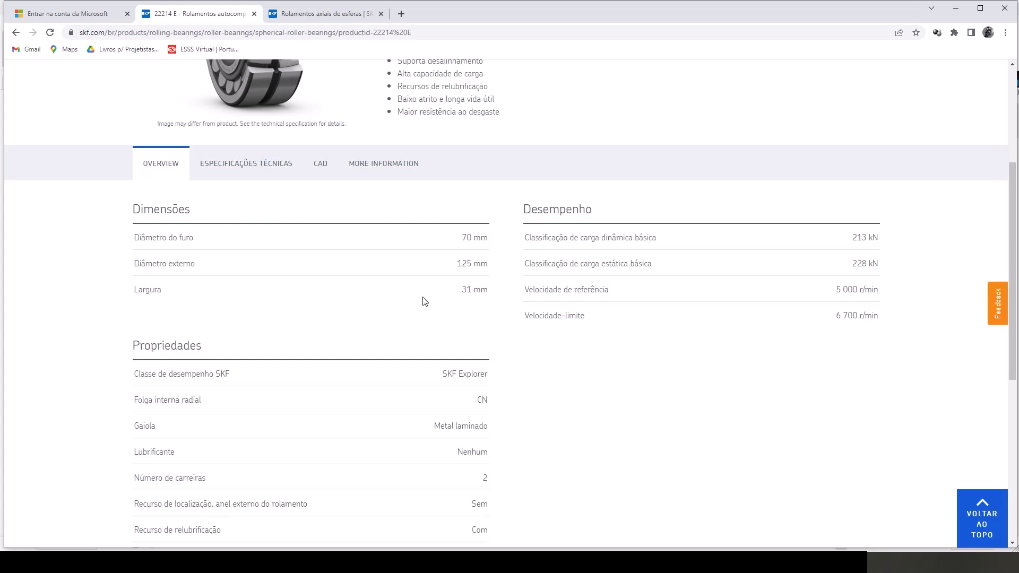
pyautogui.scroll(-1, 425, 302)
pyautogui.scroll(-2, 425, 301)
pyautogui.scroll(-4, 425, 301)
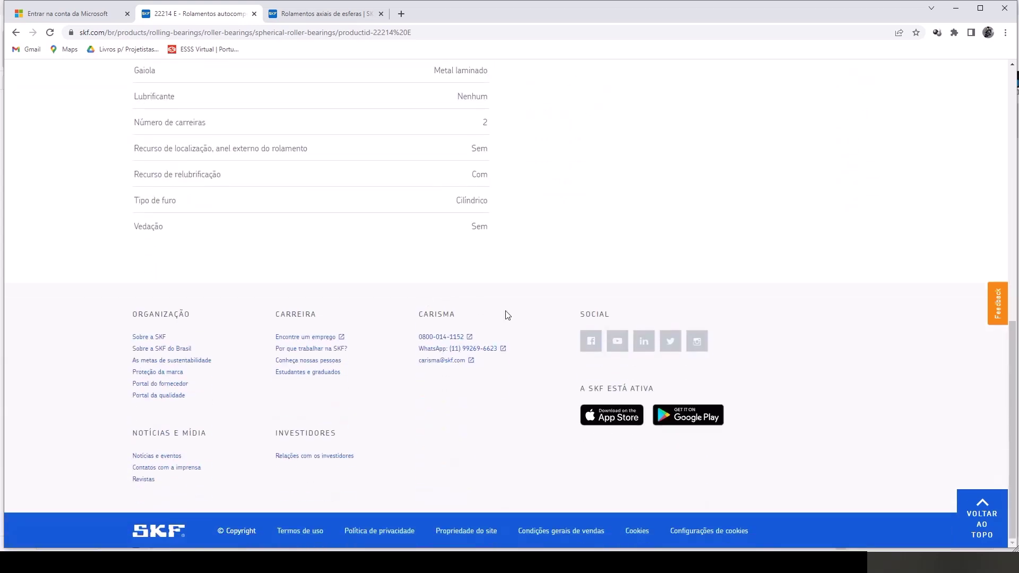
pyautogui.scroll(5, 568, 307)
pyautogui.scroll(2, 568, 307)
pyautogui.scroll(2, 570, 307)
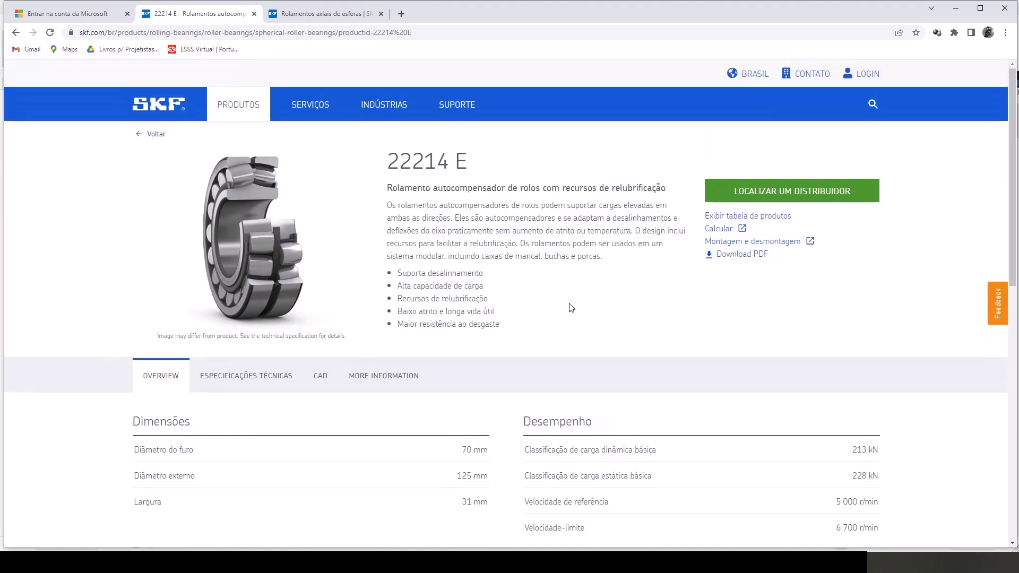
# - Download the 22214 E CAD model in SolidWorks (>=2006) format and its PDF
pyautogui.click(320, 375)
pyautogui.scroll(-4, 664, 345)
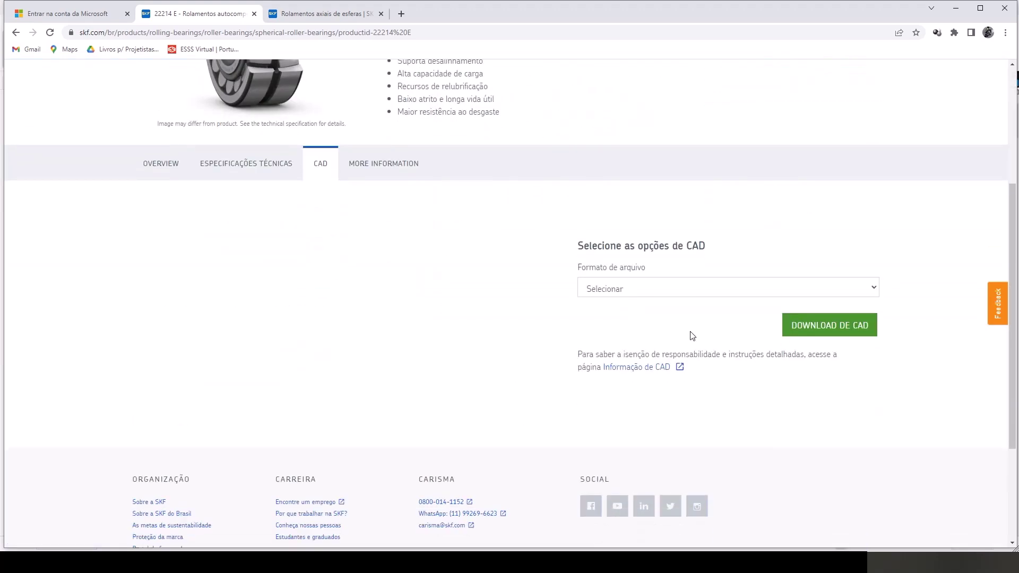
pyautogui.click(712, 289)
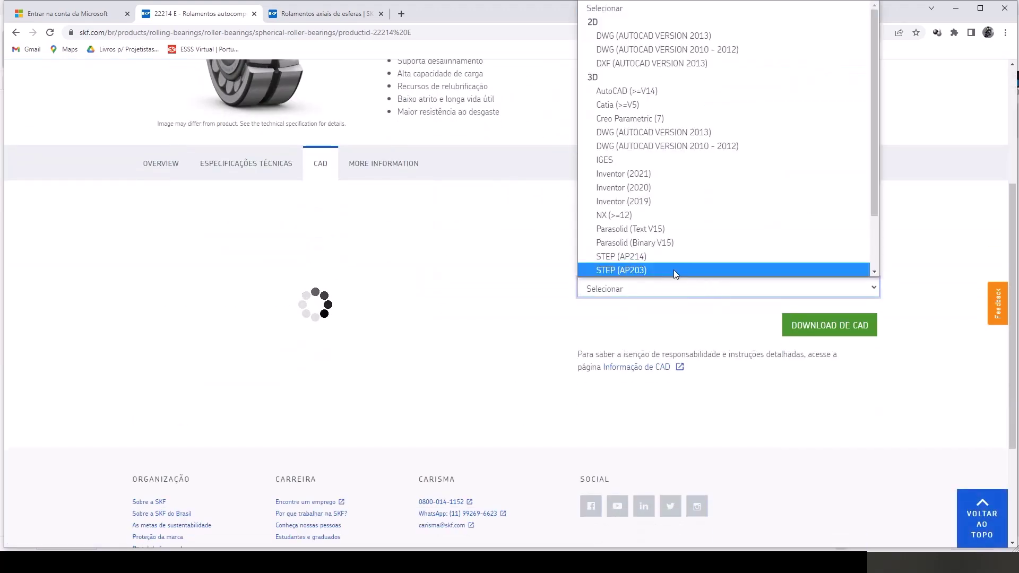
pyautogui.scroll(-2, 673, 270)
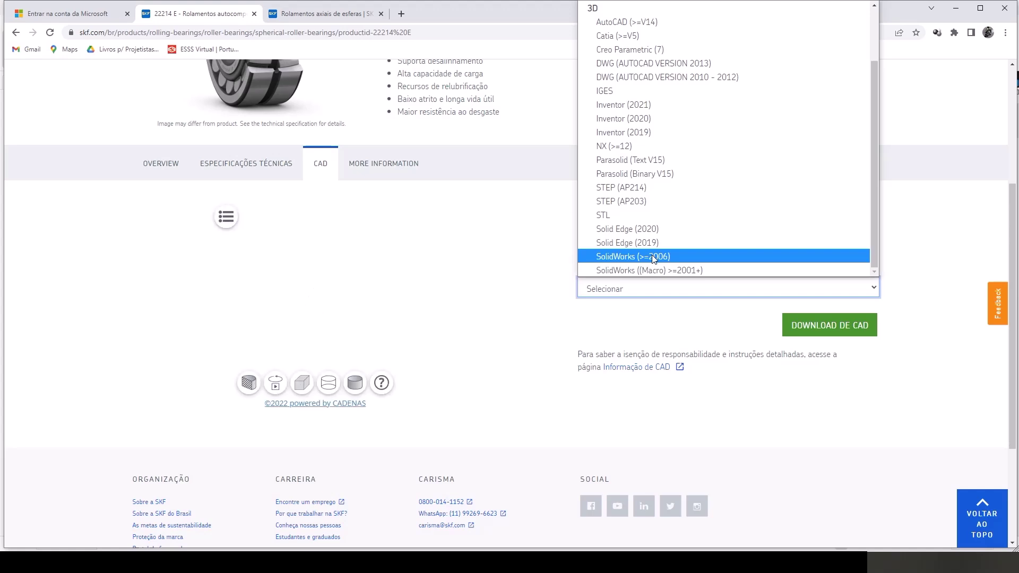
pyautogui.scroll(2, 652, 255)
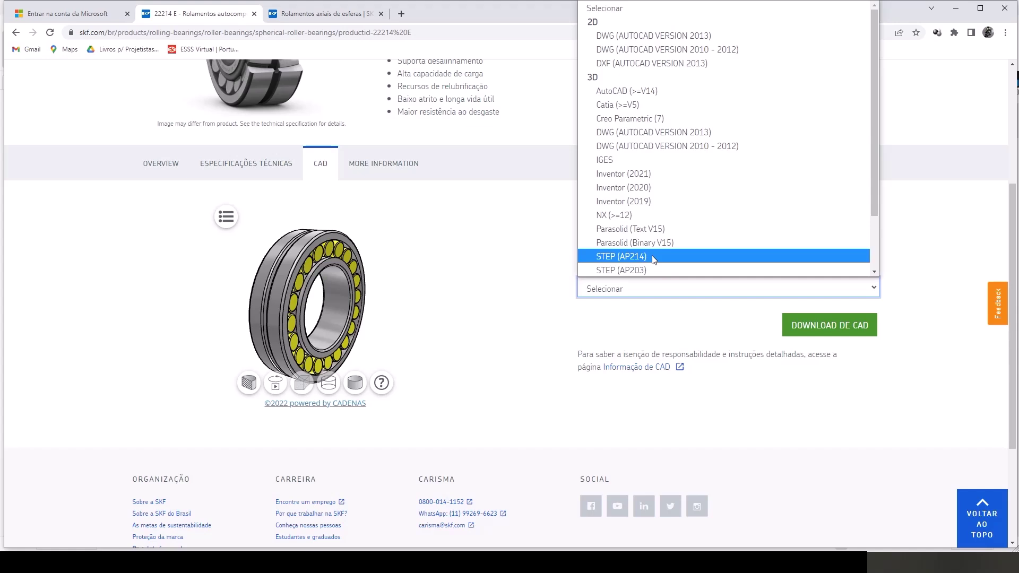
pyautogui.scroll(-2, 652, 258)
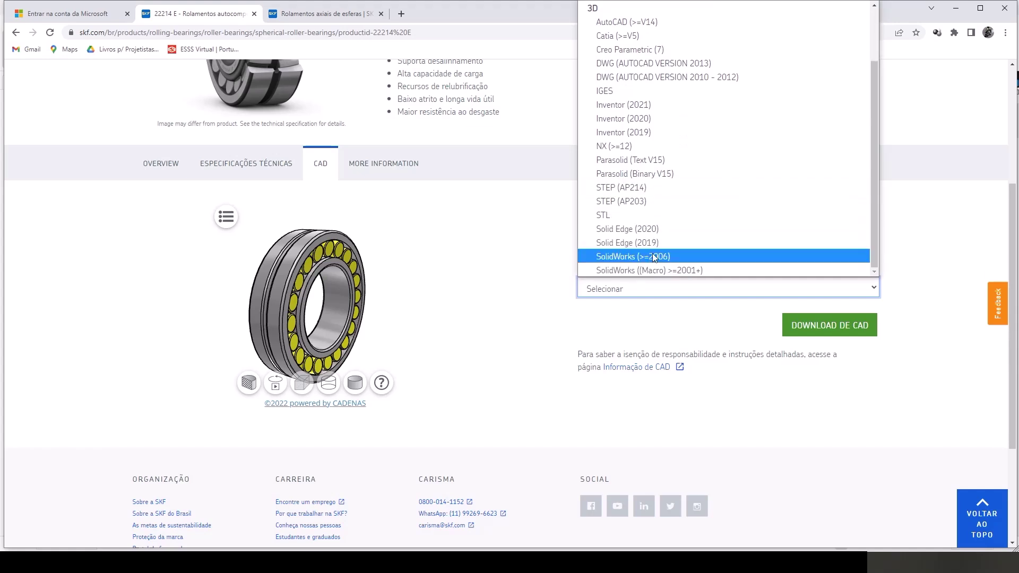
pyautogui.click(676, 256)
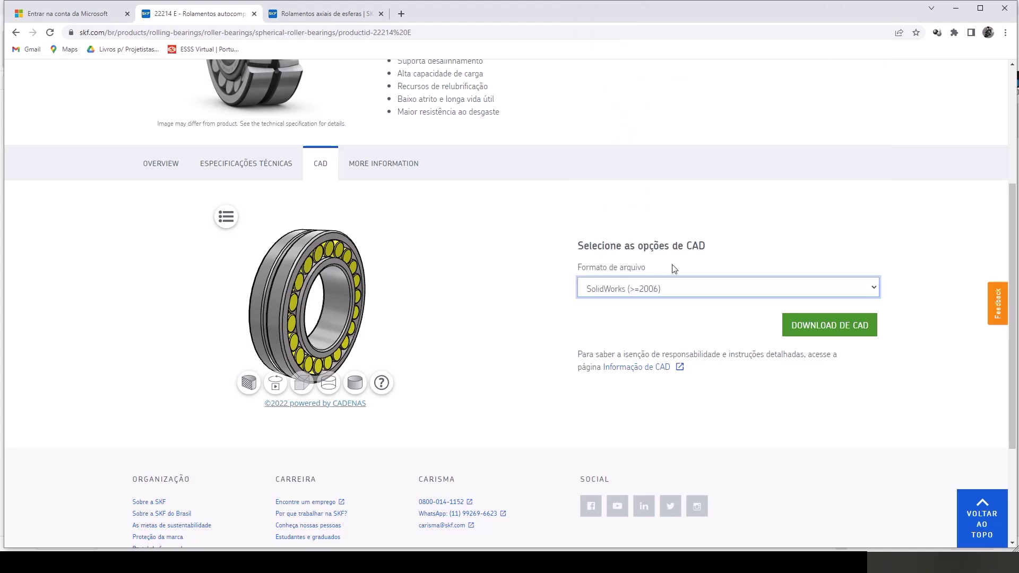
pyautogui.click(812, 322)
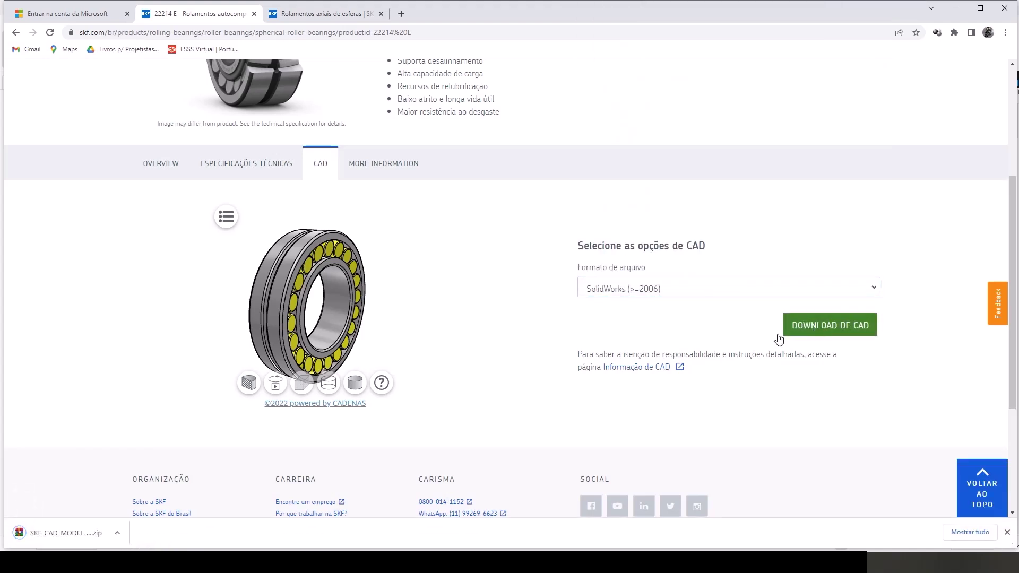
pyautogui.scroll(4, 194, 181)
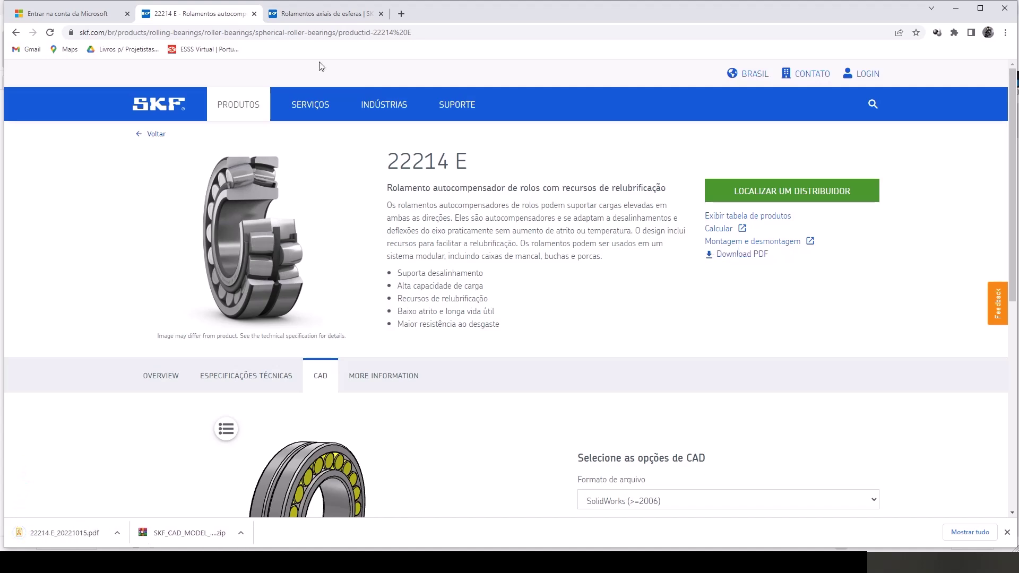
pyautogui.click(232, 112)
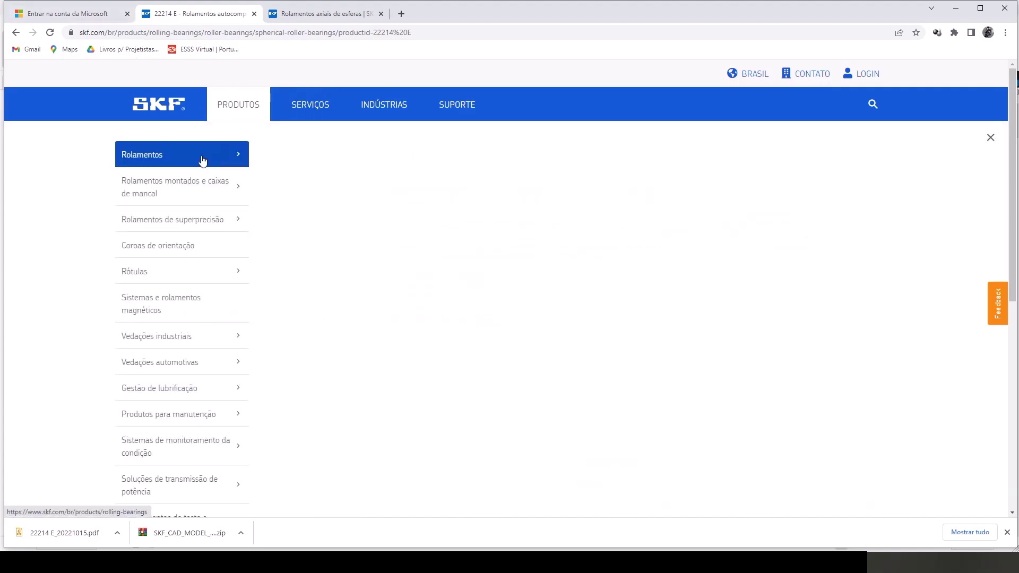
# - Return to the general rolling bearings page and scroll to its product types
pyautogui.click(16, 33)
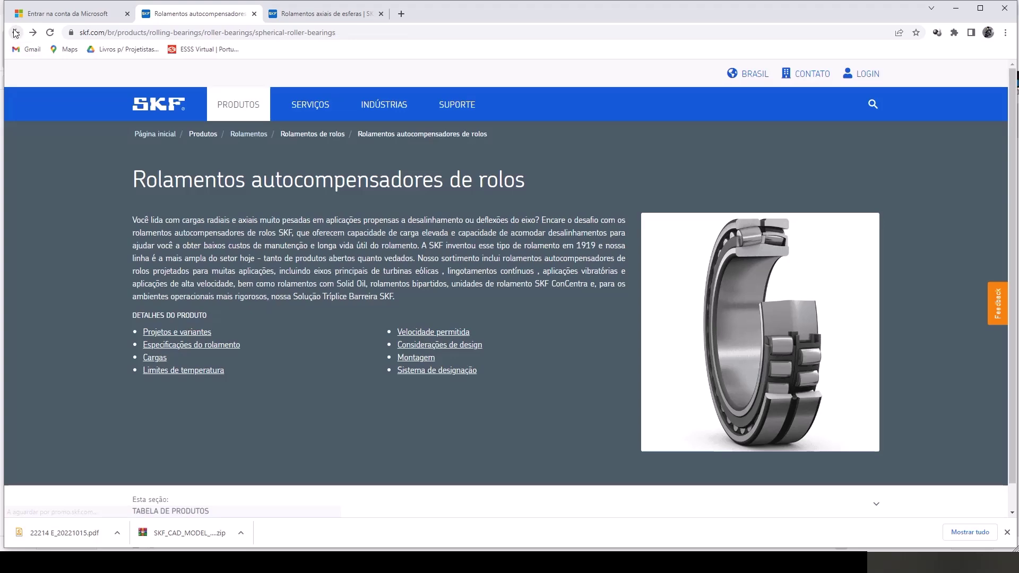
pyautogui.click(246, 133)
pyautogui.scroll(-3, 565, 343)
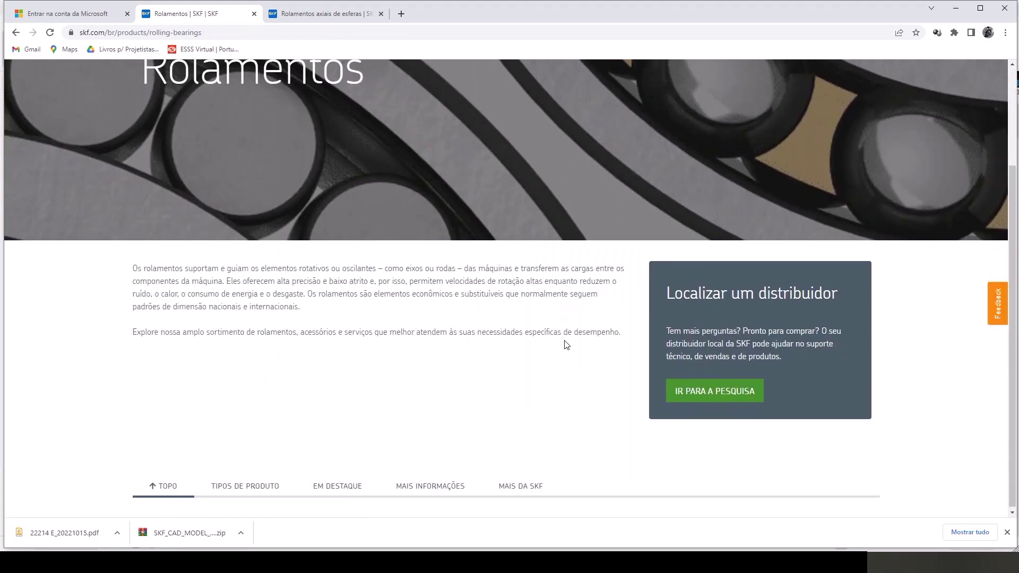
pyautogui.scroll(-2, 565, 344)
pyautogui.scroll(-5, 564, 343)
pyautogui.scroll(-3, 563, 343)
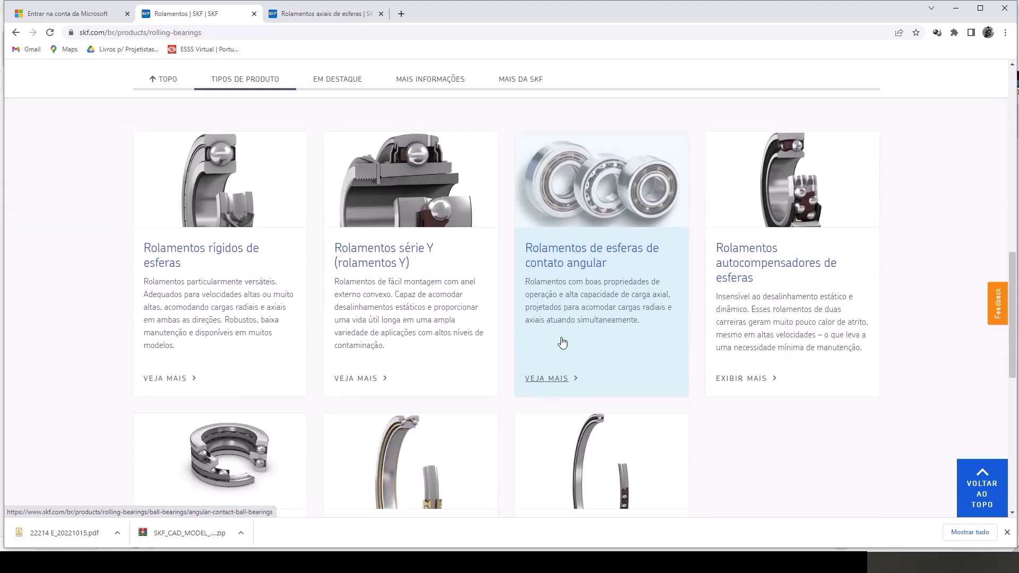
pyautogui.scroll(-2, 562, 343)
pyautogui.scroll(-1, 589, 432)
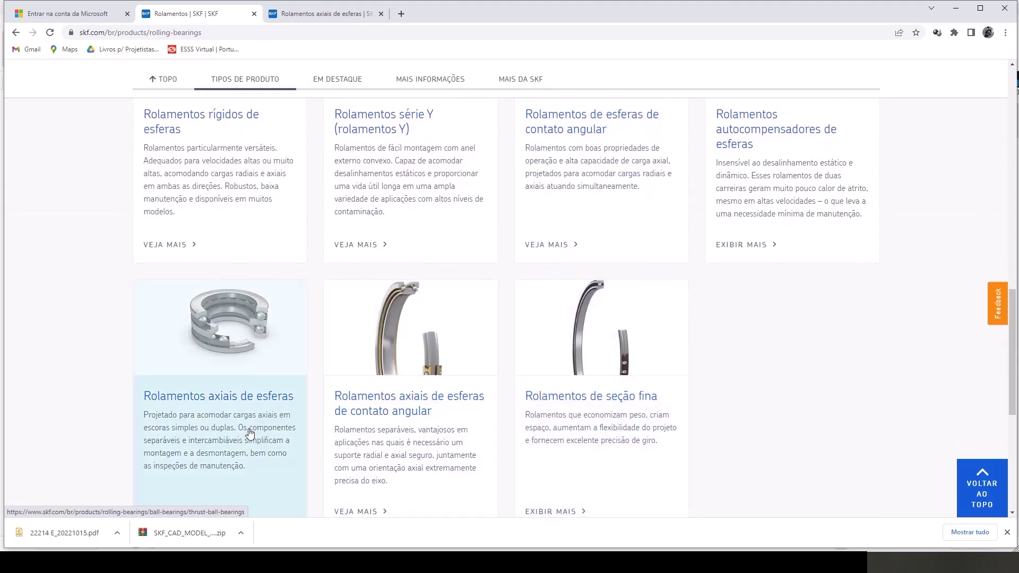
# - Open thrust ball bearings and filter outside diameter to 110–110 mm
pyautogui.click(224, 397)
pyautogui.scroll(-1, 576, 333)
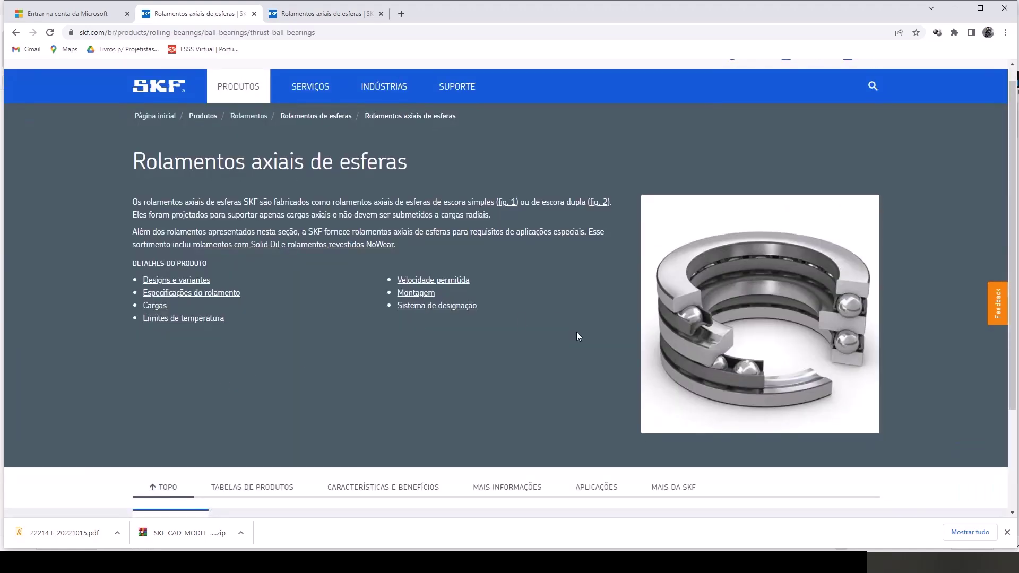
pyautogui.scroll(-3, 701, 332)
pyautogui.scroll(-3, 701, 329)
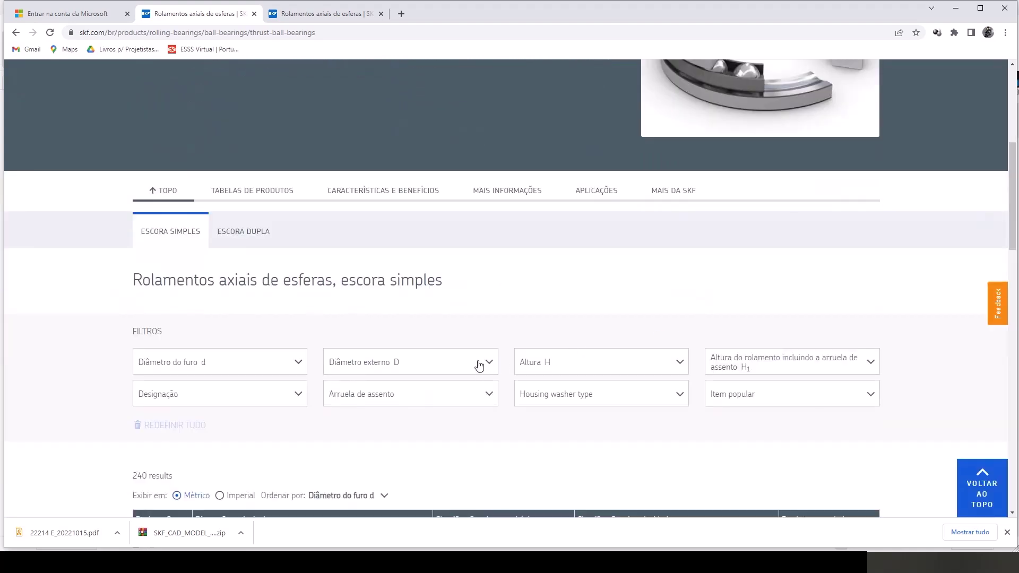
pyautogui.click(479, 366)
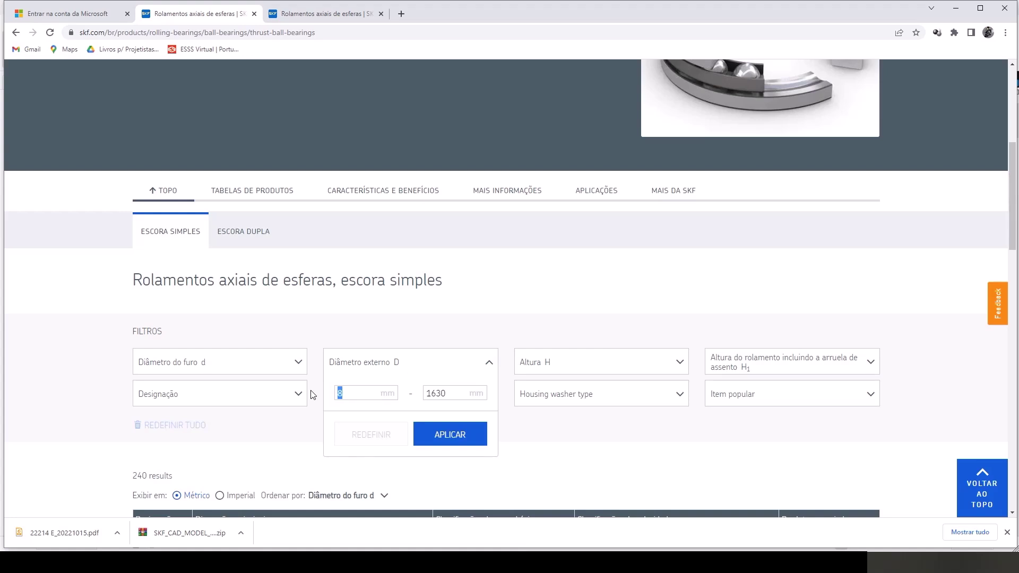
pyautogui.doubleClick(448, 391)
pyautogui.write('110')
pyautogui.click(462, 439)
# - Open the 51117 product page and compare it with the saved 51109 datasheet
pyautogui.scroll(-2, 488, 413)
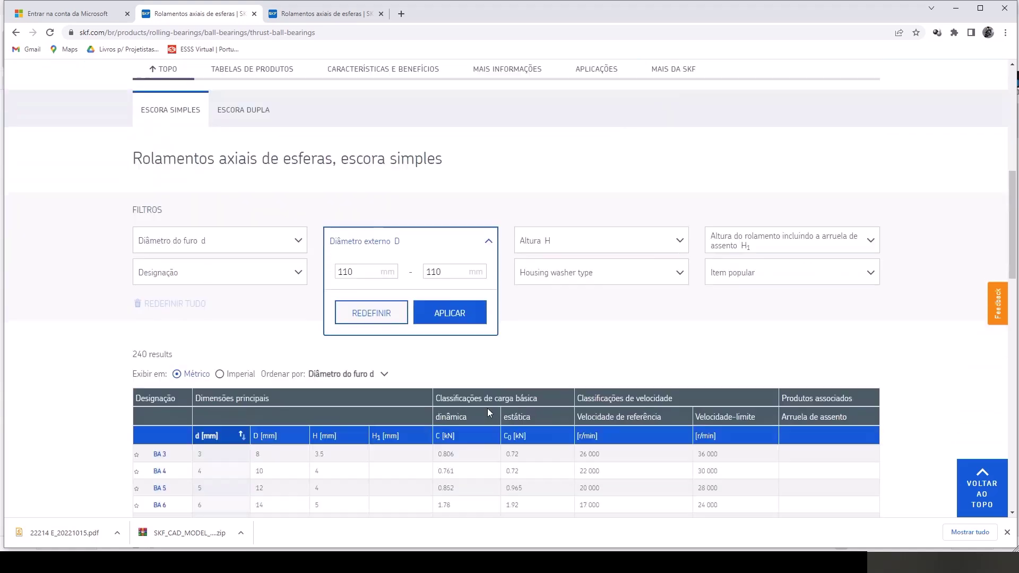
pyautogui.scroll(-4, 489, 413)
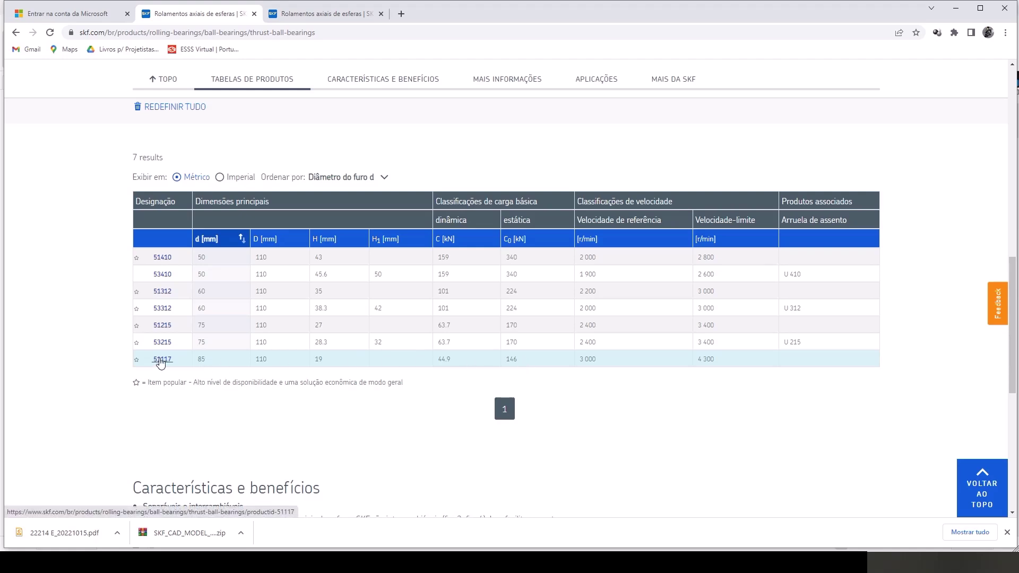
pyautogui.click(161, 360)
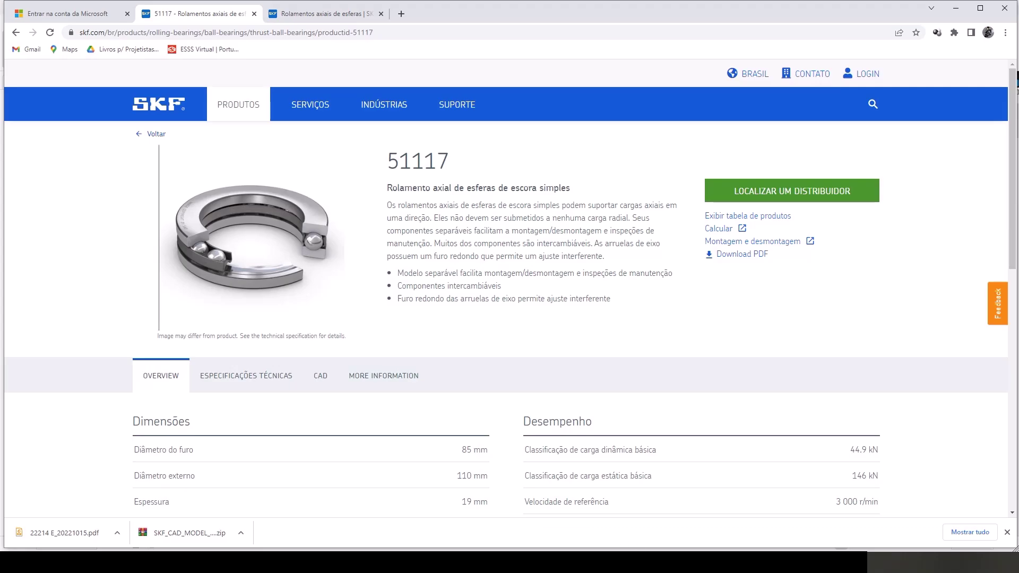
pyautogui.hotkey('alt', 'Tab')
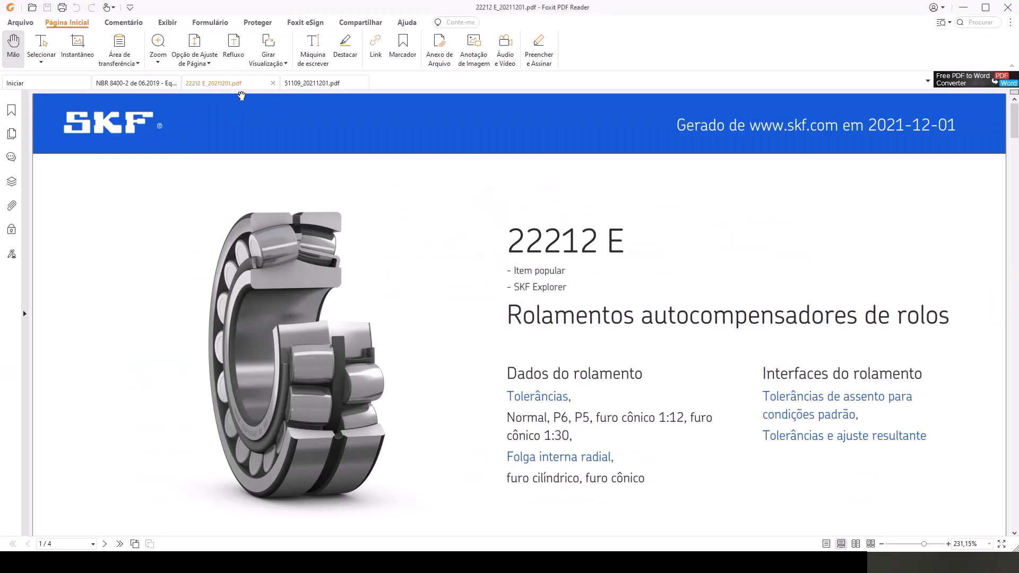
pyautogui.click(317, 85)
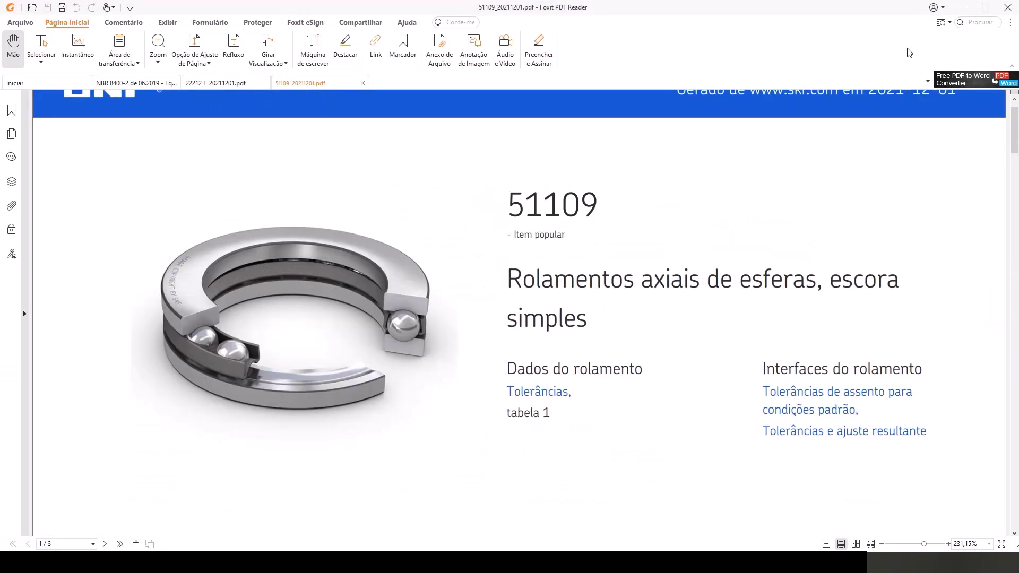
pyautogui.click(962, 9)
# - Review the 51117 specs: 85 mm bore, 110 mm outside diameter, 19 mm height
pyautogui.scroll(-4, 597, 252)
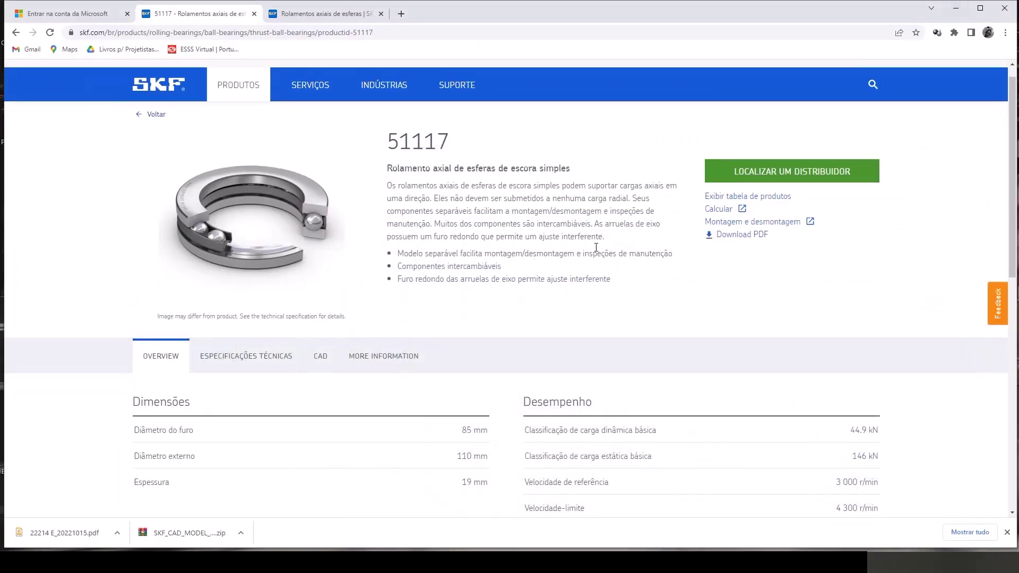
pyautogui.scroll(-2, 597, 252)
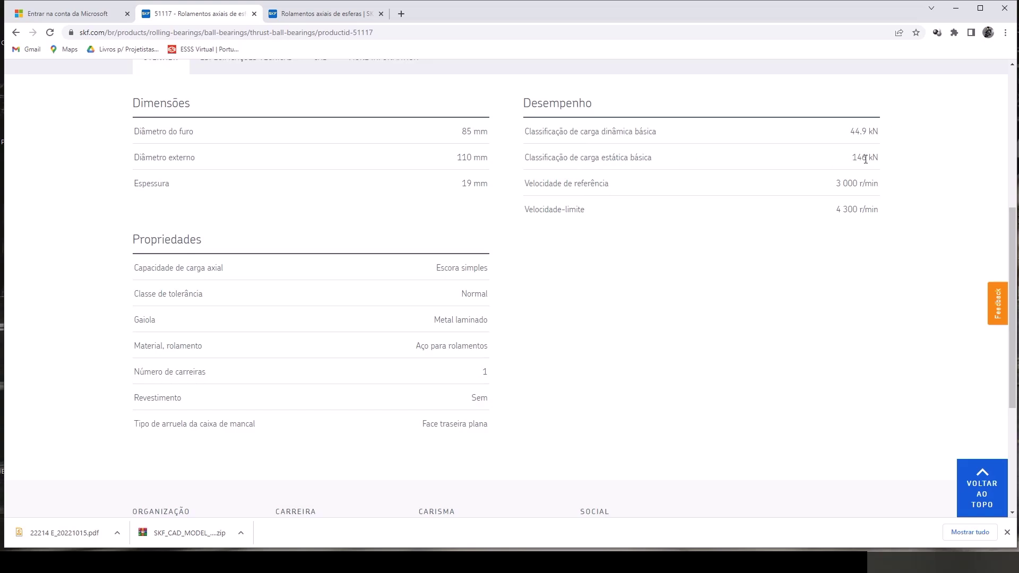
pyautogui.scroll(-2, 867, 159)
pyautogui.scroll(-2, 867, 163)
pyautogui.scroll(3, 867, 163)
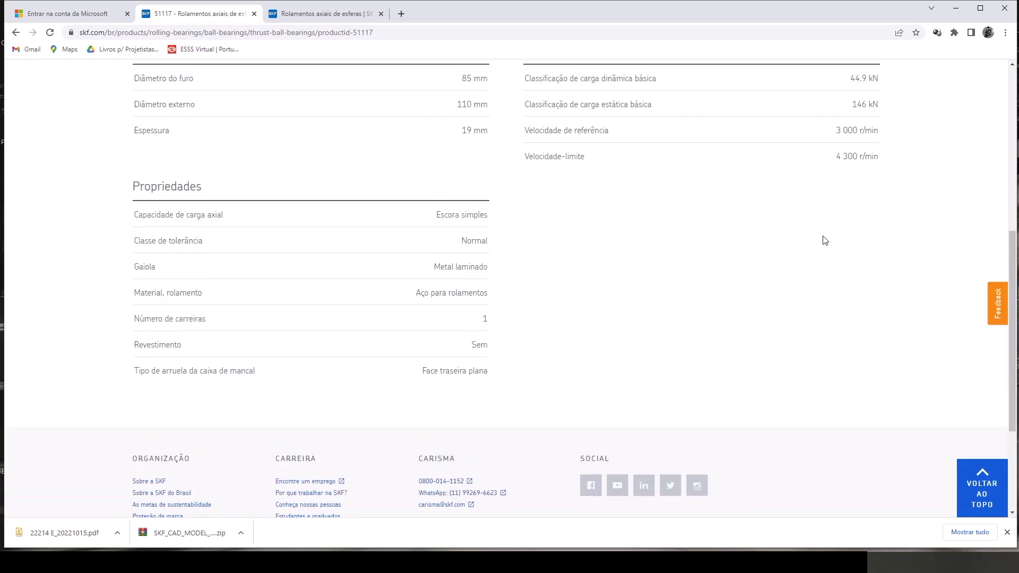
pyautogui.scroll(3, 825, 241)
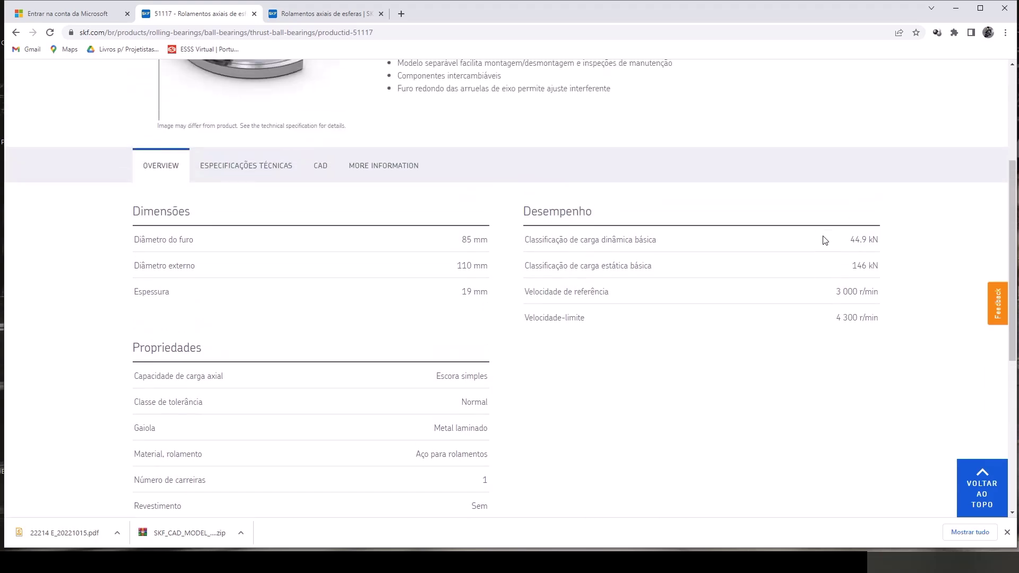
pyautogui.scroll(1, 825, 241)
pyautogui.scroll(1, 825, 241)
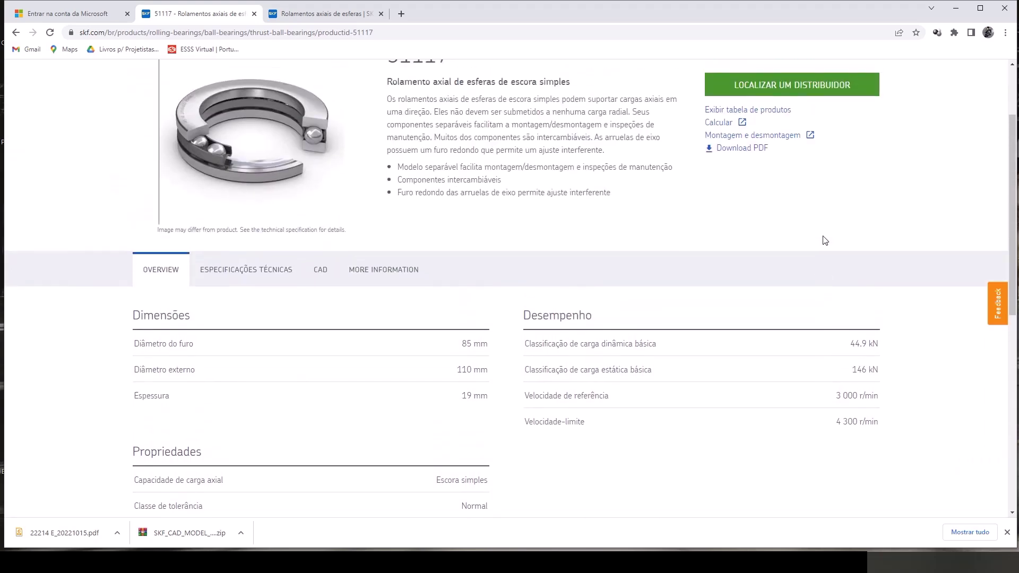
pyautogui.scroll(-4, 825, 241)
pyautogui.scroll(4, 826, 241)
pyautogui.scroll(2, 825, 241)
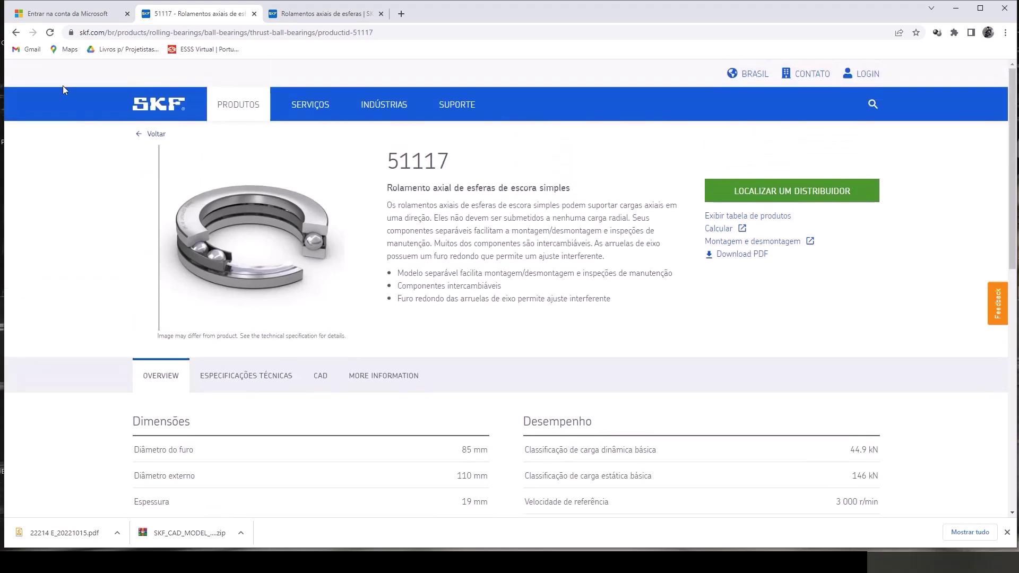
# - Return to the seven 110 mm thrust ball bearing results, 51117 rated 44.9/146 kN
pyautogui.click(15, 33)
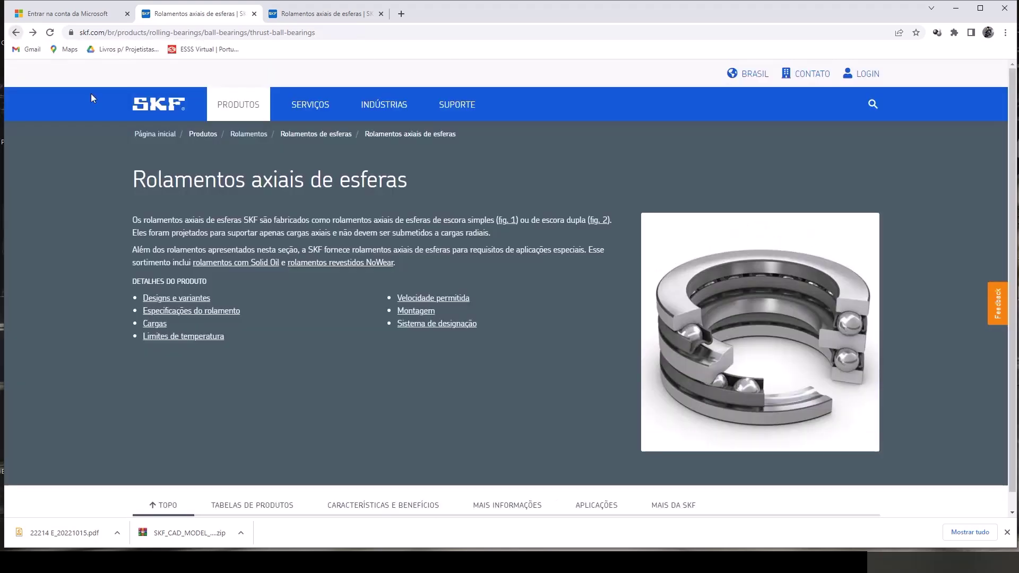
pyautogui.scroll(-3, 474, 371)
pyautogui.scroll(-6, 474, 371)
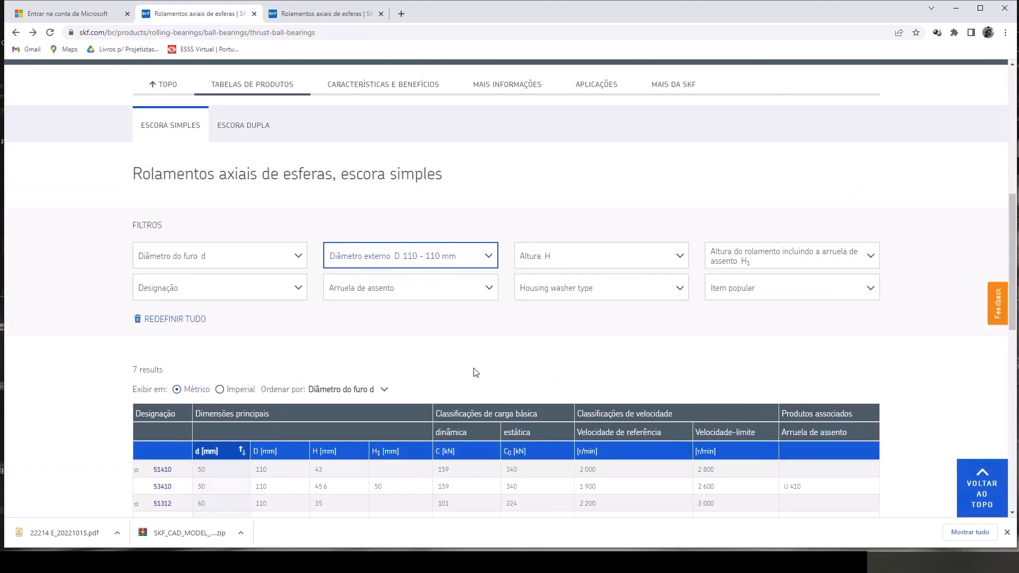
pyautogui.scroll(-4, 475, 371)
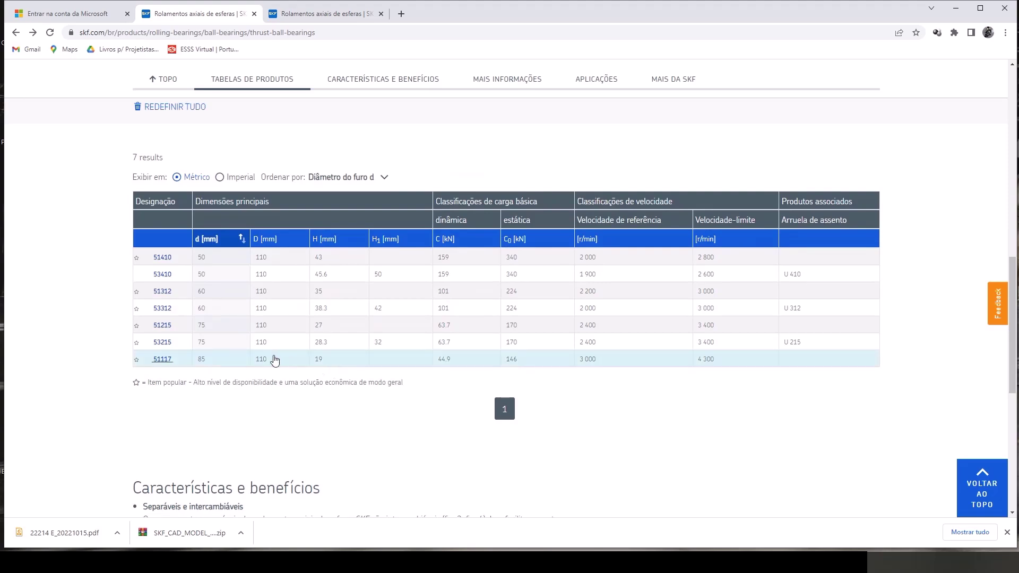
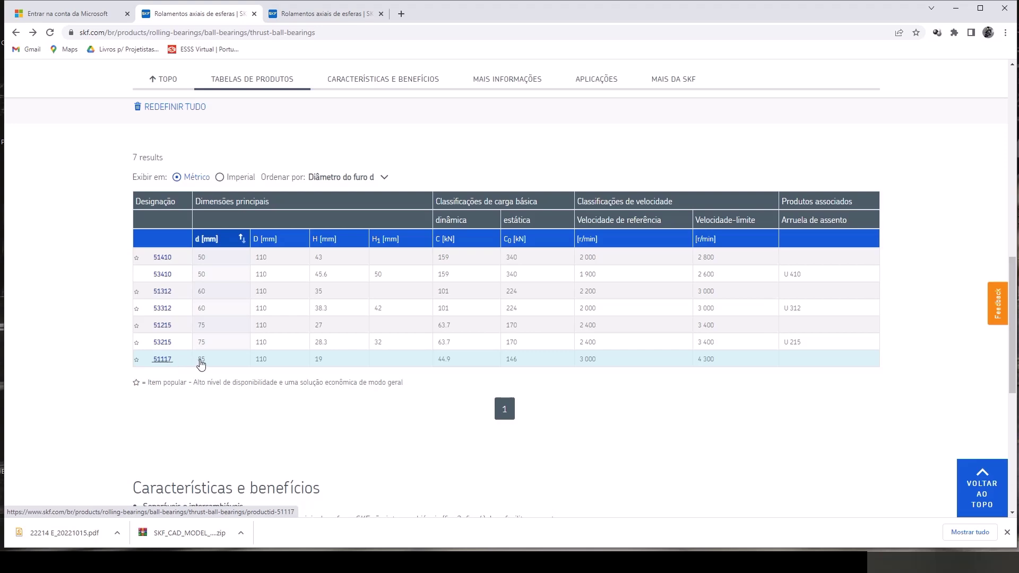
# - In the SOLIDWORKS assembly, dimension the swing arm's top pin edge, reading an 80 mm diameter
pyautogui.scroll(1, 200, 364)
pyautogui.scroll(4, 205, 363)
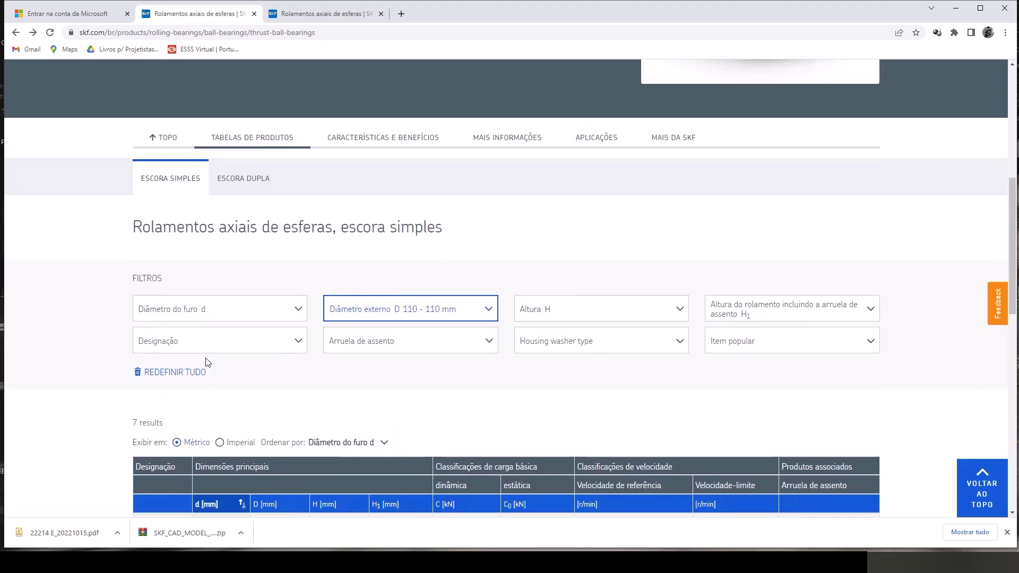
pyautogui.scroll(-3, 208, 363)
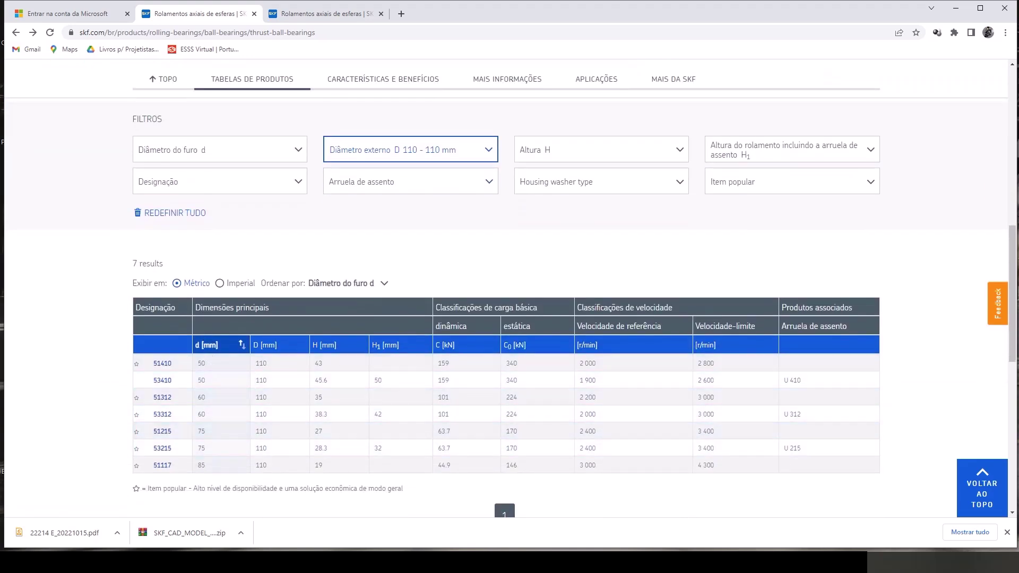
pyautogui.click(354, 525)
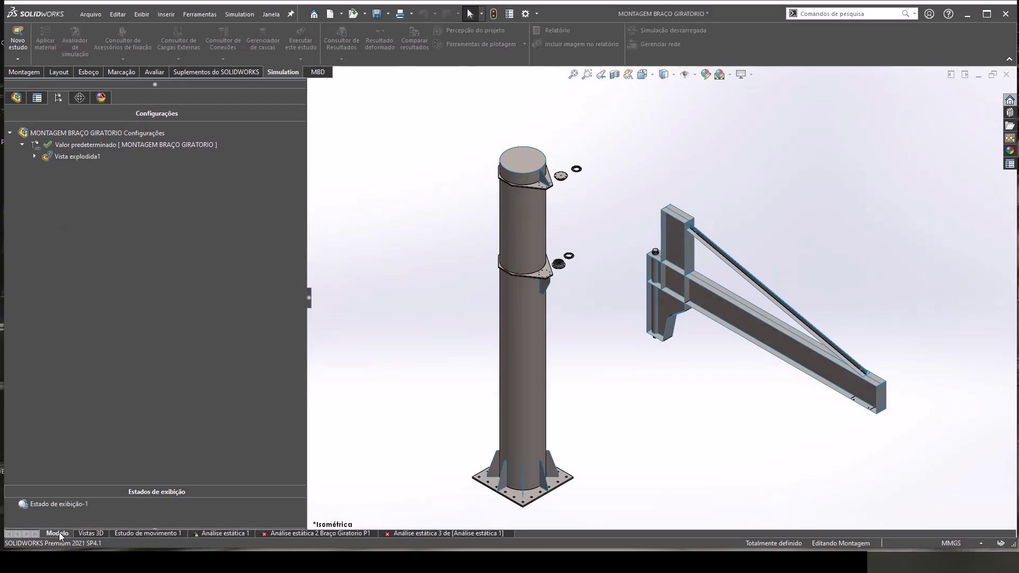
pyautogui.click(24, 72)
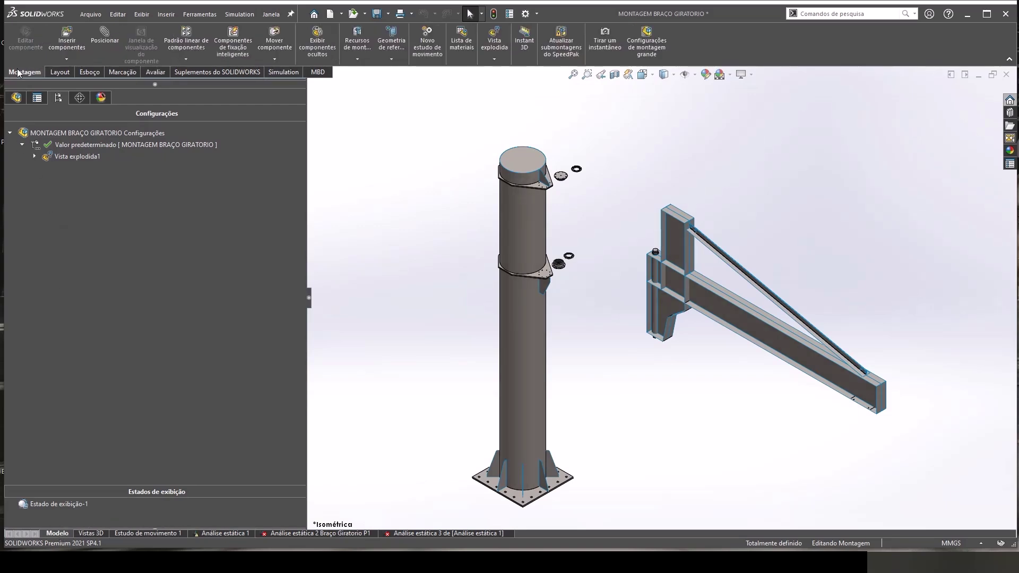
pyautogui.click(89, 72)
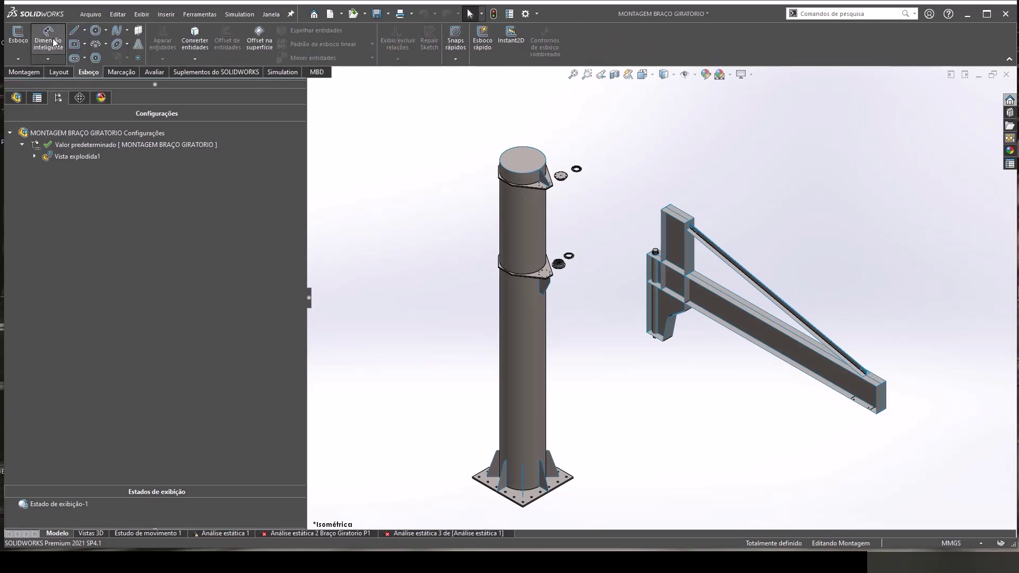
pyautogui.click(48, 40)
pyautogui.scroll(-2, 713, 312)
pyautogui.scroll(-3, 553, 189)
pyautogui.scroll(-3, 589, 212)
pyautogui.scroll(-2, 593, 215)
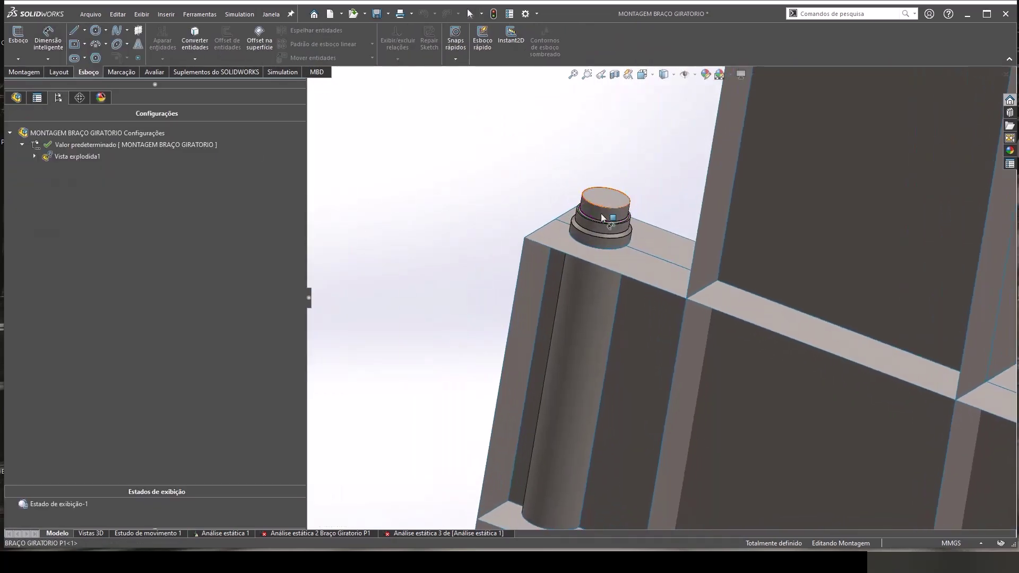
pyautogui.click(593, 215)
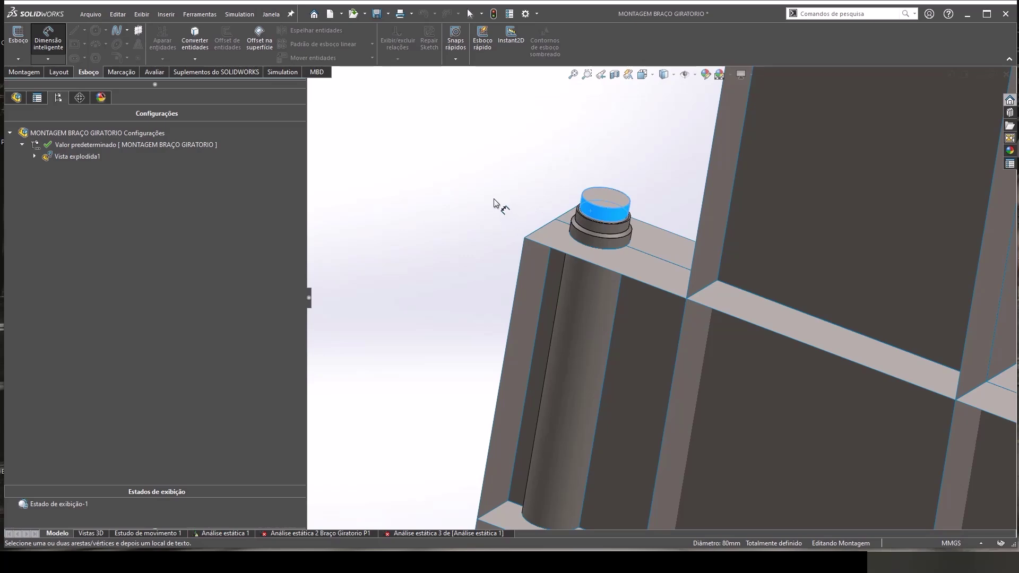
# - Exit dimensioning and open the swing arm part on its own
pyautogui.click(591, 208)
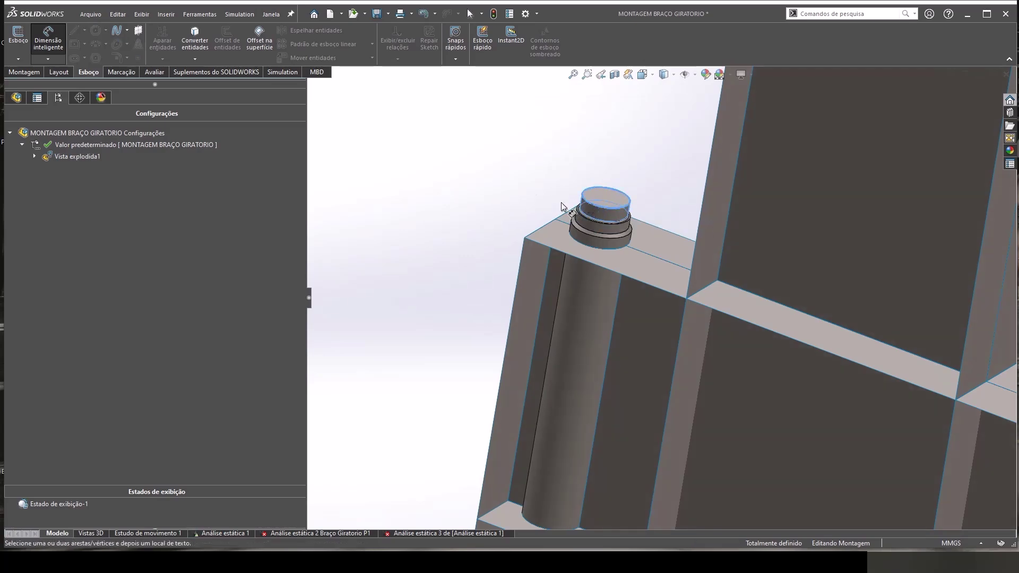
pyautogui.press('Escape')
pyautogui.press('Escape')
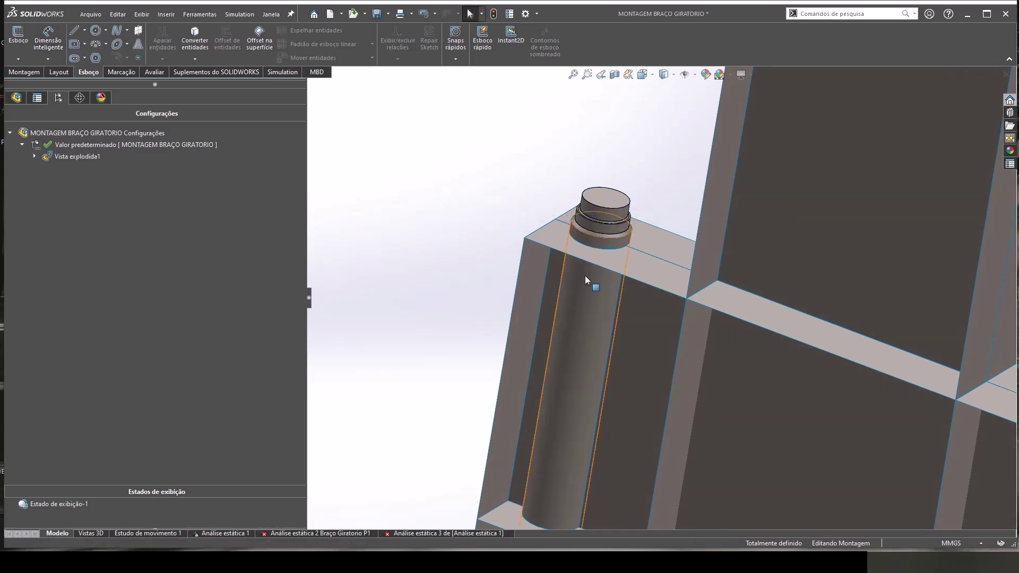
pyautogui.rightClick(588, 273)
pyautogui.click(599, 162)
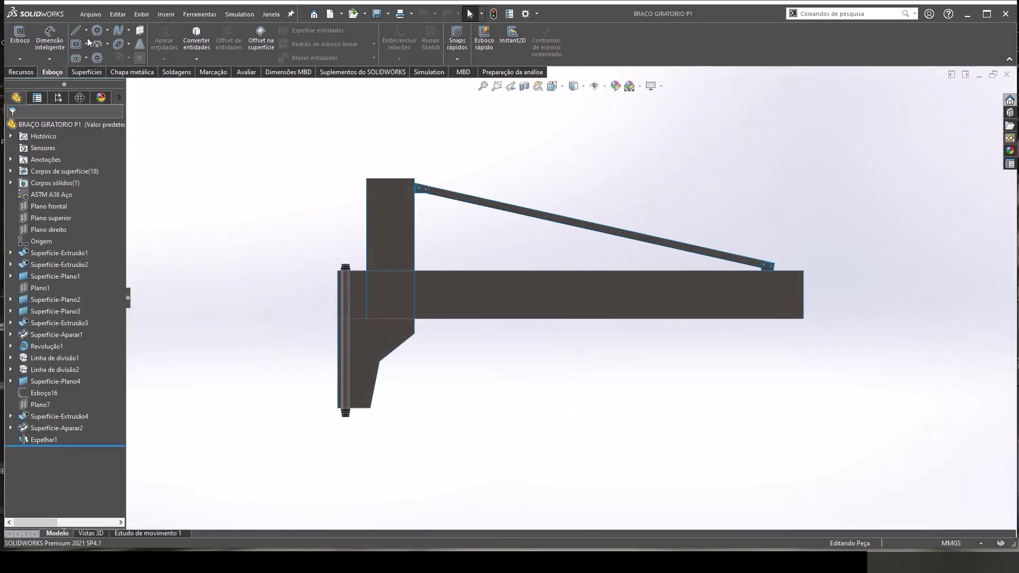
# - Add a Ø80.00 mm diameter dimension to the top pin edge of BRAÇO GIRATORIO P1
pyautogui.click(58, 36)
pyautogui.scroll(-5, 328, 288)
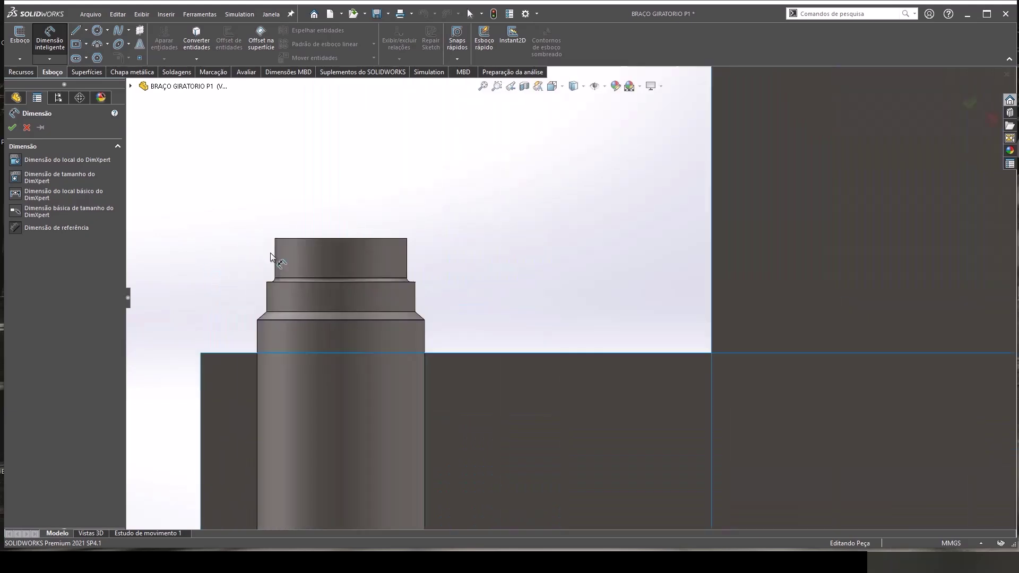
pyautogui.moveTo(327, 288)
pyautogui.mouseDown(button='middle')
pyautogui.moveTo(307, 325)
pyautogui.moveTo(303, 315)
pyautogui.mouseUp(button='middle')
pyautogui.click(291, 230)
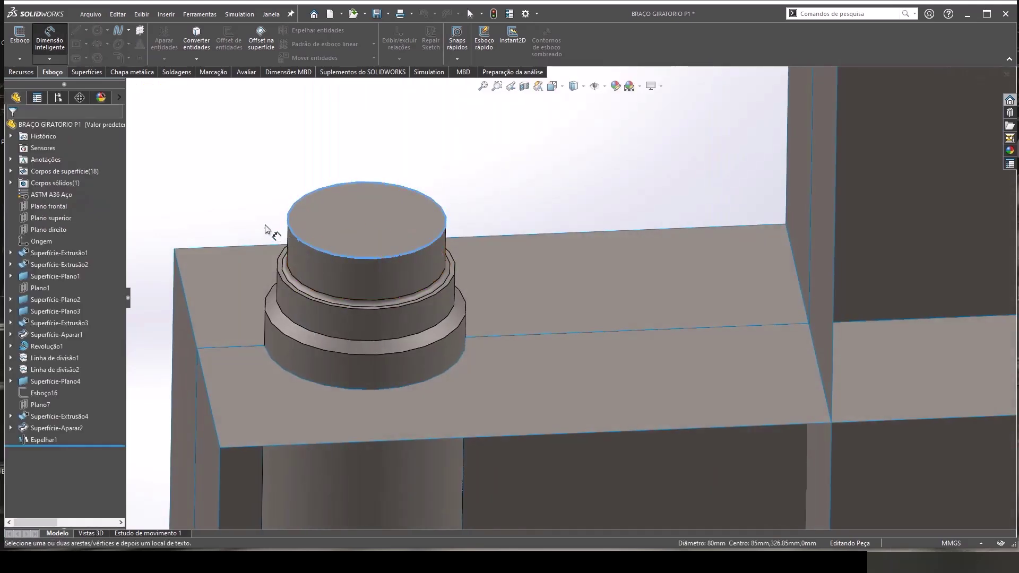
pyautogui.moveTo(228, 186); pyautogui.dragTo(229, 227, button='middle')
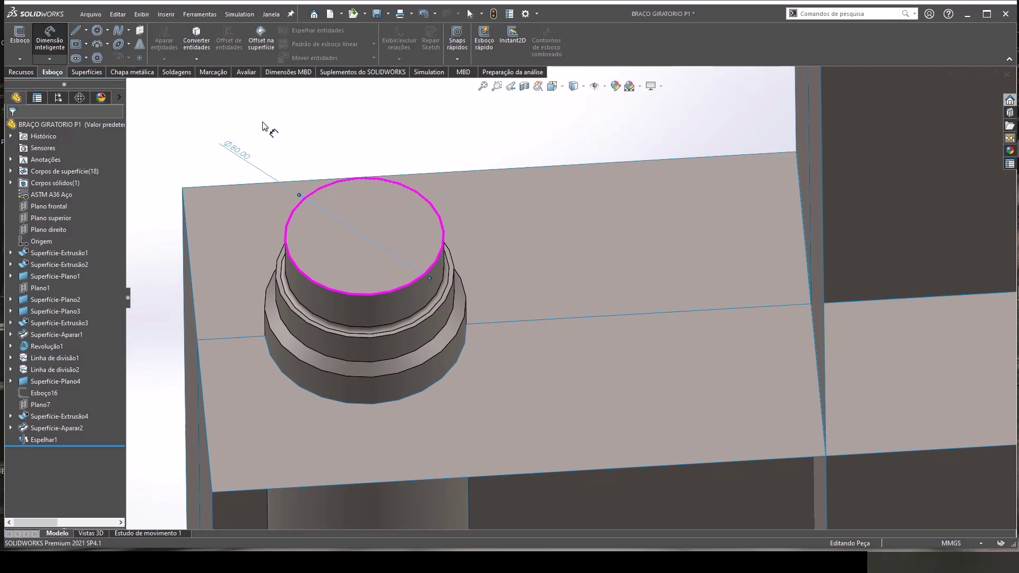
pyautogui.scroll(5, 510, 274)
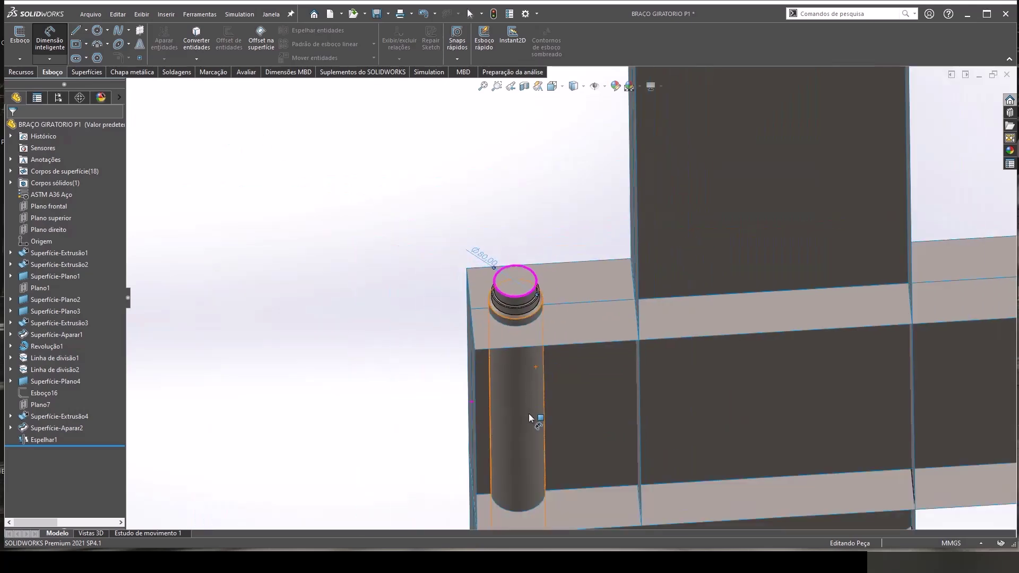
pyautogui.moveTo(535, 416); pyautogui.dragTo(557, 292, button='middle')
# - Dimension the lower pin's bottom edge, showing a Φ70.10 mm diameter
pyautogui.scroll(-5, 549, 426)
pyautogui.moveTo(550, 426); pyautogui.dragTo(531, 403, button='middle')
pyautogui.scroll(-3, 533, 415)
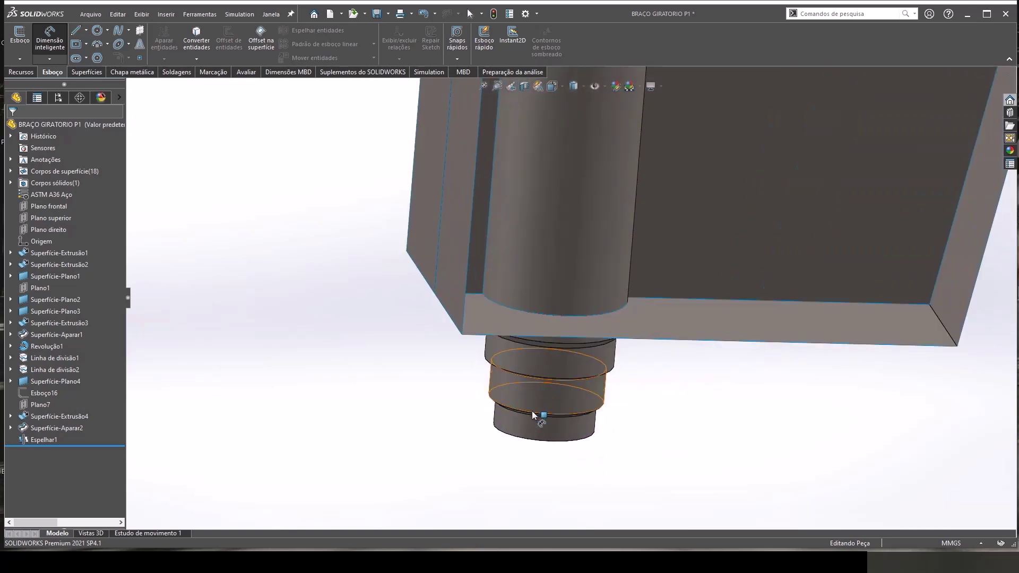
pyautogui.click(525, 431)
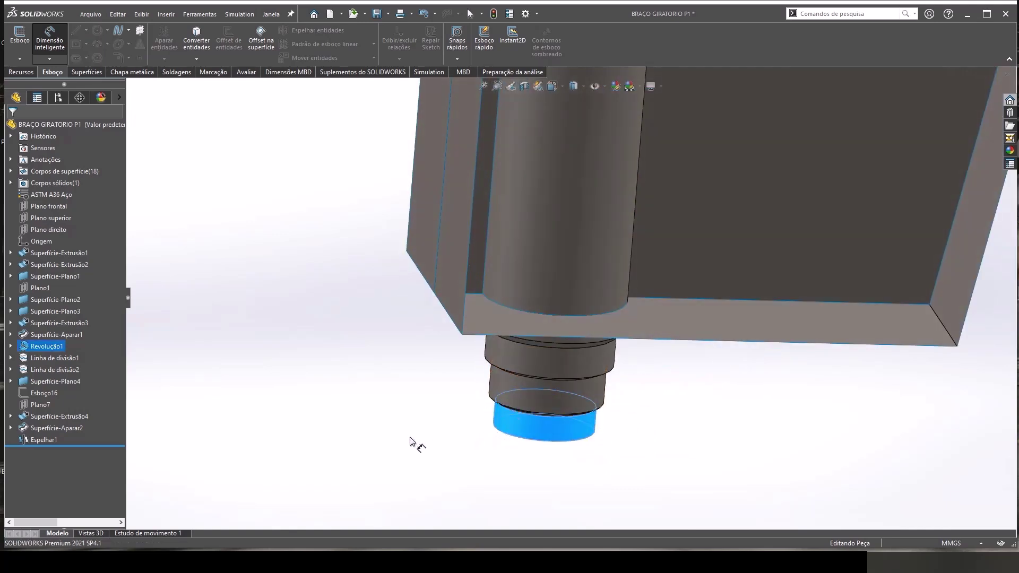
pyautogui.click(503, 437)
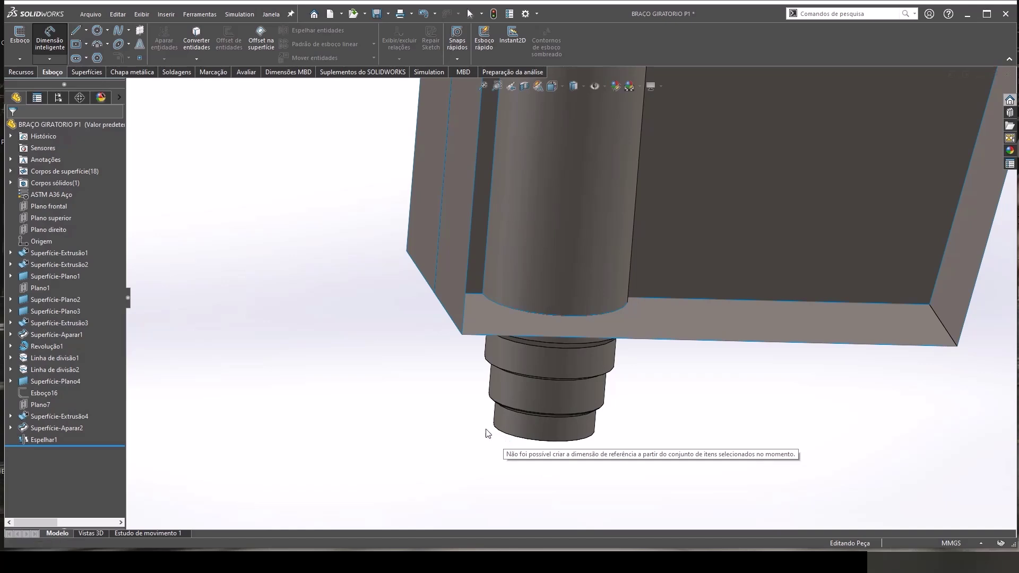
pyautogui.click(56, 42)
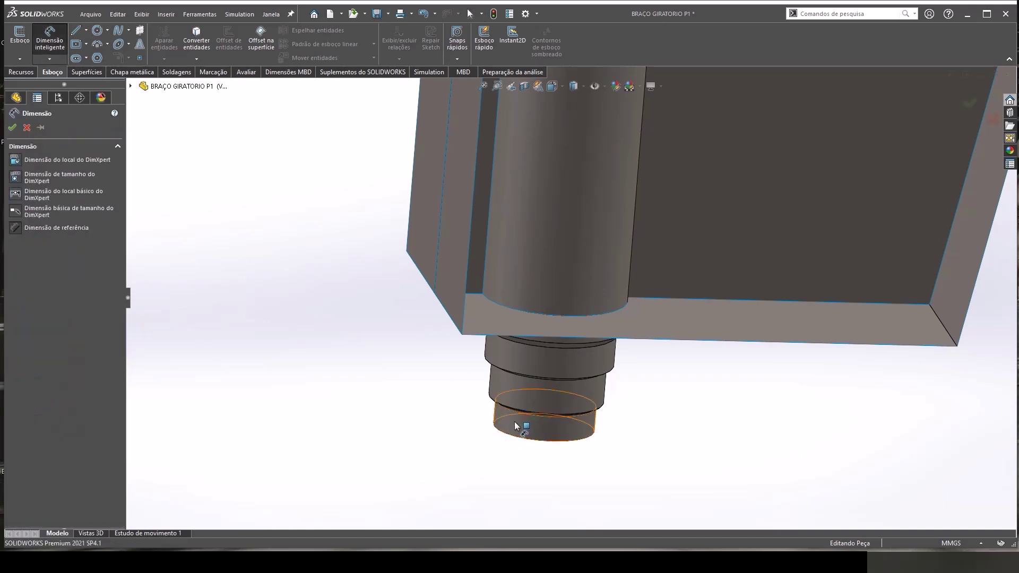
pyautogui.click(508, 438)
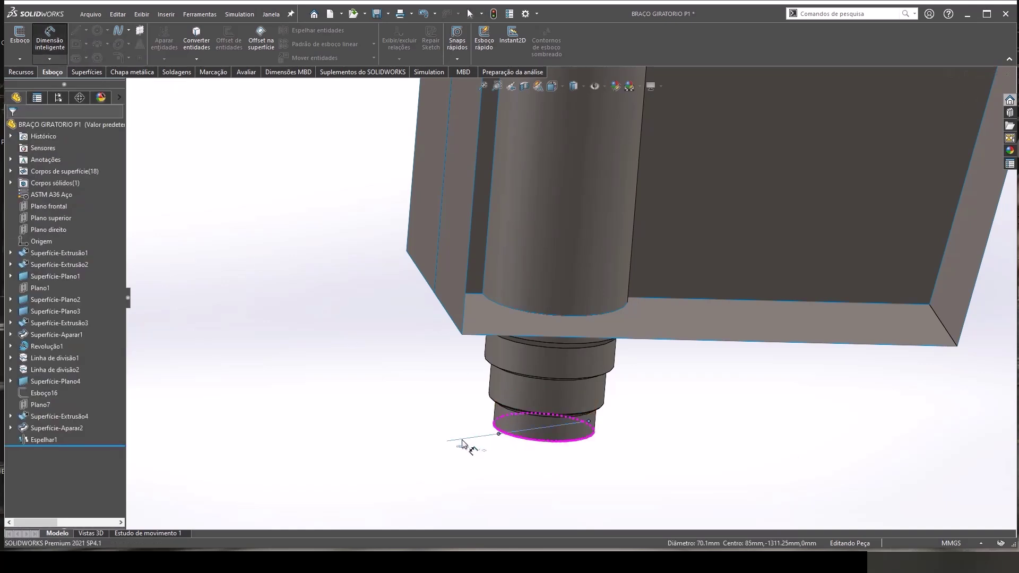
pyautogui.scroll(-2, 456, 481)
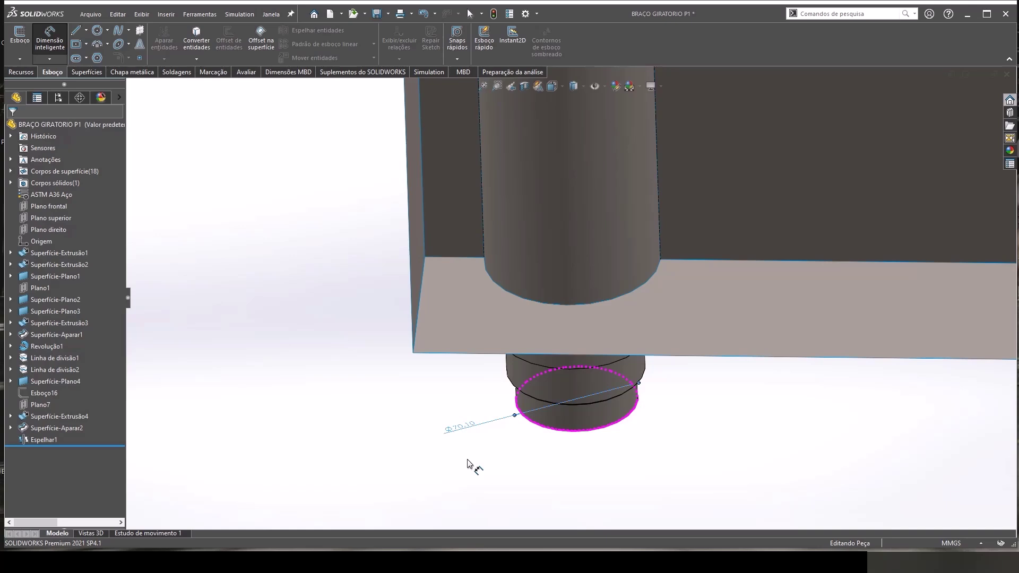
pyautogui.press('Escape')
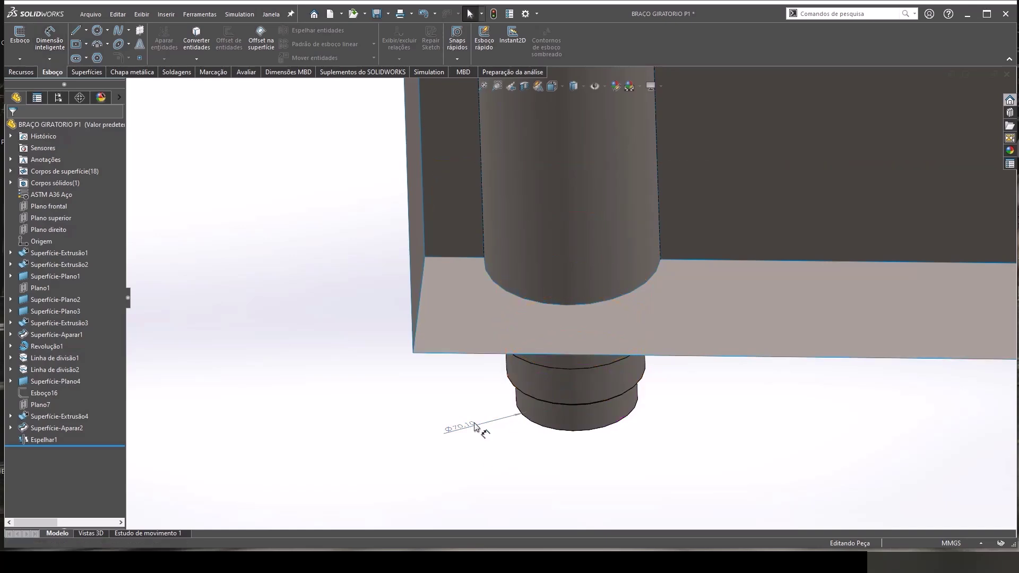
# - Dimension the lower pin's upper step edge, reading Ø80 mm
pyautogui.moveTo(462, 423)
pyautogui.mouseDown(button='middle')
pyautogui.moveTo(523, 378)
pyautogui.moveTo(519, 364)
pyautogui.mouseUp(button='middle')
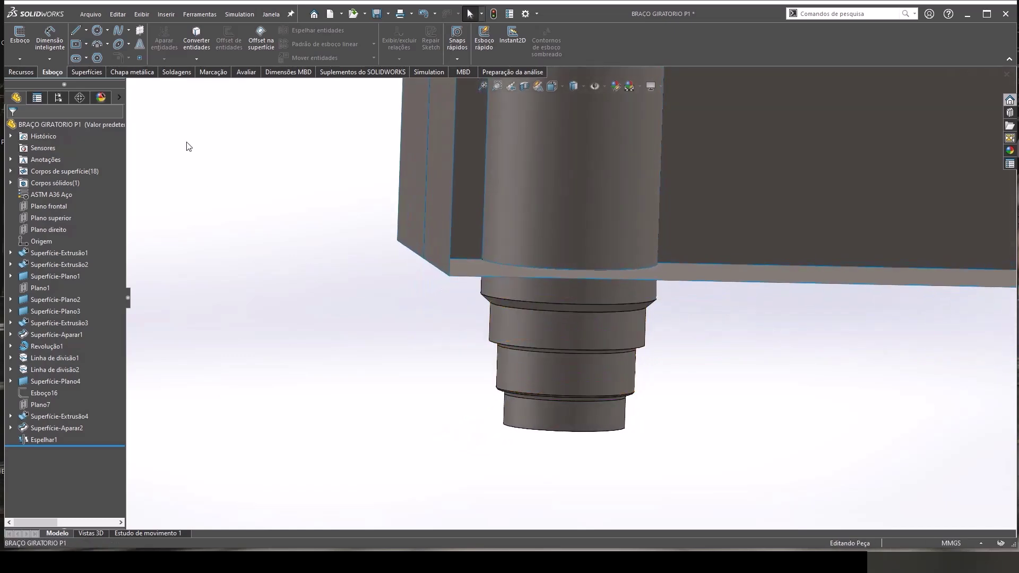
pyautogui.click(50, 38)
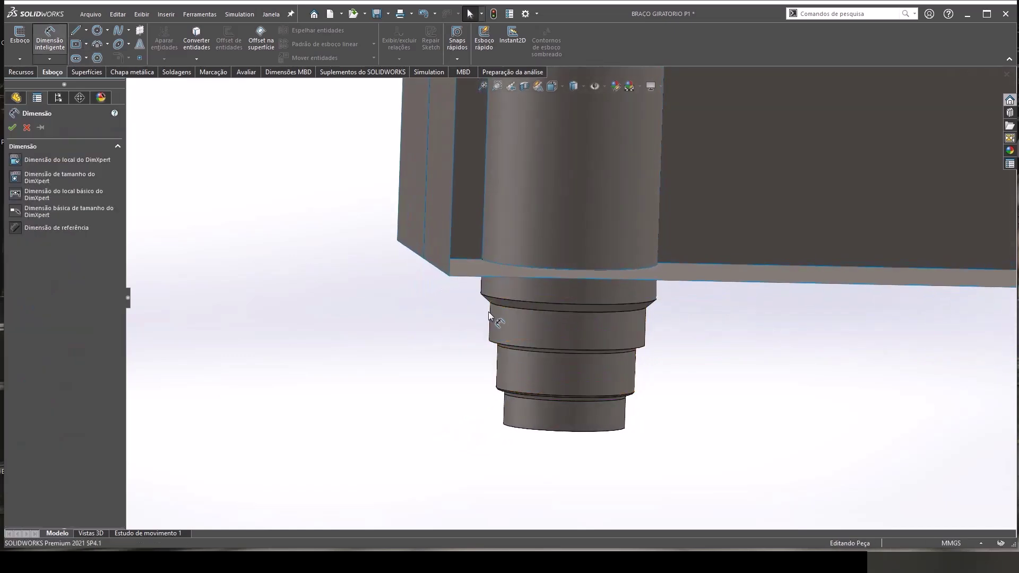
pyautogui.click(509, 394)
pyautogui.moveTo(455, 391); pyautogui.dragTo(444, 394, button='middle')
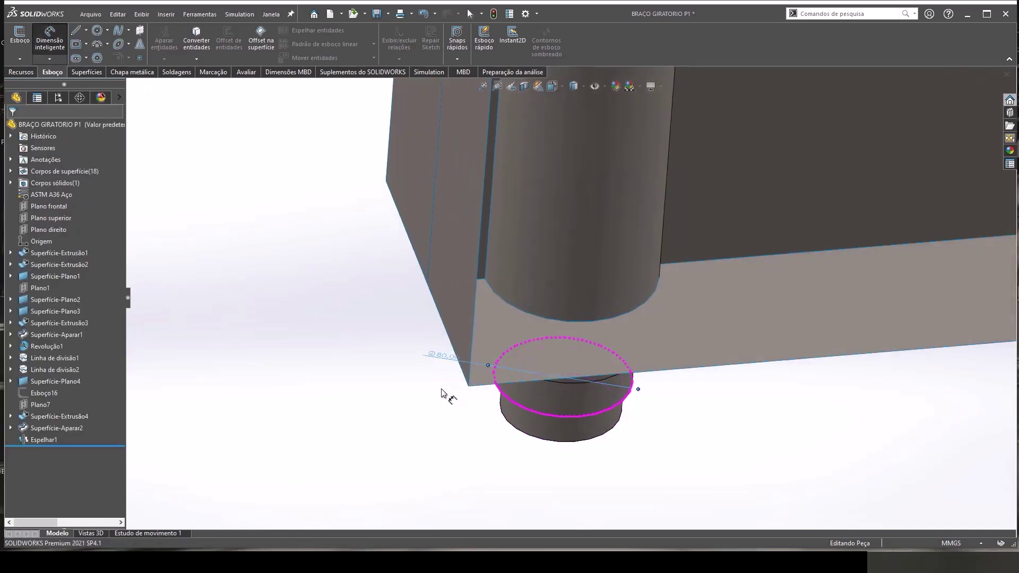
pyautogui.press('Escape')
pyautogui.press('Escape')
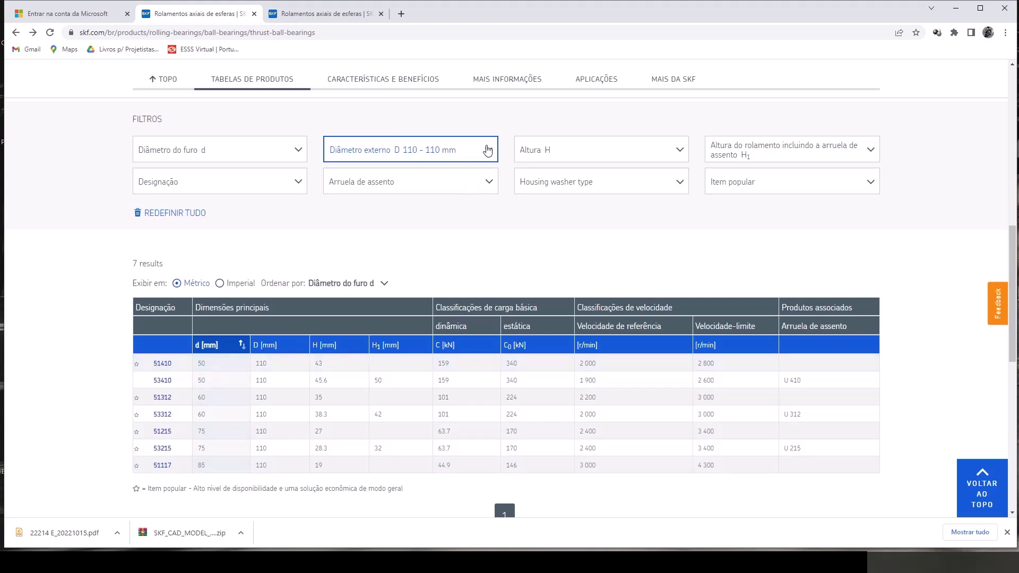
# - Edit the upper limit value in the bore diameter filter
pyautogui.click(262, 154)
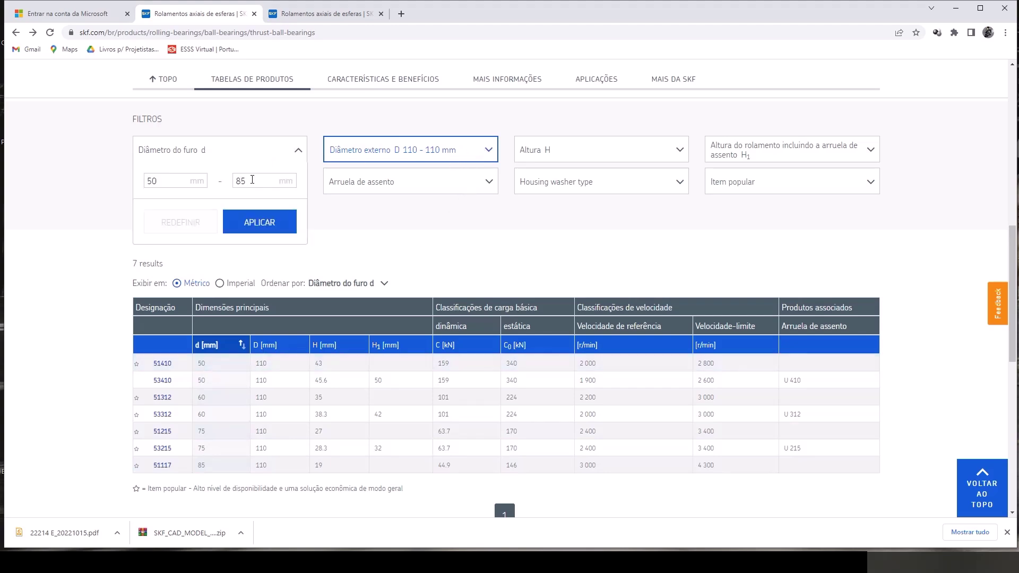
pyautogui.moveTo(250, 179); pyautogui.dragTo(207, 182)
pyautogui.write('70')
pyautogui.click(365, 212)
# - Set the outer diameter filter to 100–120 mm and apply it
pyautogui.click(491, 151)
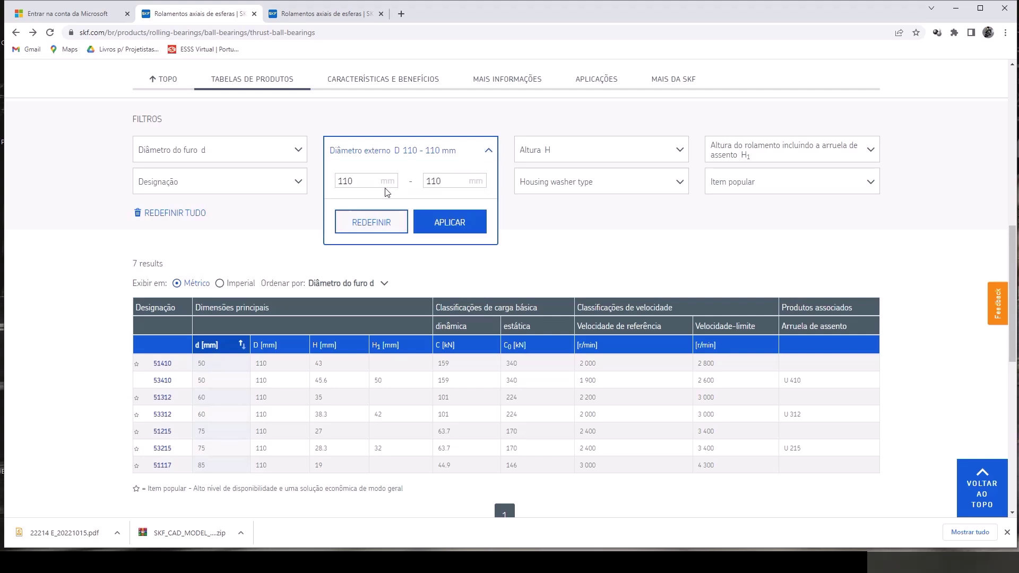
pyautogui.moveTo(385, 187); pyautogui.dragTo(272, 183)
pyautogui.write('100')
pyautogui.press('Tab')
pyautogui.write('120')
pyautogui.click(453, 223)
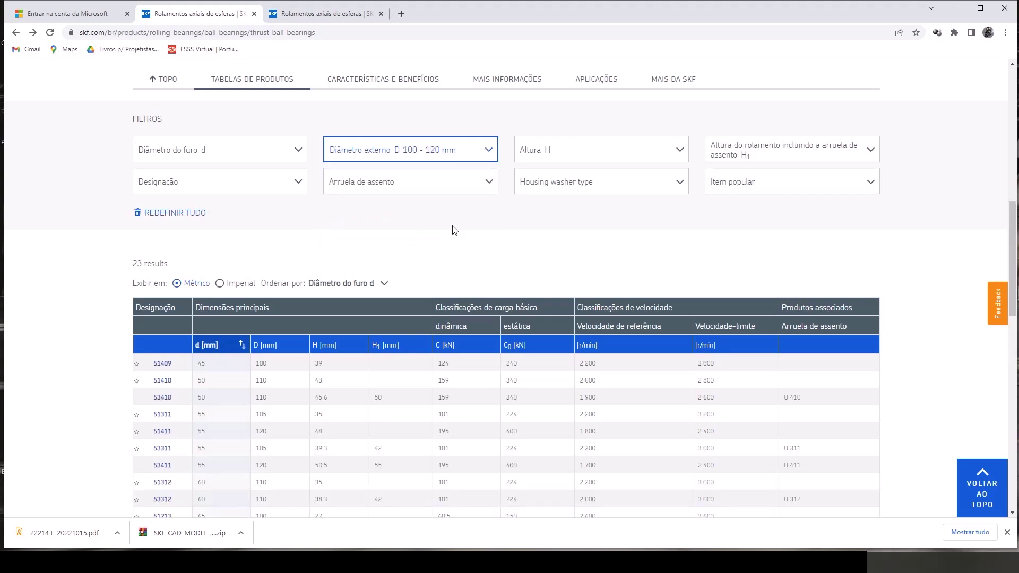
# - Open and close the bore diameter filter, leaving it unchanged
pyautogui.scroll(-1, 266, 366)
pyautogui.scroll(1, 253, 371)
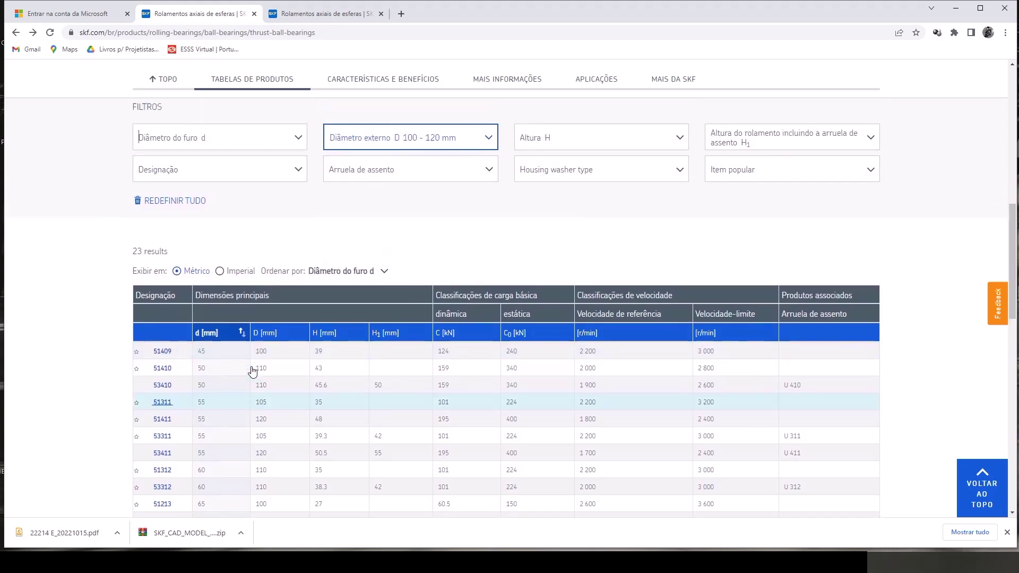
pyautogui.scroll(1, 252, 372)
pyautogui.click(223, 157)
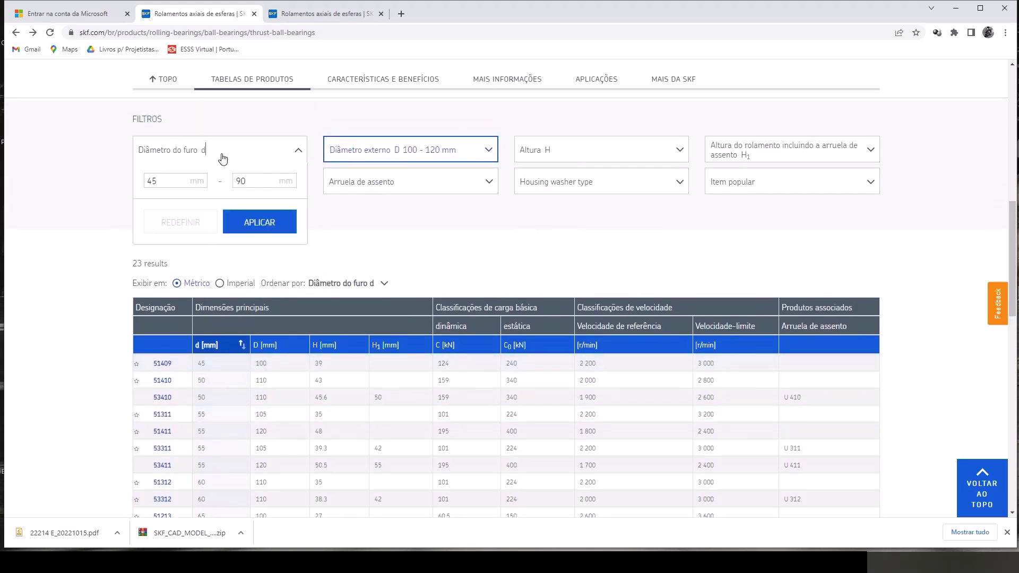
pyautogui.click(356, 243)
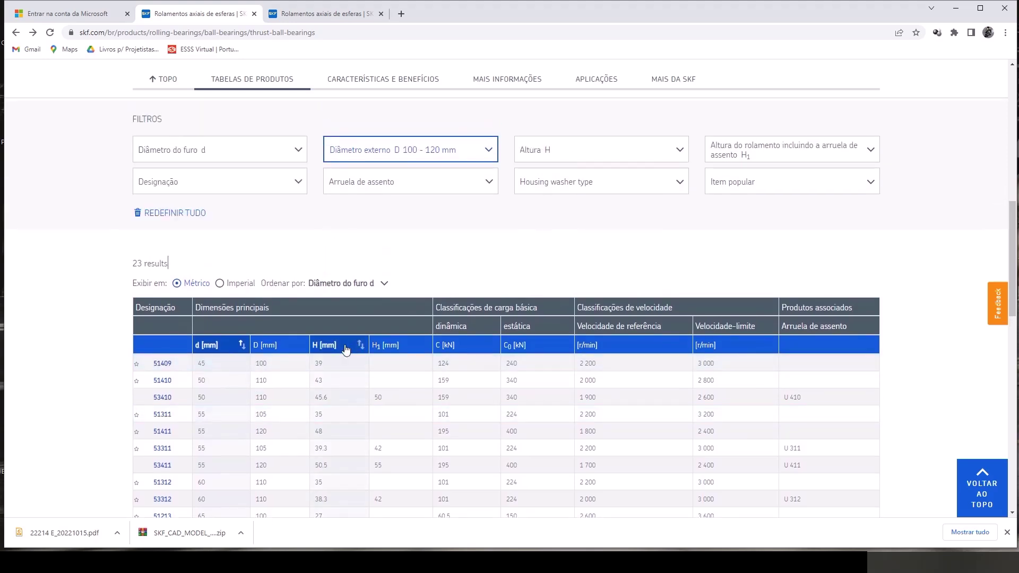
# - Scroll through the 23 filtered bearings, then move to the other thrust ball bearings tab
pyautogui.scroll(-3, 274, 408)
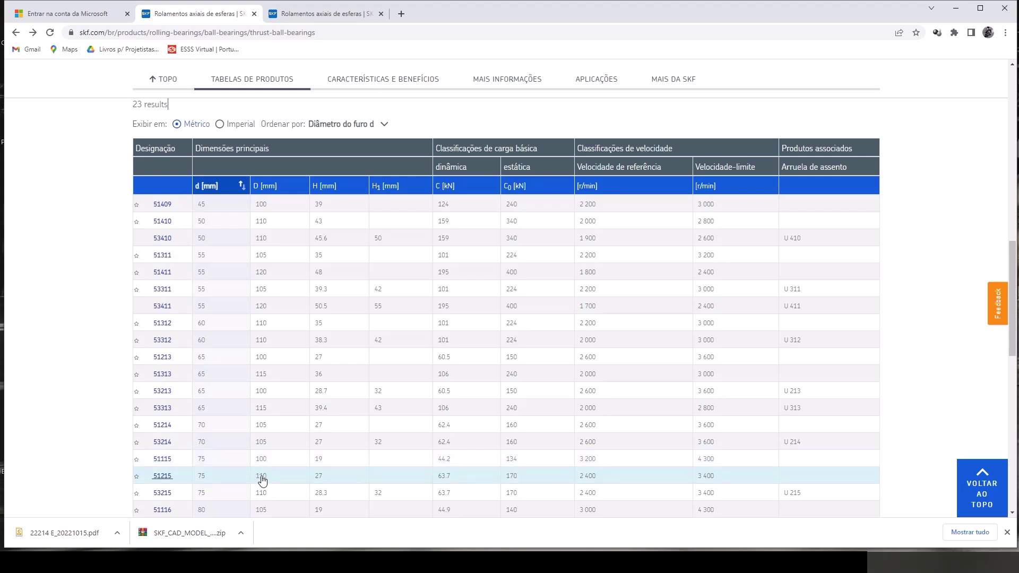
pyautogui.scroll(-1, 261, 467)
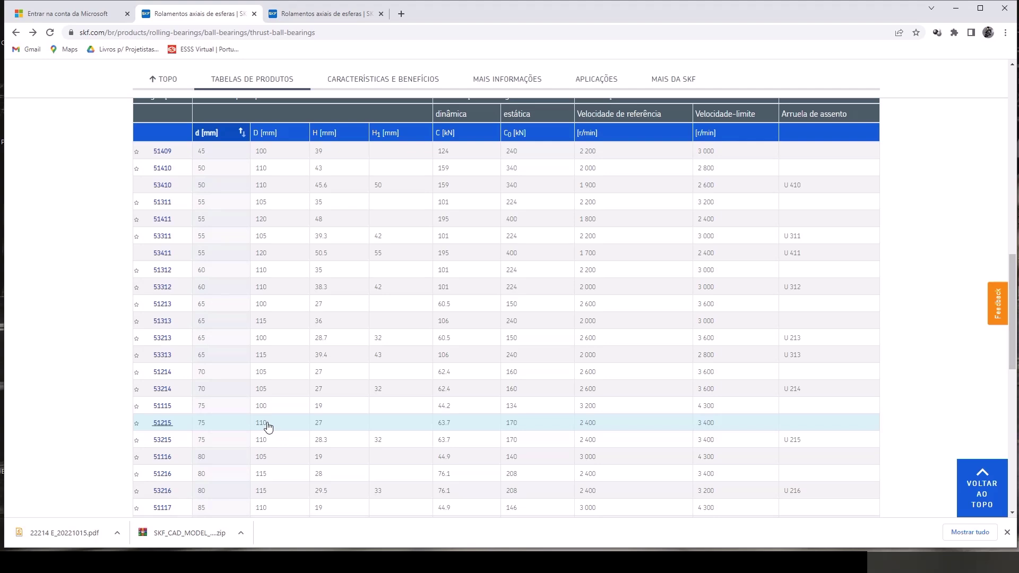
pyautogui.scroll(-2, 371, 377)
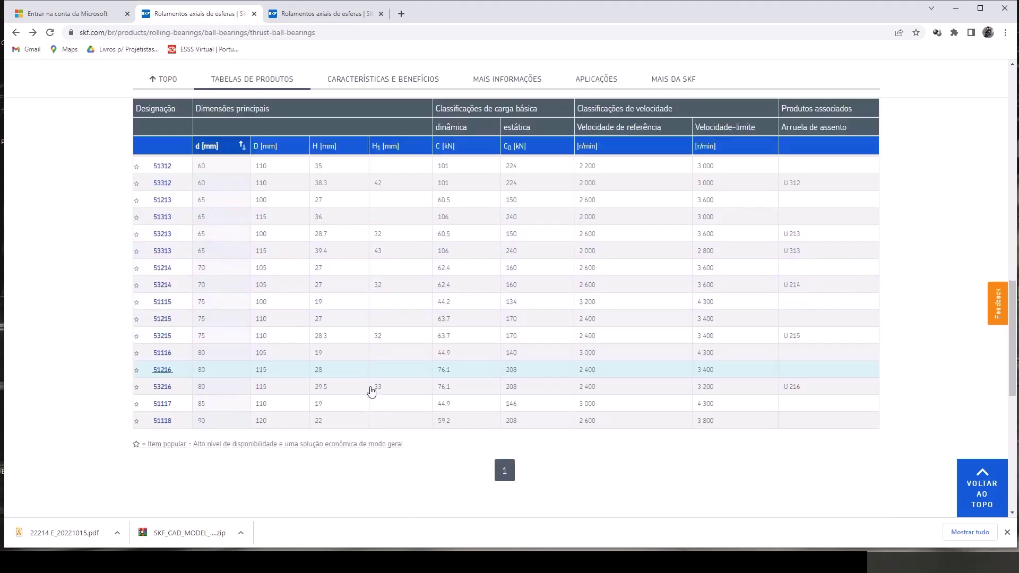
pyautogui.scroll(1, 352, 430)
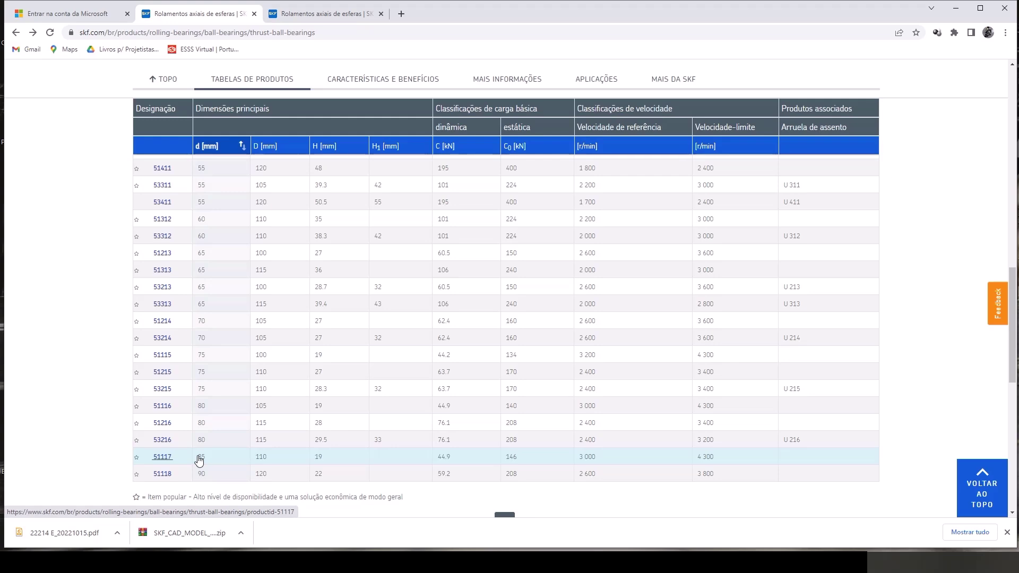
pyautogui.scroll(2, 319, 213)
pyautogui.click(320, 14)
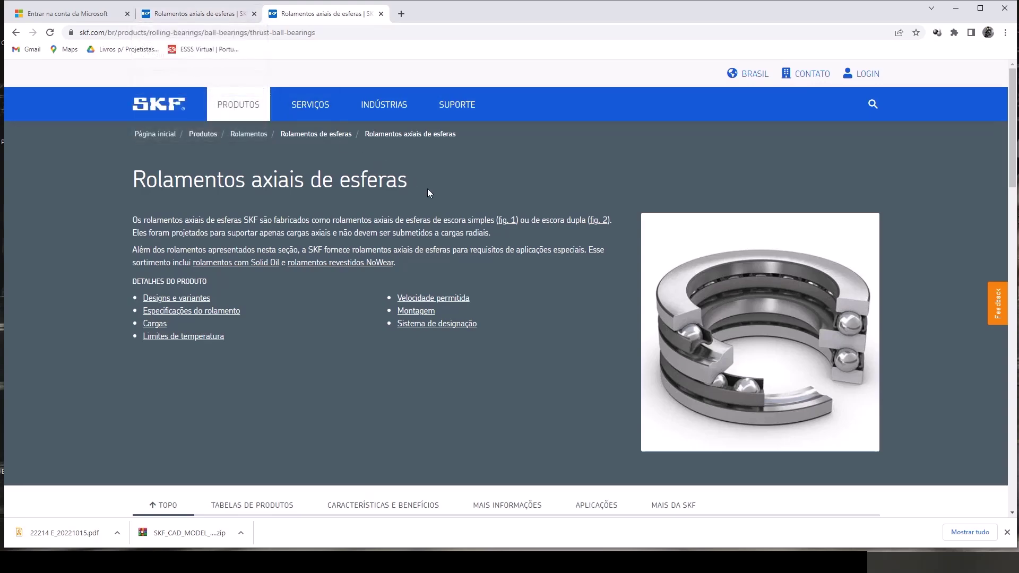
pyautogui.click(257, 133)
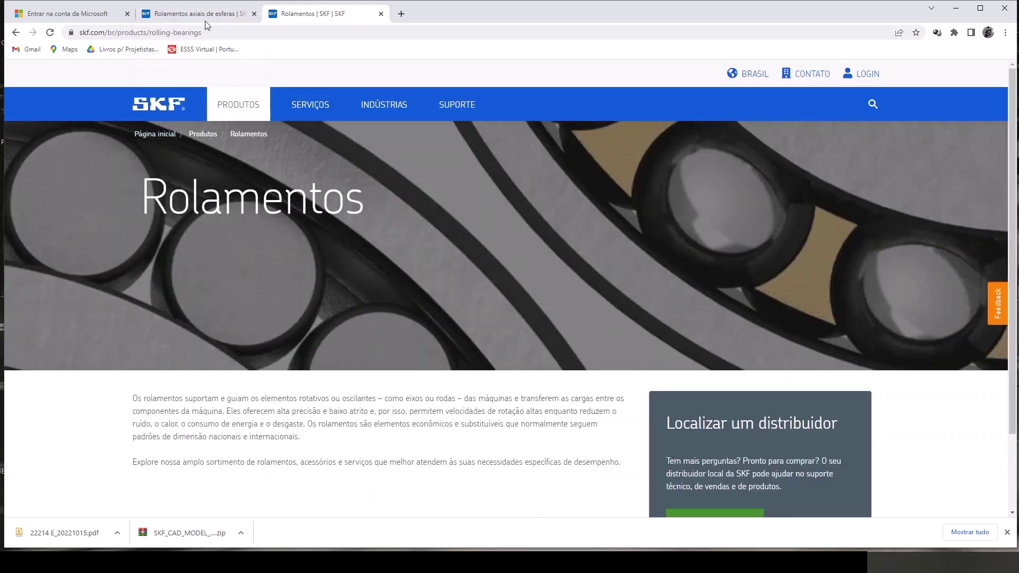
pyautogui.click(204, 16)
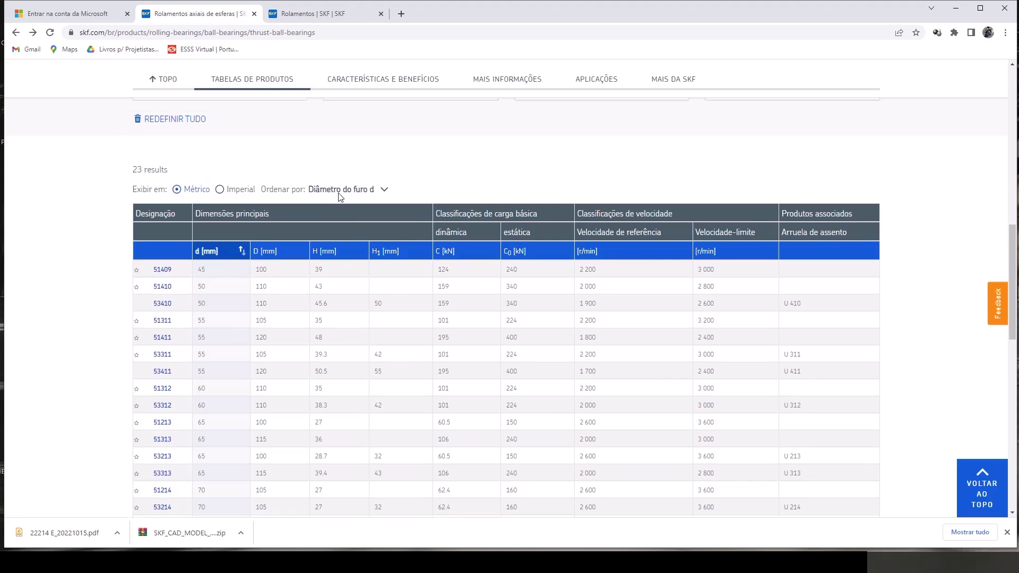
pyautogui.scroll(5, 342, 194)
pyautogui.scroll(3, 342, 195)
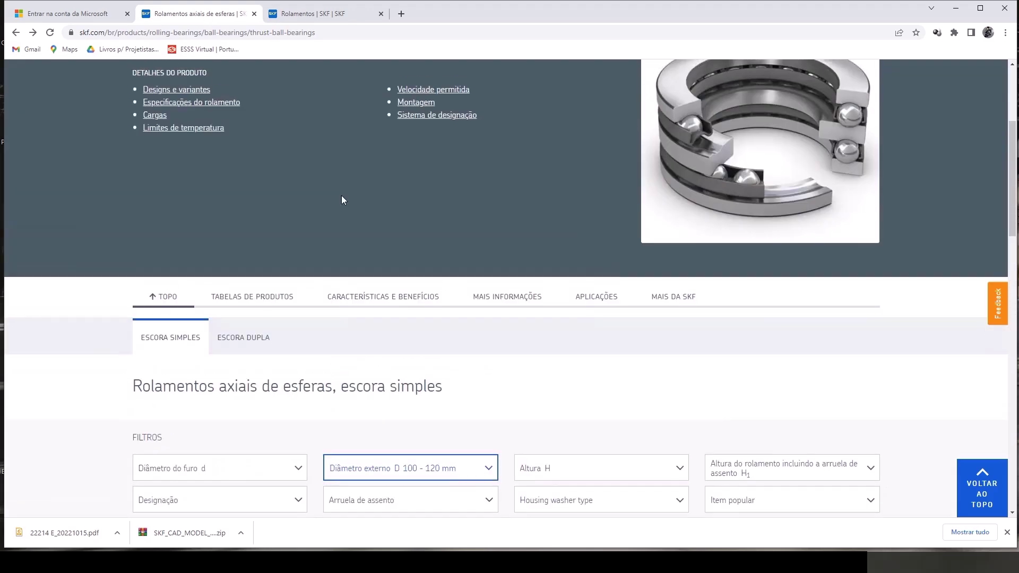
pyautogui.click(277, 9)
pyautogui.click(16, 33)
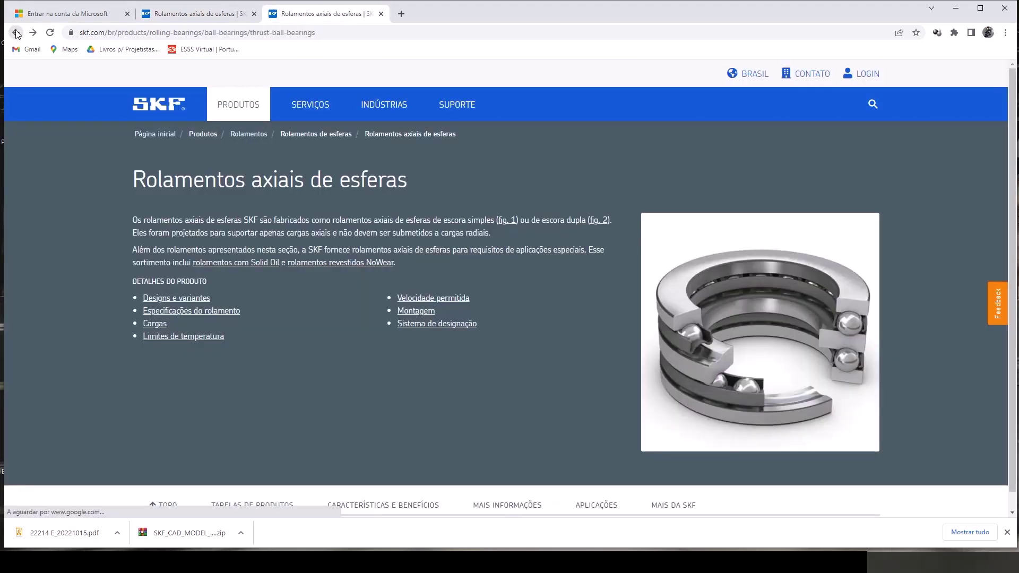
pyautogui.scroll(-2, 442, 319)
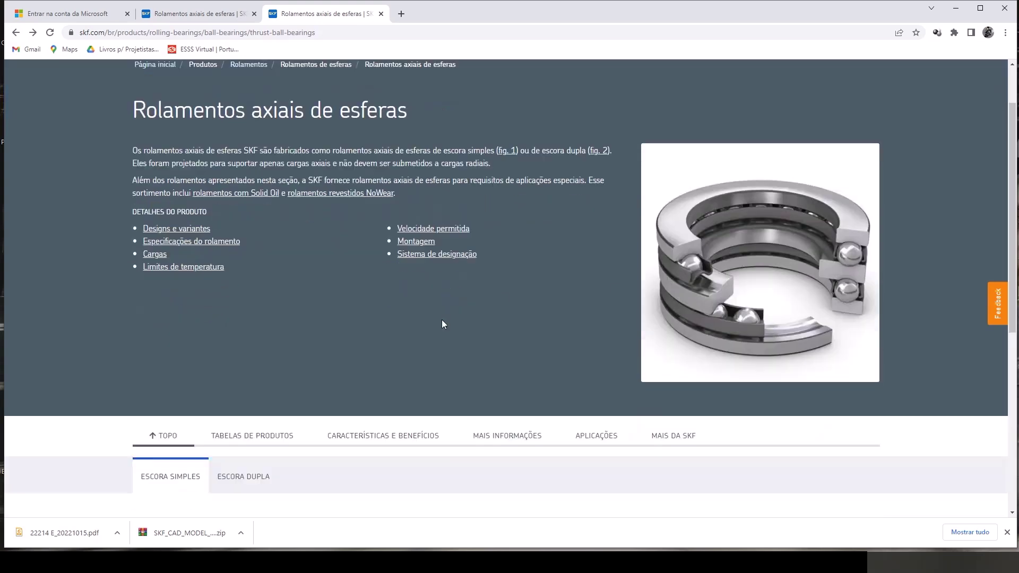
pyautogui.scroll(-3, 441, 319)
pyautogui.scroll(-3, 441, 319)
pyautogui.scroll(-1, 443, 323)
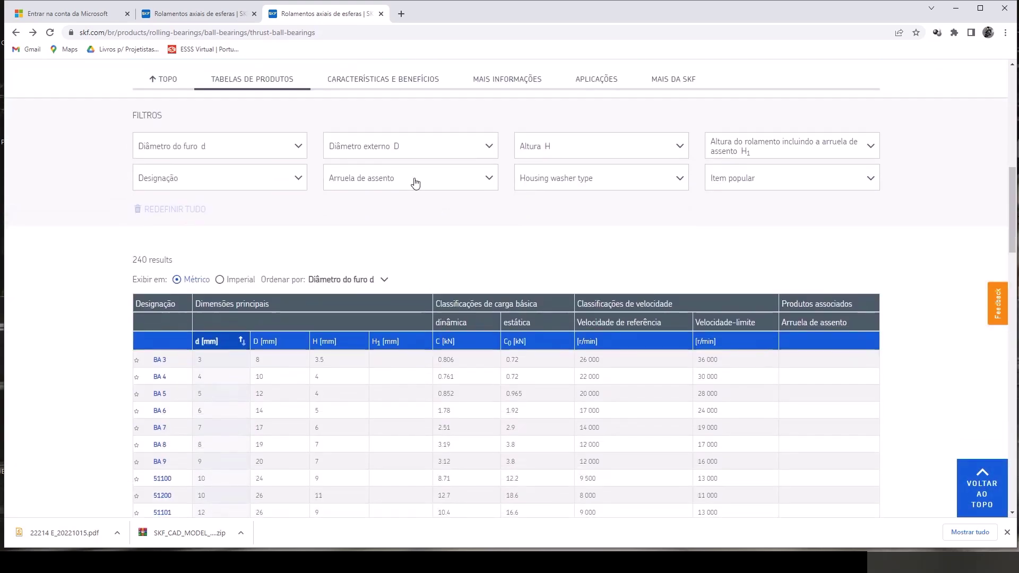
# - Filter outer diameter D to 100–110 mm and browse the 16 resulting bearings
pyautogui.click(400, 151)
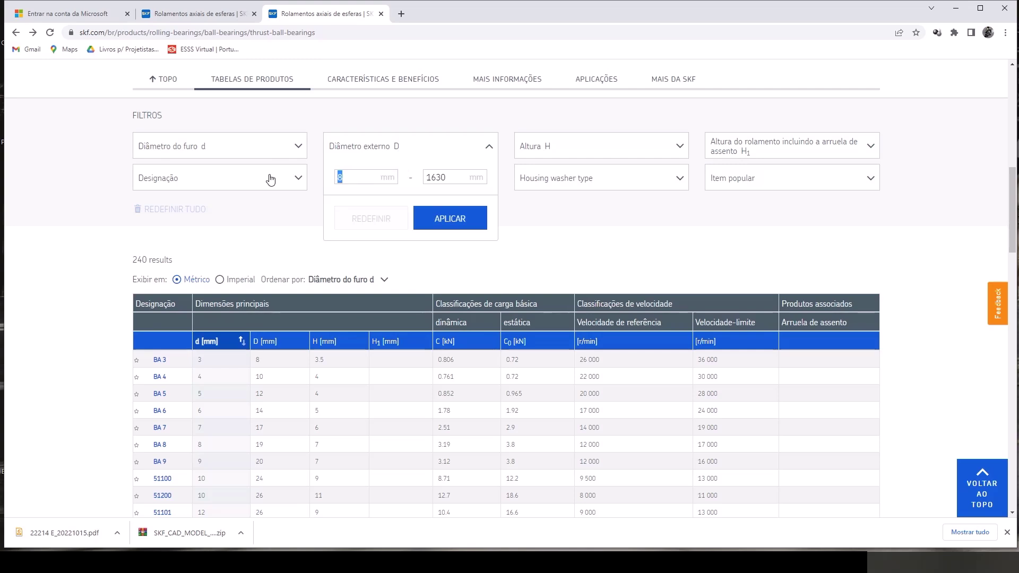
pyautogui.write('100')
pyautogui.moveTo(443, 176); pyautogui.dragTo(395, 171)
pyautogui.write('11')
pyautogui.click(444, 225)
pyautogui.click(445, 225)
pyautogui.scroll(-1, 313, 461)
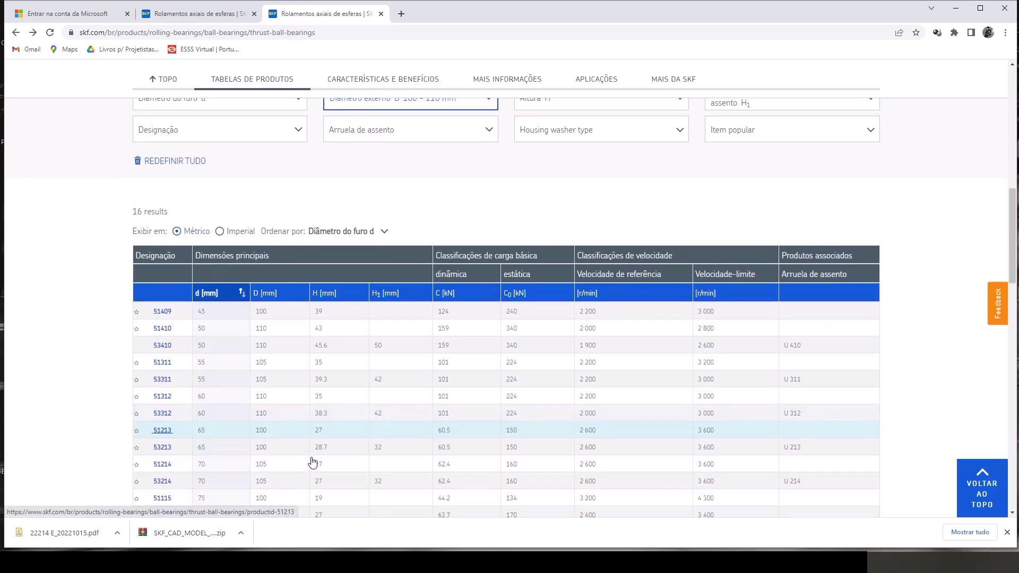
pyautogui.scroll(-2, 313, 461)
pyautogui.scroll(-1, 314, 460)
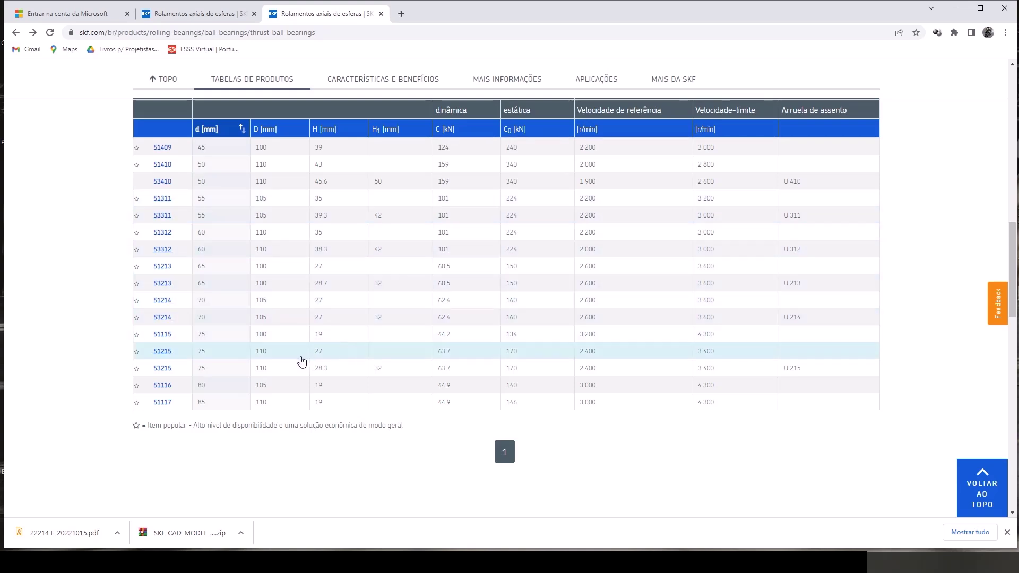
pyautogui.scroll(3, 303, 360)
pyautogui.scroll(4, 303, 360)
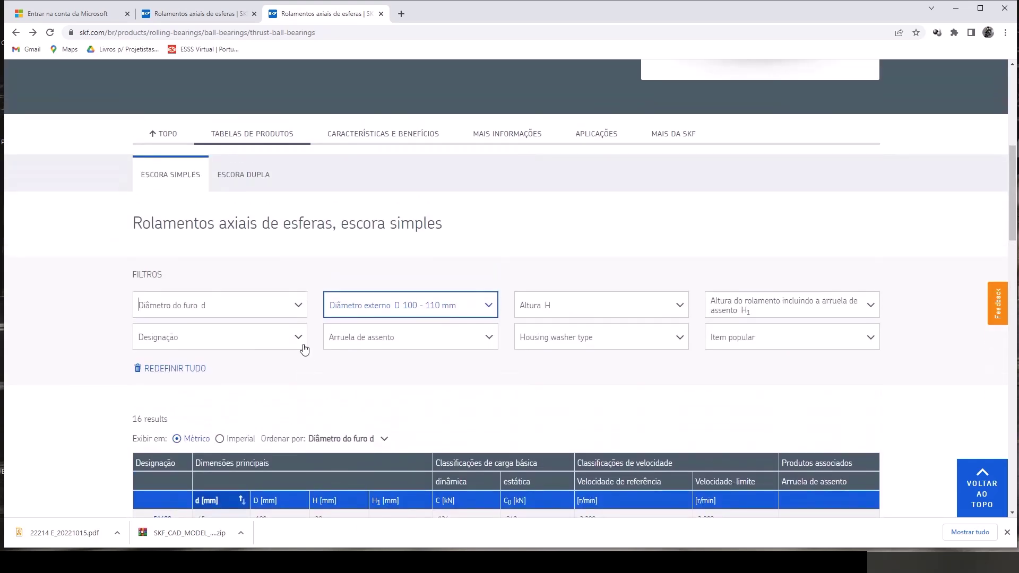
# - Browse the double-direction (escora dupla) thrust ball bearings table
pyautogui.click(243, 174)
pyautogui.scroll(-1, 358, 333)
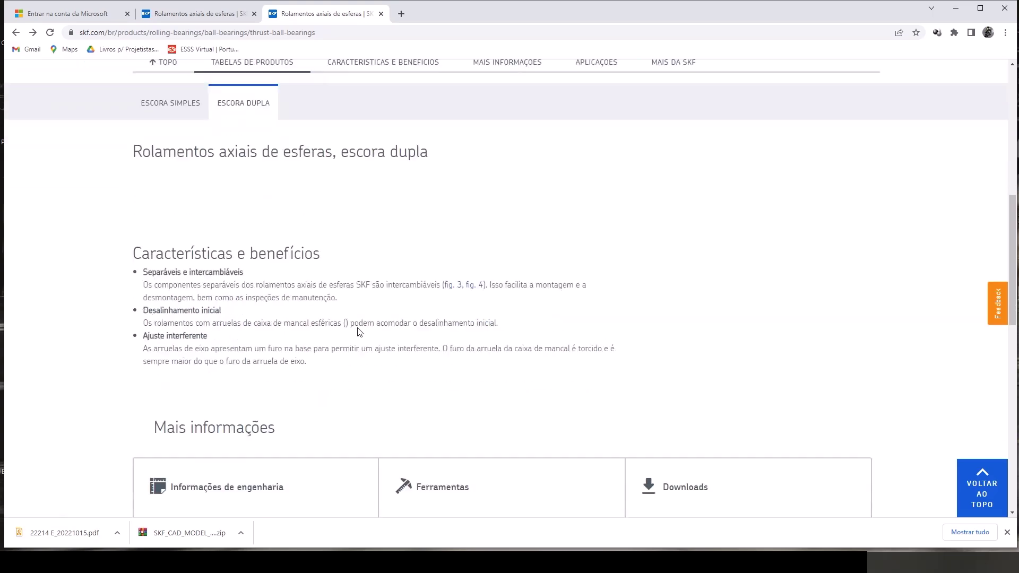
pyautogui.scroll(-2, 359, 333)
pyautogui.scroll(-2, 358, 333)
pyautogui.scroll(-2, 358, 333)
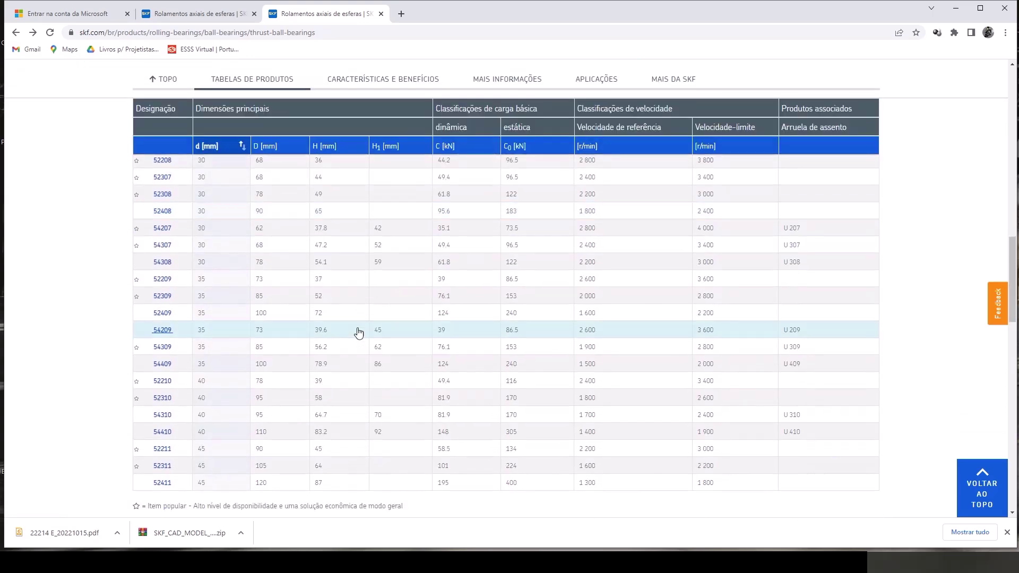
pyautogui.scroll(-3, 358, 332)
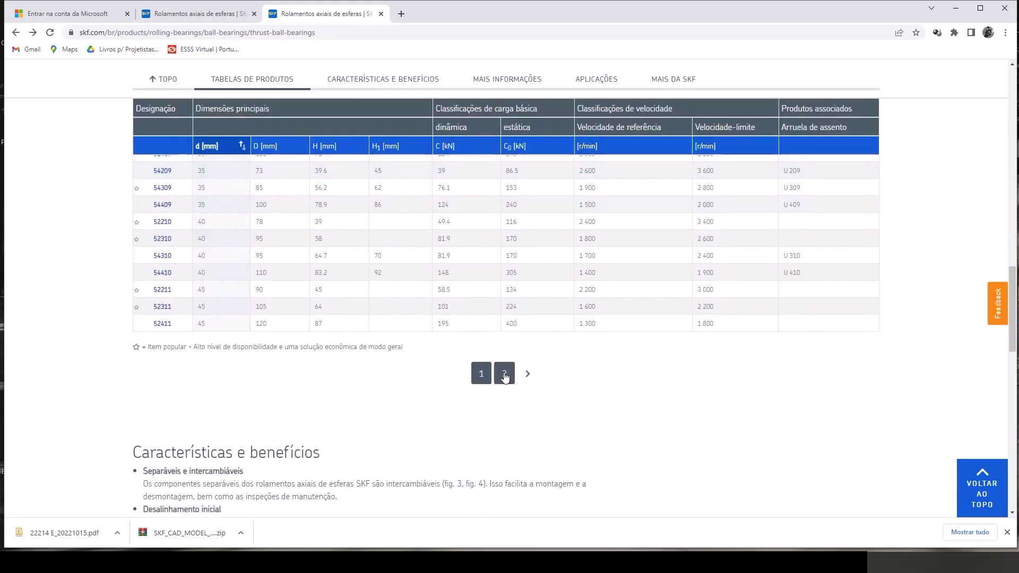
pyautogui.scroll(1, 361, 384)
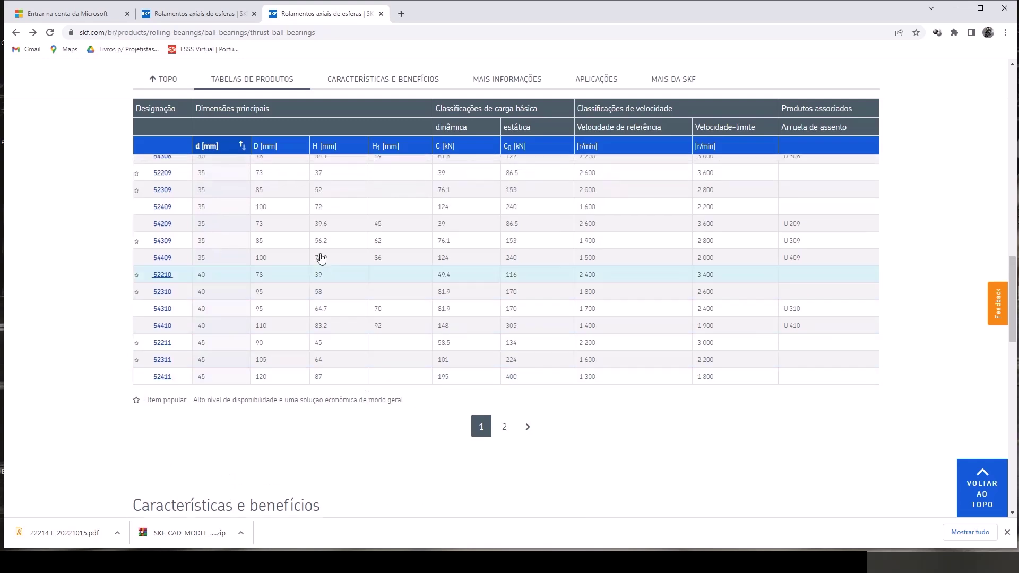
pyautogui.scroll(2, 331, 234)
pyautogui.scroll(1, 342, 222)
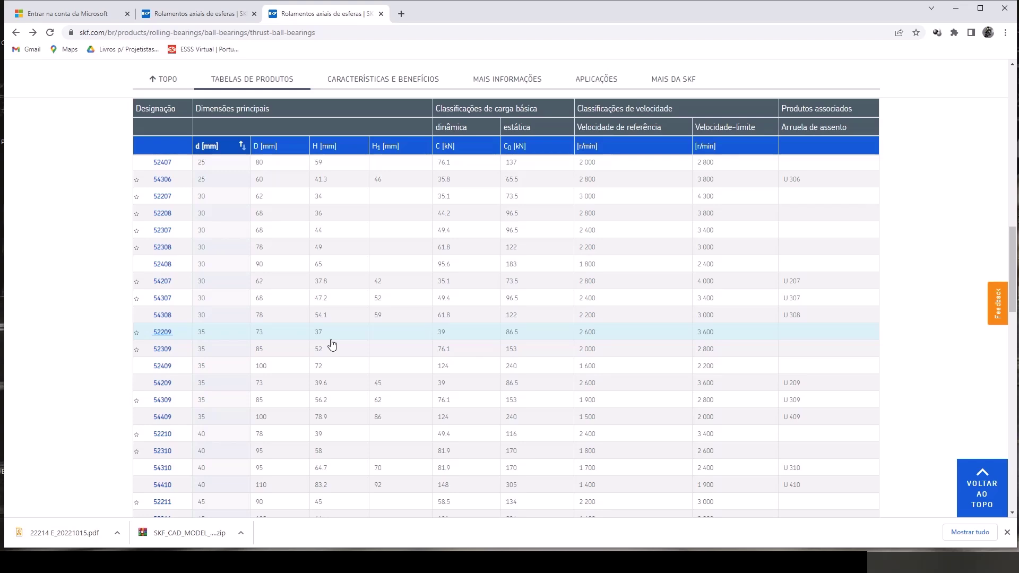
pyautogui.scroll(-4, 332, 344)
pyautogui.scroll(6, 503, 377)
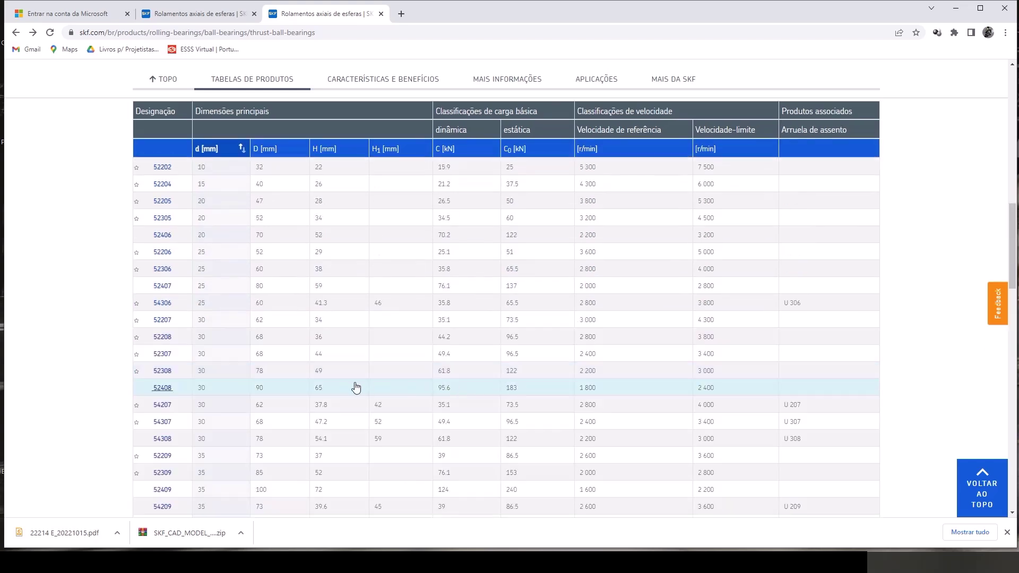
pyautogui.scroll(-5, 355, 387)
pyautogui.scroll(1, 298, 383)
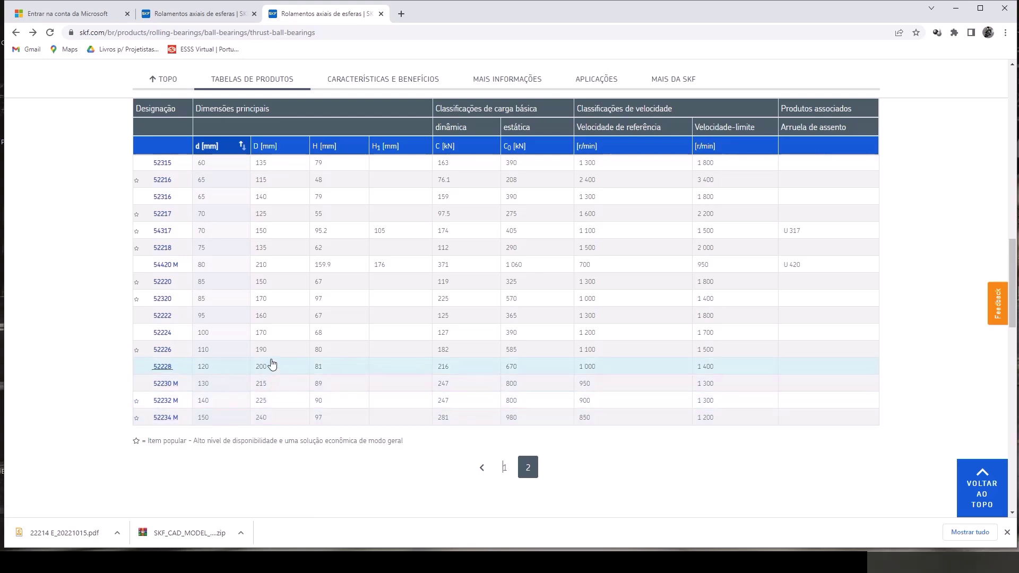
pyautogui.scroll(1, 272, 364)
pyautogui.scroll(2, 272, 364)
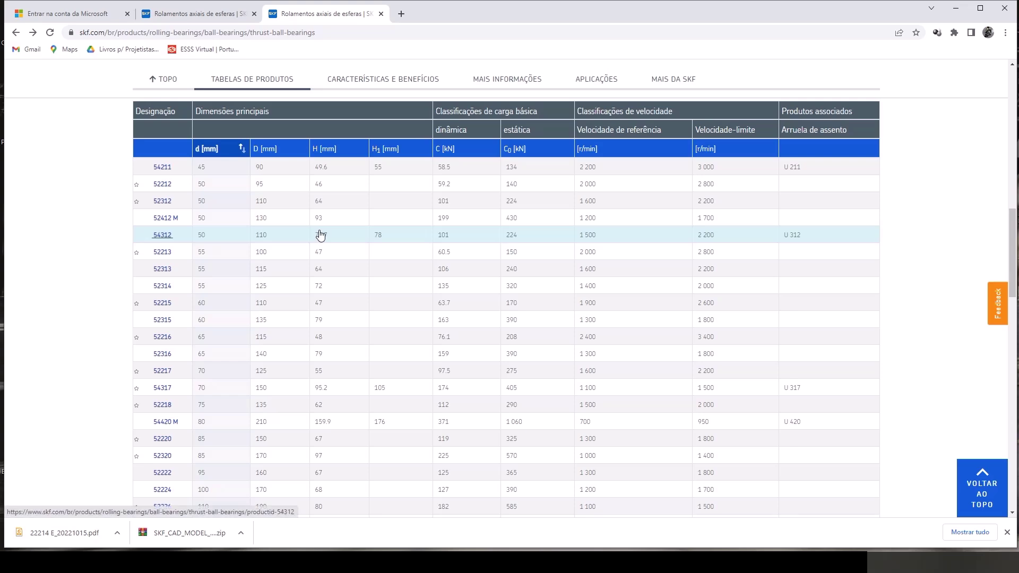
pyautogui.scroll(2, 320, 234)
pyautogui.scroll(2, 340, 198)
pyautogui.scroll(2, 319, 255)
pyautogui.scroll(5, 309, 289)
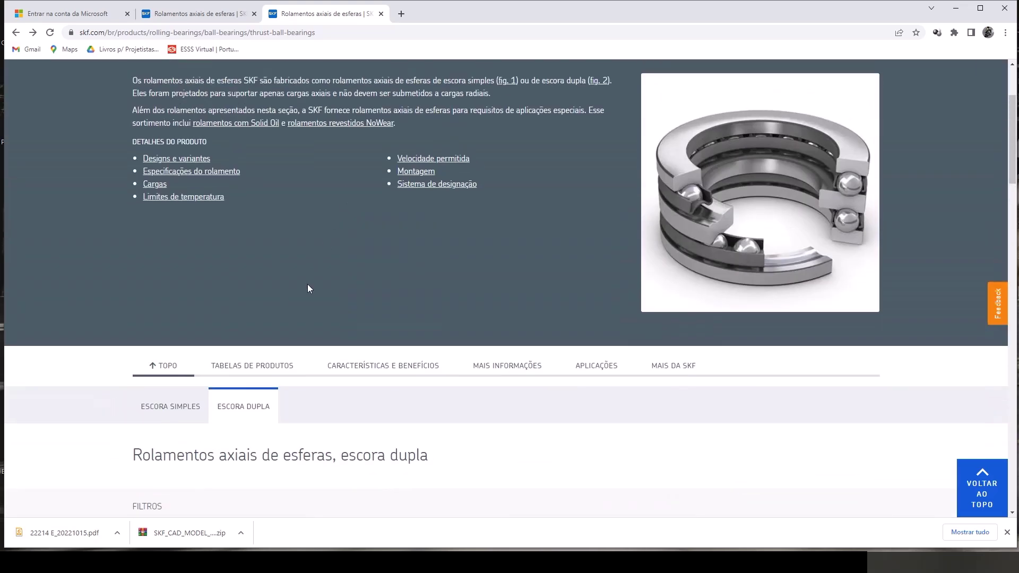
pyautogui.scroll(-2, 311, 364)
# - Show the single-direction (escora simples) thrust ball bearings and scroll their table, including 51214
pyautogui.click(182, 302)
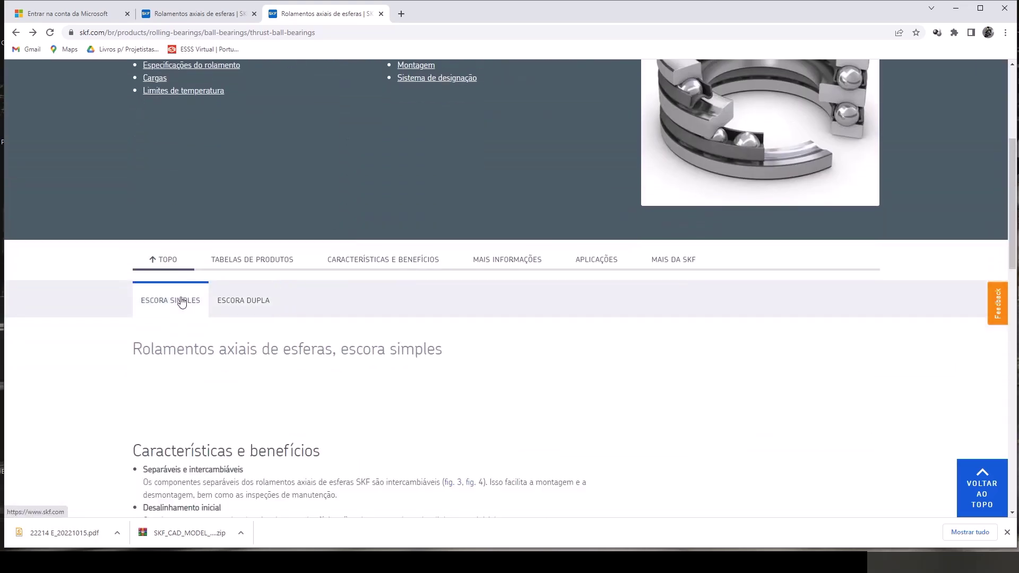
pyautogui.scroll(-4, 254, 345)
pyautogui.scroll(-3, 318, 387)
pyautogui.scroll(-2, 324, 391)
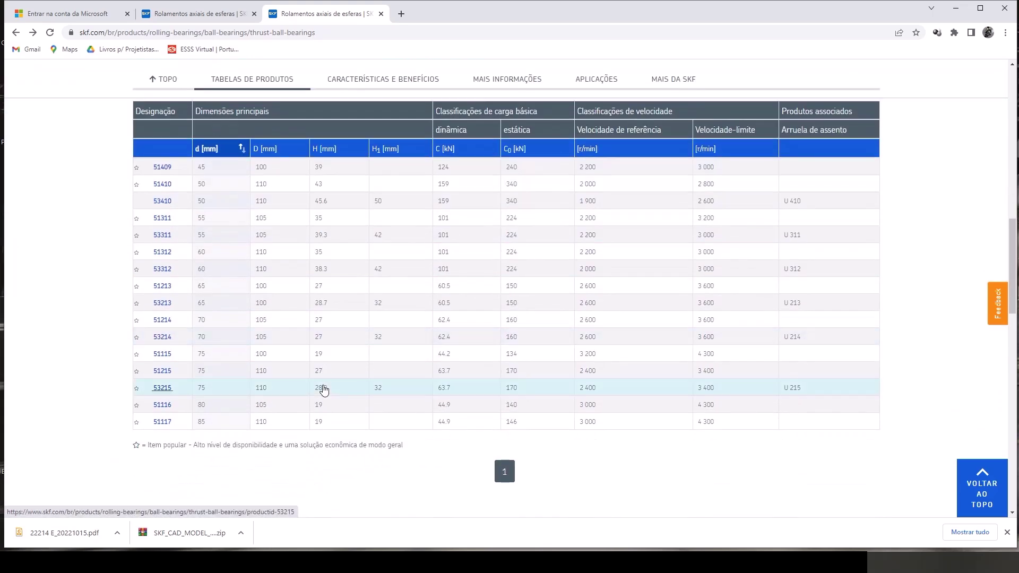
pyautogui.scroll(3, 324, 391)
# - Go via Rolamentos and roller bearings to the Rolamentos autocompensadores de rolos page
pyautogui.scroll(7, 324, 390)
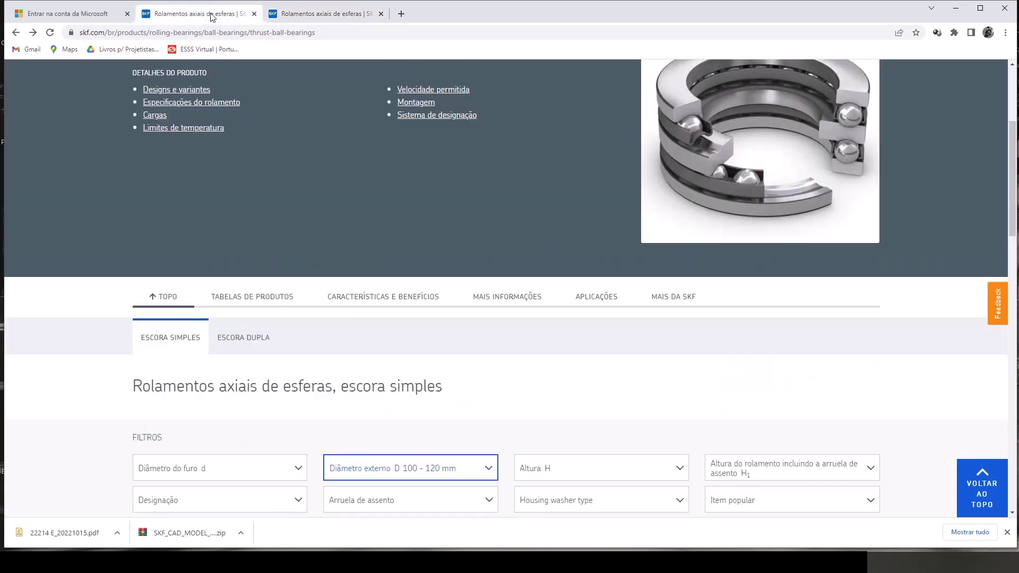
pyautogui.scroll(4, 451, 264)
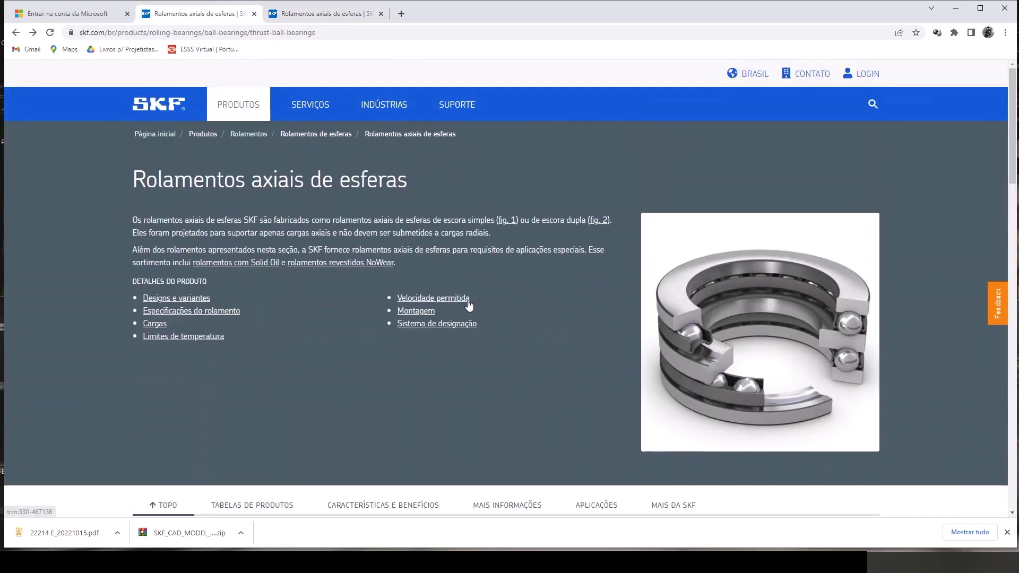
pyautogui.click(253, 136)
pyautogui.scroll(-3, 685, 333)
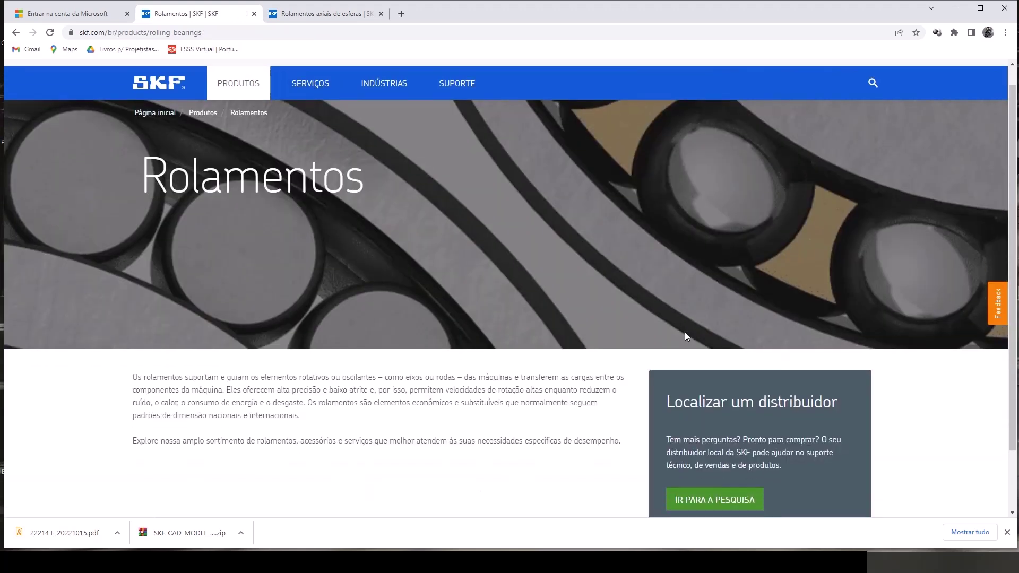
pyautogui.scroll(3, 295, 264)
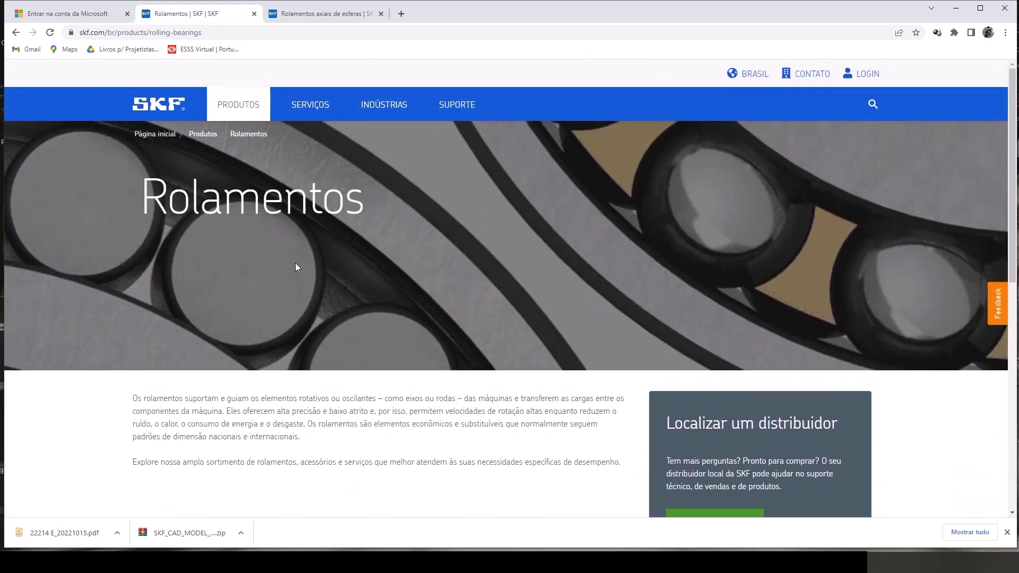
pyautogui.scroll(-4, 487, 321)
pyautogui.scroll(-4, 510, 318)
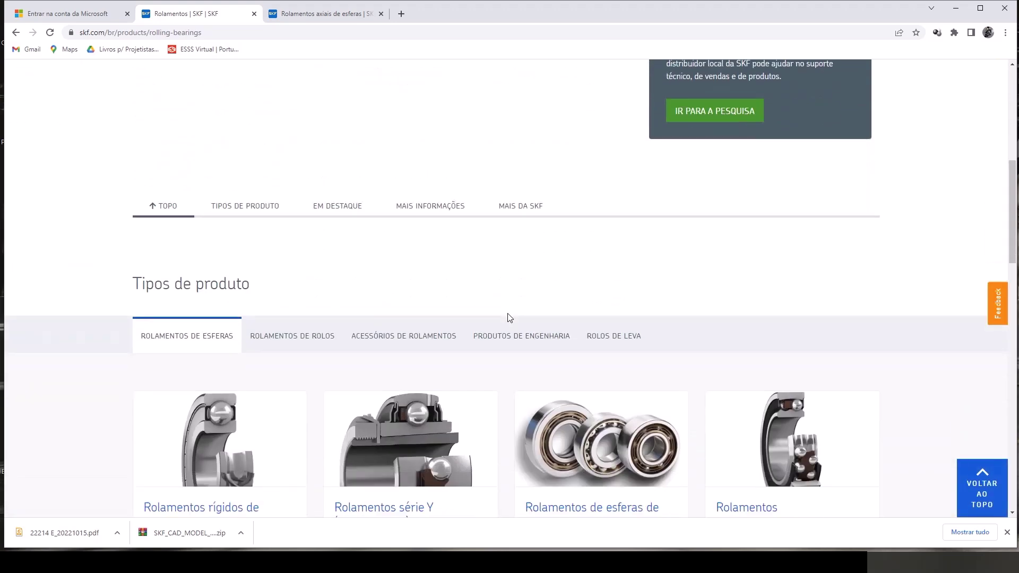
pyautogui.scroll(-1, 508, 319)
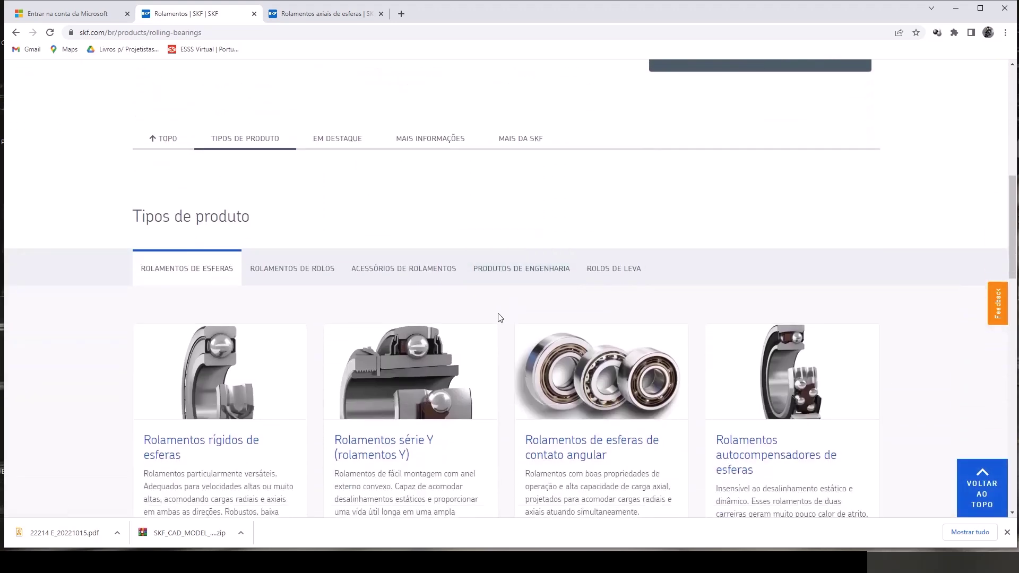
pyautogui.click(304, 271)
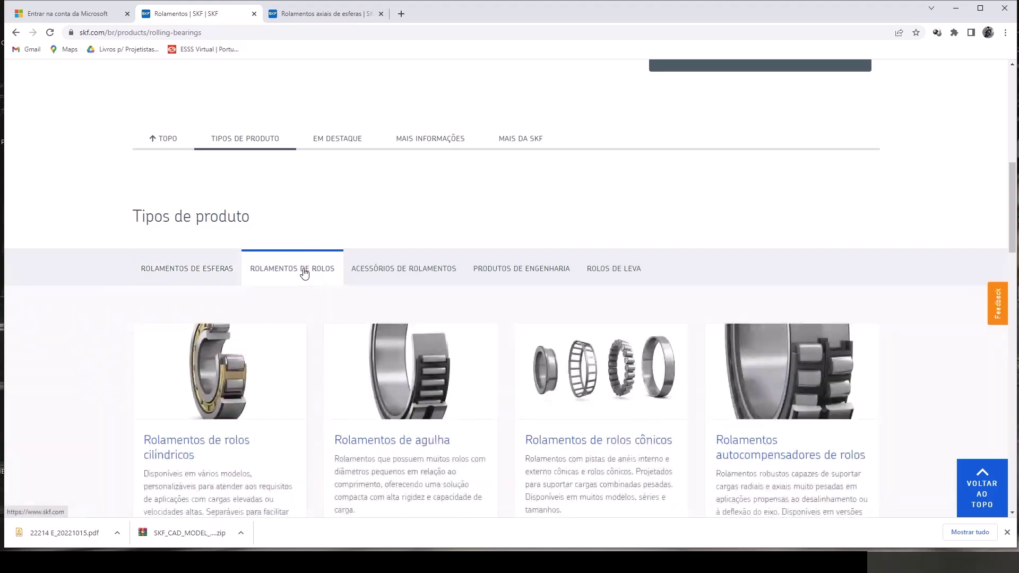
pyautogui.click(773, 451)
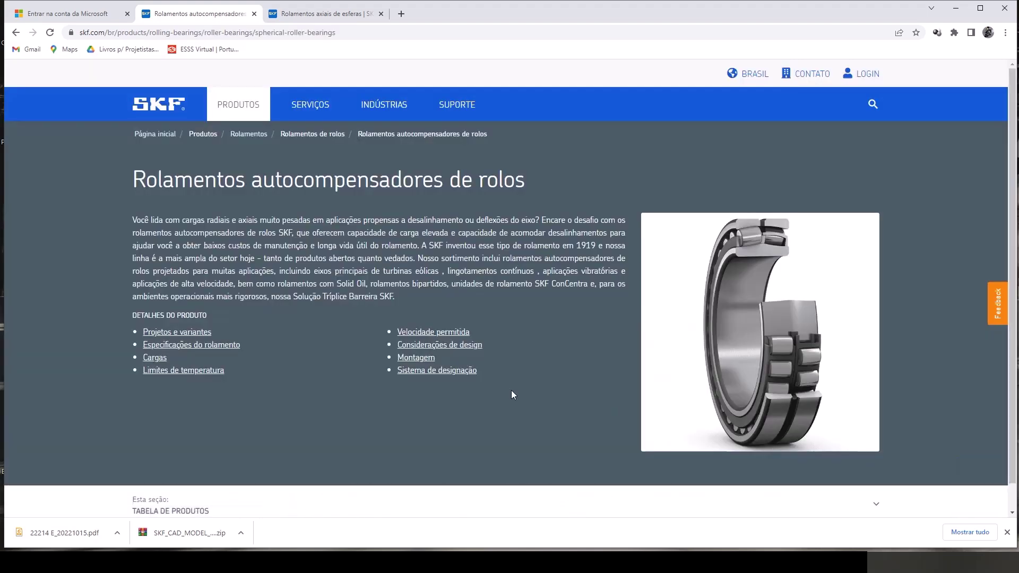
# - Set the spherical roller bearings' outer diameter D filter to 110–130 mm and apply it
pyautogui.scroll(-5, 372, 361)
pyautogui.scroll(-4, 409, 361)
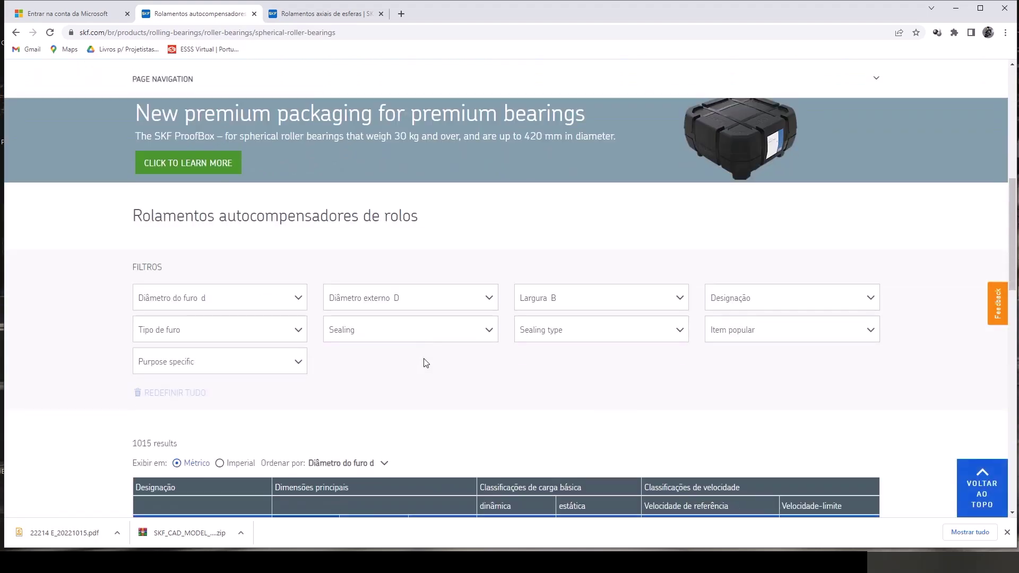
pyautogui.click(423, 302)
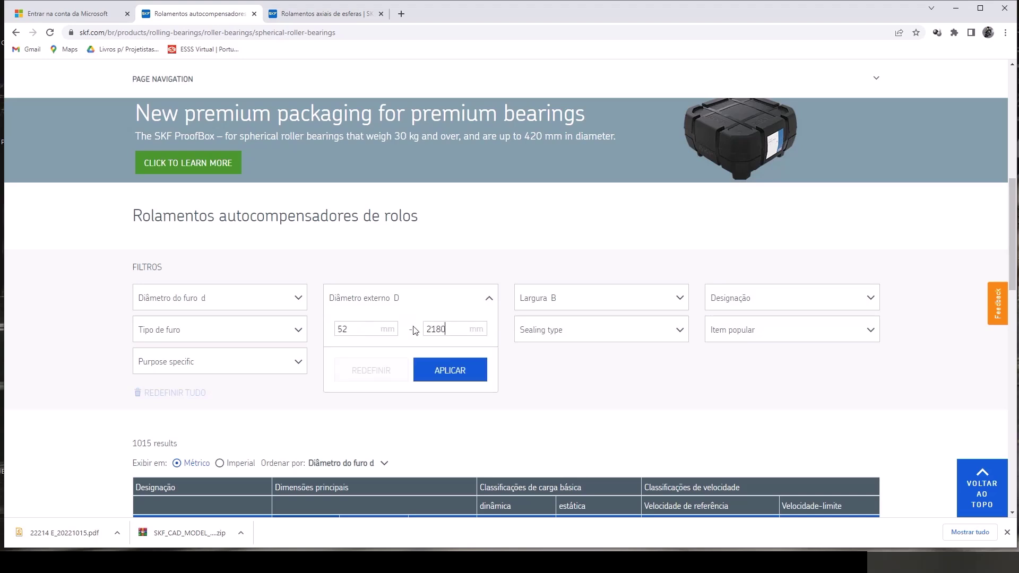
pyautogui.hotkey('ctrl', 'a')
pyautogui.write('13')
pyautogui.hotkey('shift', 'Tab')
pyautogui.write('110')
pyautogui.click(436, 372)
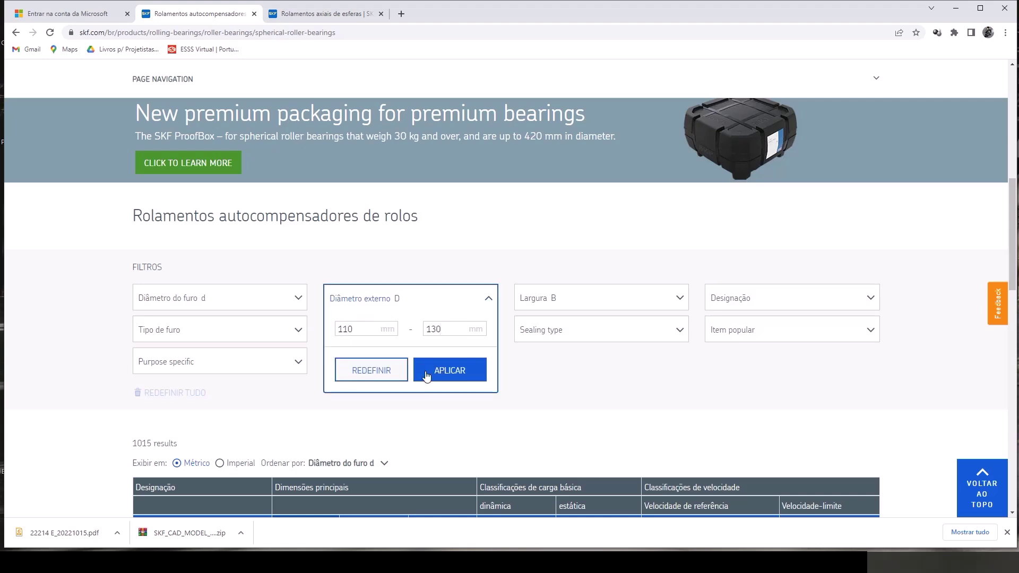
pyautogui.click(423, 373)
# - Scroll the 38 results and view the second page of 70–75 mm bore bearings
pyautogui.scroll(-6, 430, 382)
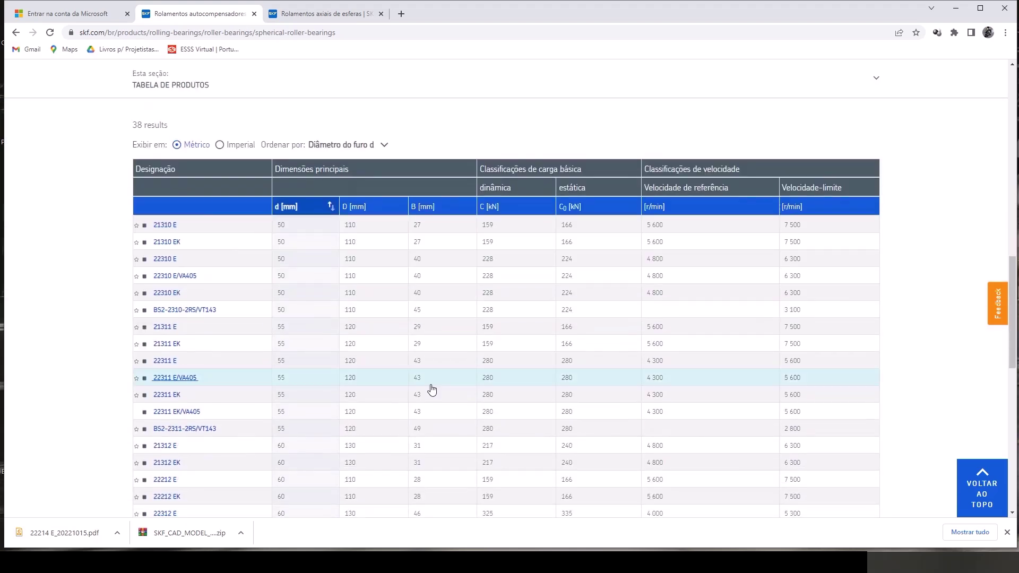
pyautogui.scroll(-1, 399, 395)
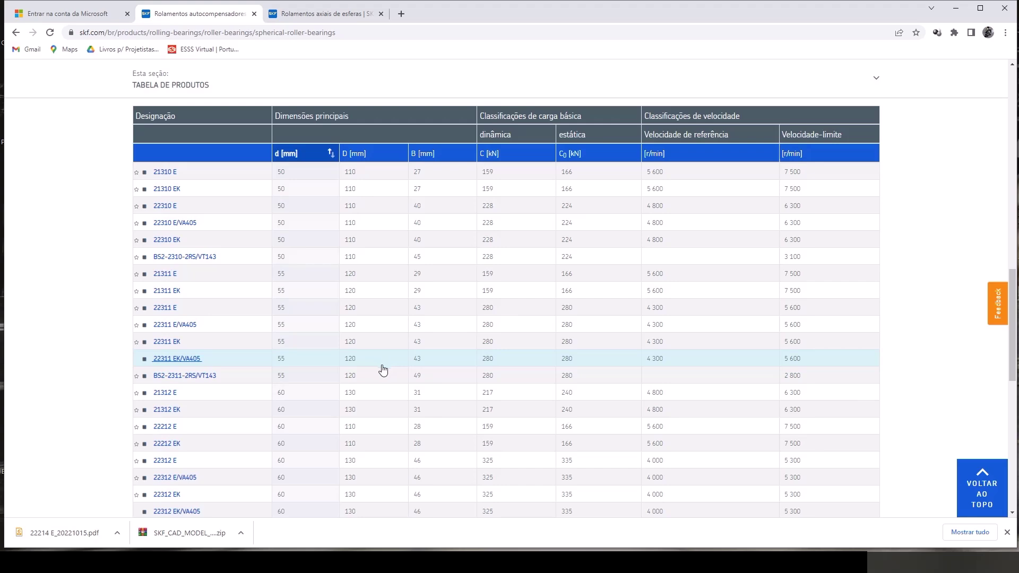
pyautogui.scroll(-3, 377, 387)
pyautogui.scroll(-4, 375, 389)
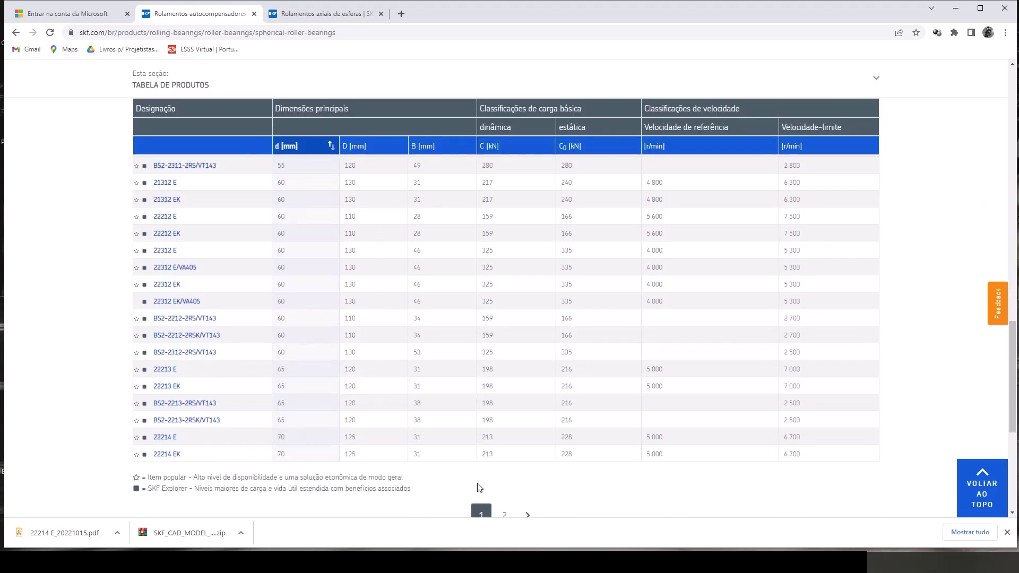
pyautogui.click(505, 515)
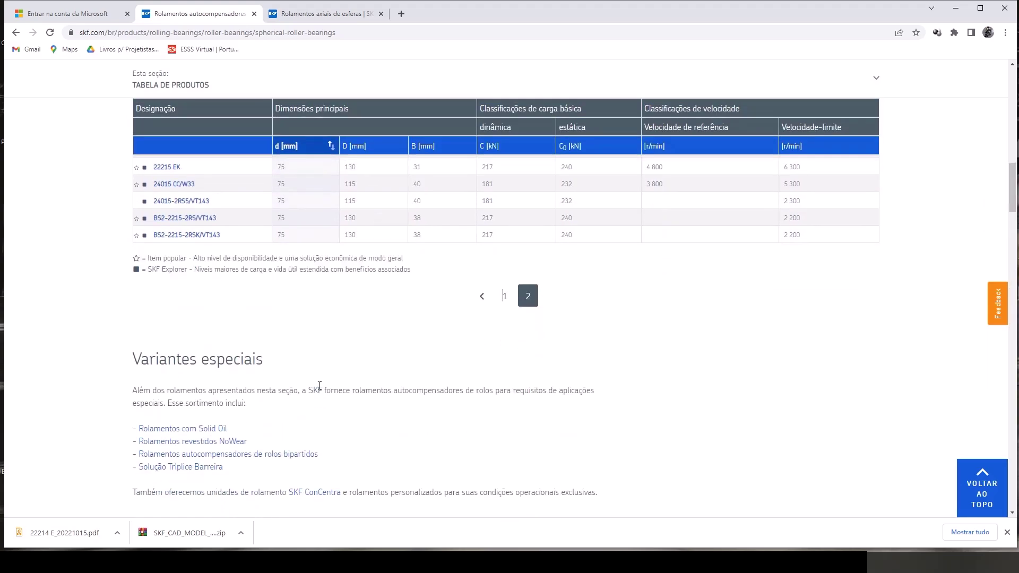
pyautogui.scroll(1, 343, 379)
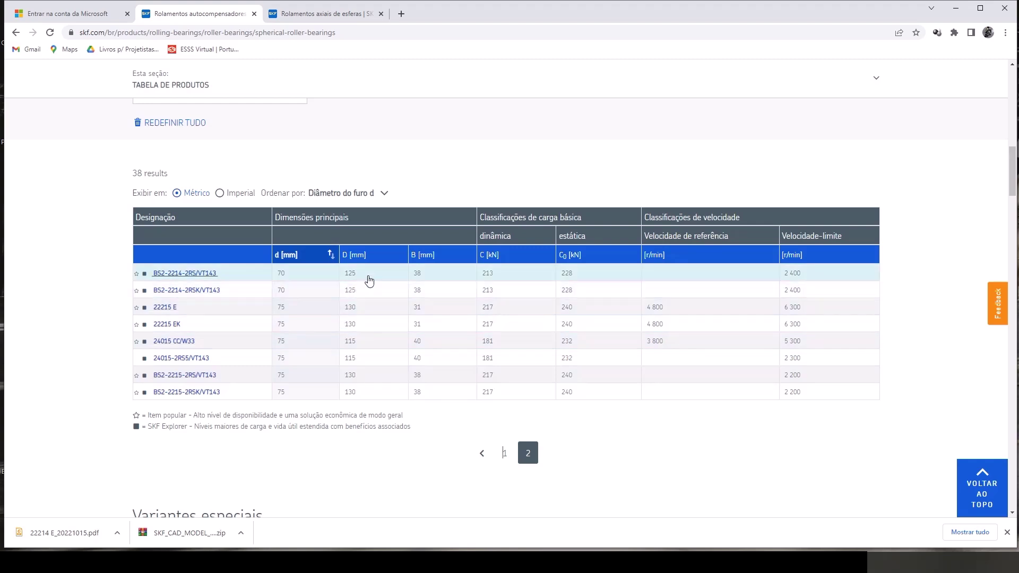
pyautogui.hotkey('ctrl', 'Tab')
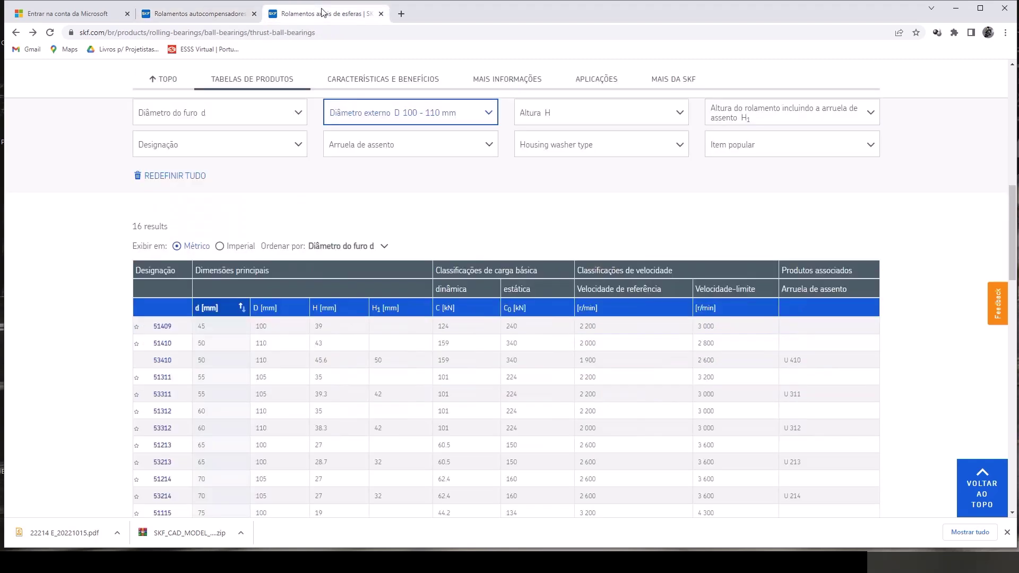
pyautogui.scroll(-1, 271, 402)
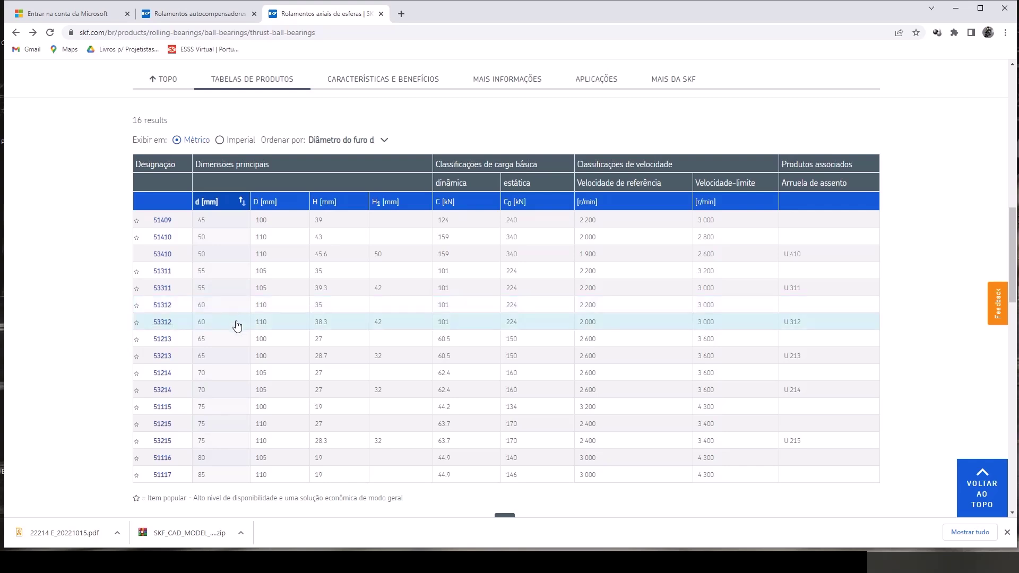
pyautogui.scroll(2, 391, 367)
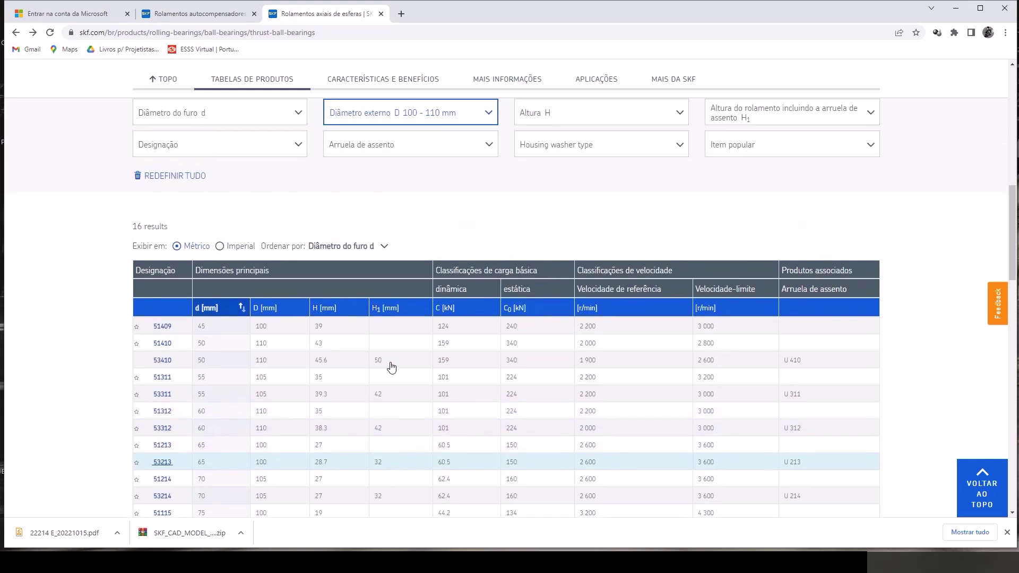
pyautogui.scroll(-2, 392, 366)
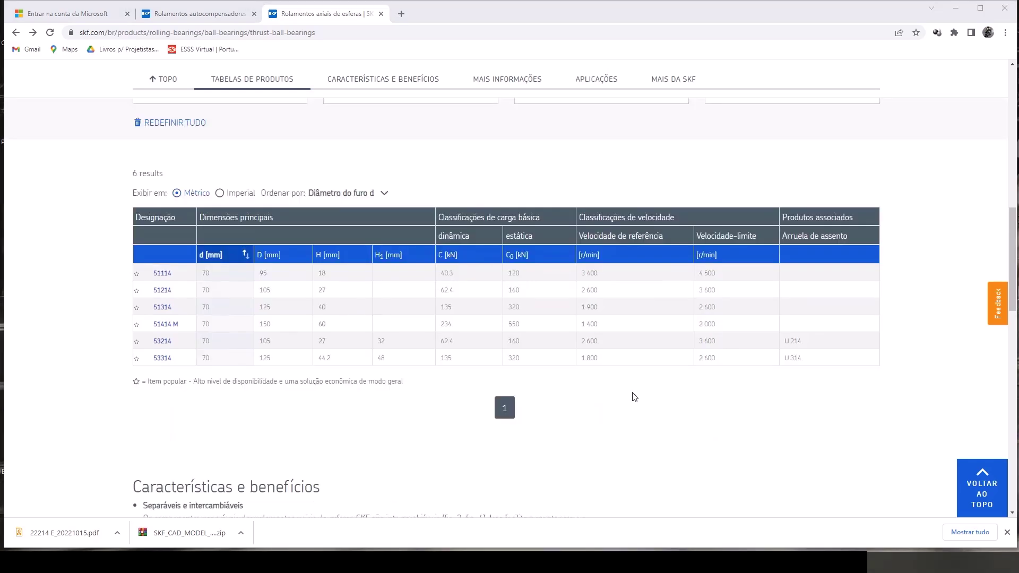
# - Scroll up the table of six 70 mm bore thrust ball bearings, including 51214
pyautogui.scroll(2, 298, 325)
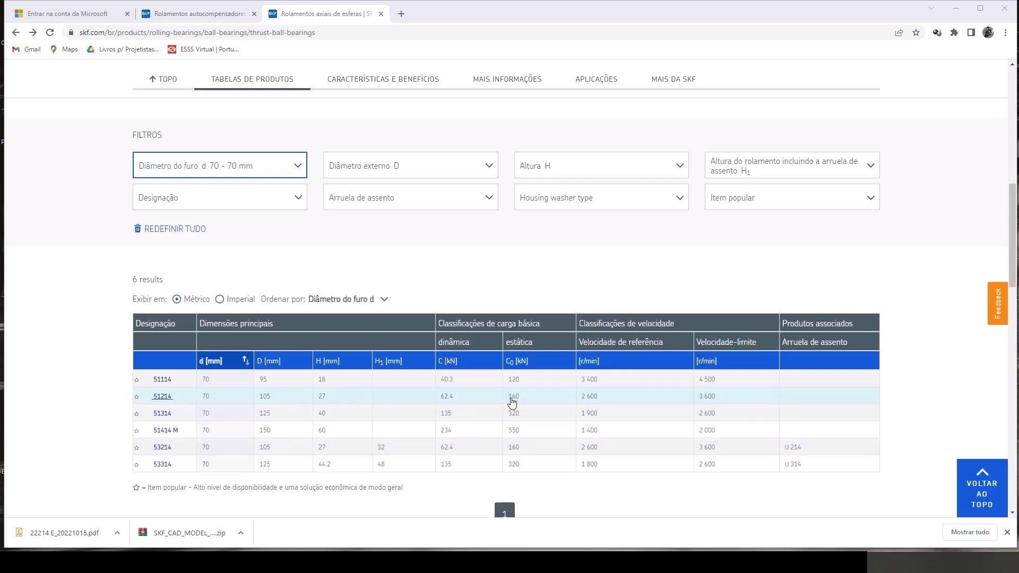
# - Open the 51214 thrust bearing product page and download its datasheet
pyautogui.click(165, 399)
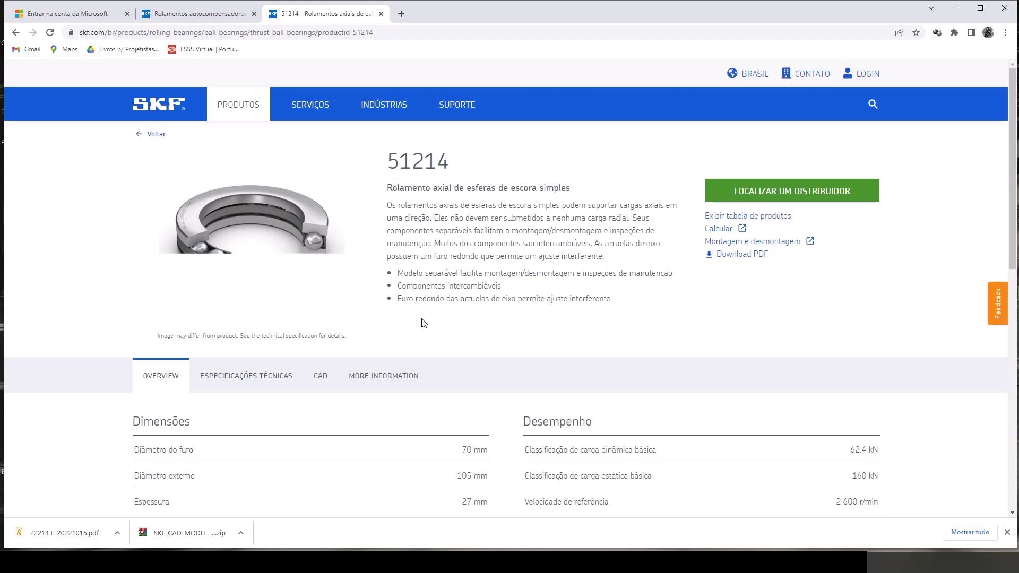
pyautogui.scroll(-3, 451, 308)
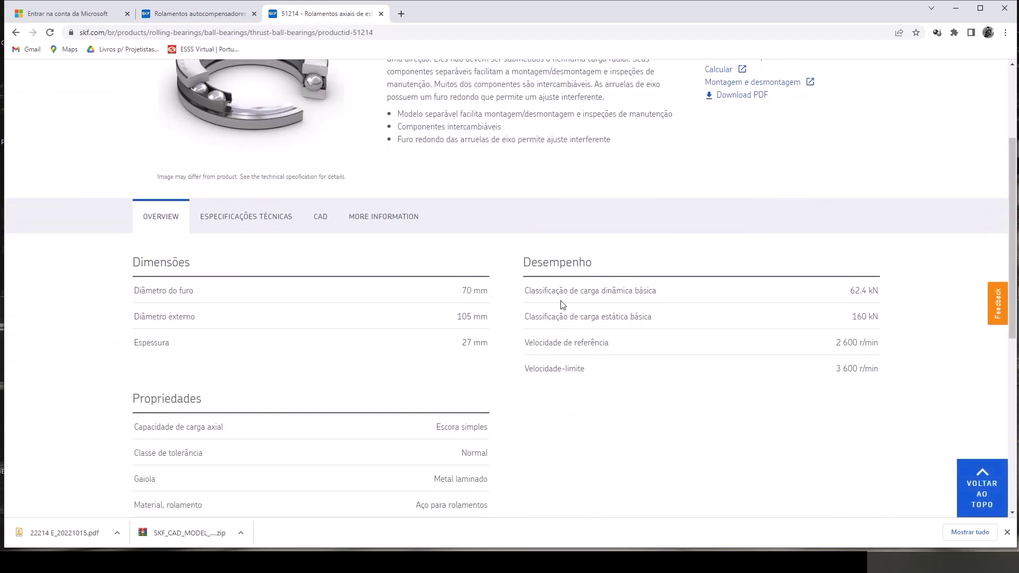
pyautogui.scroll(2, 584, 306)
pyautogui.click(731, 204)
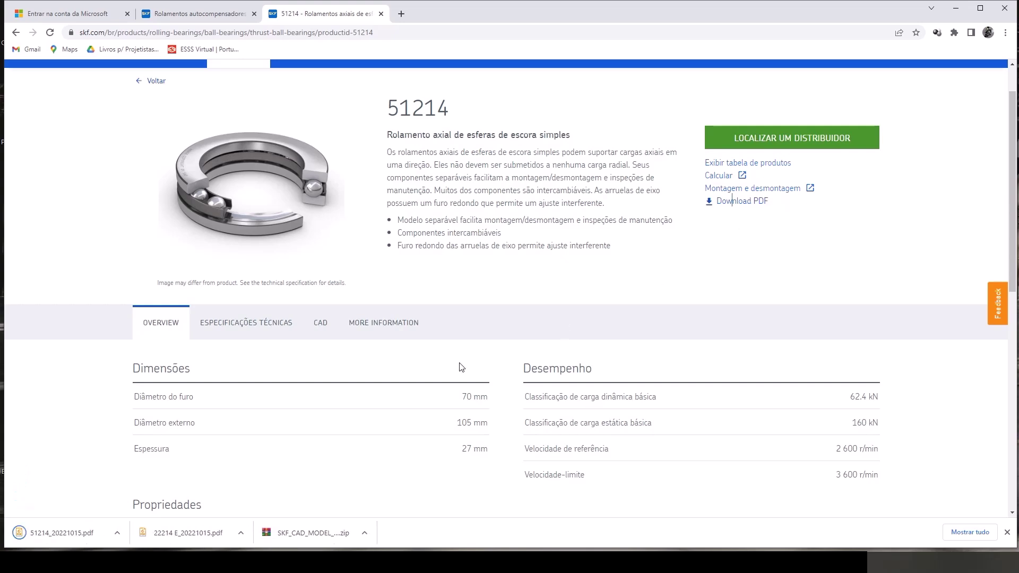
# - Download the 51214 CAD model in SolidWorks (>=2006) format
pyautogui.click(320, 324)
pyautogui.scroll(-3, 531, 340)
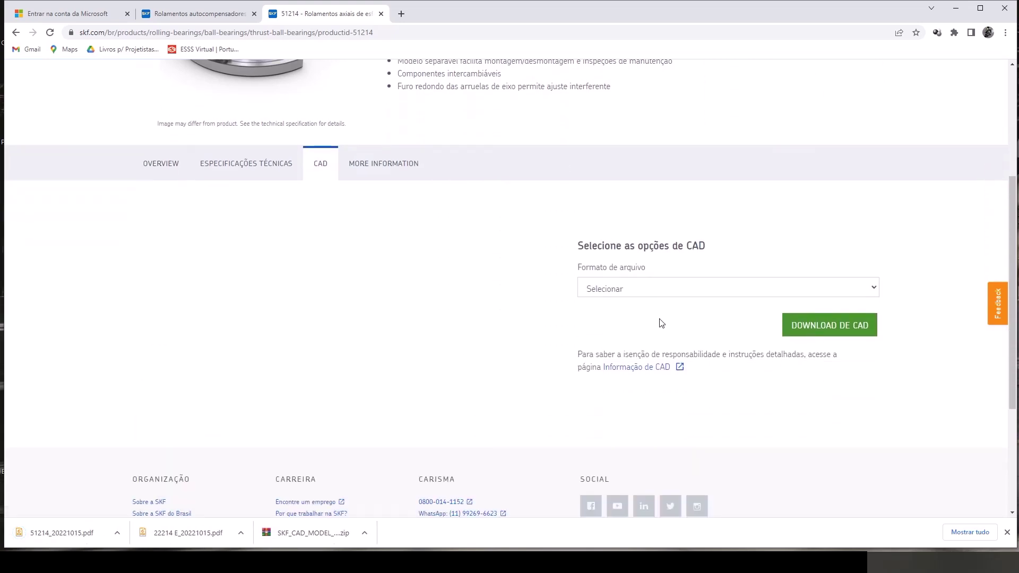
pyautogui.scroll(-2, 682, 255)
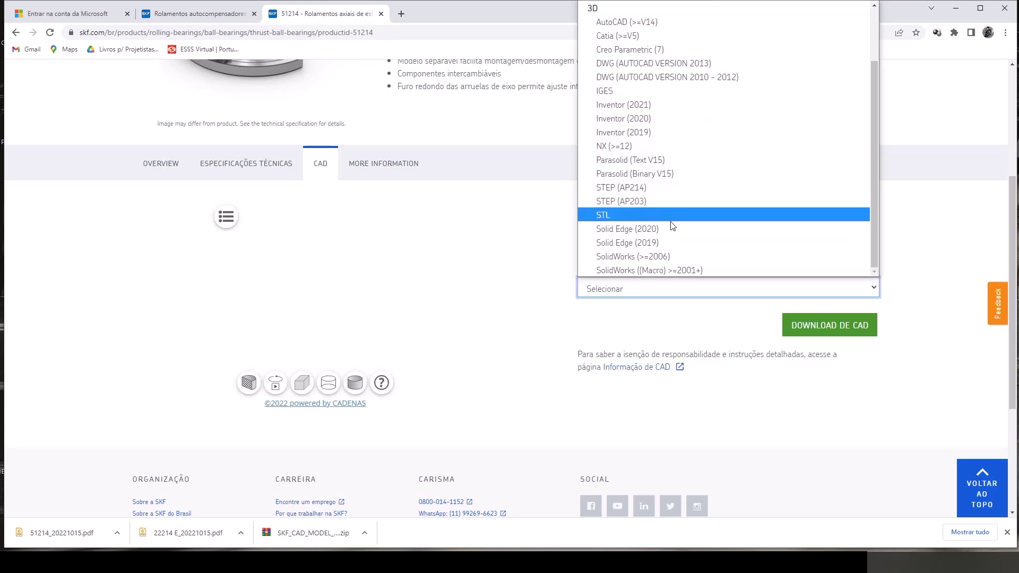
pyautogui.click(674, 257)
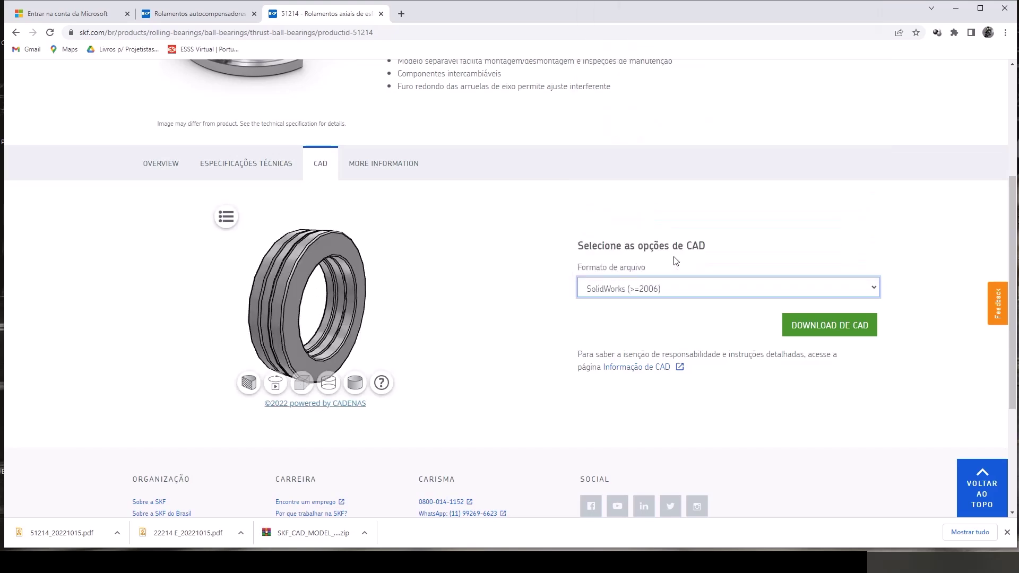
pyautogui.click(824, 334)
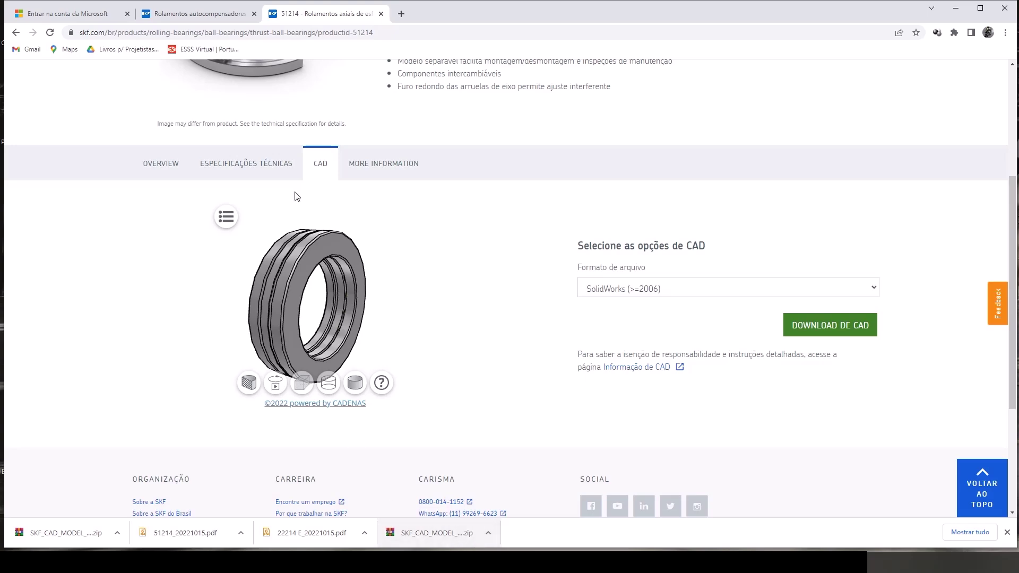
# - Return to the Rolamentos autocompensadores spherical roller bearings listing
pyautogui.click(223, 16)
pyautogui.scroll(2, 359, 318)
pyautogui.scroll(3, 361, 321)
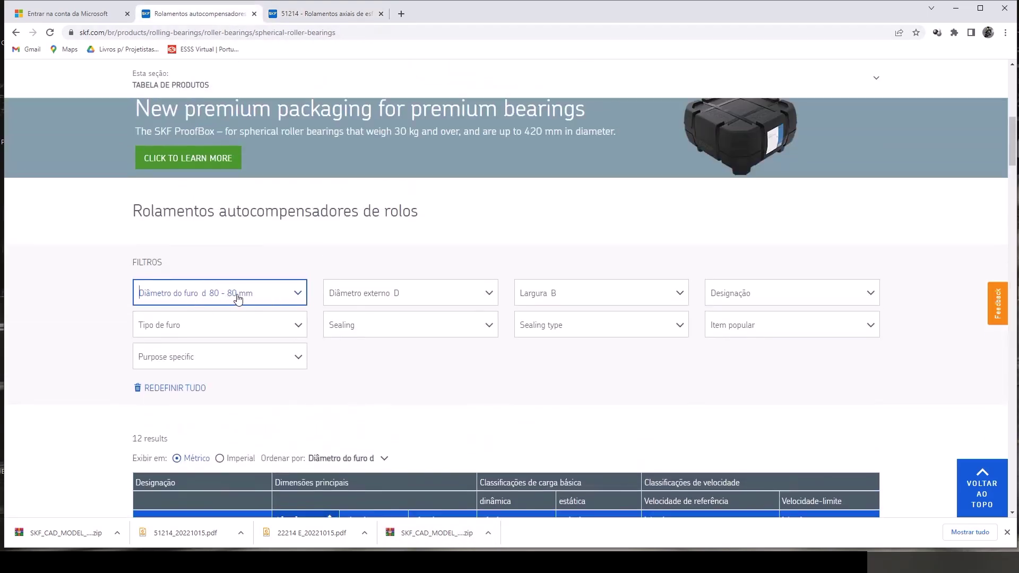
# - Scroll to the 80 mm bore results and open the 22216 E product page
pyautogui.scroll(-1, 239, 296)
pyautogui.scroll(-4, 240, 297)
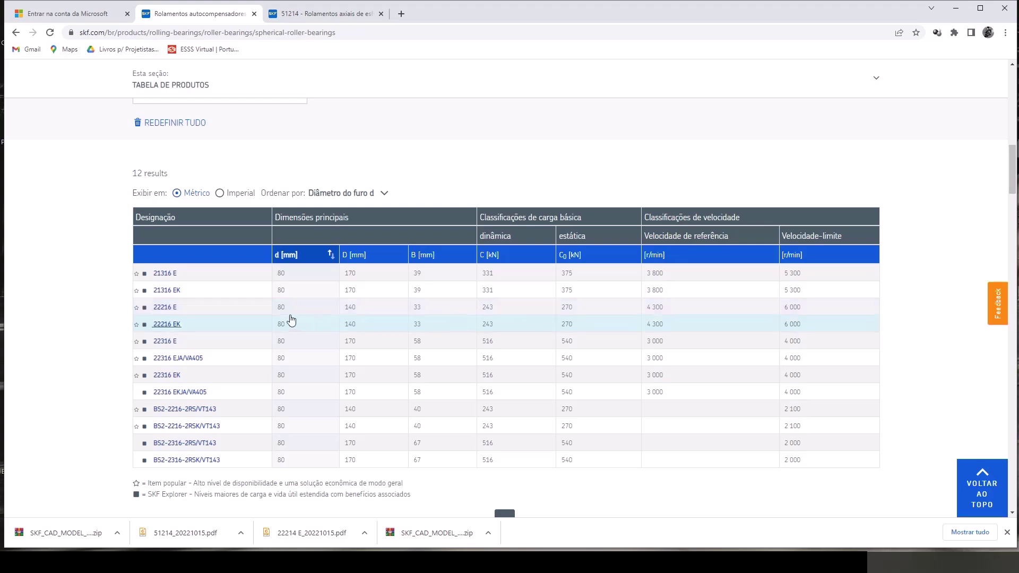
pyautogui.click(165, 308)
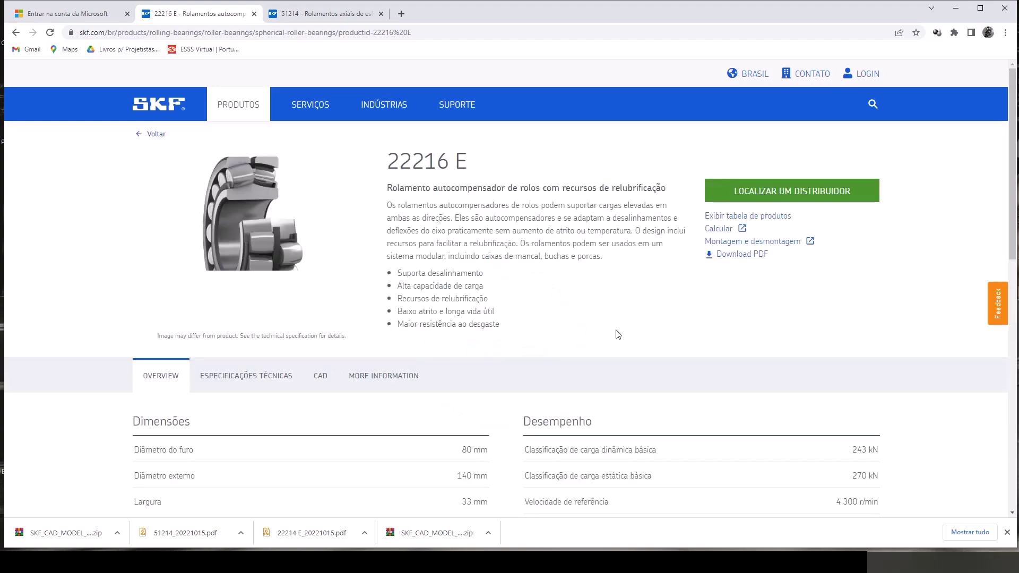
# - Download the 22216 E datasheet PDF
pyautogui.scroll(-2, 764, 257)
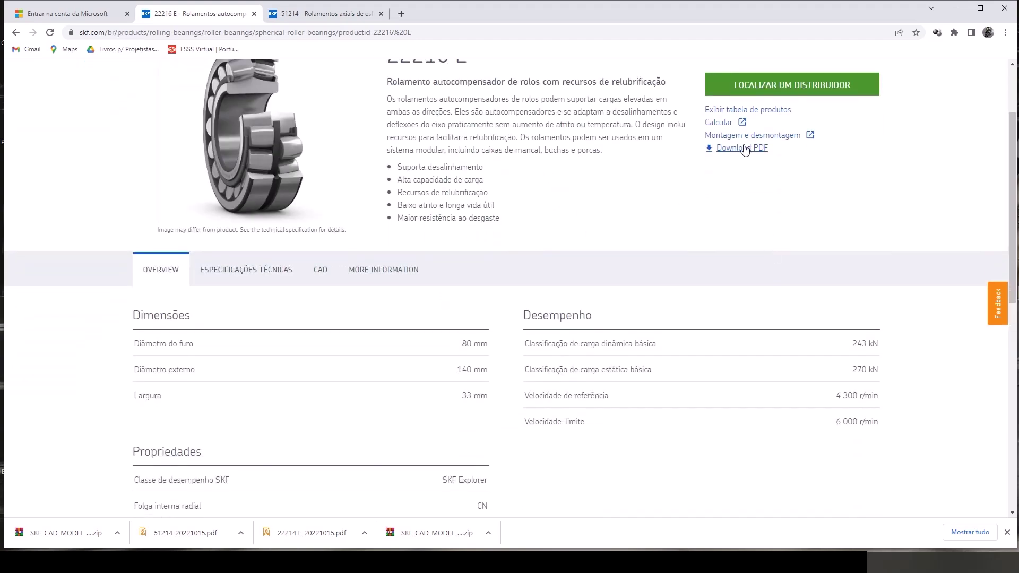
pyautogui.click(742, 149)
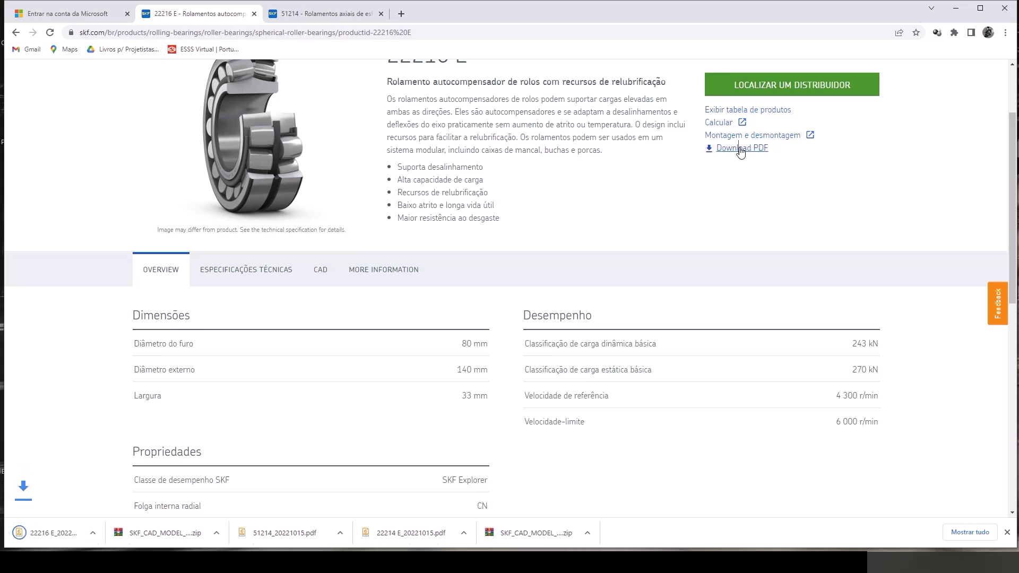
pyautogui.scroll(-4, 602, 301)
pyautogui.scroll(-5, 604, 303)
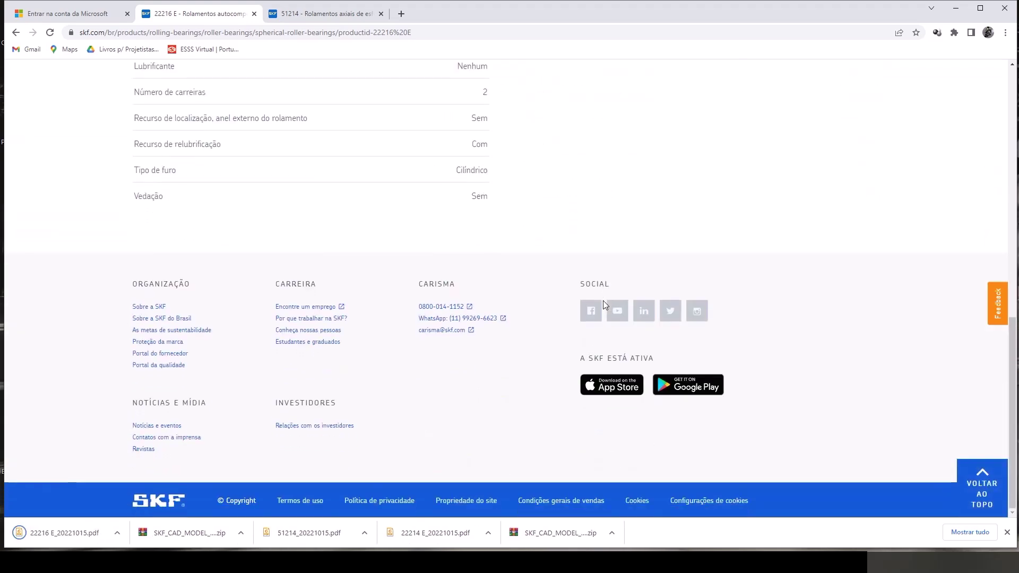
pyautogui.scroll(5, 603, 303)
pyautogui.scroll(3, 530, 282)
# - Download the 22216 E CAD model in SolidWorks (>=2006) format
pyautogui.click(315, 206)
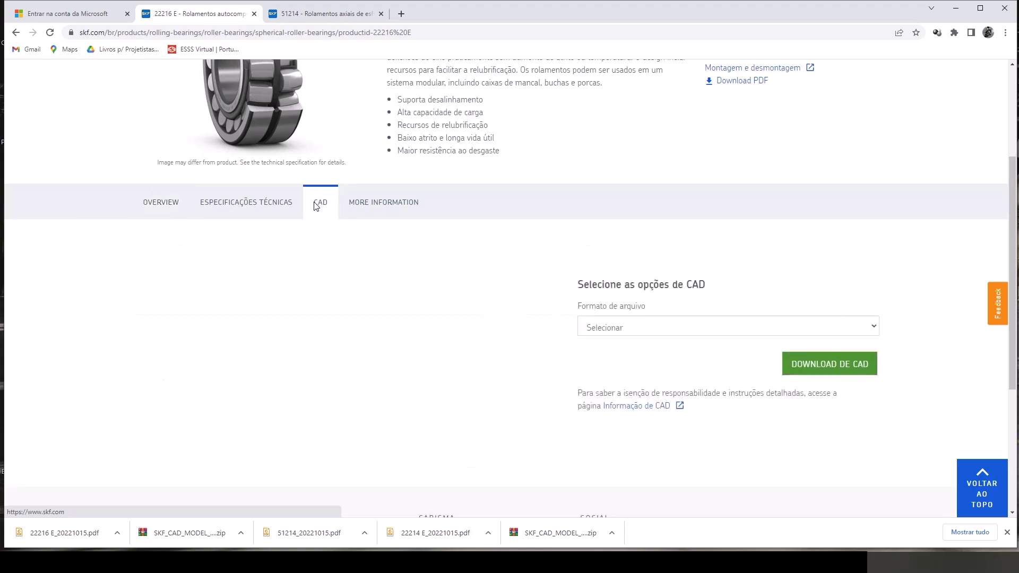
pyautogui.click(876, 328)
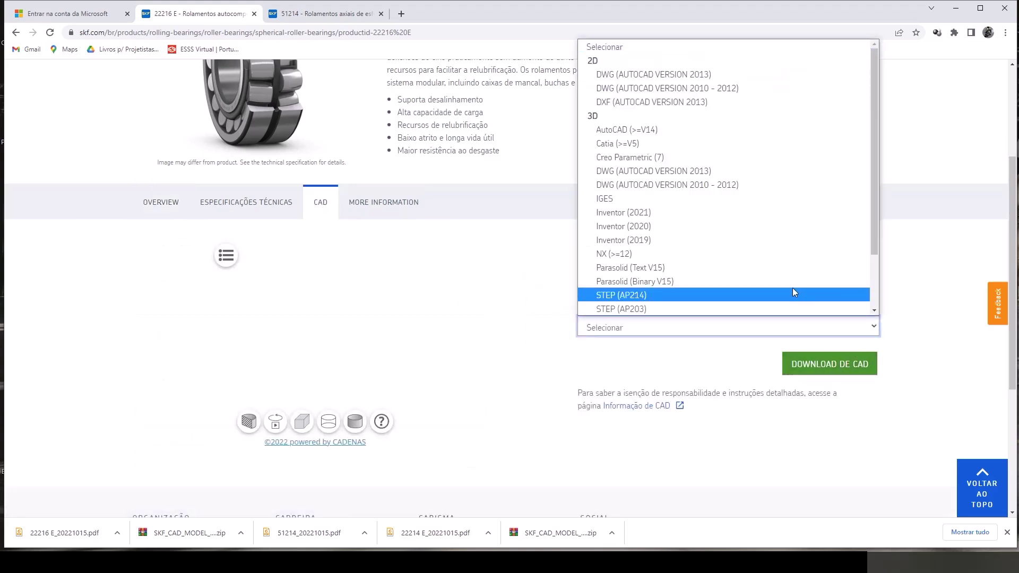
pyautogui.scroll(-2, 754, 286)
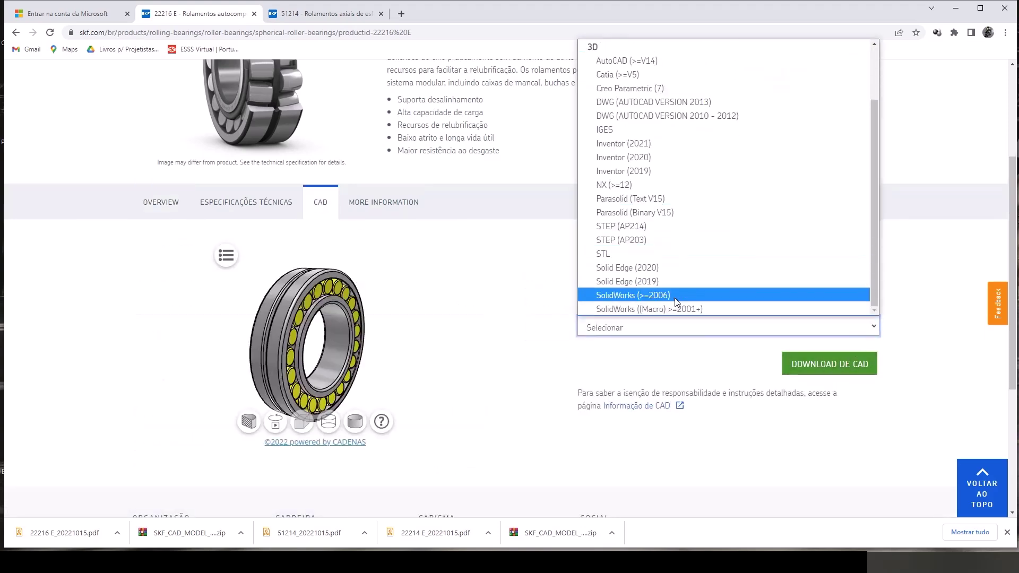
pyautogui.click(674, 296)
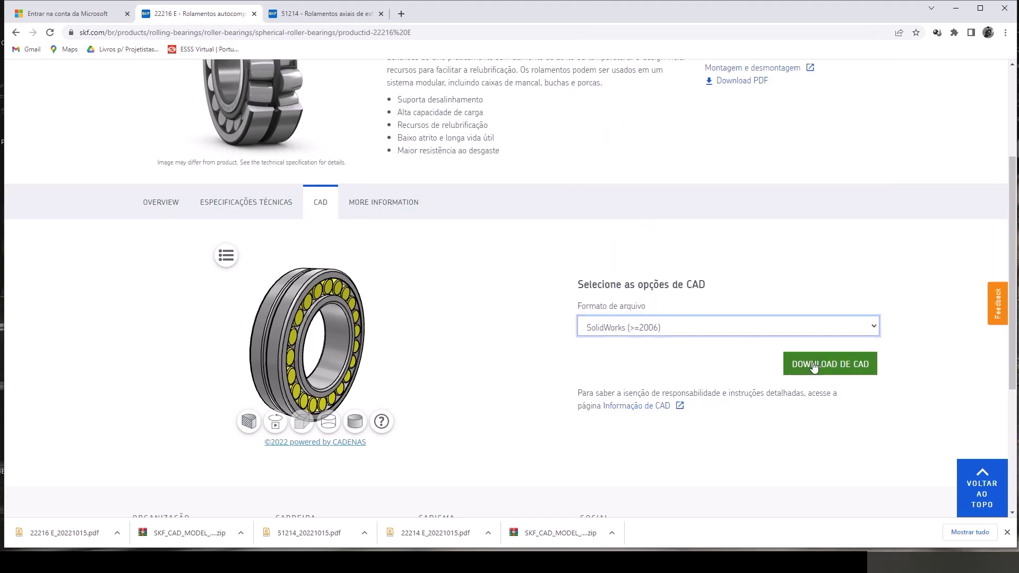
pyautogui.click(814, 366)
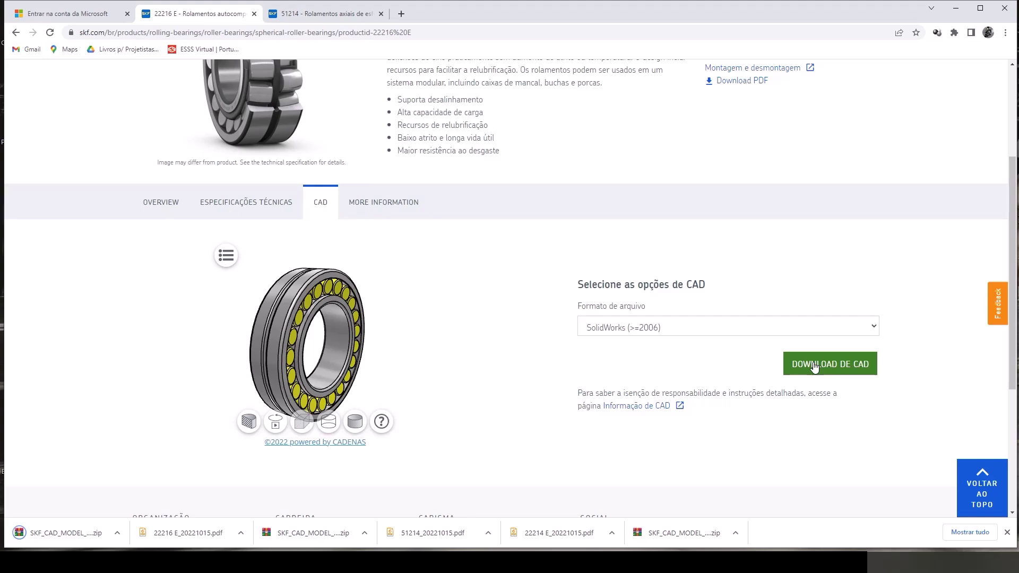
# - Open the browser's downloads list via Mostrar tudo and show the files in their folder
pyautogui.click(971, 533)
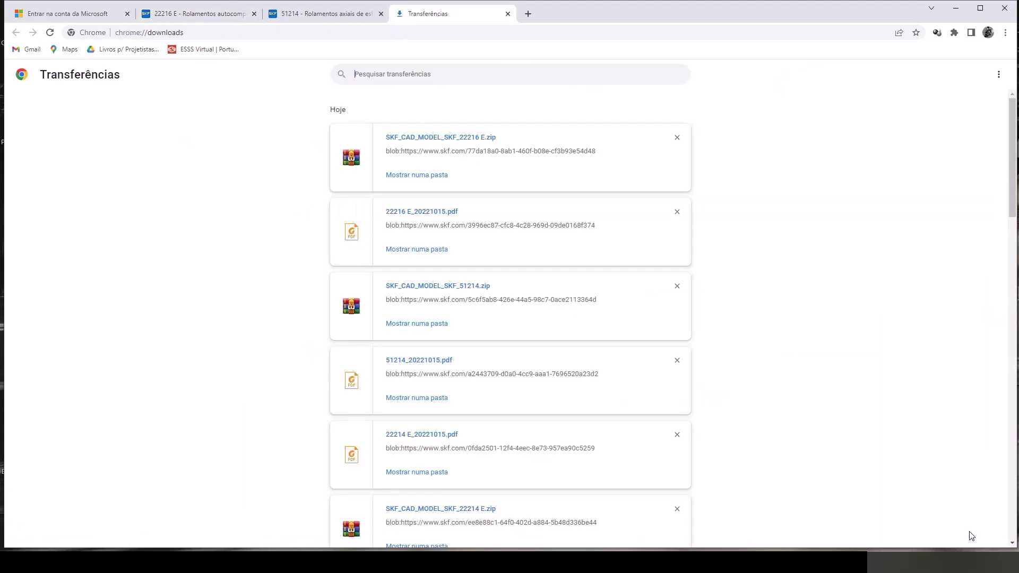
pyautogui.scroll(-2, 434, 363)
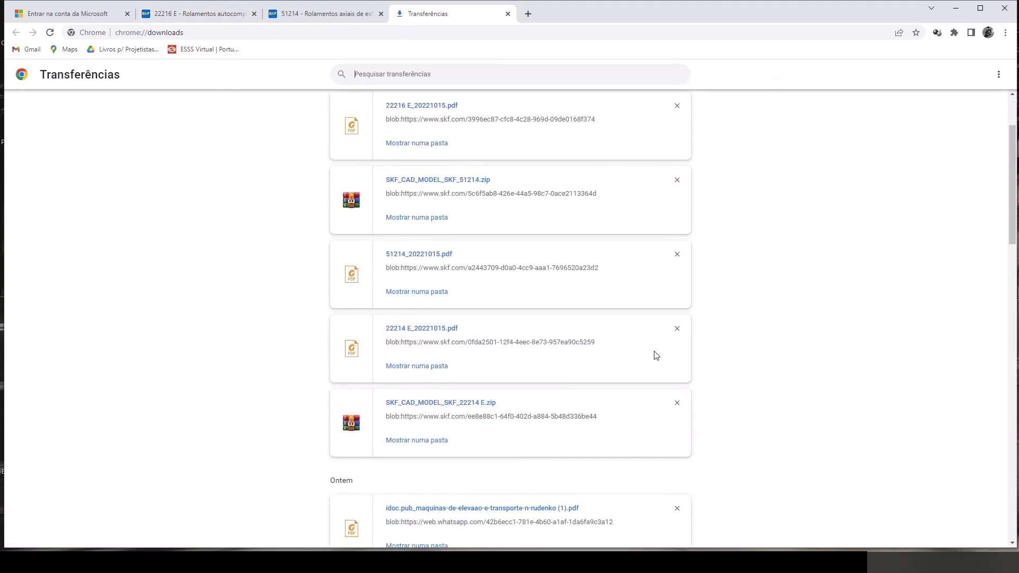
pyautogui.click(424, 441)
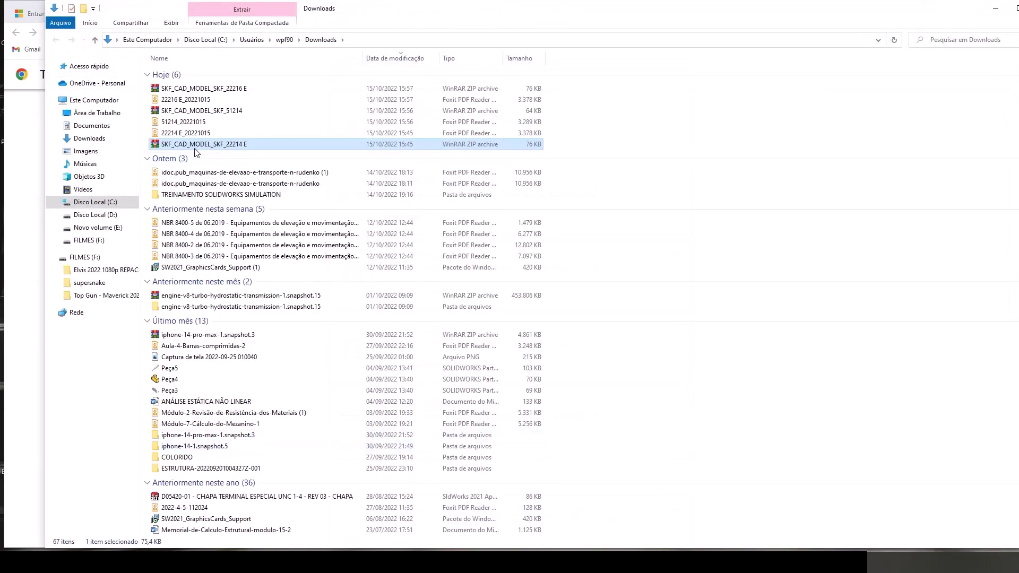
# - Delete the unneeded 22214 E CAD archive and datasheet PDF
pyautogui.rightClick(194, 147)
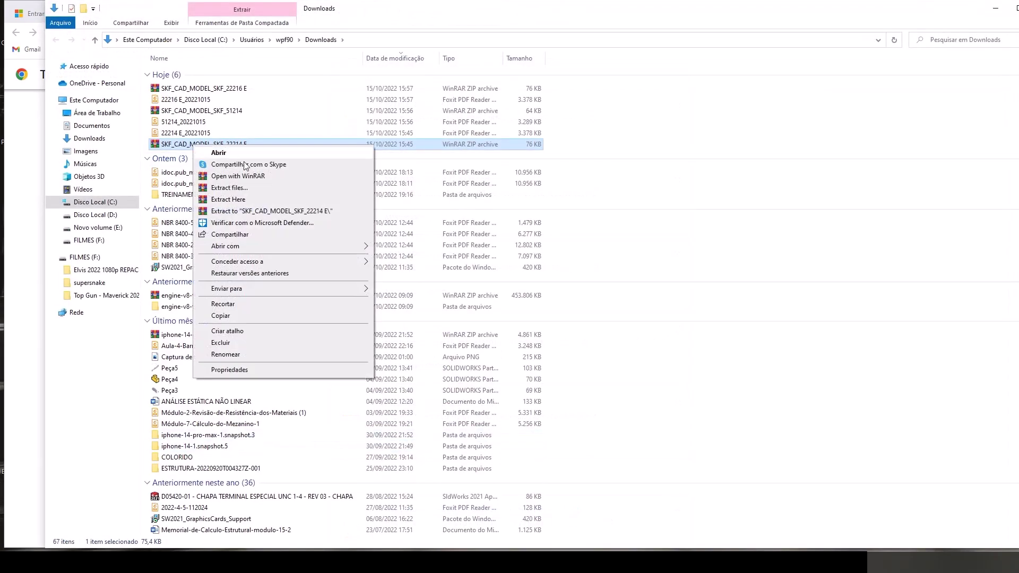
pyautogui.click(247, 344)
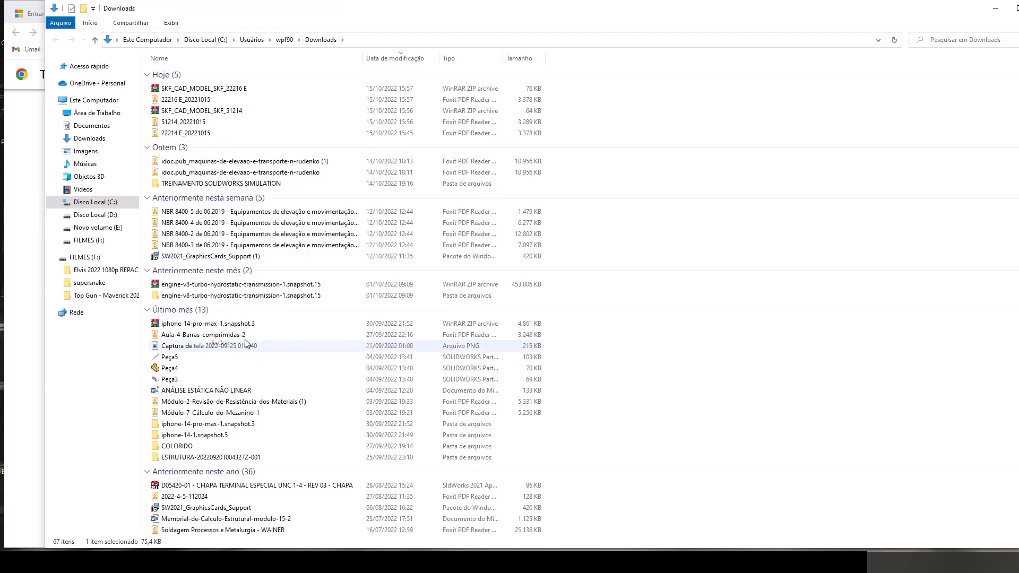
pyautogui.rightClick(201, 136)
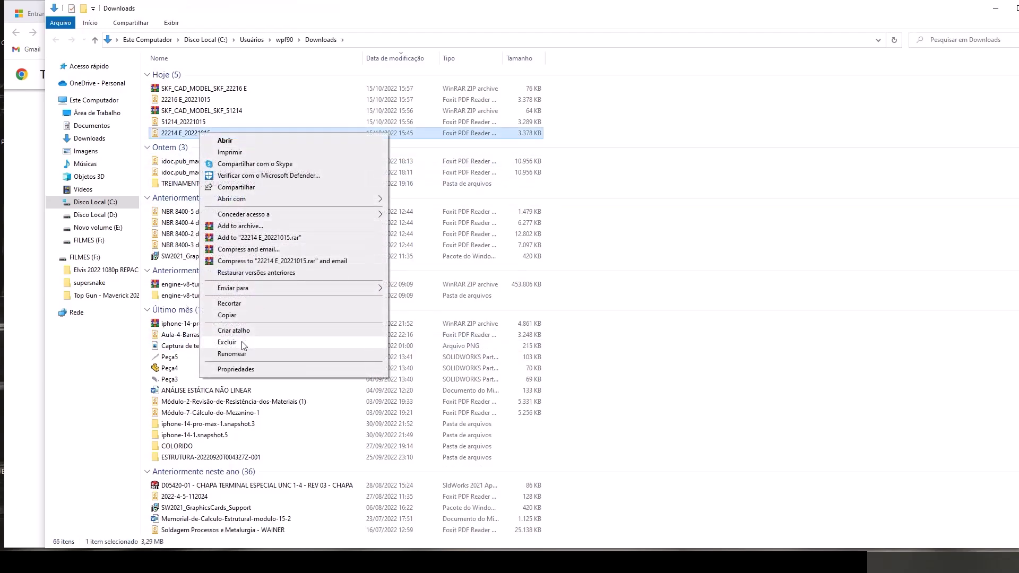
pyautogui.click(244, 343)
# - Extract the 22216 E and 51214 CAD archives
pyautogui.rightClick(207, 89)
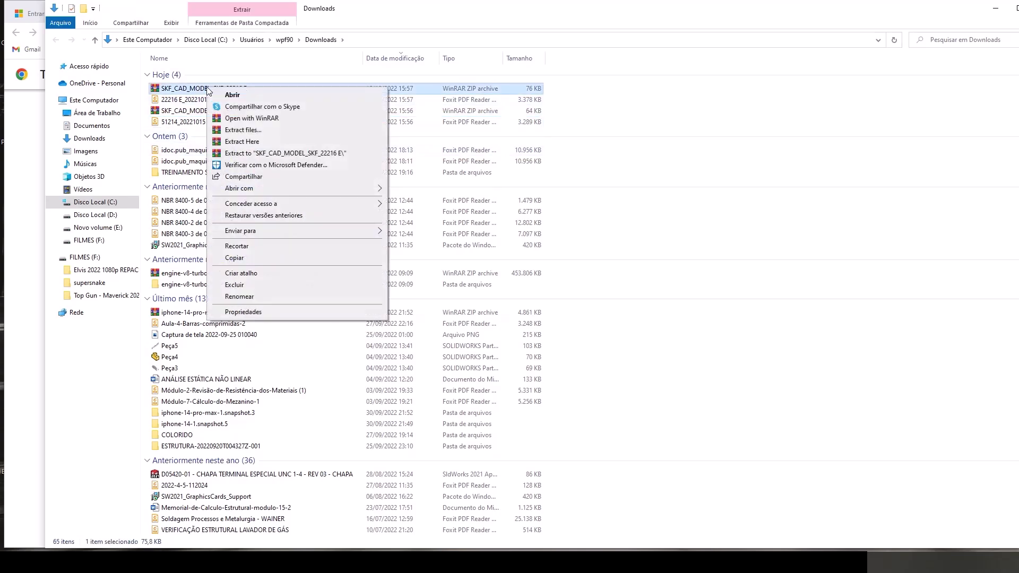
pyautogui.click(271, 142)
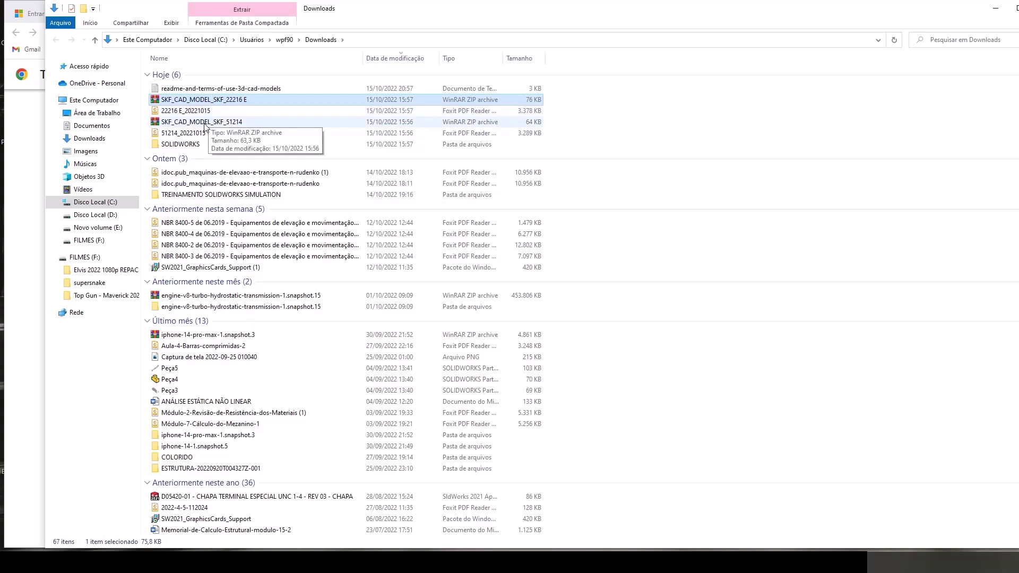
pyautogui.rightClick(205, 125)
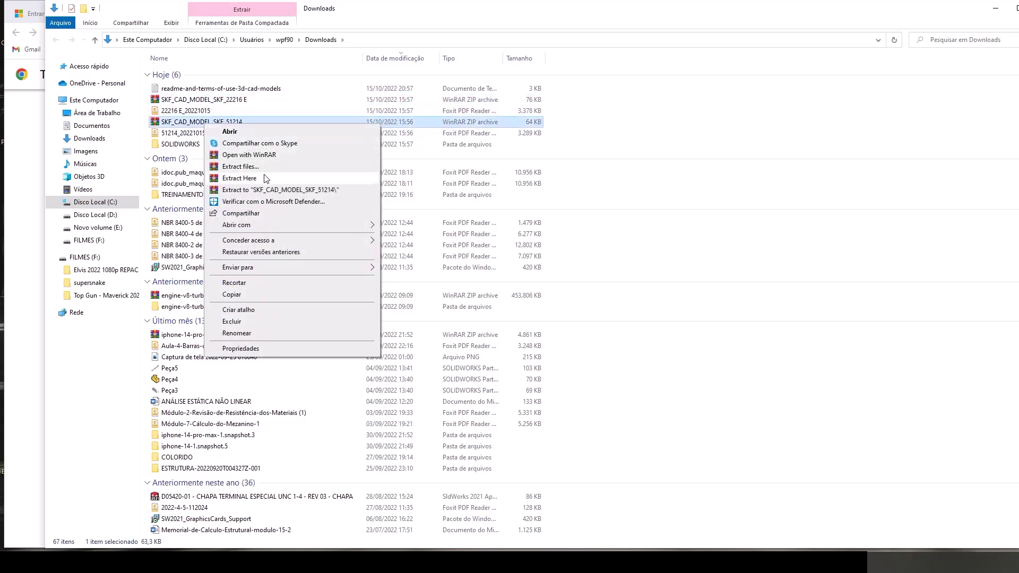
pyautogui.click(261, 192)
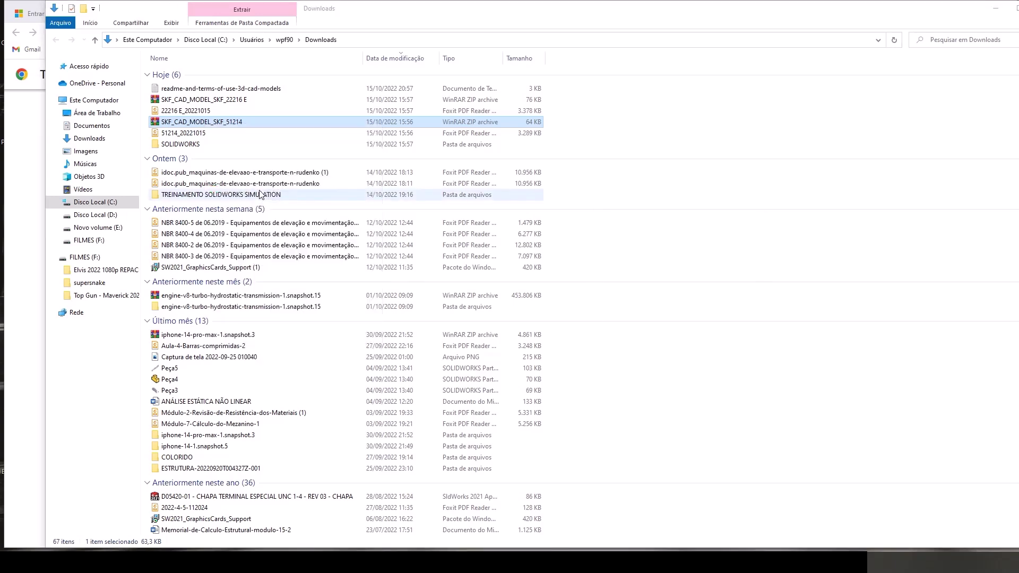
# - Delete the stray extracted SOLIDWORKS folder and readme file
pyautogui.rightClick(177, 155)
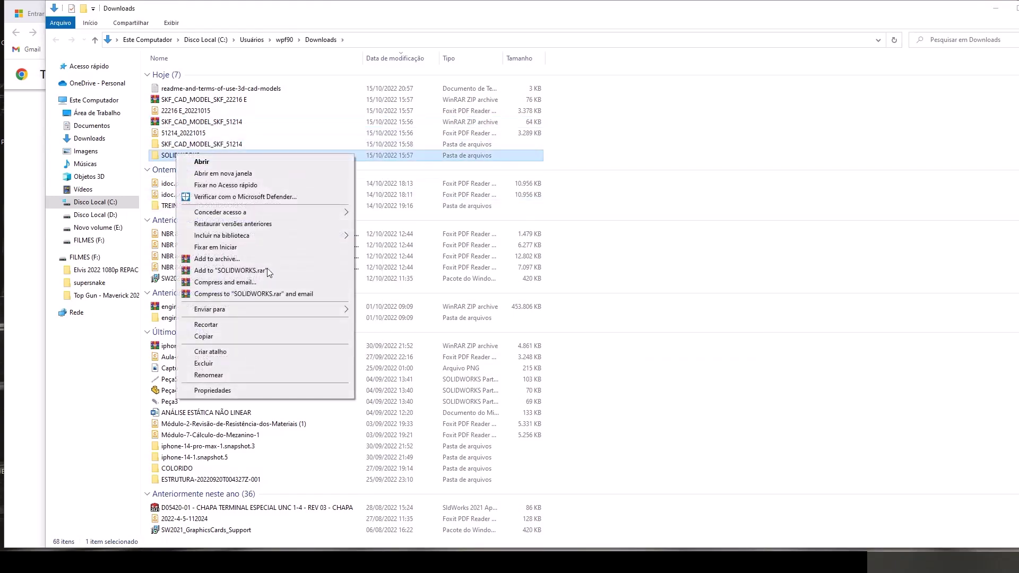
pyautogui.click(203, 364)
pyautogui.click(216, 93)
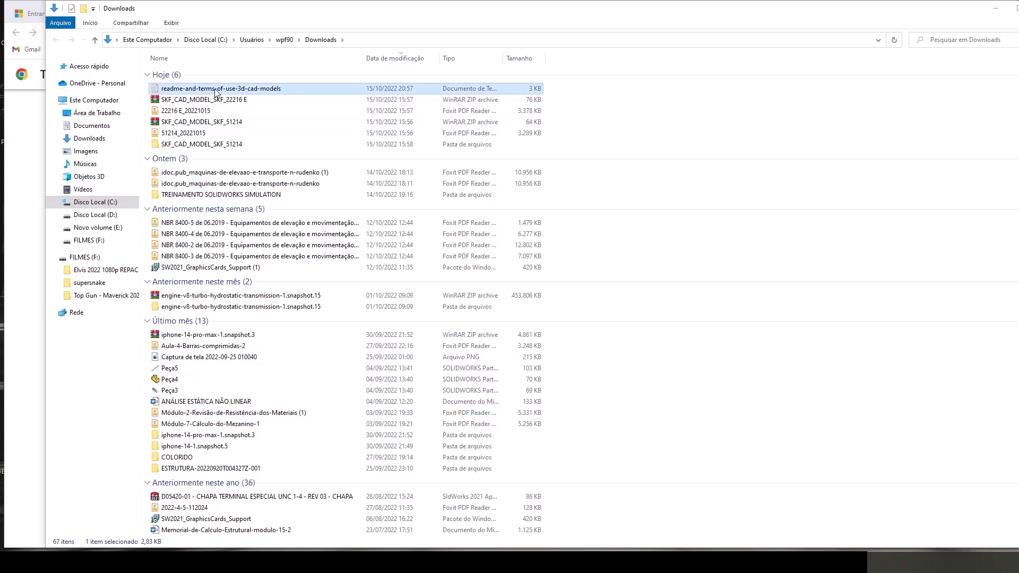
pyautogui.rightClick(216, 92)
pyautogui.click(260, 311)
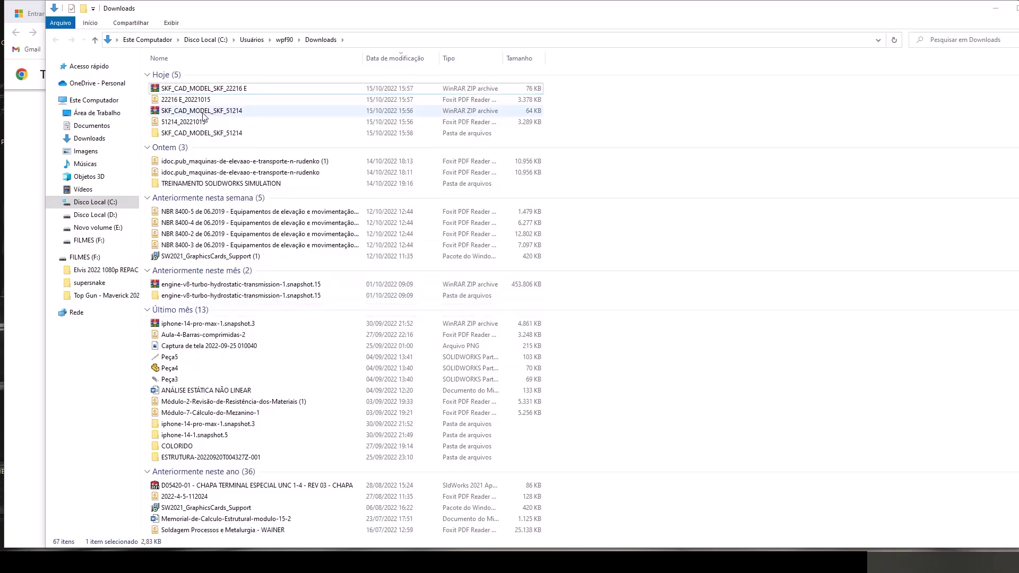
# - Move the 51214 and 22216 E datasheet PDFs into their SKF_CAD_MODEL folders
pyautogui.click(224, 92)
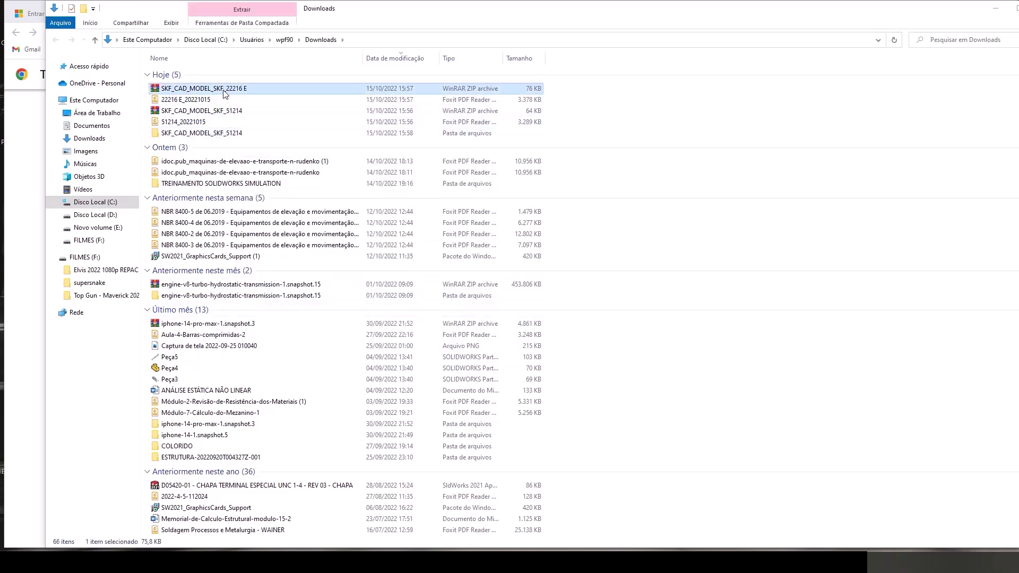
pyautogui.rightClick(224, 91)
pyautogui.click(338, 157)
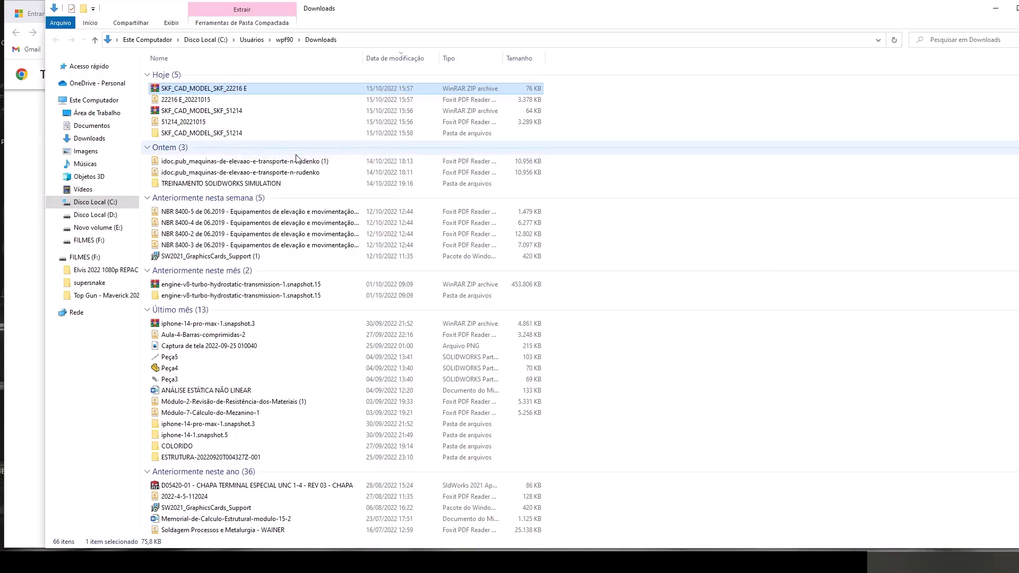
pyautogui.click(687, 227)
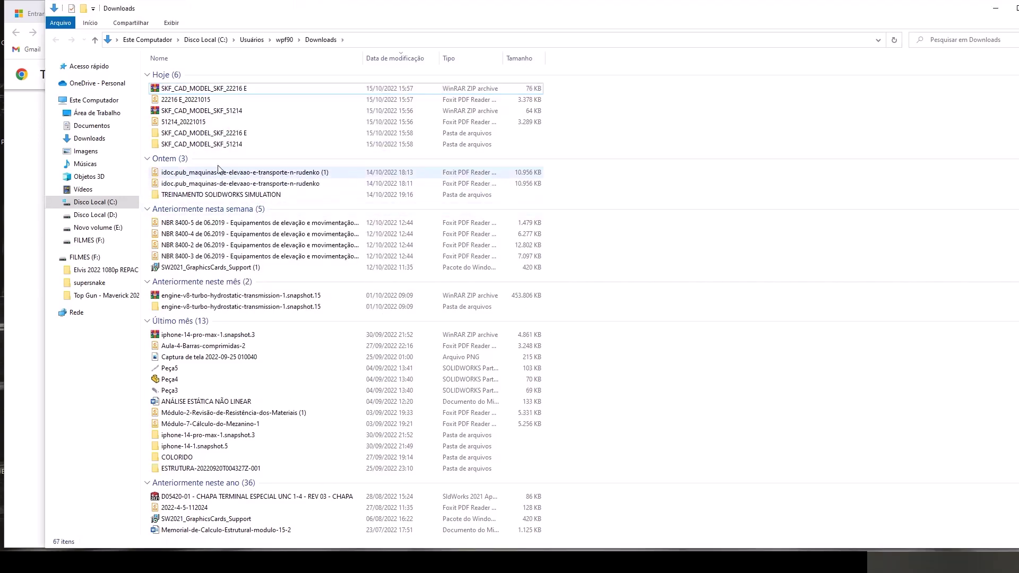
pyautogui.click(190, 124)
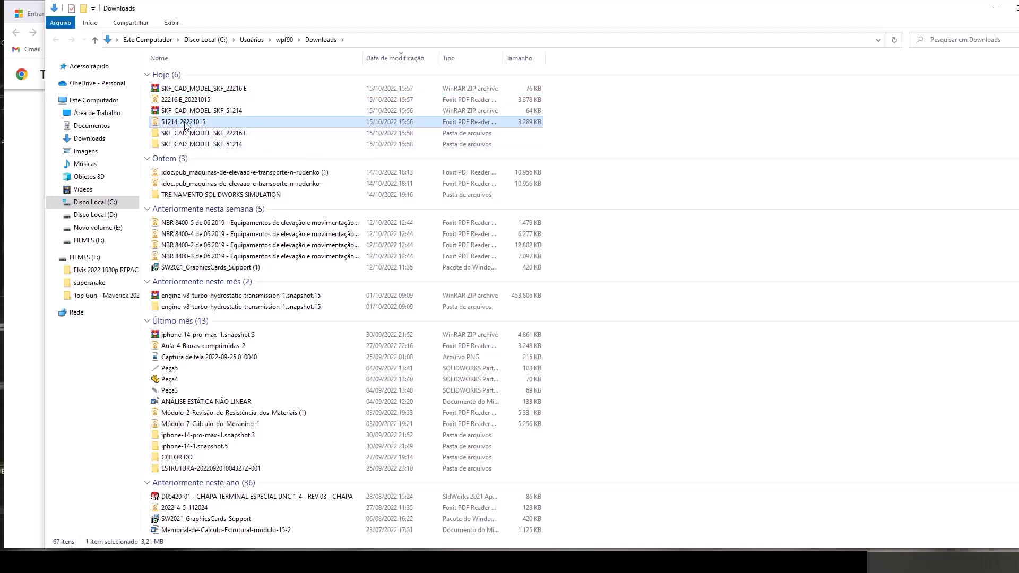
pyautogui.moveTo(187, 123); pyautogui.dragTo(193, 148)
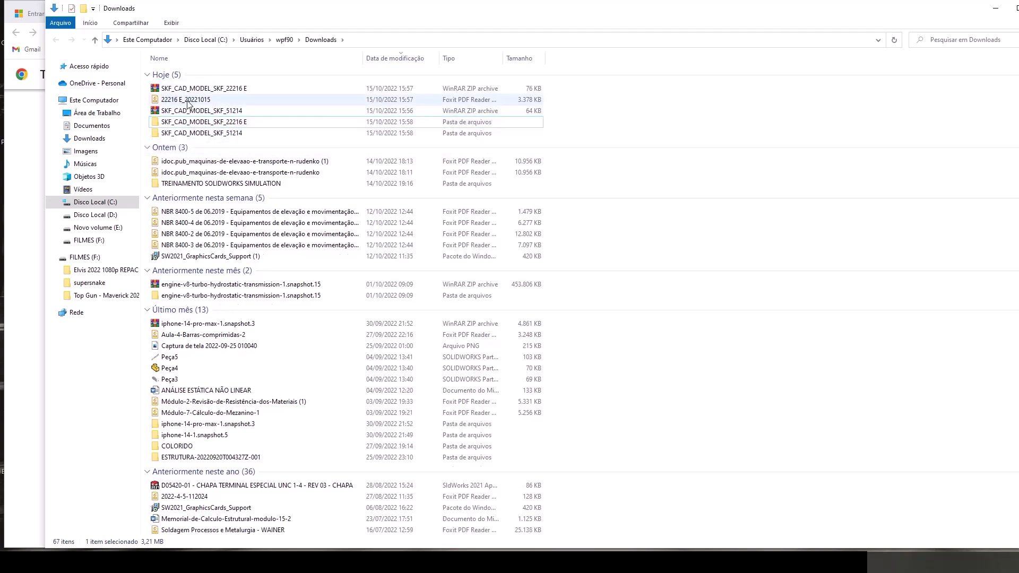
pyautogui.moveTo(189, 102); pyautogui.dragTo(189, 122)
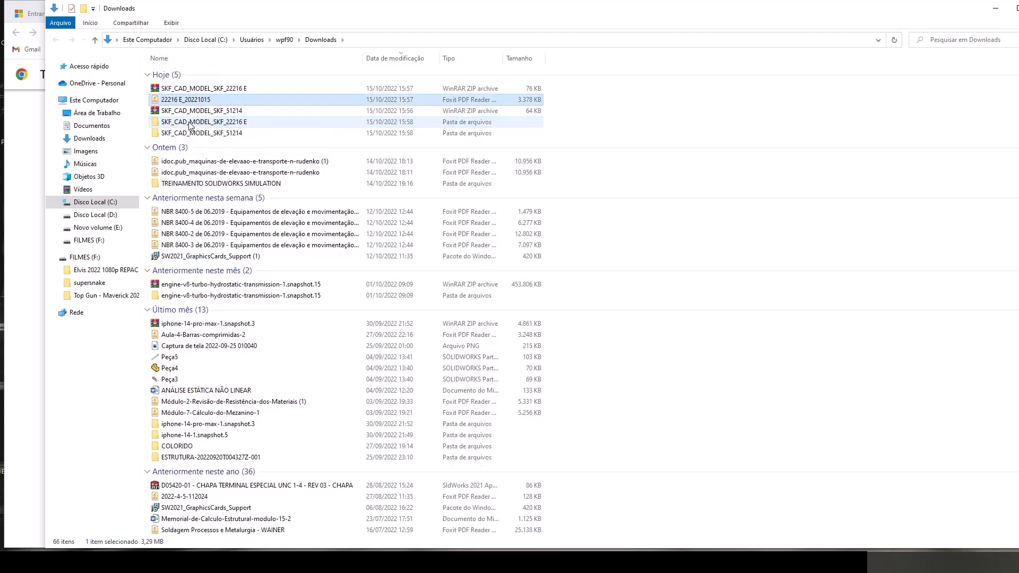
# - Delete both SKF zip archives and hide File Explorer
pyautogui.click(183, 99)
pyautogui.rightClick(183, 88)
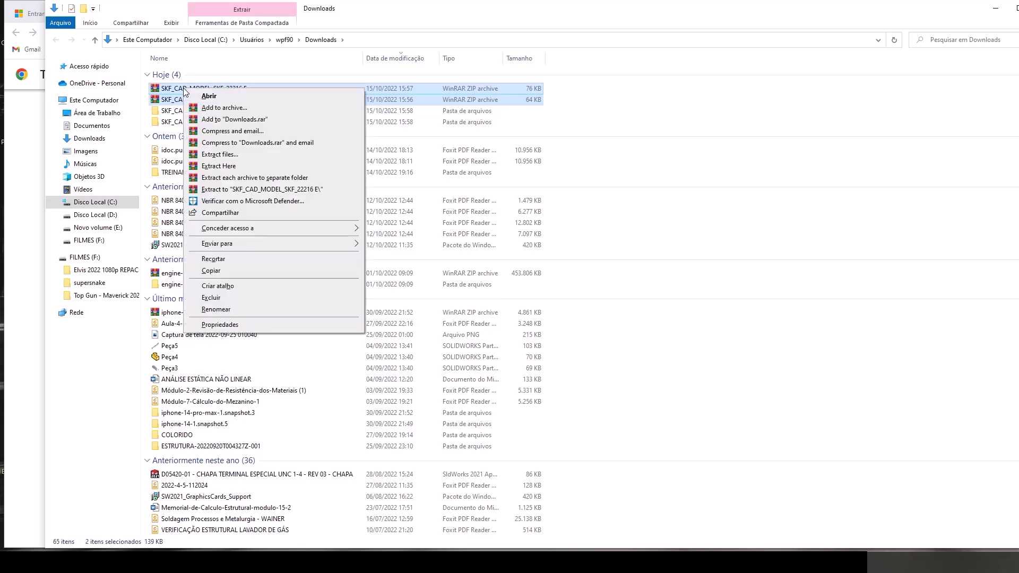
pyautogui.click(234, 301)
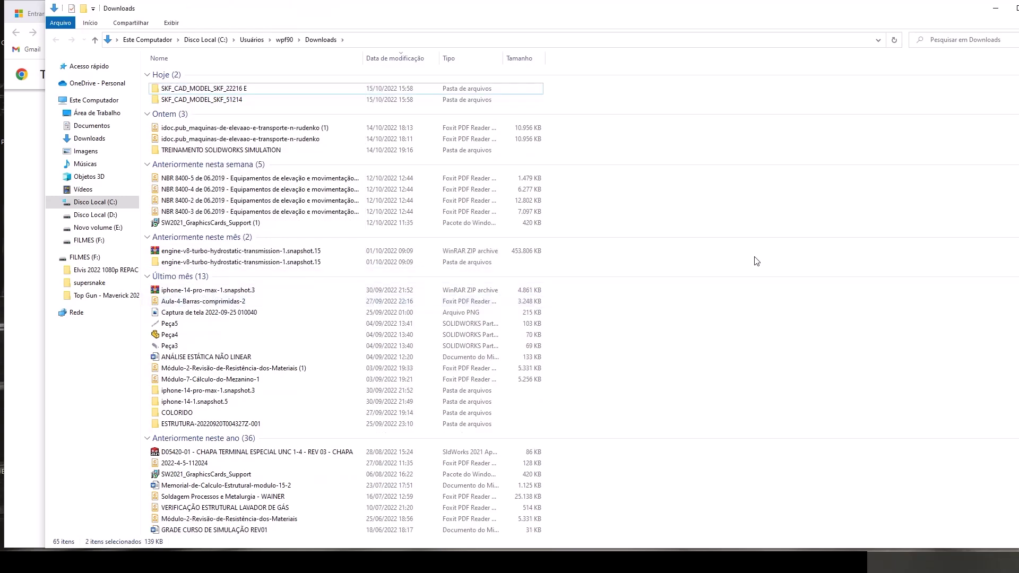
pyautogui.click(998, 10)
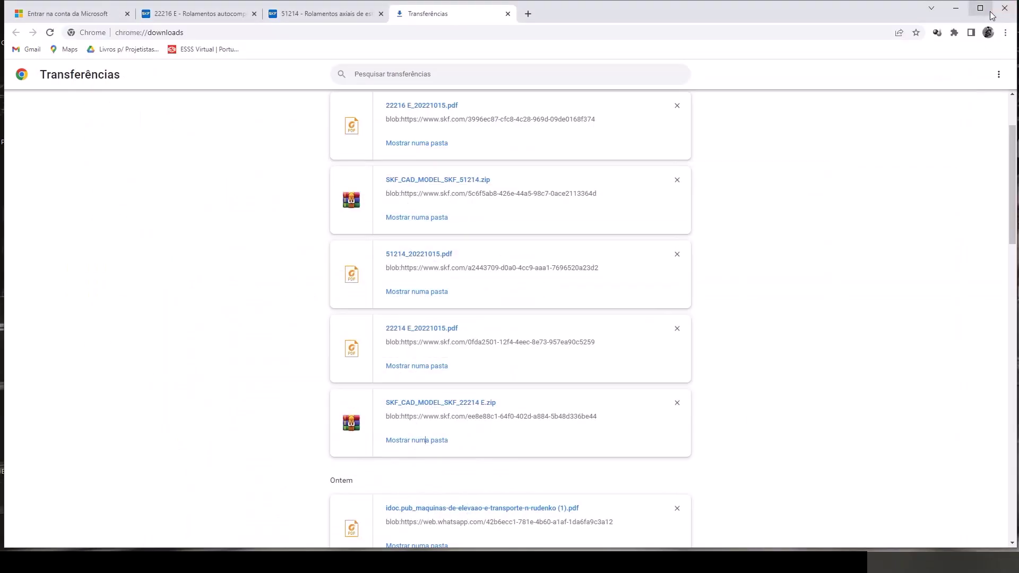
# - Create a new assembly and place the MANCAL INFERIOR lower bearing housing
pyautogui.click(959, 8)
pyautogui.scroll(3, 626, 308)
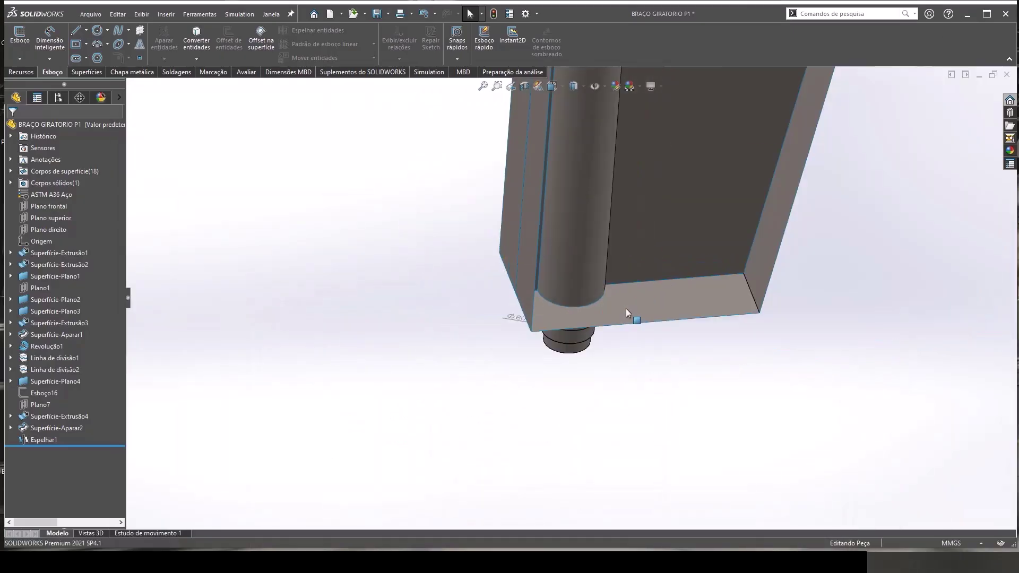
pyautogui.scroll(5, 626, 312)
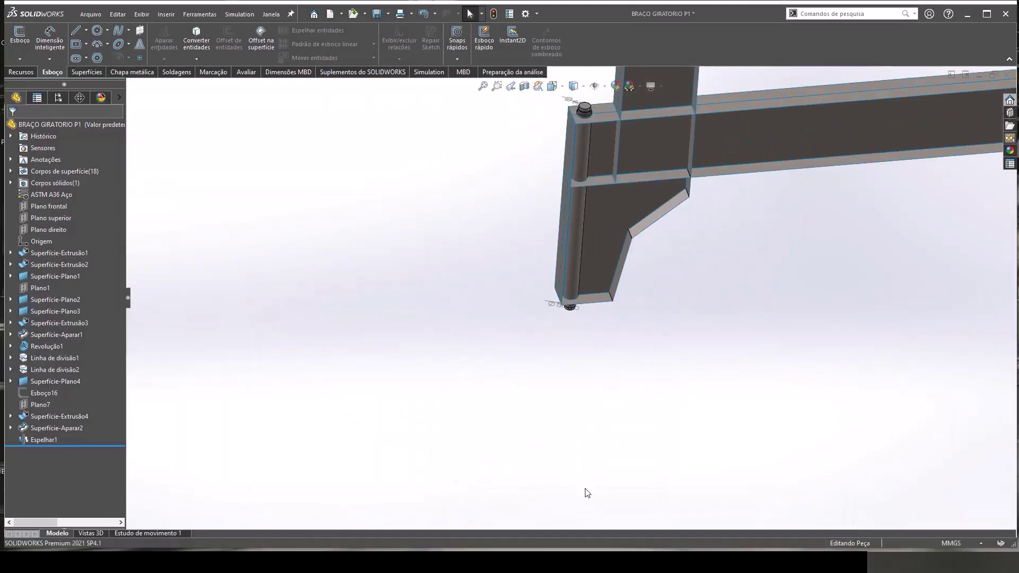
pyautogui.moveTo(586, 489)
pyautogui.mouseDown(button='middle')
pyautogui.moveTo(850, 290)
pyautogui.moveTo(784, 206)
pyautogui.mouseUp(button='middle')
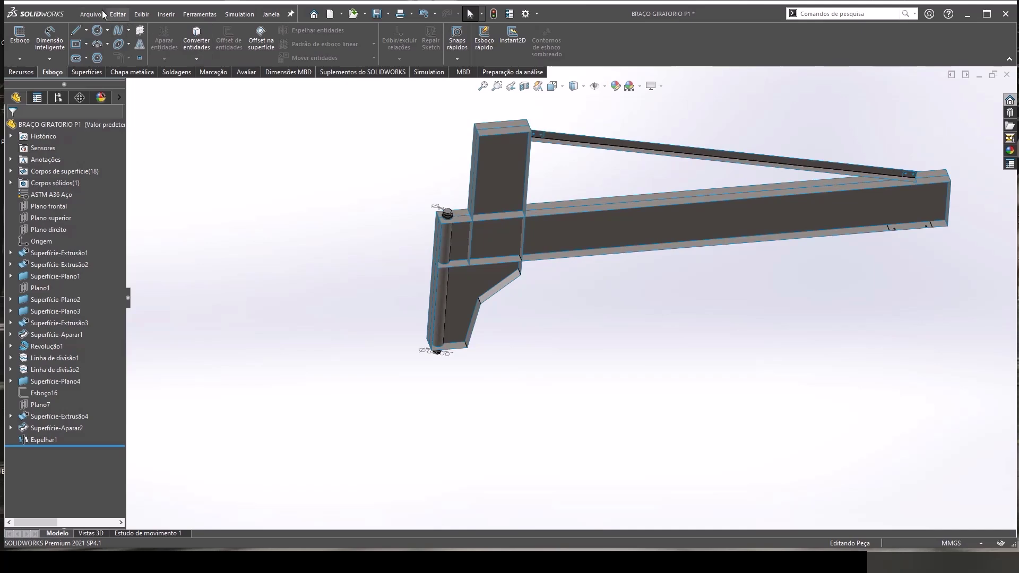
pyautogui.click(92, 14)
pyautogui.click(98, 33)
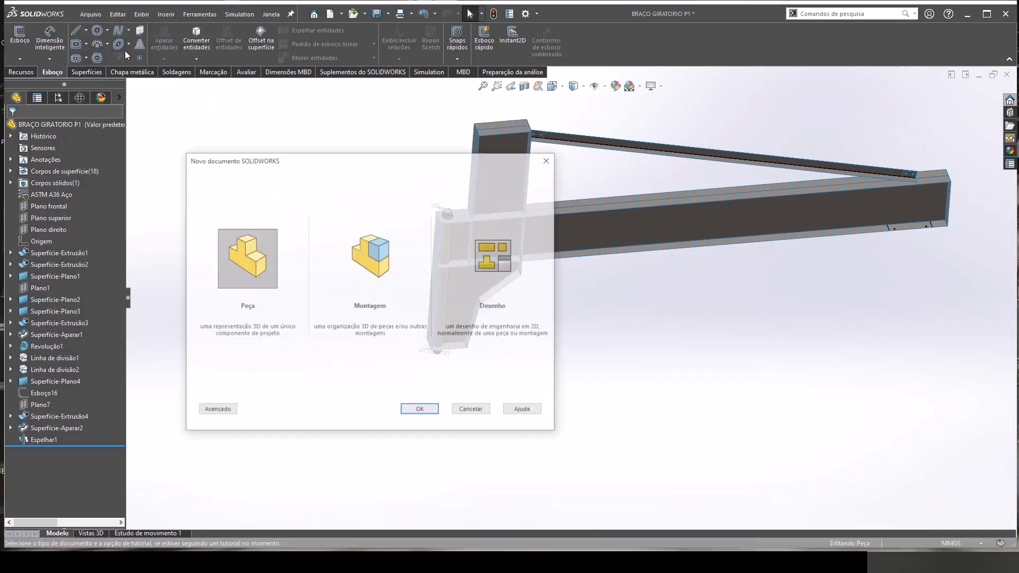
pyautogui.click(376, 275)
pyautogui.click(421, 411)
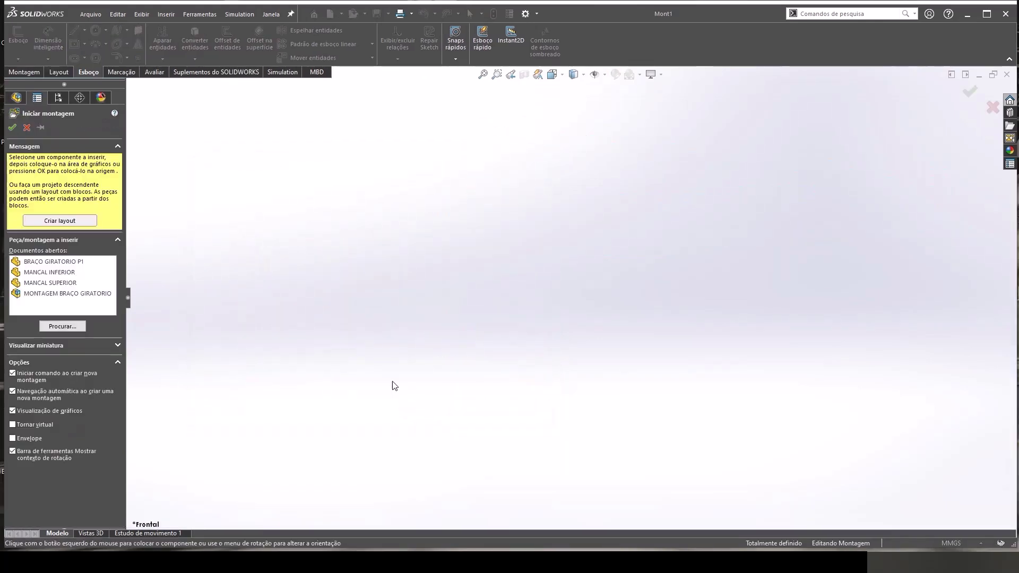
pyautogui.click(50, 272)
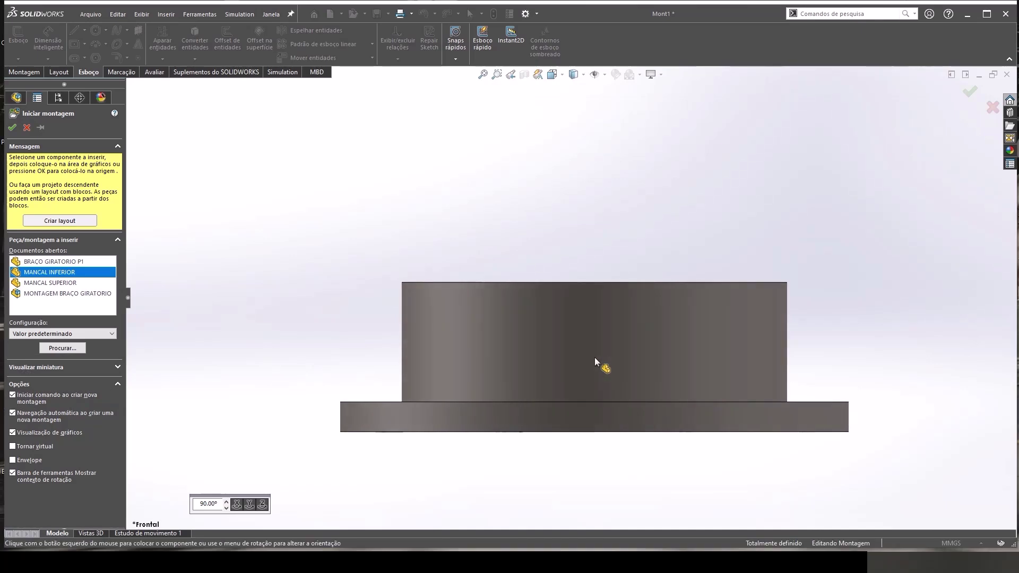
pyautogui.click(594, 358)
# - Load the SKF_22216_E assembly file from its Downloads SOLIDWORKS folder for insertion
pyautogui.click(25, 73)
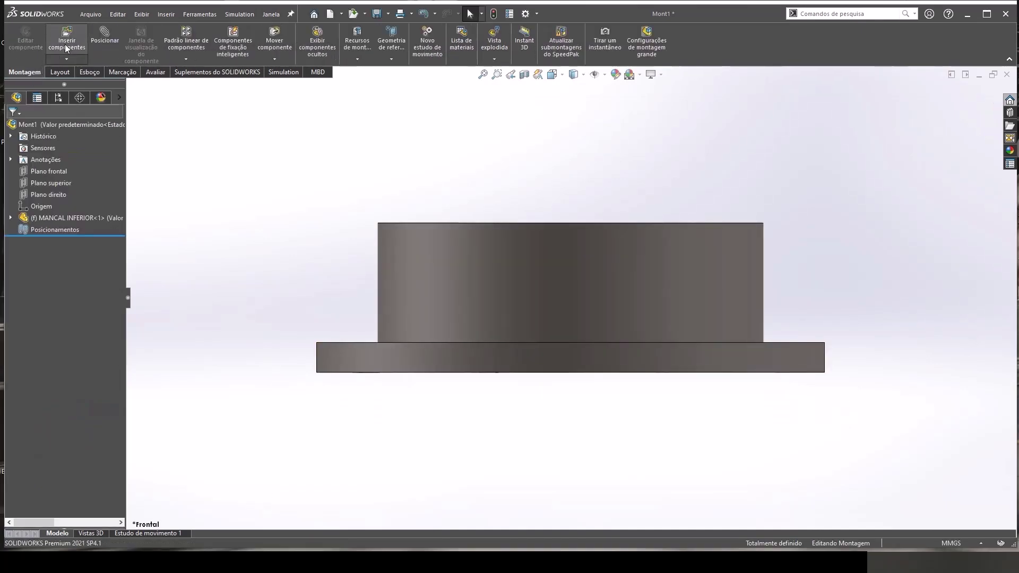
pyautogui.click(66, 38)
pyautogui.click(69, 310)
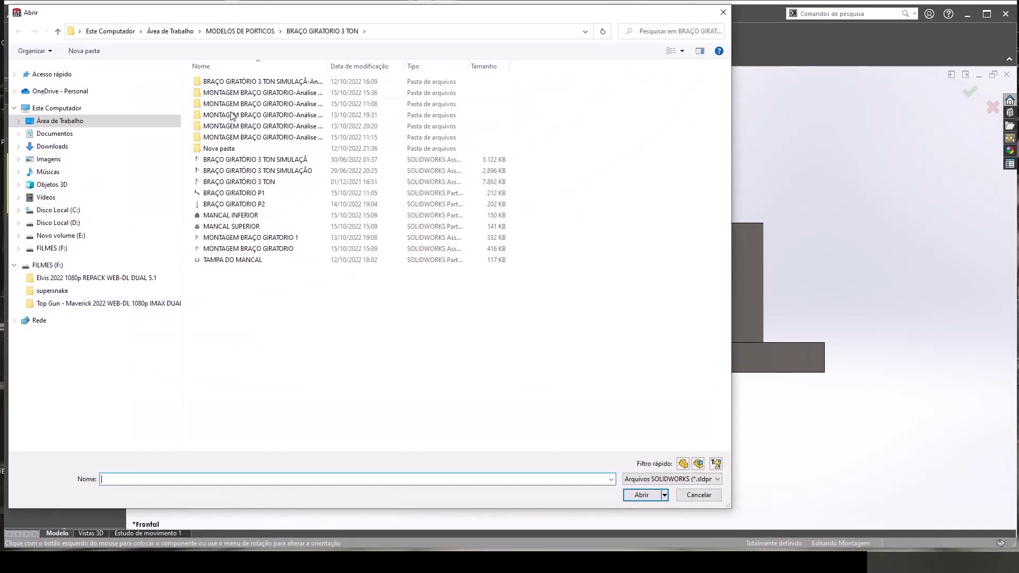
pyautogui.click(58, 147)
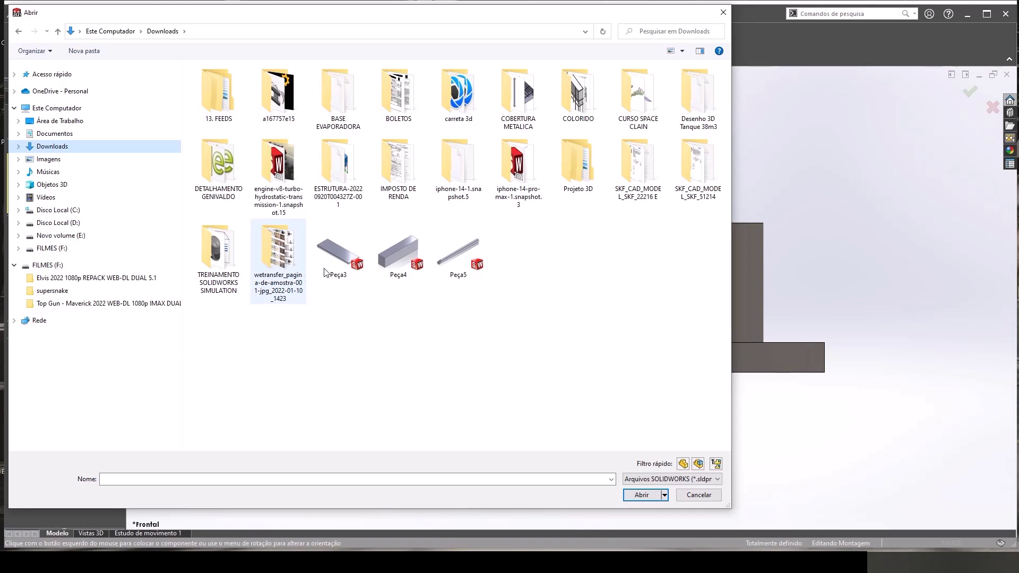
pyautogui.doubleClick(639, 180)
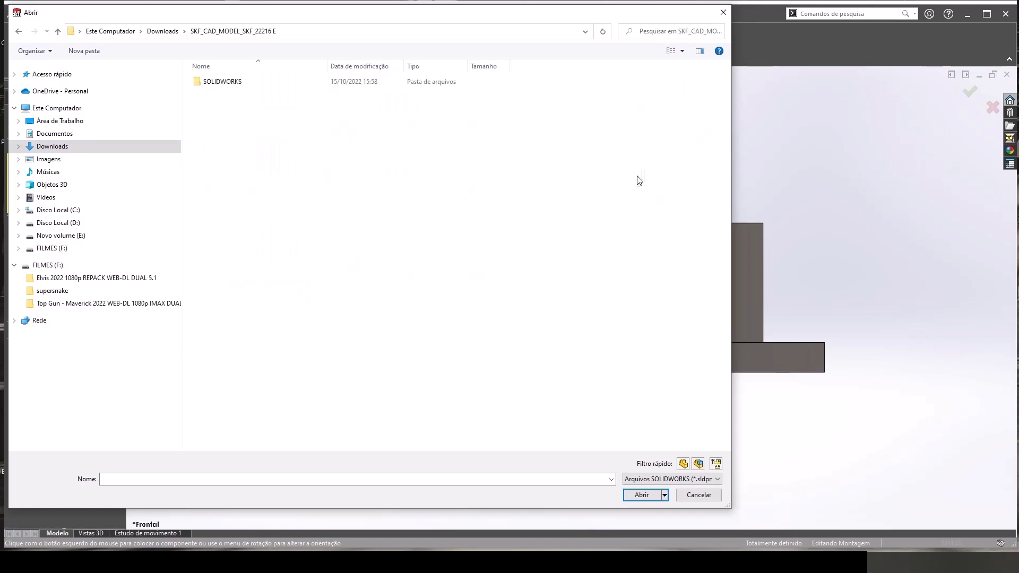
pyautogui.doubleClick(241, 83)
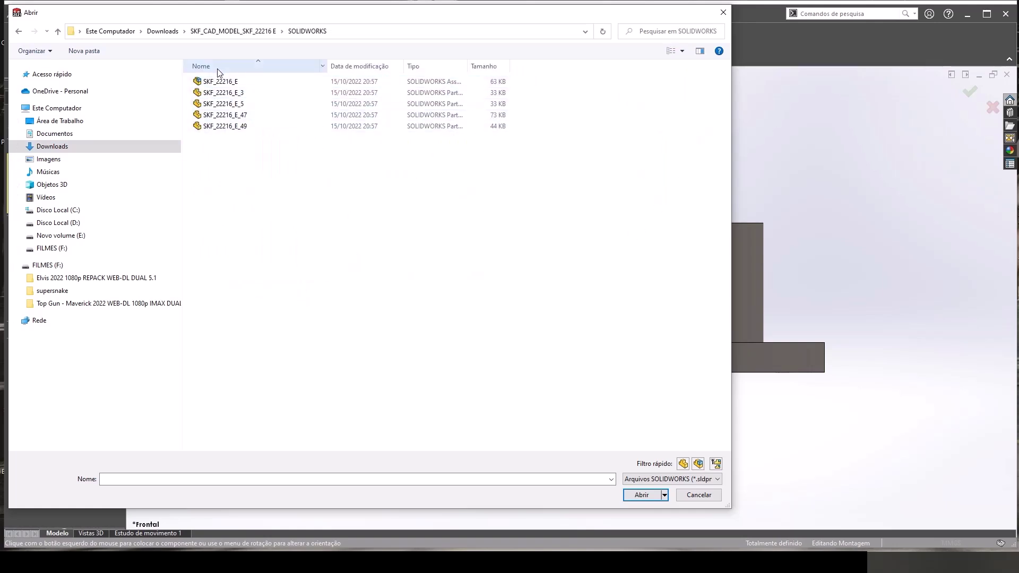
pyautogui.click(223, 81)
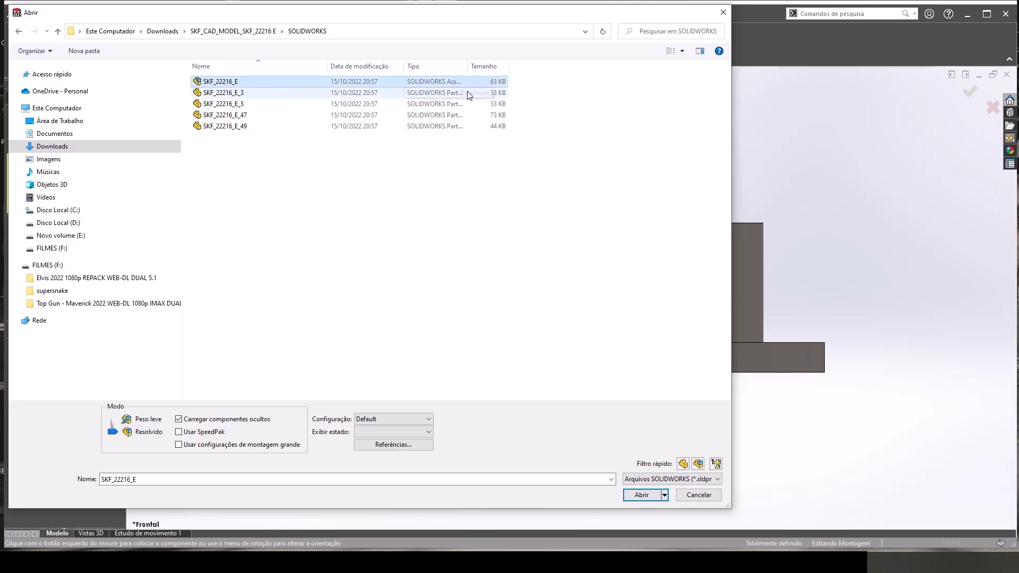
pyautogui.click(645, 496)
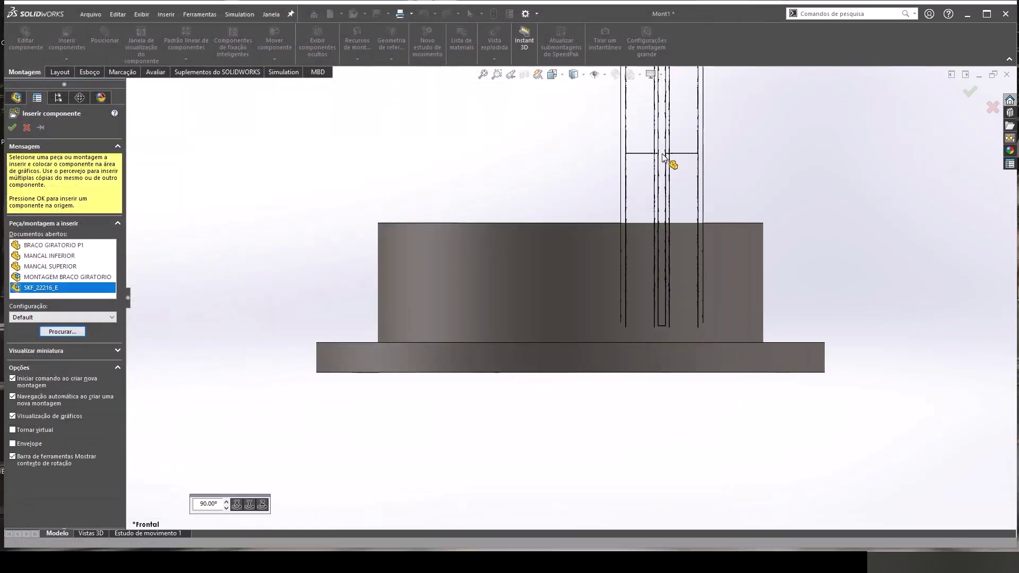
# - Rotate the 22216 E bearing so its rollers lie horizontal and place it above the housing
pyautogui.click(251, 505)
pyautogui.click(249, 505)
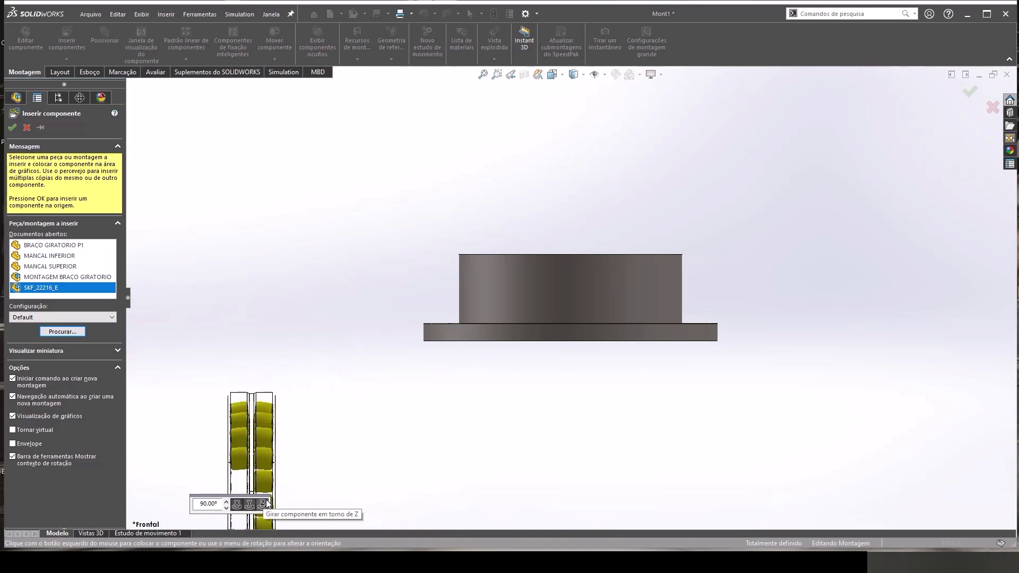
pyautogui.click(262, 505)
pyautogui.click(590, 143)
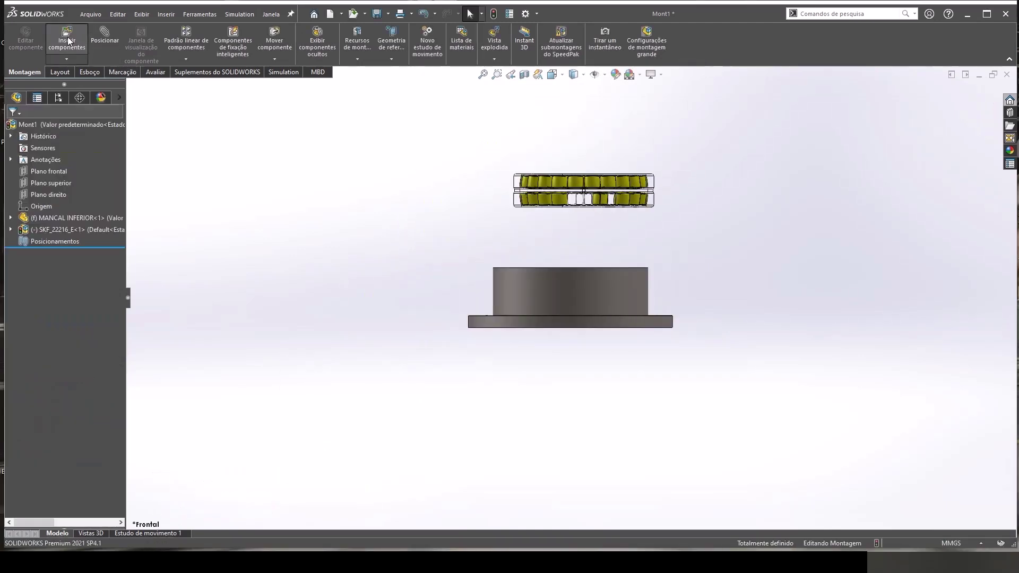
# - Load the SKF_51214 assembly file from its SKF_CAD_MODEL SOLIDWORKS folder for insertion
pyautogui.click(67, 38)
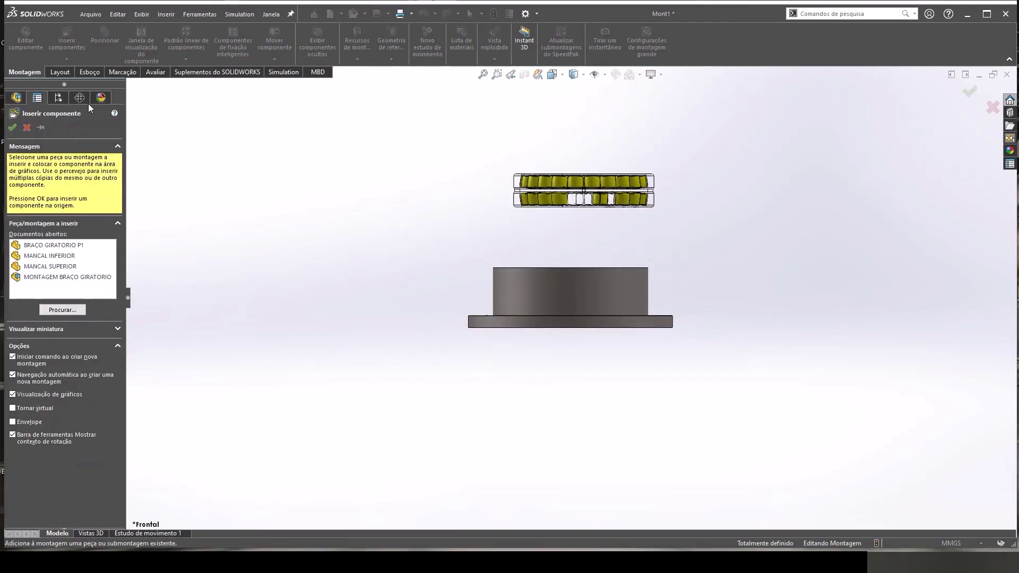
pyautogui.click(68, 314)
pyautogui.click(229, 30)
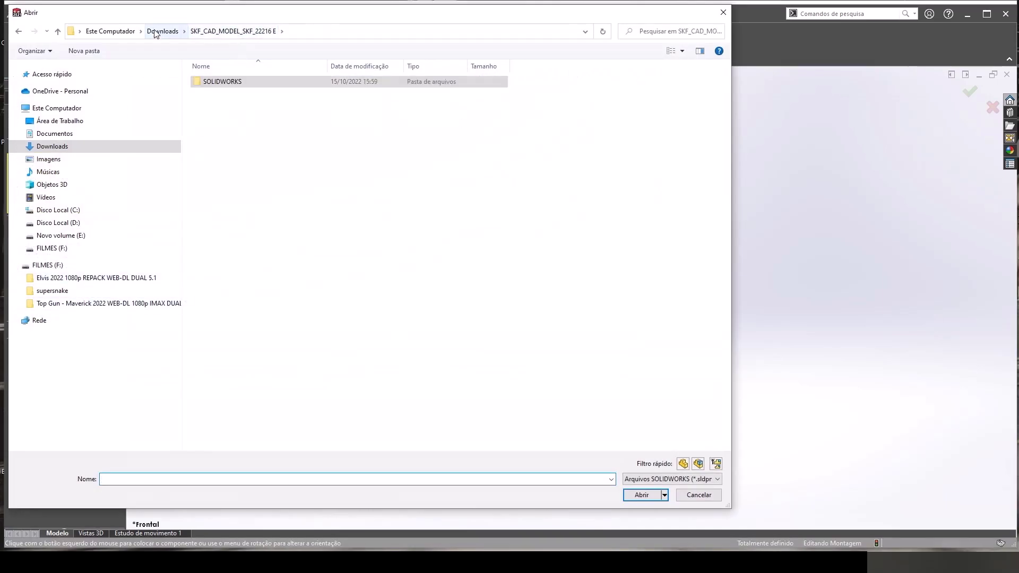
pyautogui.click(155, 33)
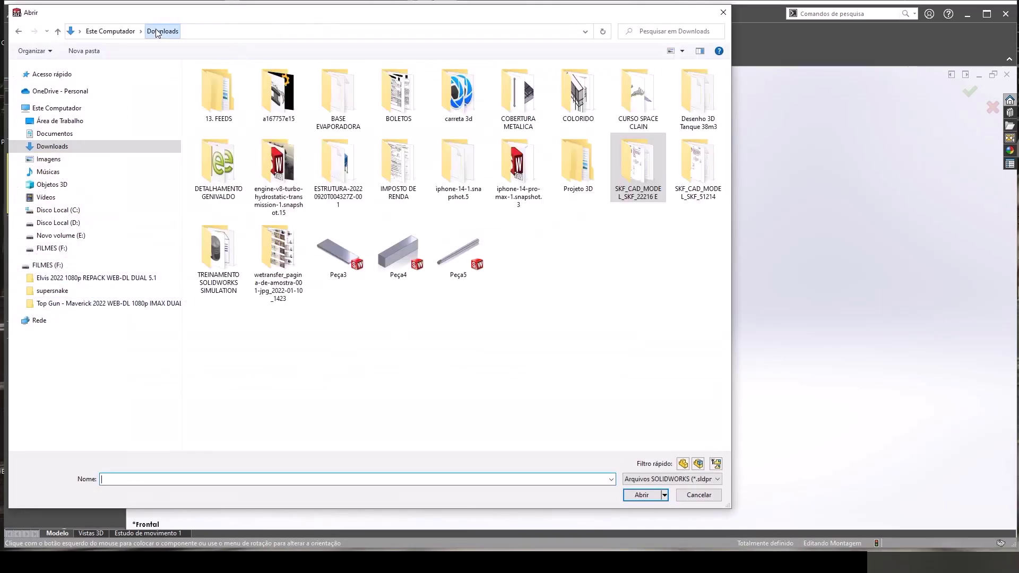
pyautogui.doubleClick(685, 168)
pyautogui.doubleClick(223, 86)
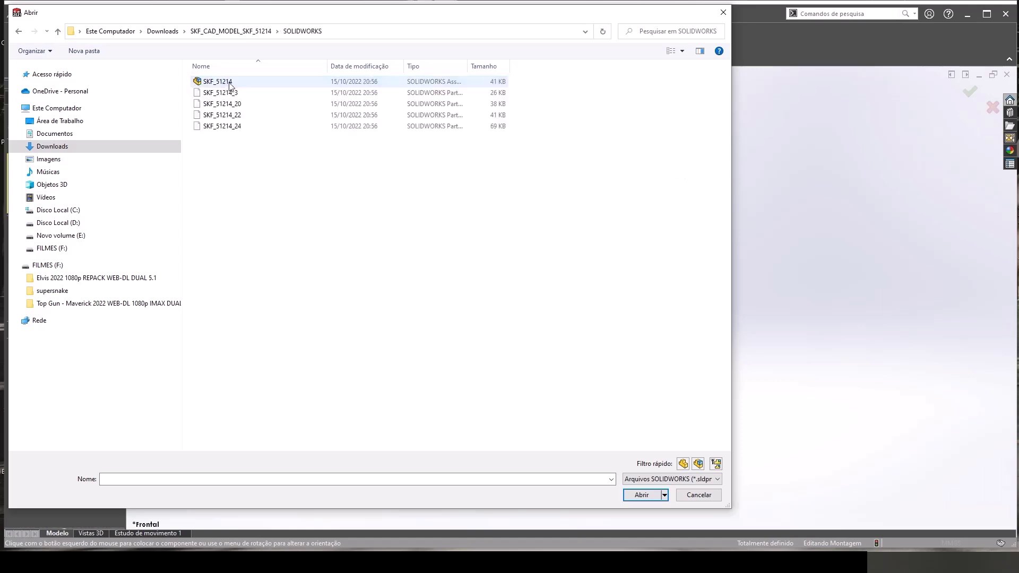
pyautogui.click(237, 82)
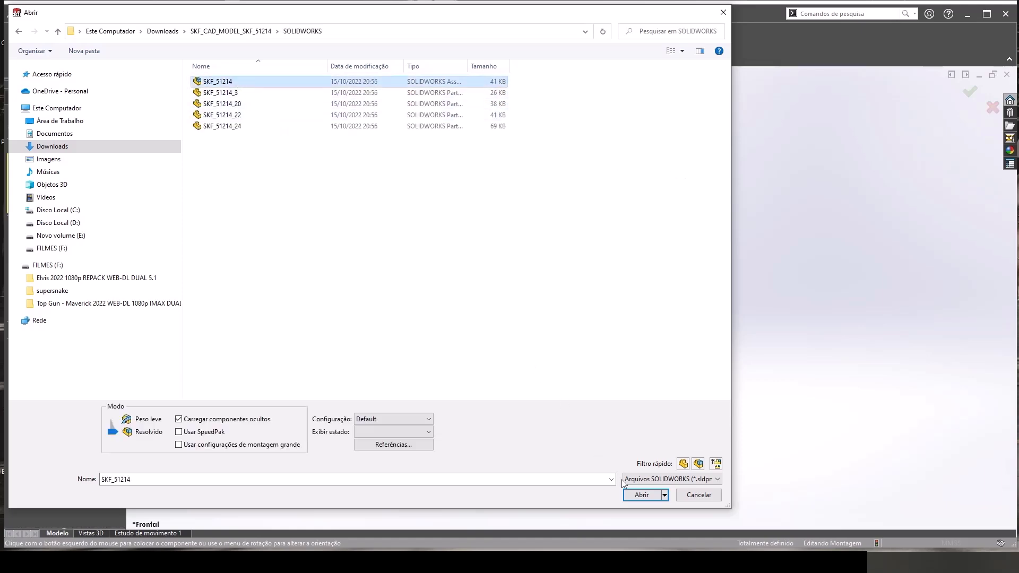
pyautogui.click(643, 495)
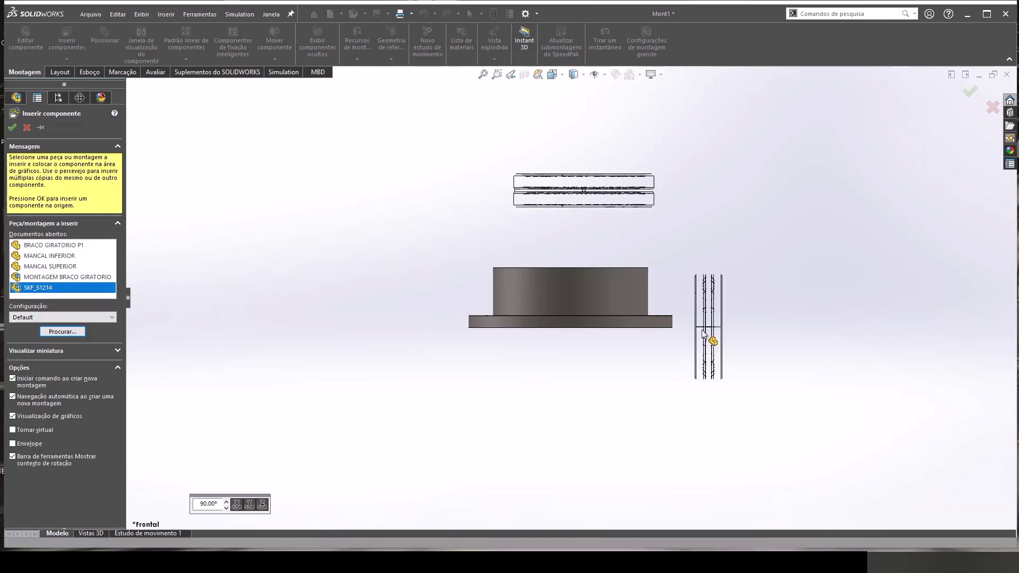
# - Rotate the 51214 bearing 90° flat, place it beside the housing, shade and rebuild
pyautogui.click(262, 504)
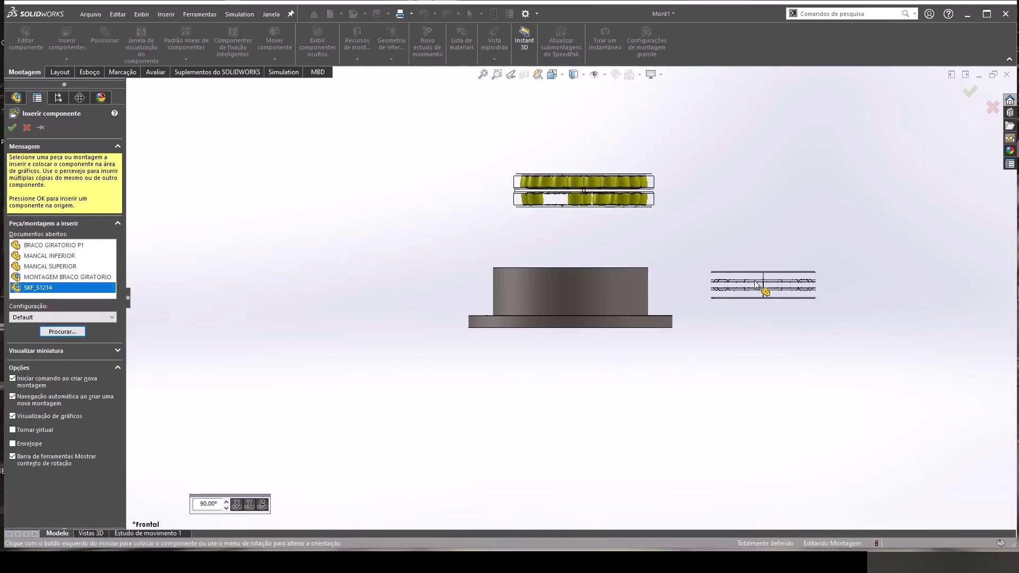
pyautogui.click(759, 286)
pyautogui.moveTo(654, 248)
pyautogui.mouseDown(button='middle')
pyautogui.moveTo(617, 274)
pyautogui.moveTo(609, 353)
pyautogui.mouseUp(button='middle')
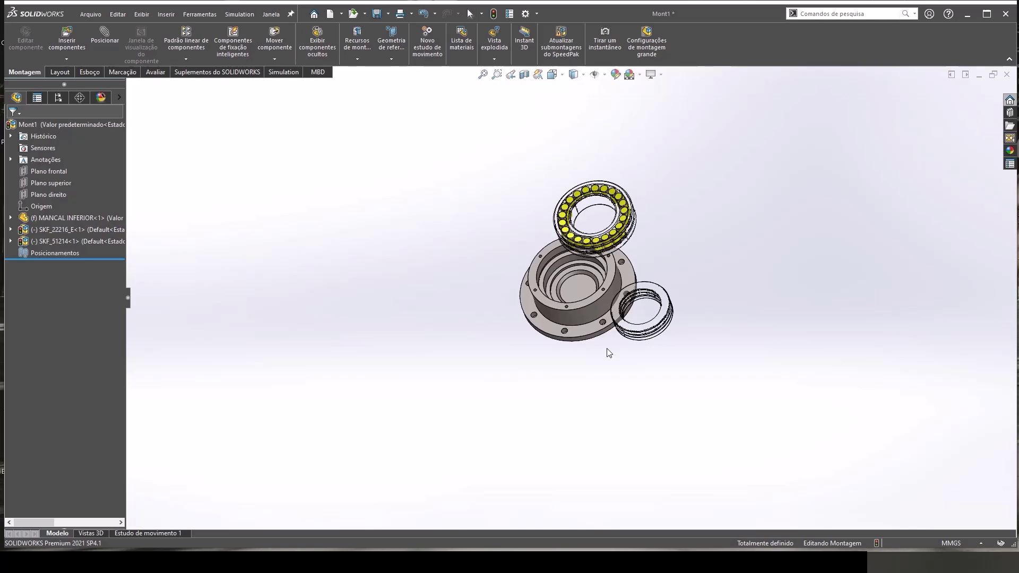
pyautogui.click(661, 73)
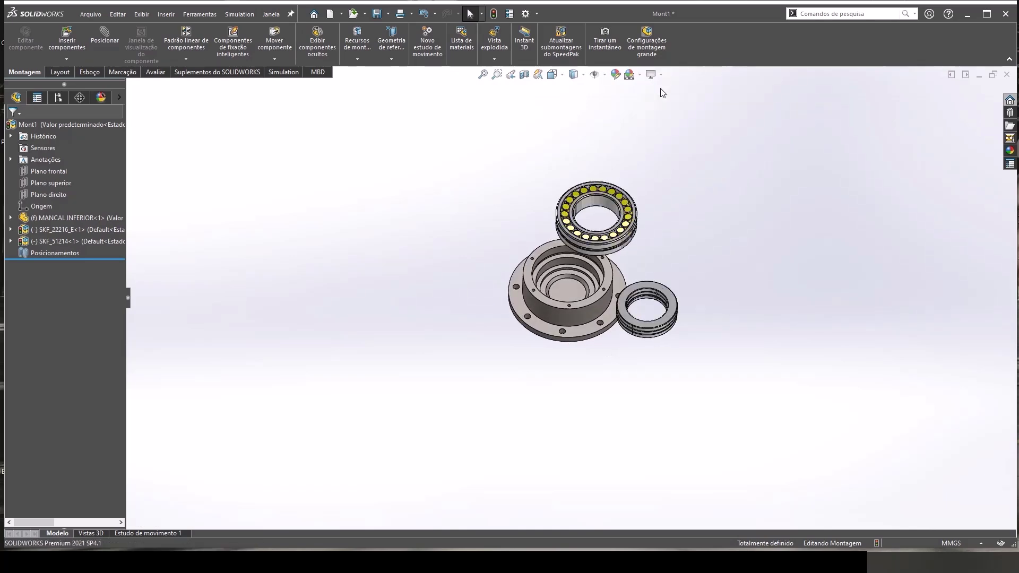
pyautogui.scroll(-2, 645, 269)
pyautogui.scroll(-3, 646, 268)
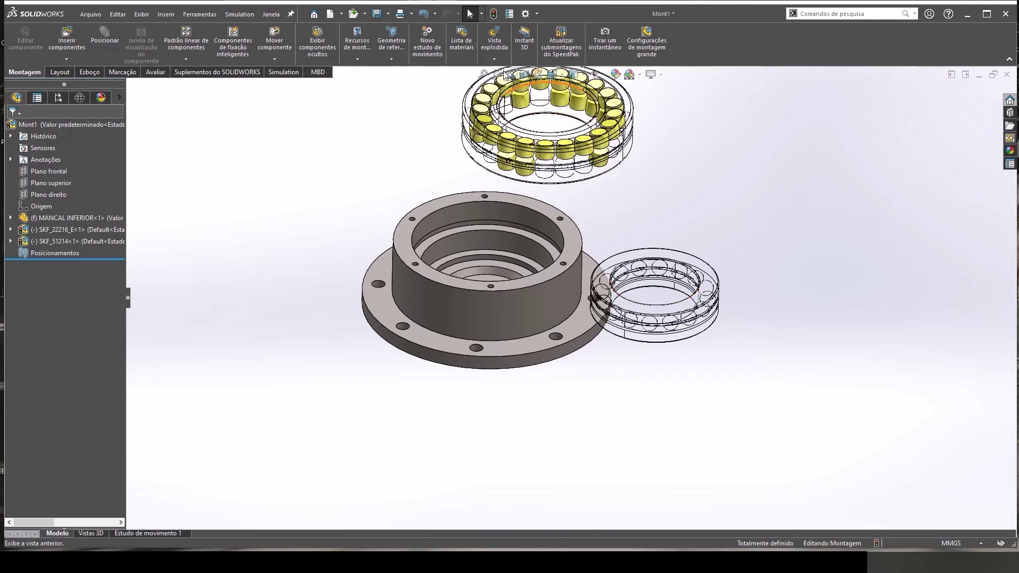
pyautogui.click(493, 14)
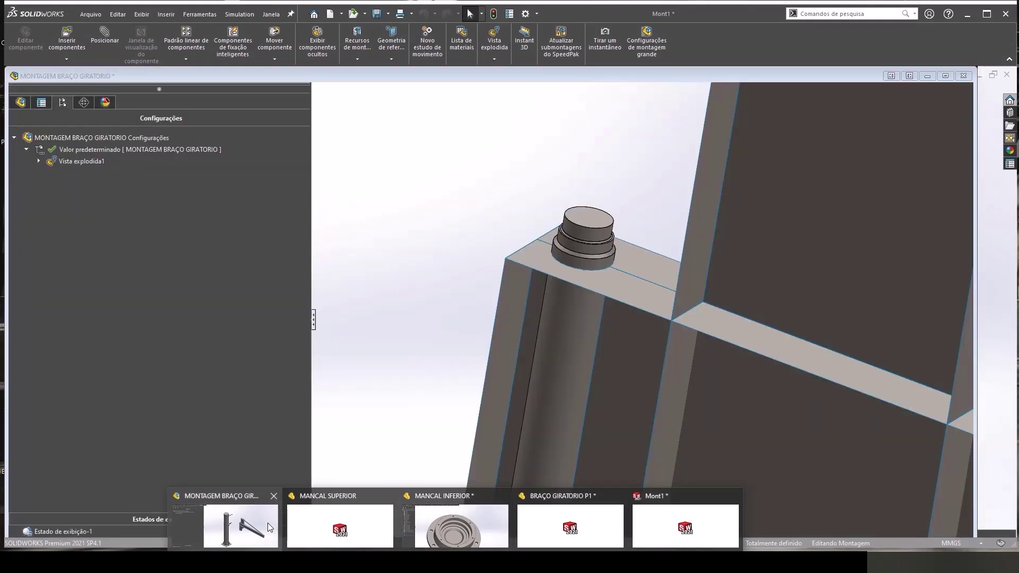
# - Bring up the MONTAGEM BRAÇO GIRATORIO window and open its Análise estática 1 study
pyautogui.click(268, 523)
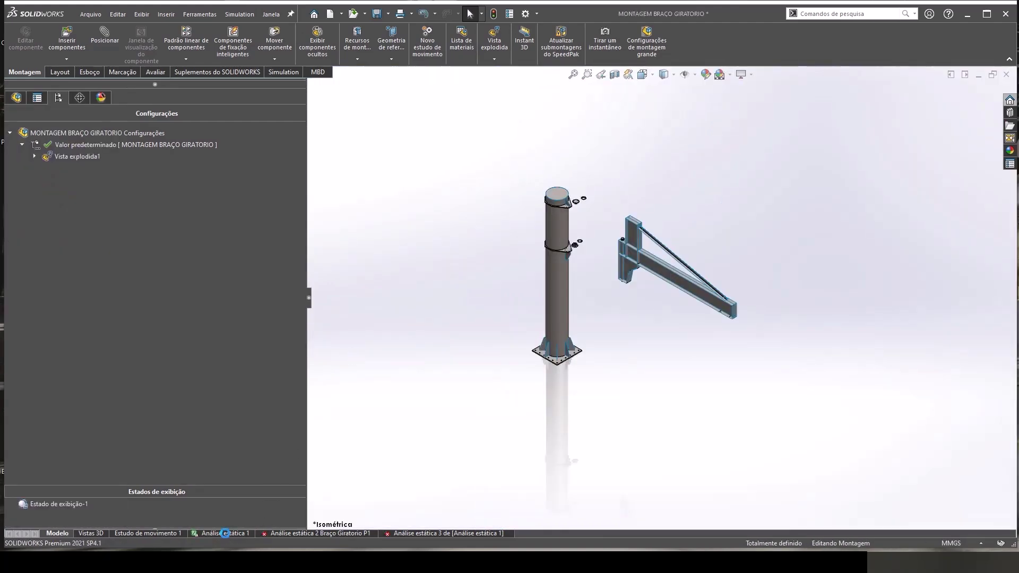
pyautogui.click(225, 533)
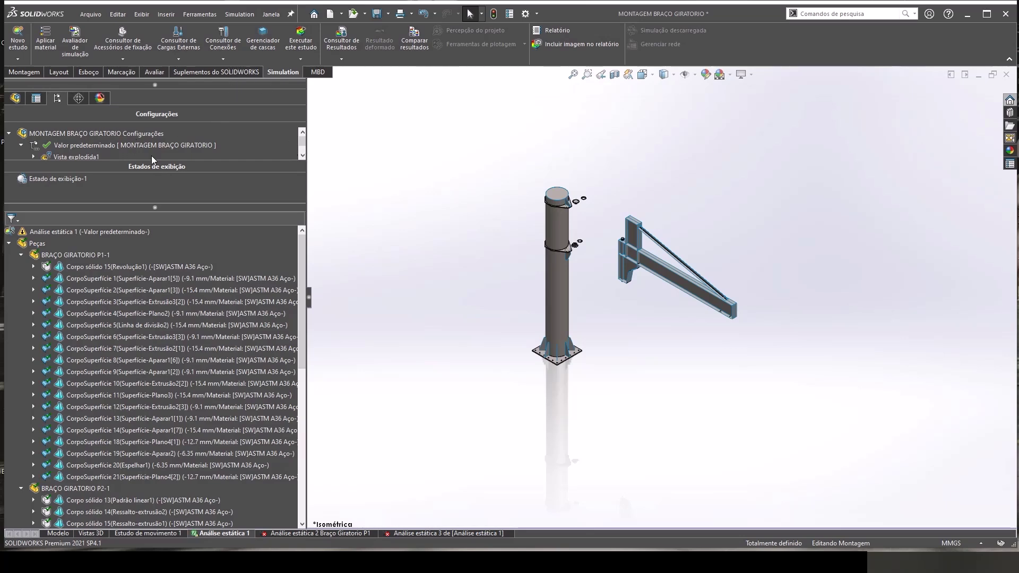
# - Collapse the Vista explodida1 exploded view and rebuild the swing-arm assembly
pyautogui.click(78, 154)
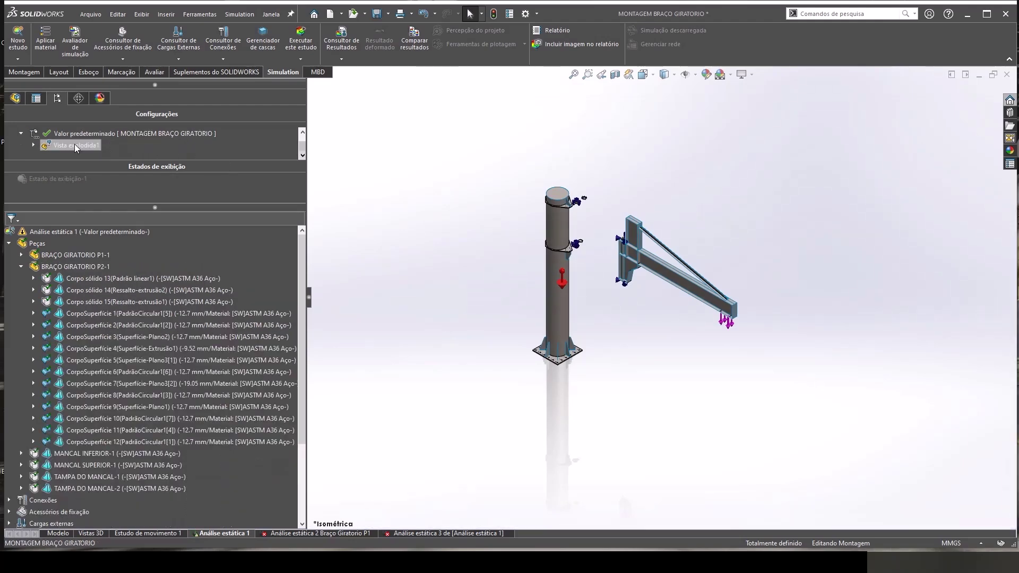
pyautogui.rightClick(74, 145)
pyautogui.click(92, 151)
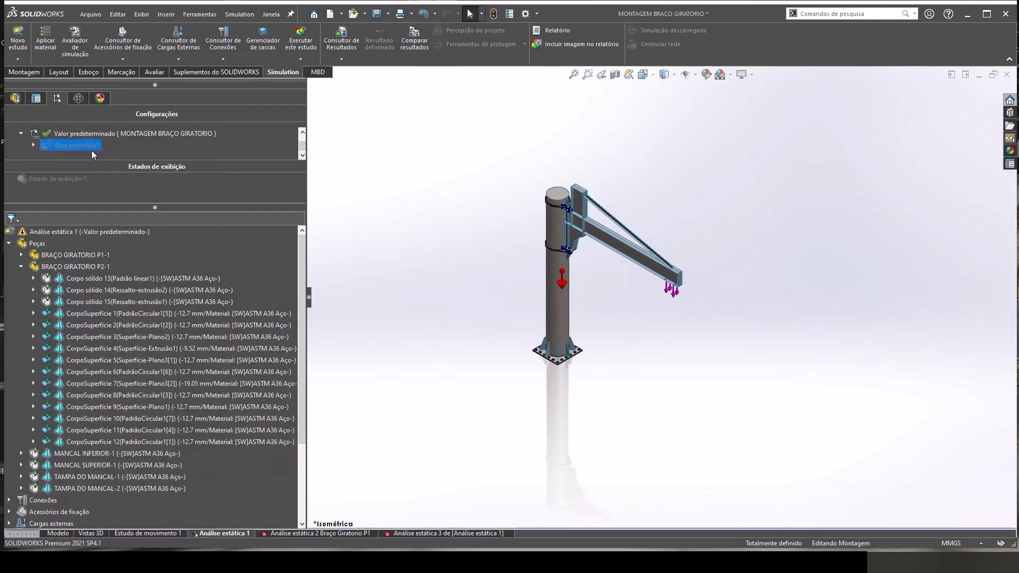
pyautogui.click(346, 166)
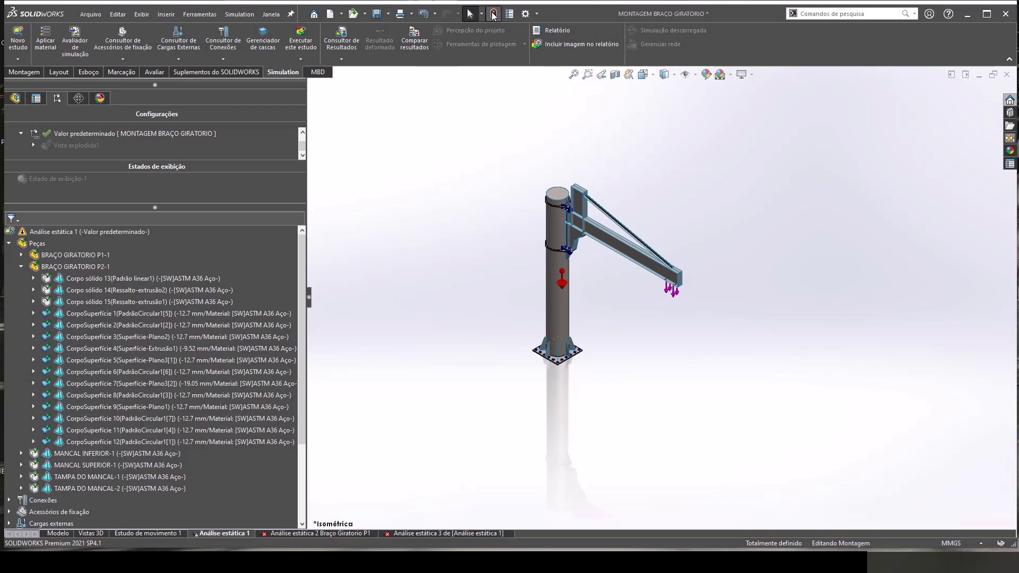
pyautogui.click(493, 13)
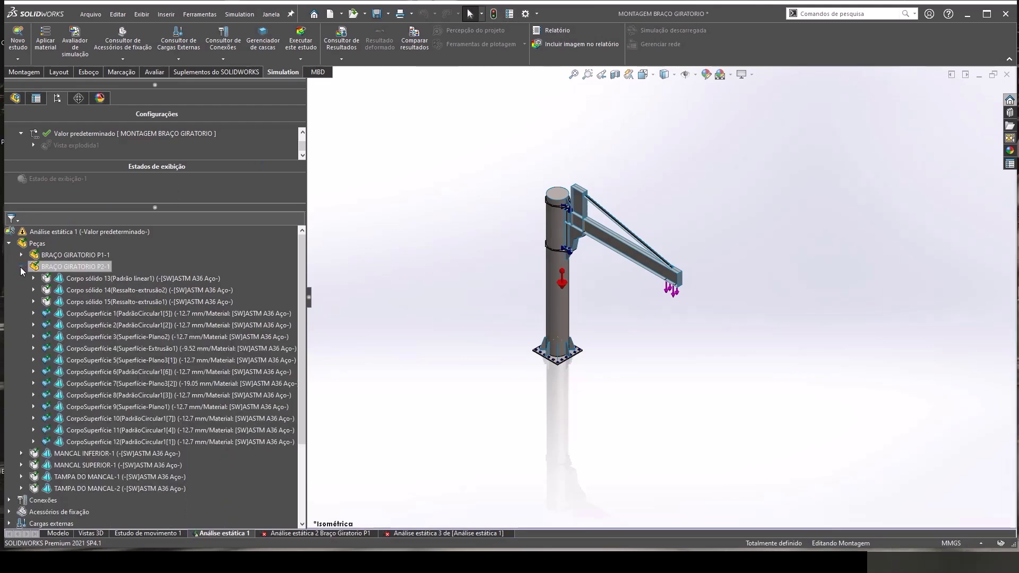
# - Update all components in the Análise estática 1 study and check its Malha entry
pyautogui.rightClick(54, 234)
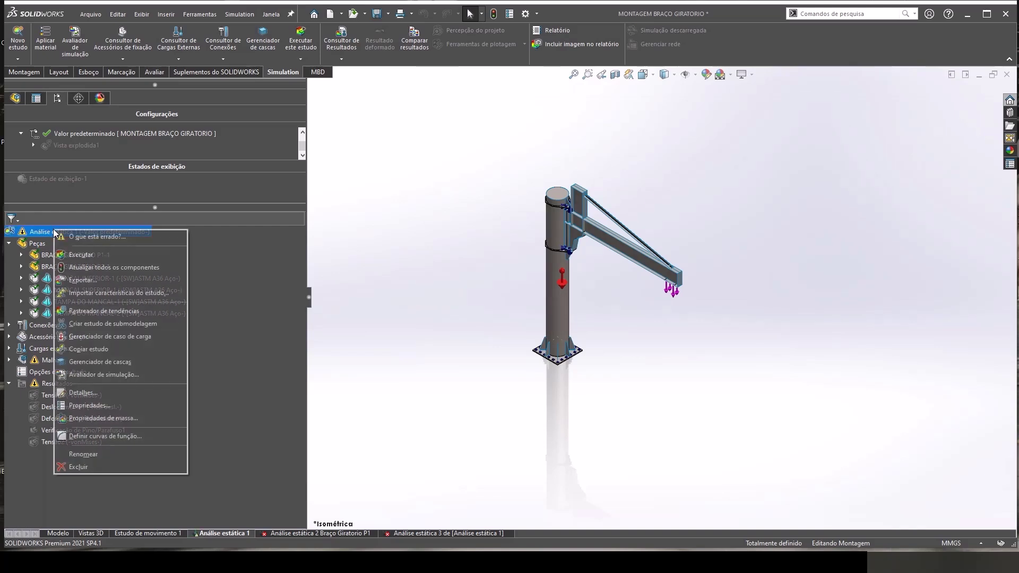
pyautogui.click(102, 268)
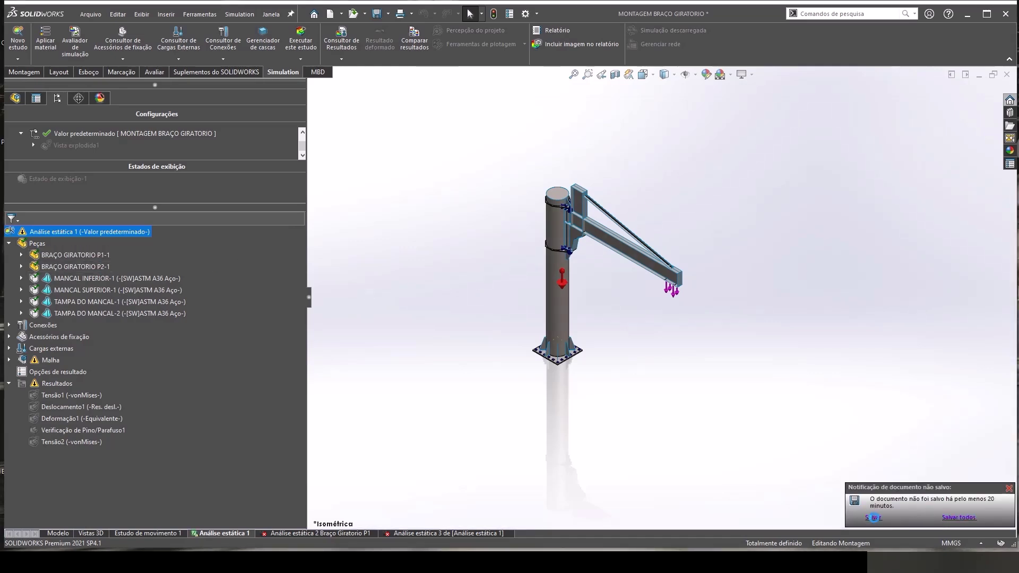
pyautogui.click(8, 361)
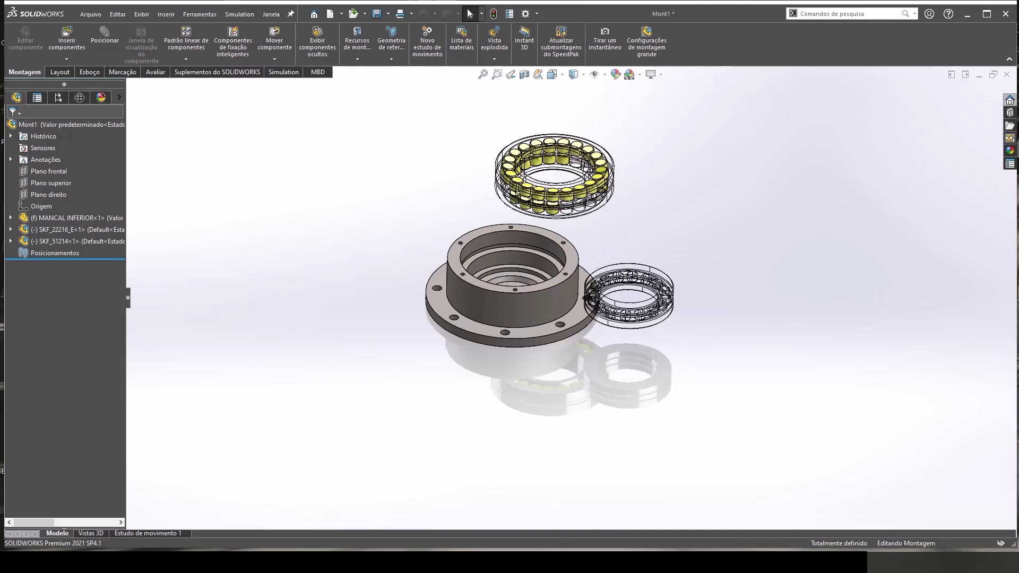
# - Close the BRAÇO GIRATORIO P1 part and return to the Mont1 assembly
pyautogui.click(517, 529)
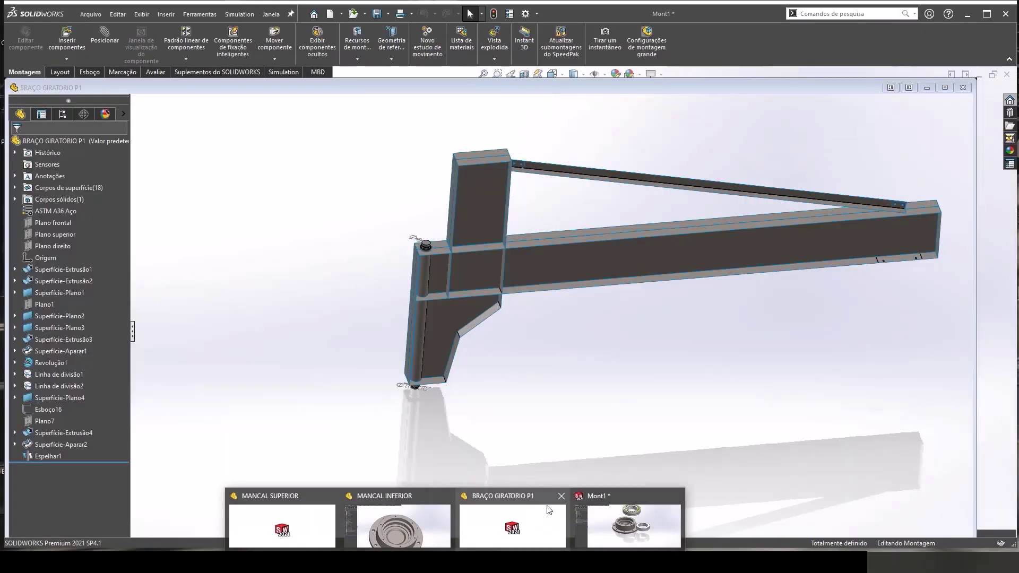
pyautogui.click(559, 494)
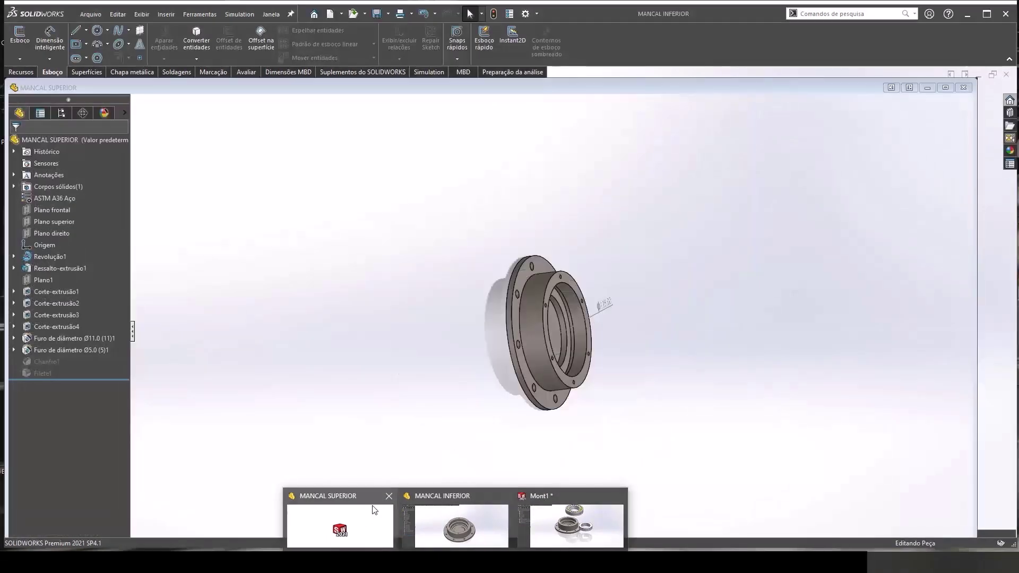
pyautogui.click(555, 515)
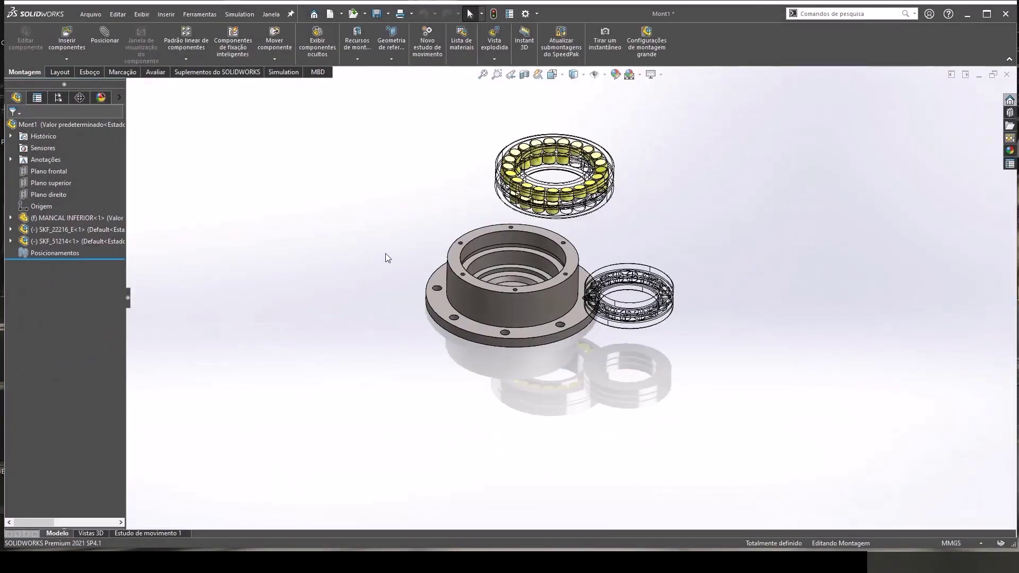
# - Turn off shadows and floor reflection for Mont1, then begin saving the assembly
pyautogui.click(653, 75)
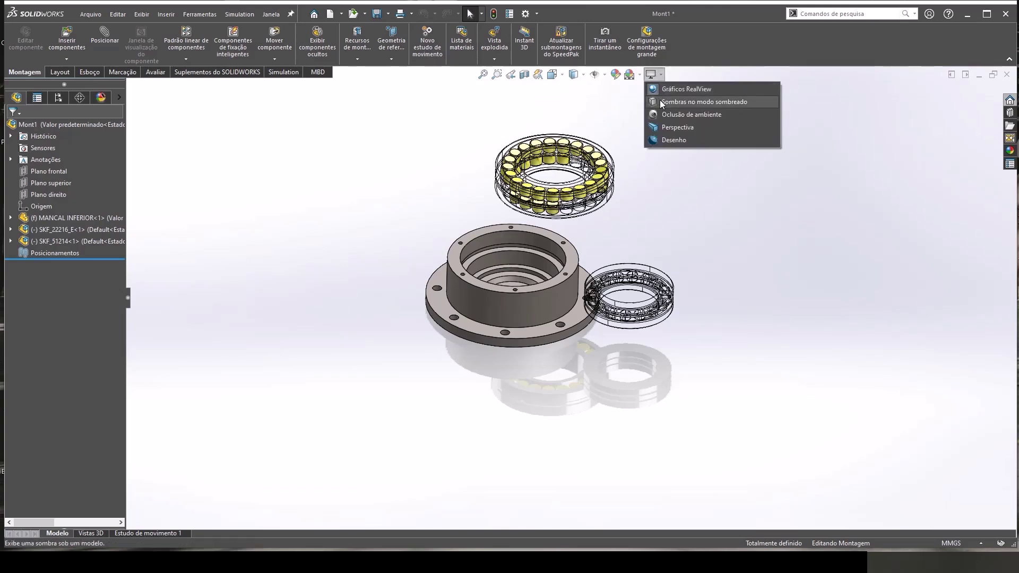
pyautogui.click(661, 100)
pyautogui.click(653, 75)
pyautogui.click(663, 101)
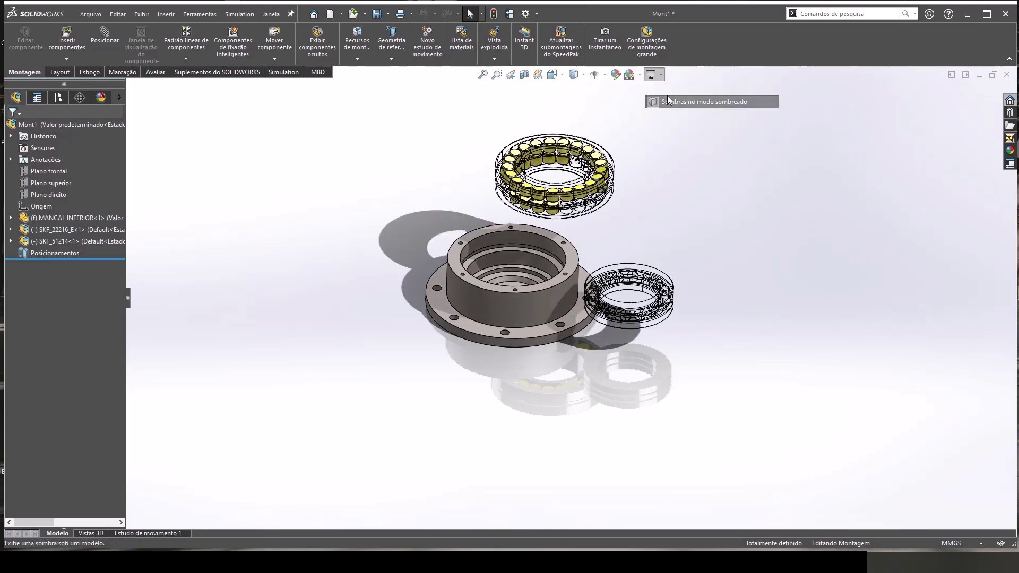
pyautogui.click(661, 76)
pyautogui.click(660, 88)
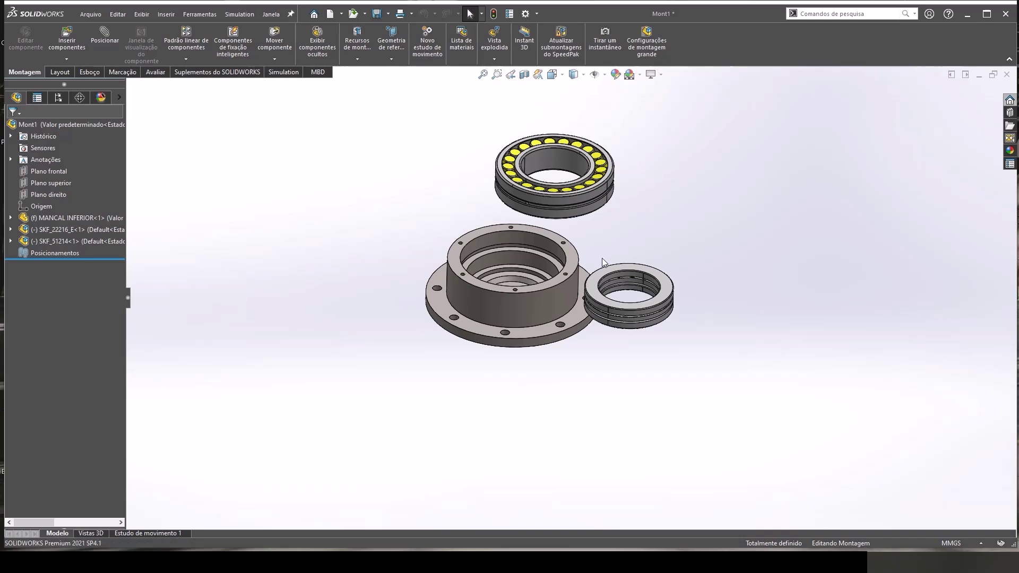
pyautogui.scroll(-2, 600, 259)
pyautogui.scroll(1, 600, 260)
pyautogui.scroll(1, 572, 210)
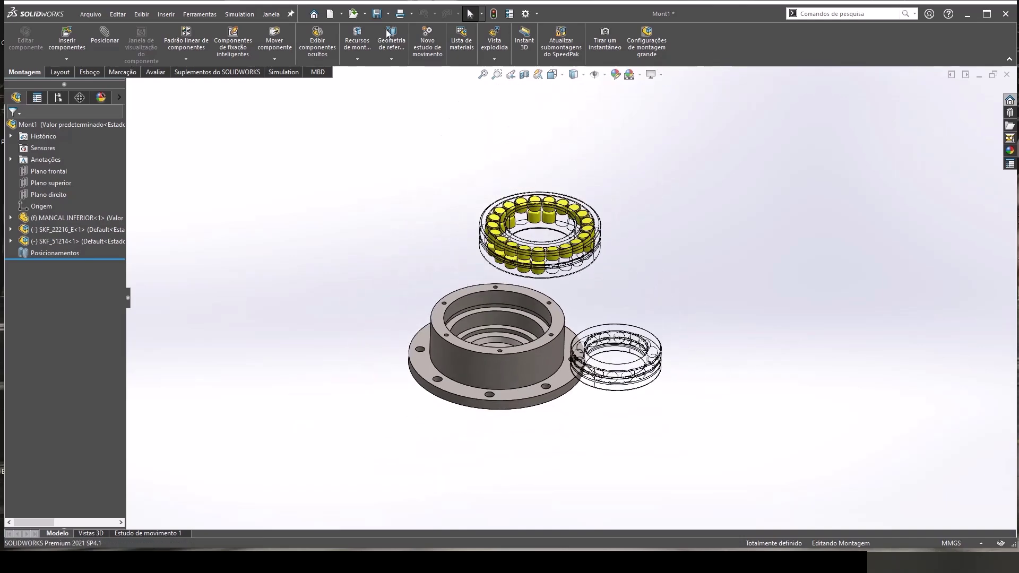
pyautogui.click(376, 14)
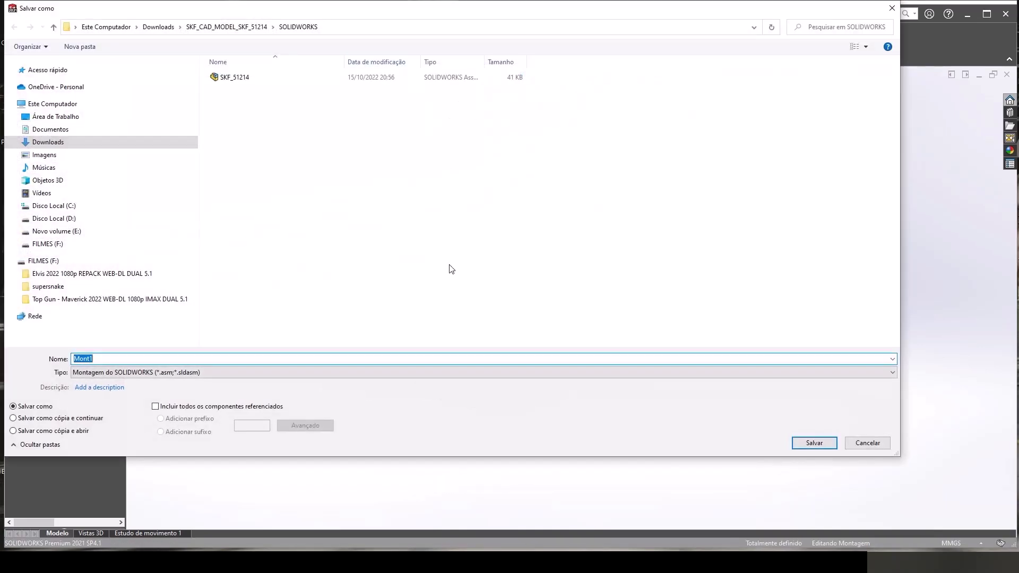
# - Save the assembly as Mont1, close it, and reopen it from recent files
pyautogui.click(815, 443)
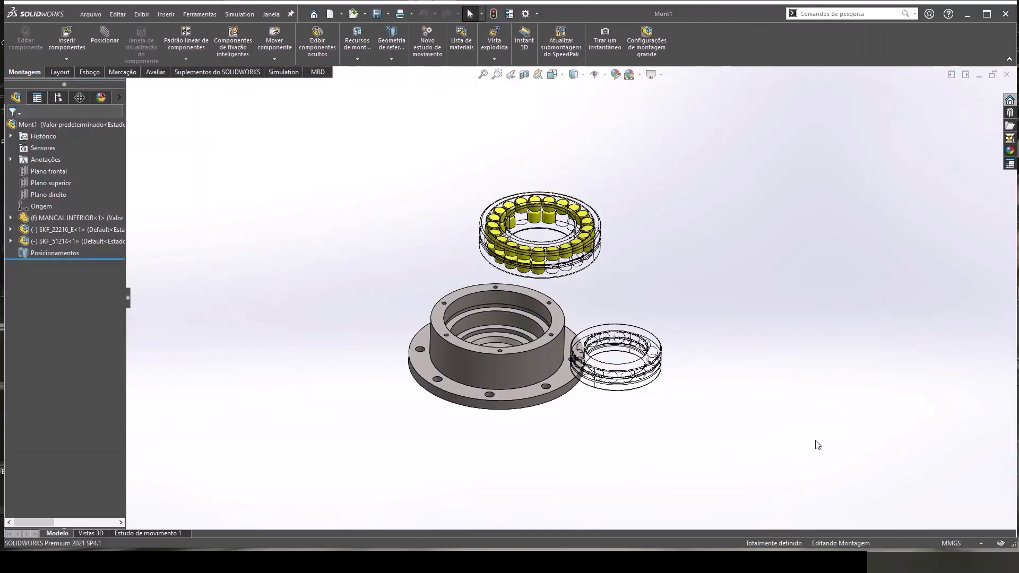
pyautogui.click(1007, 75)
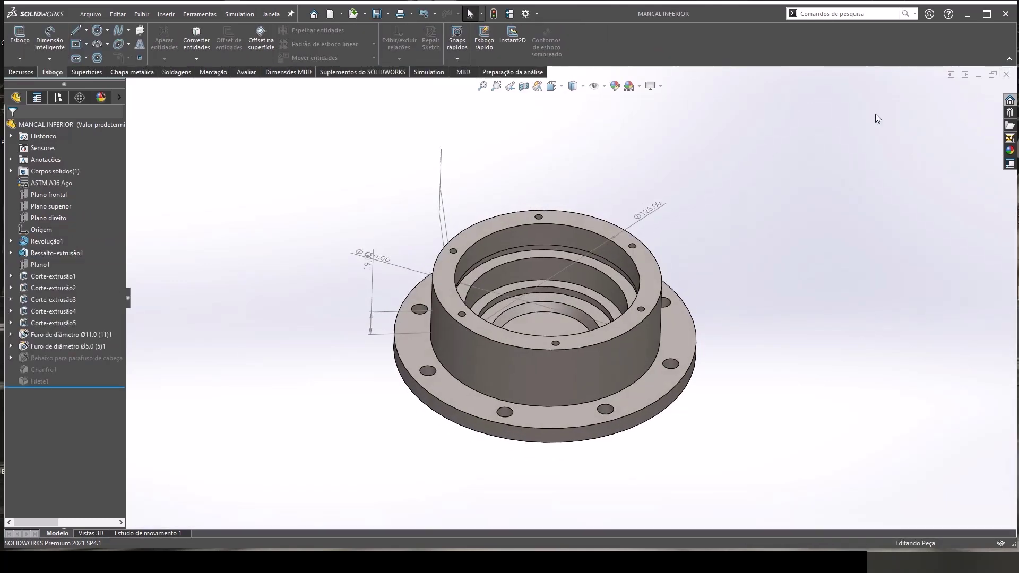
pyautogui.click(89, 15)
pyautogui.moveTo(127, 58)
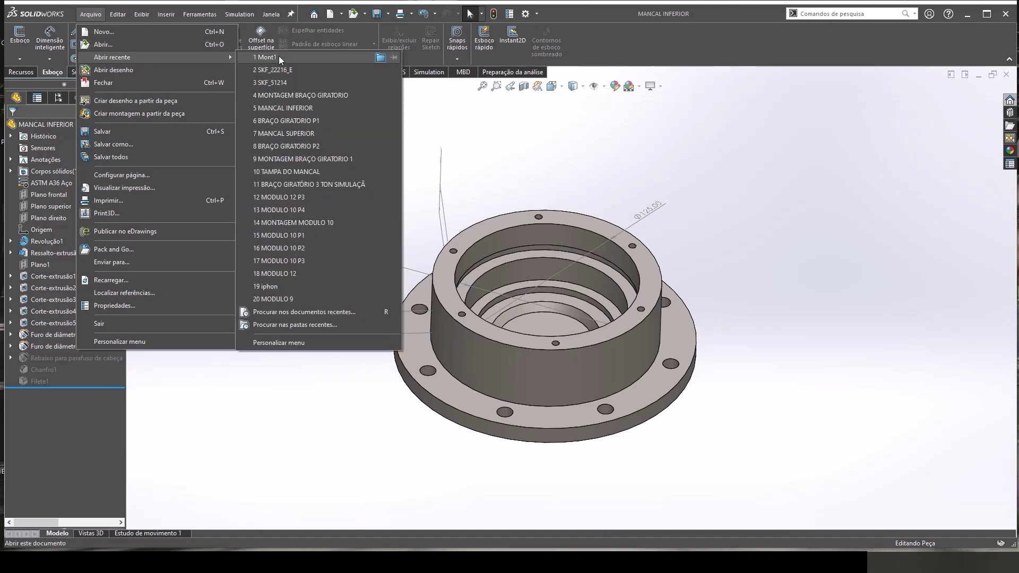
pyautogui.click(279, 55)
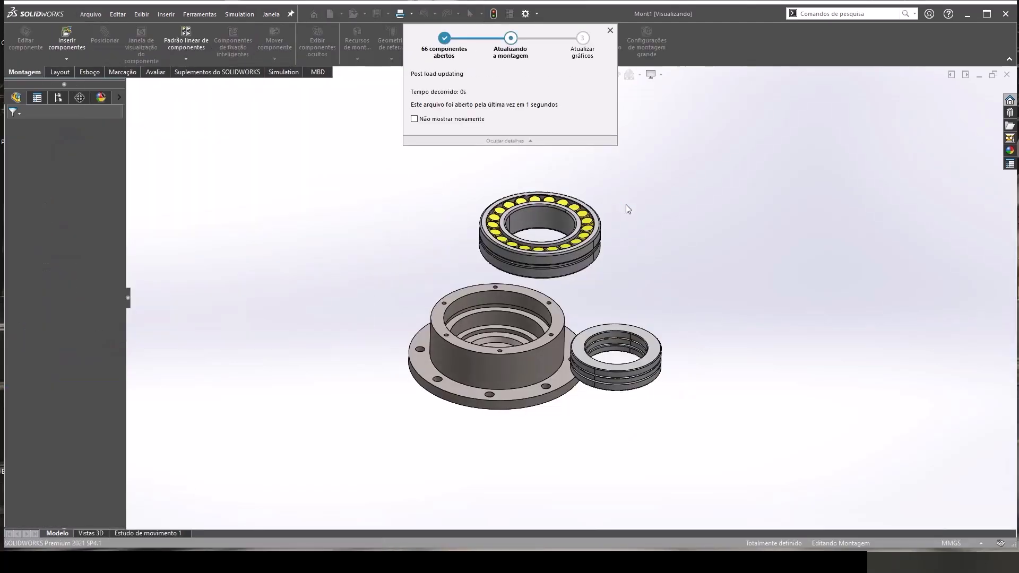
pyautogui.scroll(-2, 556, 297)
pyautogui.scroll(1, 589, 300)
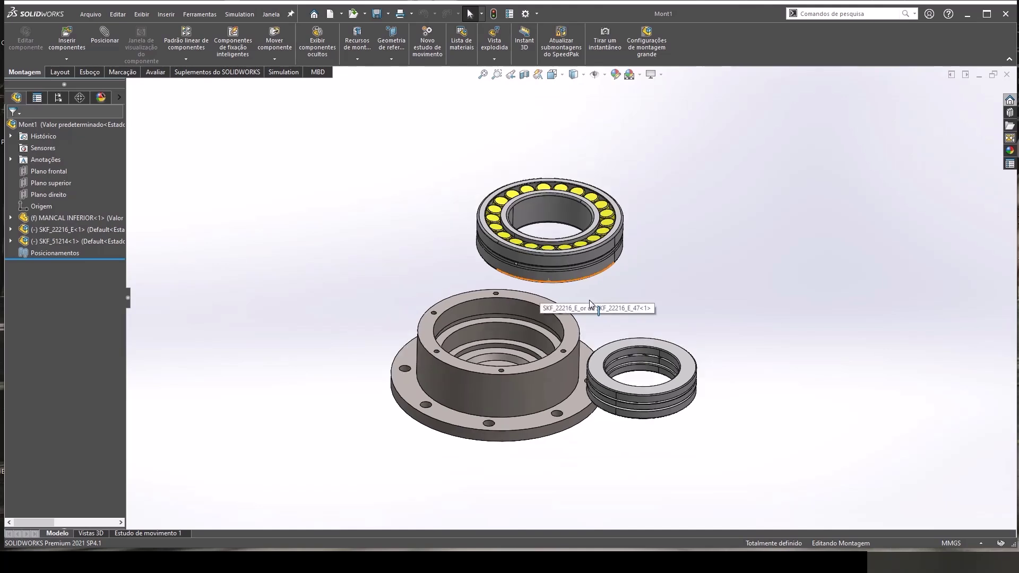